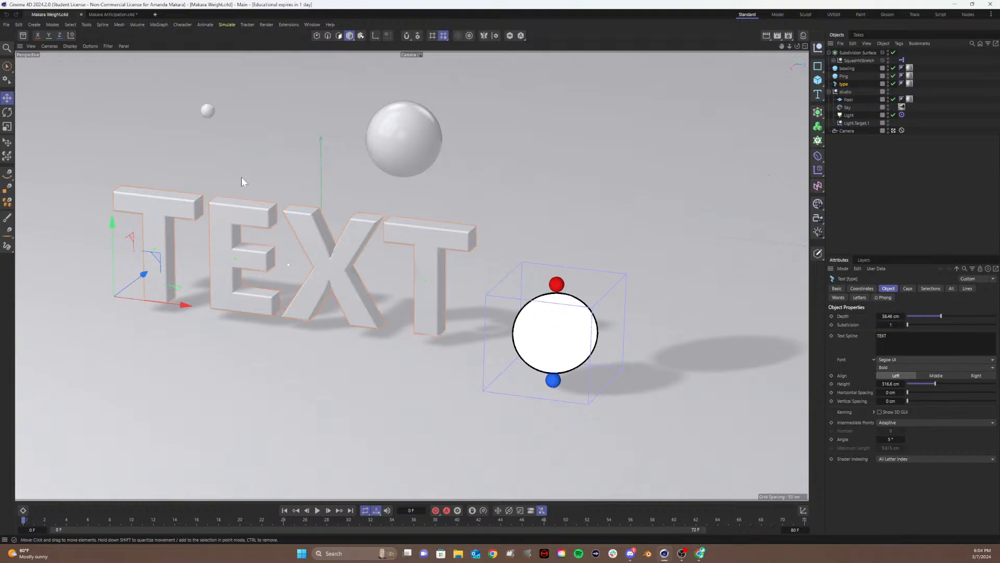
- View the open Anticipation scene, then return to the Weight scene
{"action": "left_click", "coordinate": [95, 15]}
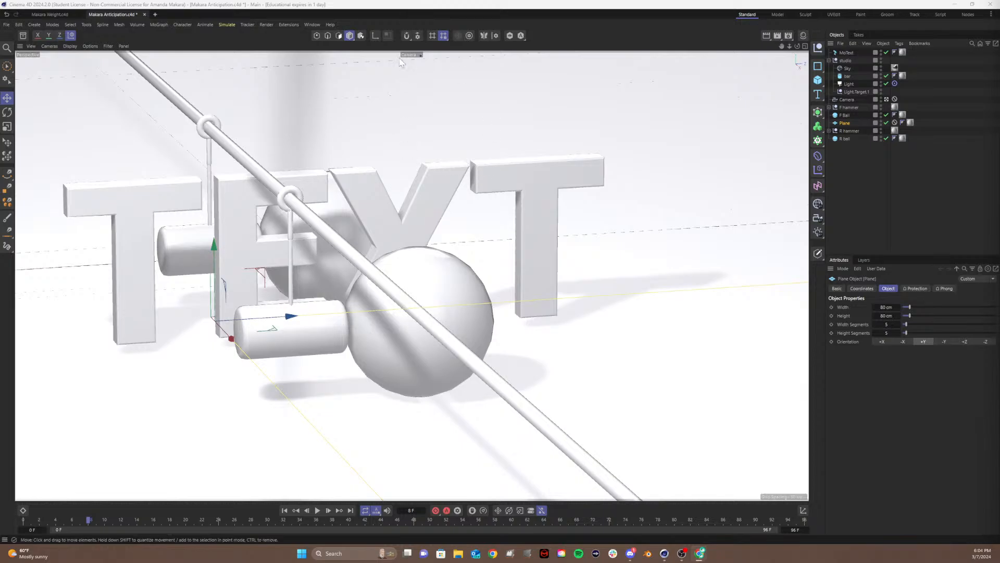
{"action": "left_click", "coordinate": [52, 14]}
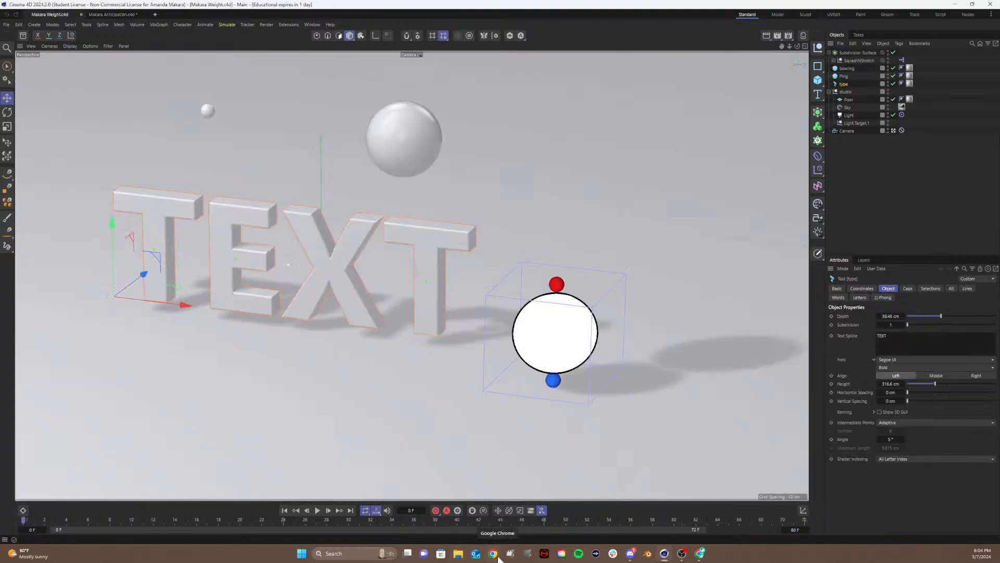
- Switch to File Explorer and browse from Desktop\_GCC\Spring 2024_AVC 184\04_Motion Design Principles into 00_3D\C4D Files\Templates
{"action": "left_click", "coordinate": [457, 554]}
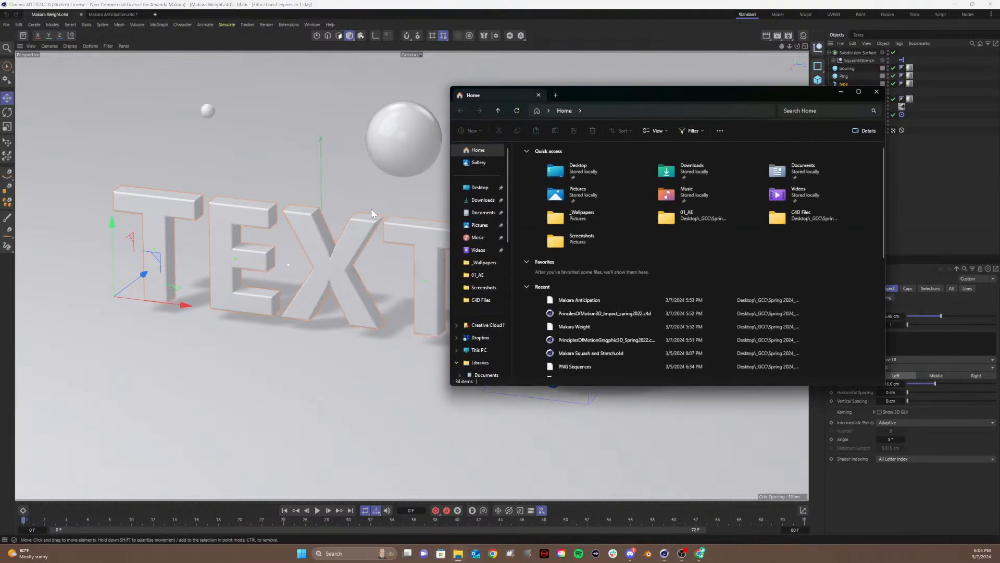
{"action": "left_click", "coordinate": [480, 187]}
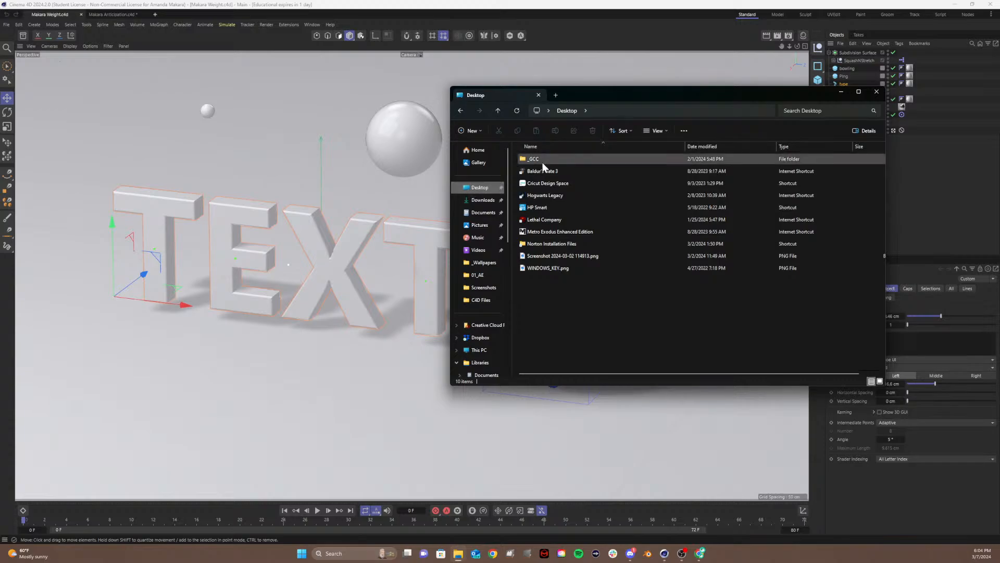
{"action": "double_click", "coordinate": [542, 161]}
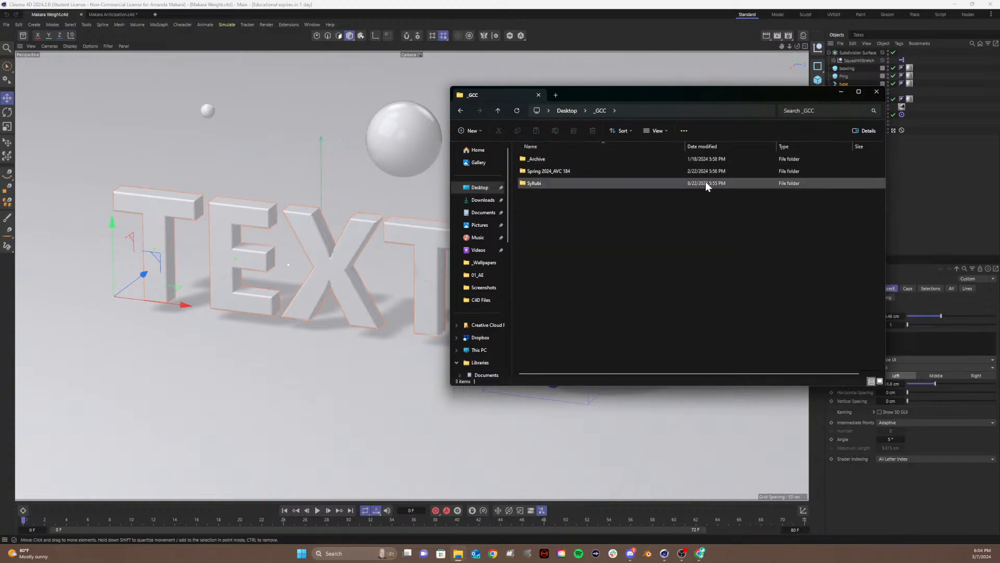
{"action": "double_click", "coordinate": [556, 170]}
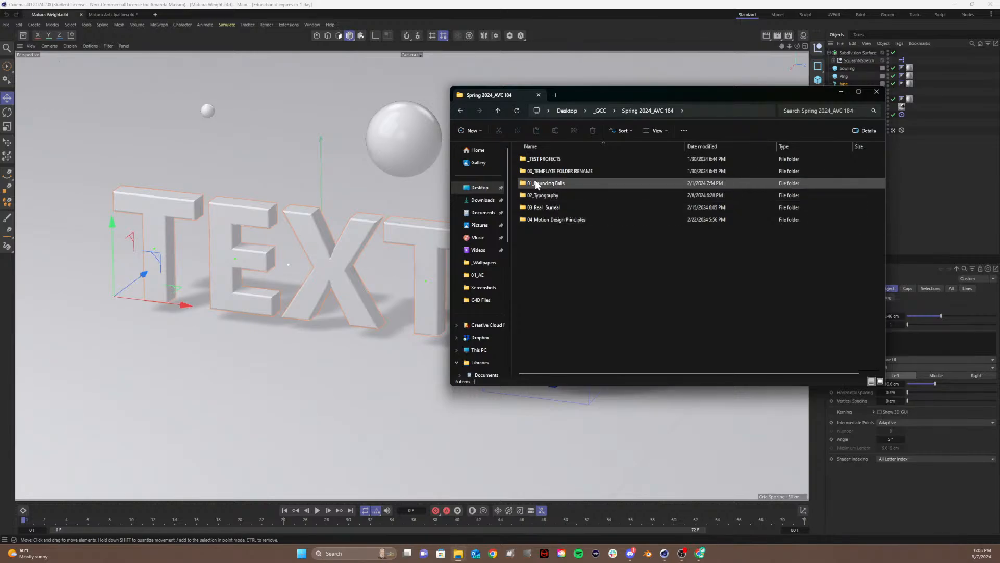
{"action": "double_click", "coordinate": [550, 219]}
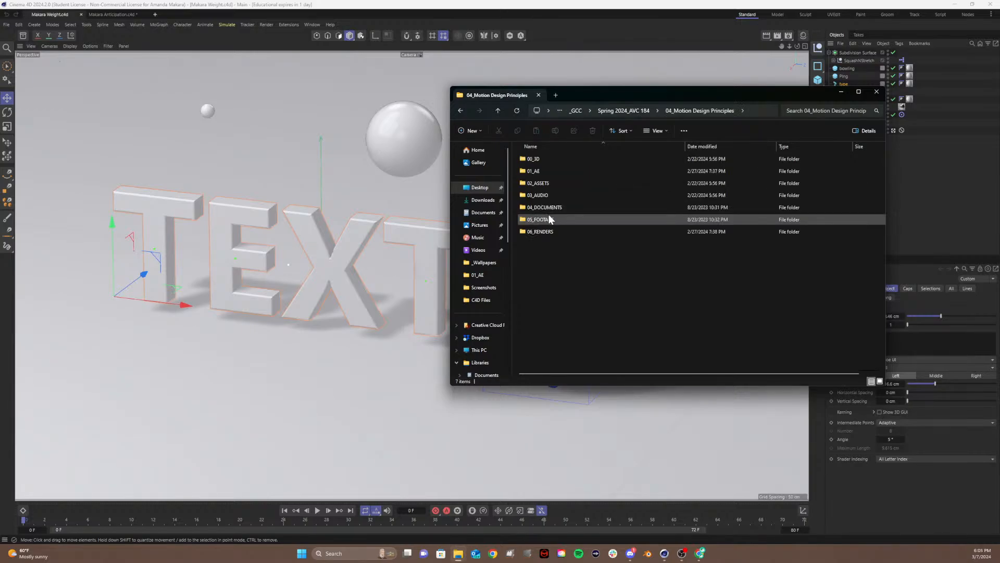
{"action": "double_click", "coordinate": [538, 157]}
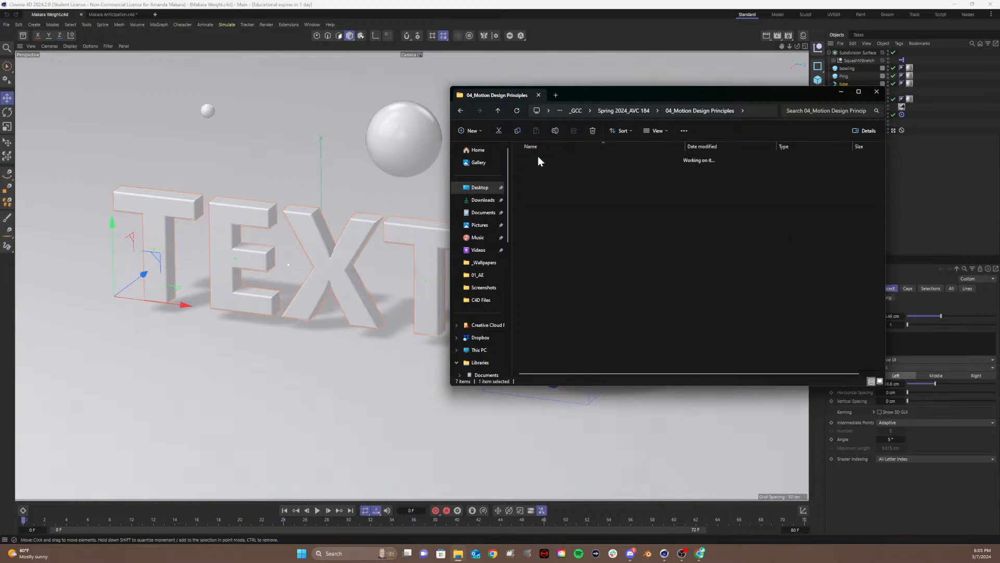
{"action": "double_click", "coordinate": [538, 159]}
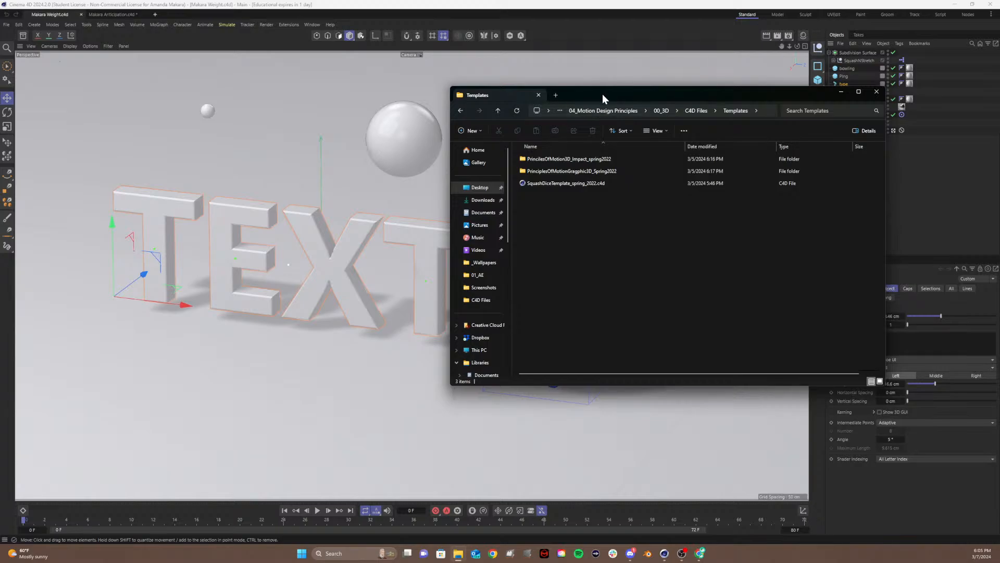
- View the contents of the PrinciplesOfMotionGragphic3D_Spring2022 template folder, then return to the Weight scene in Cinema 4D
{"action": "left_click_drag", "start_coordinate": [602, 94], "coordinate": [511, 111]}
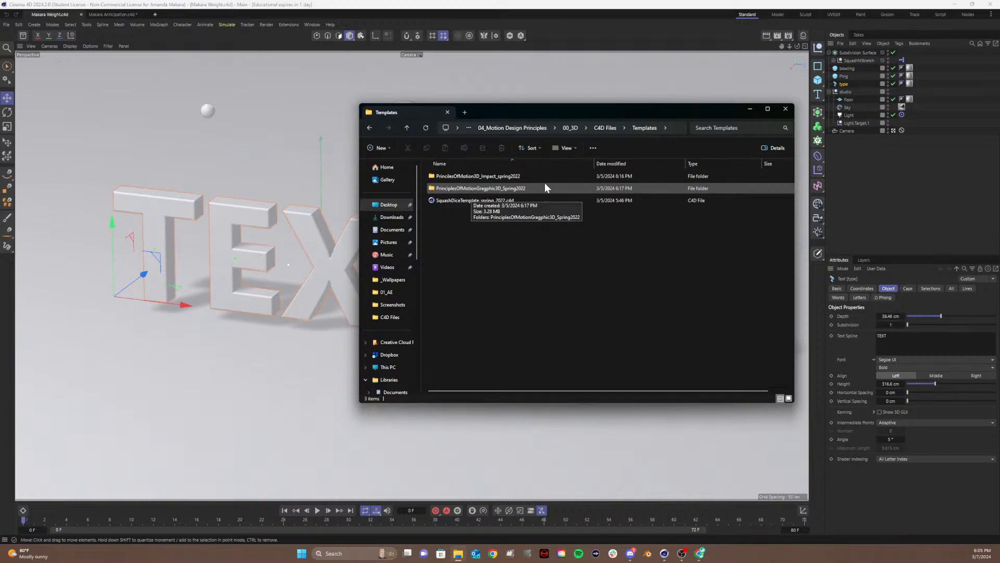
{"action": "double_click", "coordinate": [481, 189]}
{"action": "double_click", "coordinate": [475, 176]}
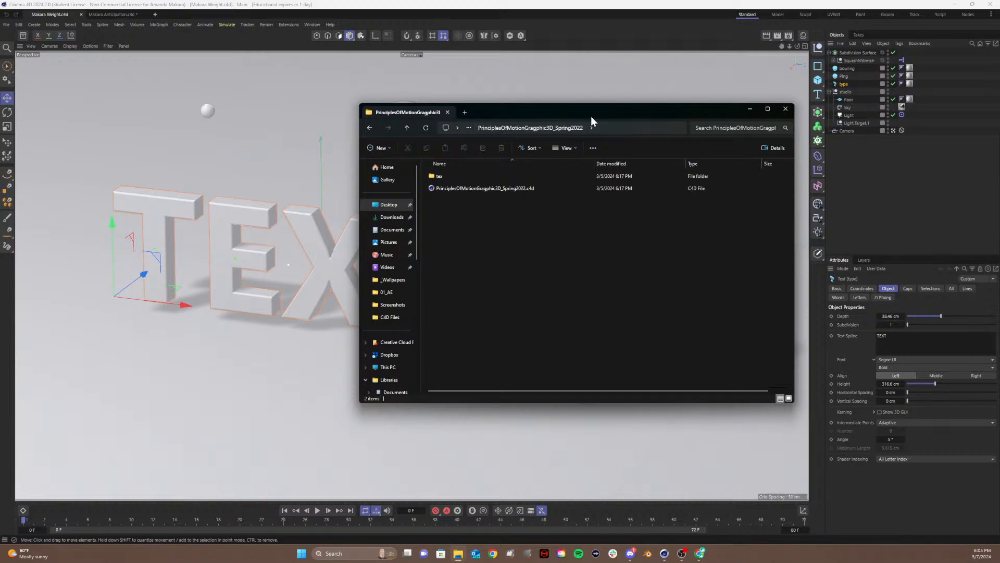
{"action": "left_click", "coordinate": [750, 109]}
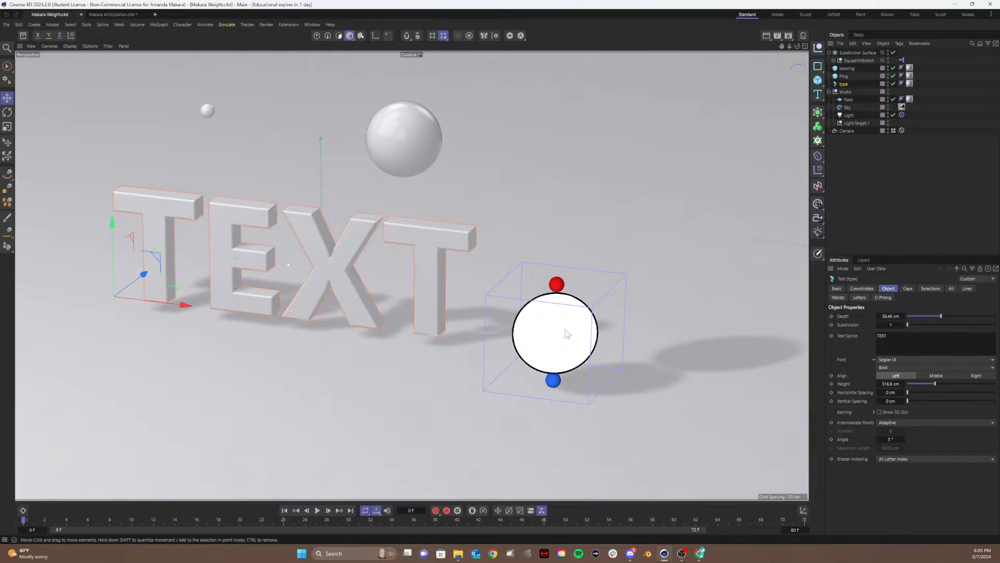
- Delete the squash-and-stretch null and its parent Subdivision Surface from the Weight scene
{"action": "left_click", "coordinate": [854, 60]}
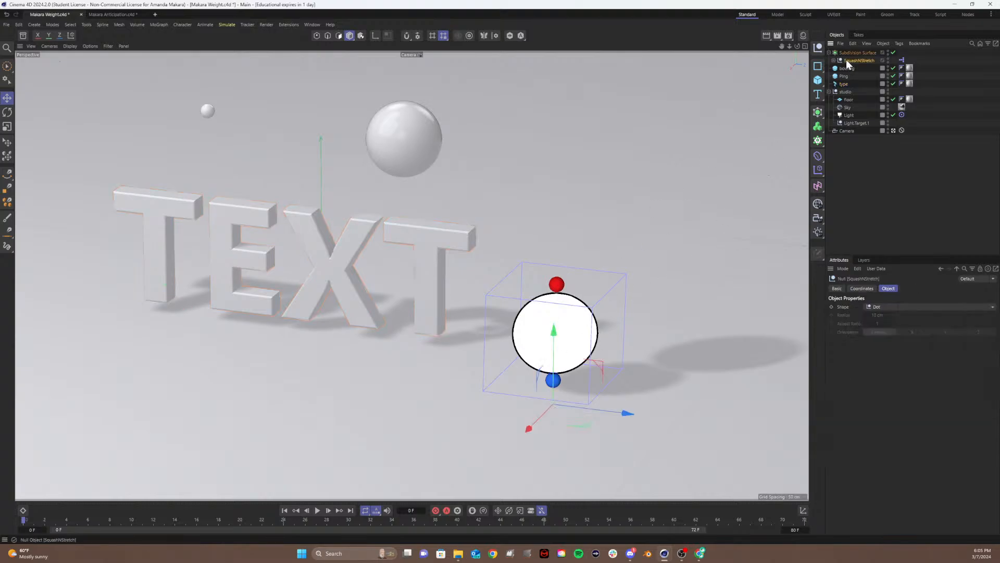
{"action": "key", "text": "Delete"}
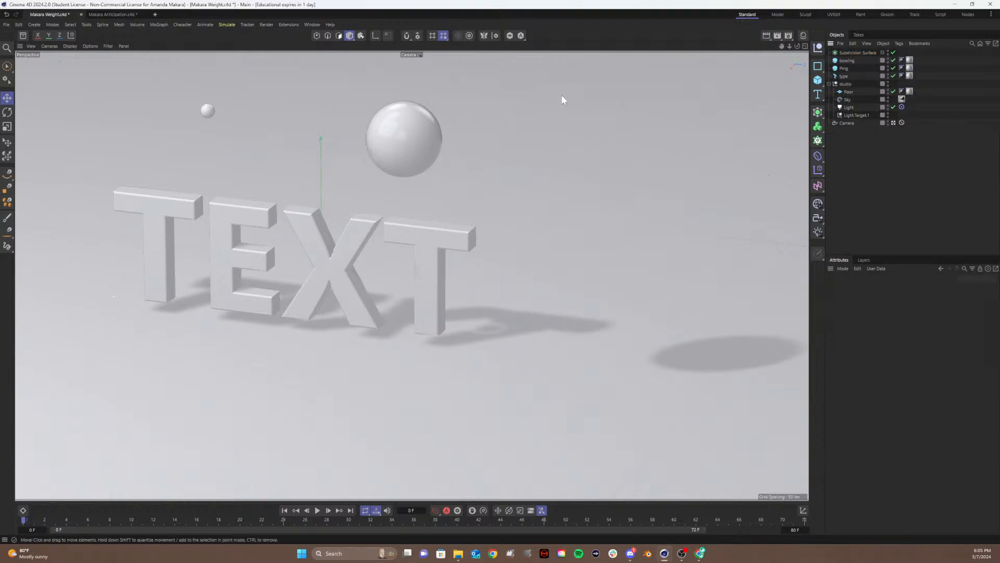
{"action": "left_click", "coordinate": [857, 53]}
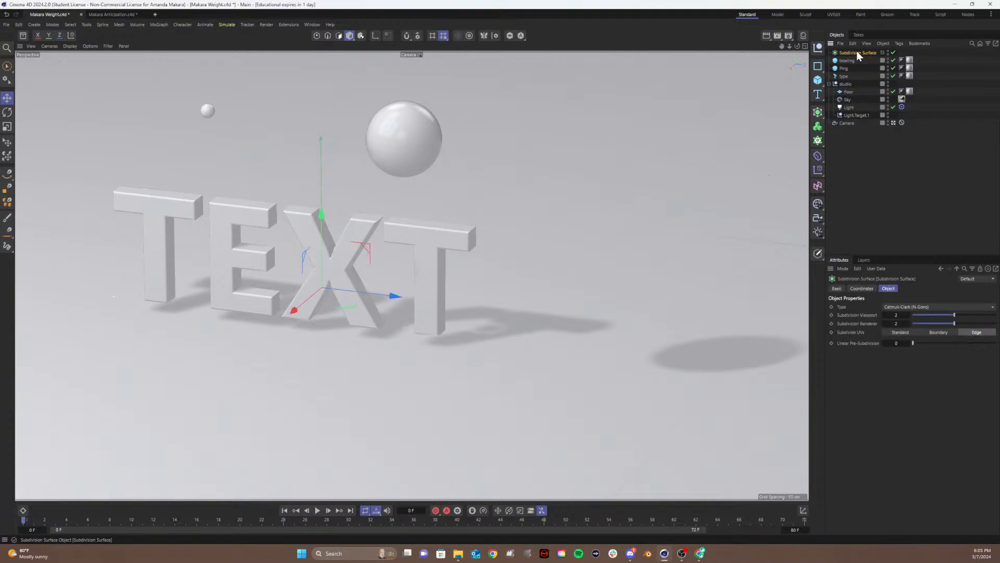
{"action": "key", "text": "Delete"}
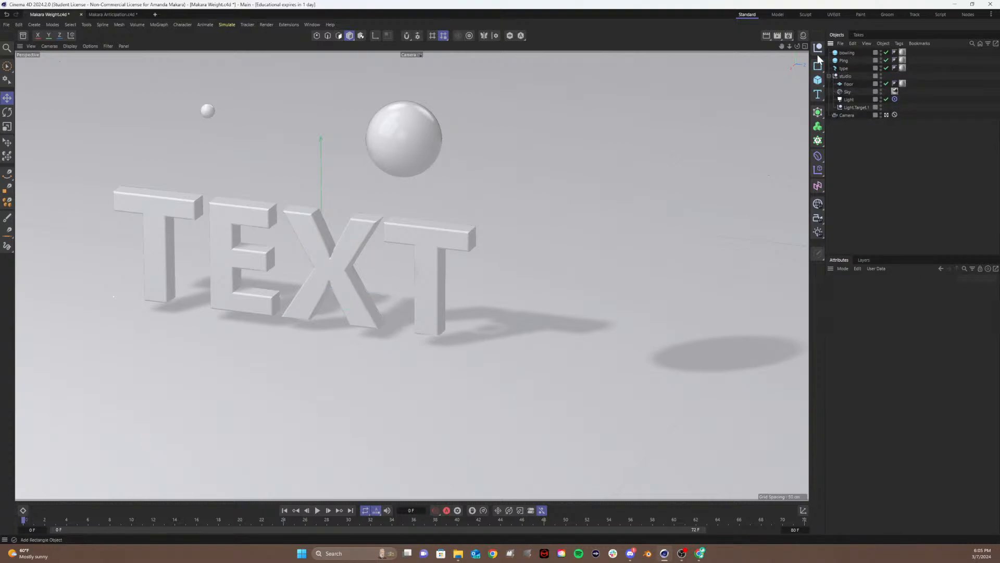
- Collapse the studio group in the Weight scene's object hierarchy
{"action": "left_click", "coordinate": [829, 76]}
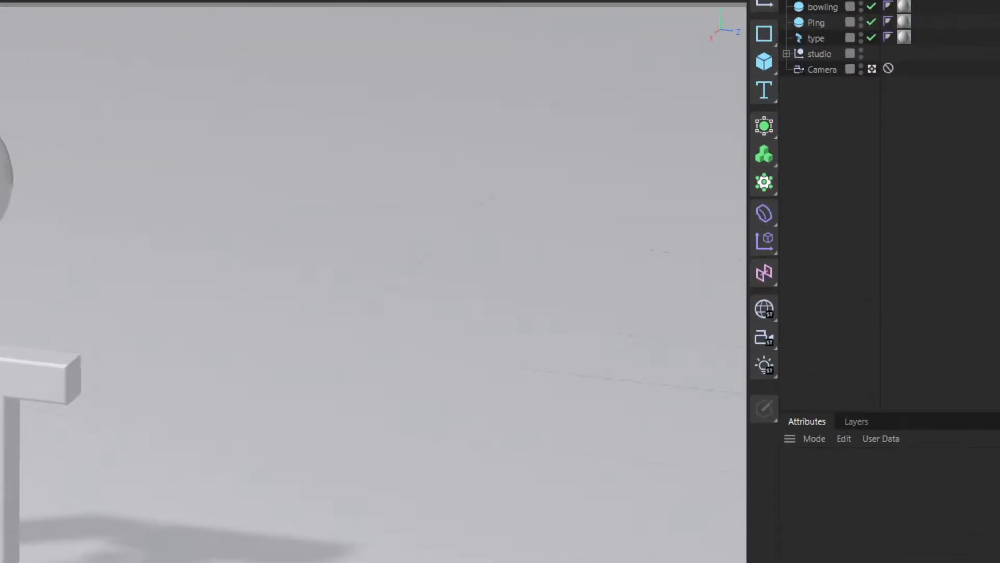
{"action": "mouse_move", "coordinate": [847, 84]}
{"action": "left_mouse_down"}
{"action": "mouse_move", "coordinate": [876, 112]}
{"action": "mouse_move", "coordinate": [844, 78]}
{"action": "left_mouse_up"}
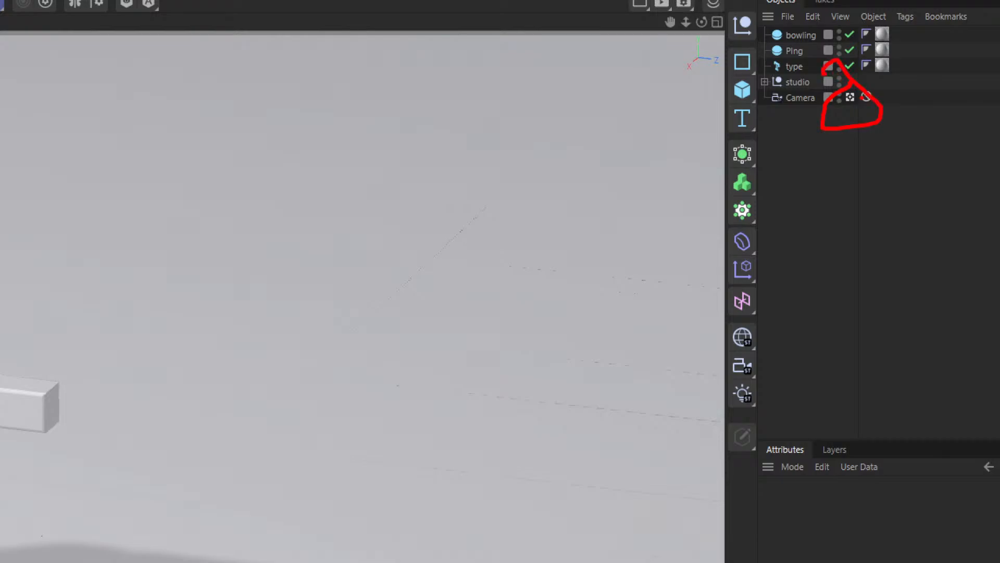
{"action": "key", "text": "Escape"}
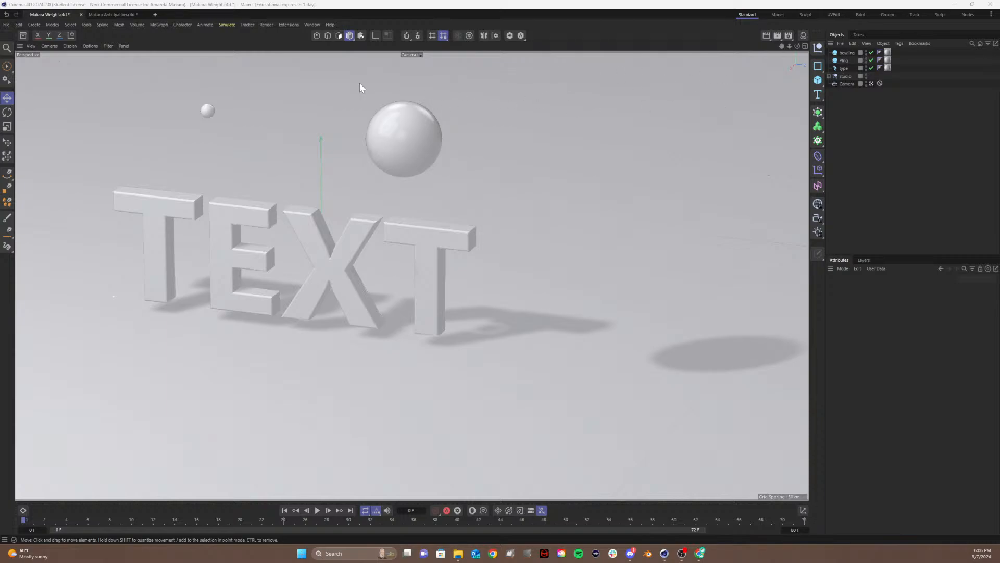
- Switch to the Anticipation scene and select its Camera object
{"action": "left_click", "coordinate": [128, 16]}
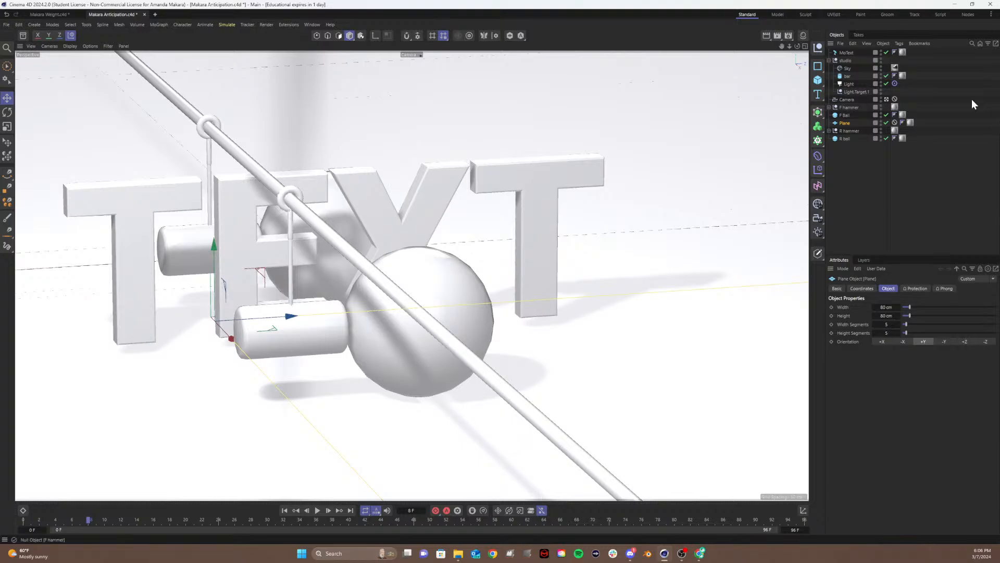
{"action": "left_click", "coordinate": [855, 101]}
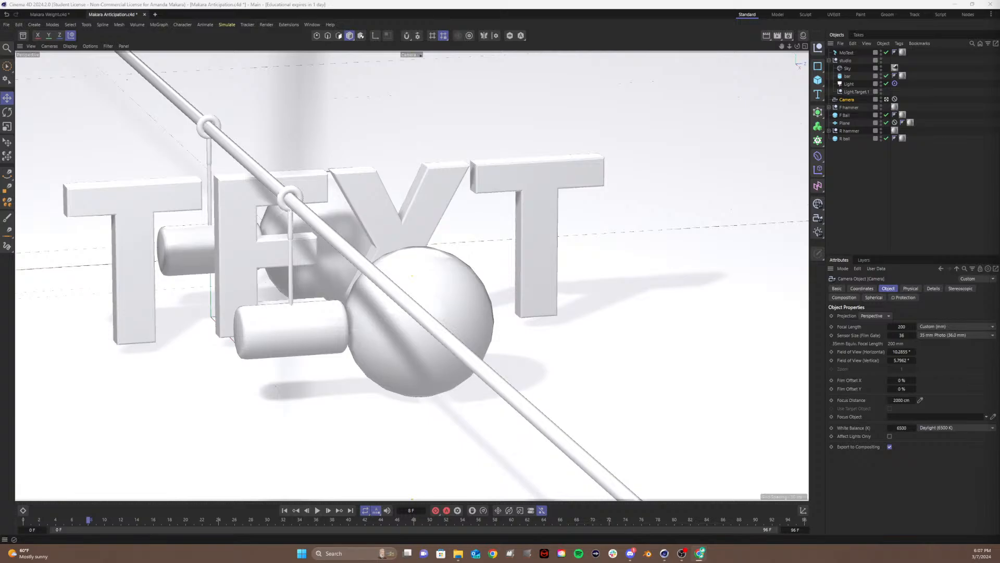
- Switch to Chrome, play the start of the example animation on the Principles of Motion Design C4D assignment page, and return to Cinema 4D
{"action": "left_click_drag", "start_coordinate": [999, 11], "coordinate": [230, 10]}
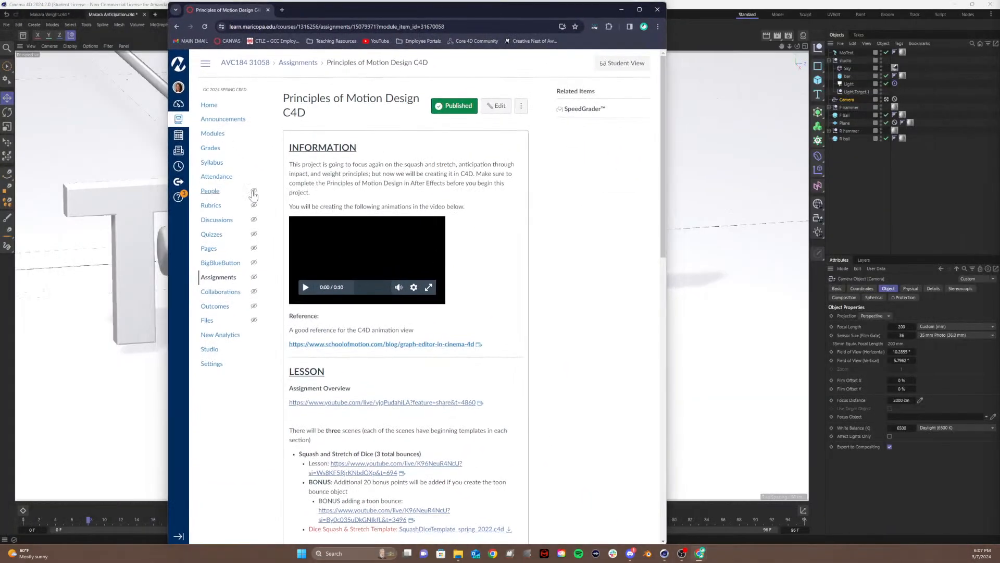
{"action": "left_click", "coordinate": [306, 287]}
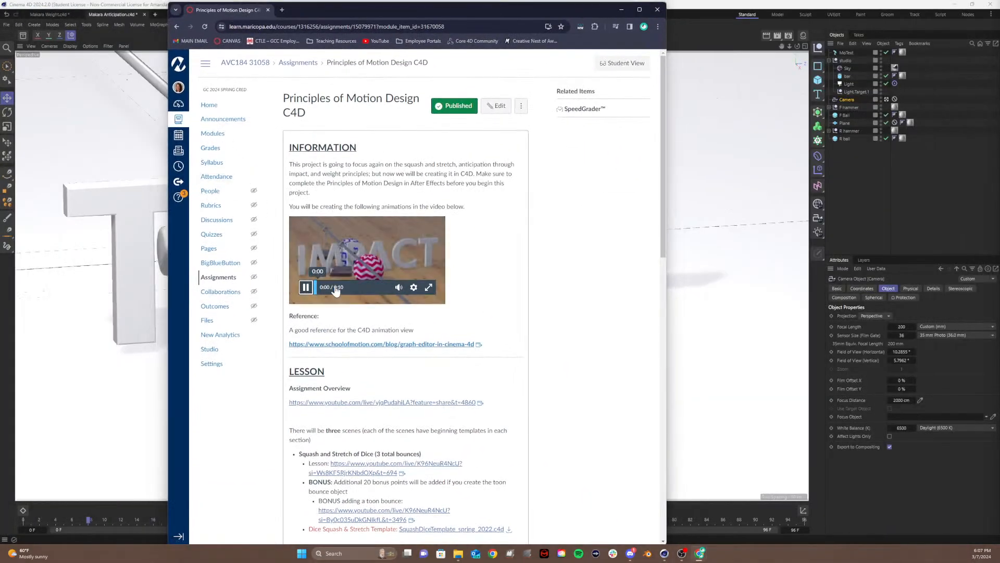
{"action": "left_click", "coordinate": [360, 255]}
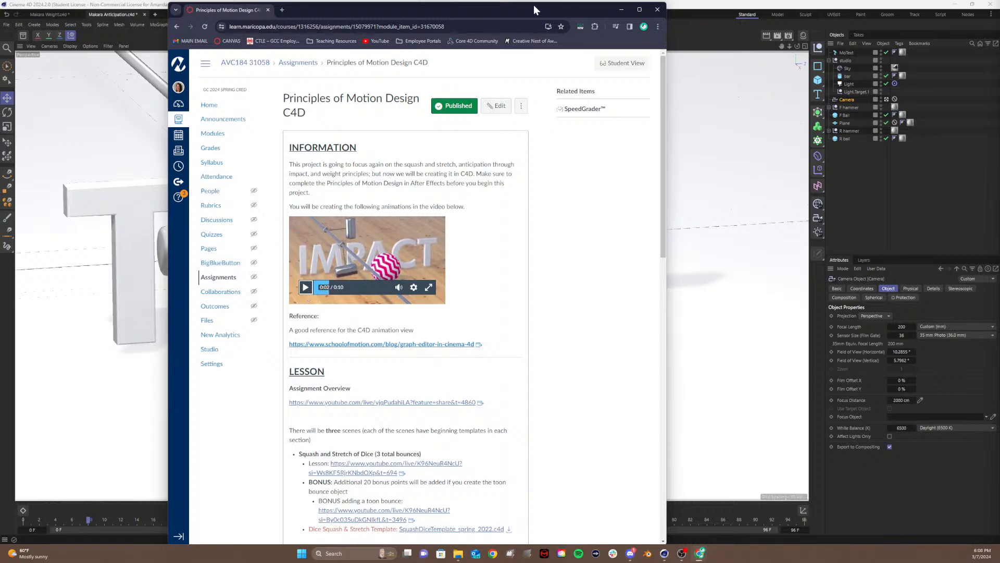
{"action": "left_click_drag", "start_coordinate": [220, 14], "coordinate": [999, 11]}
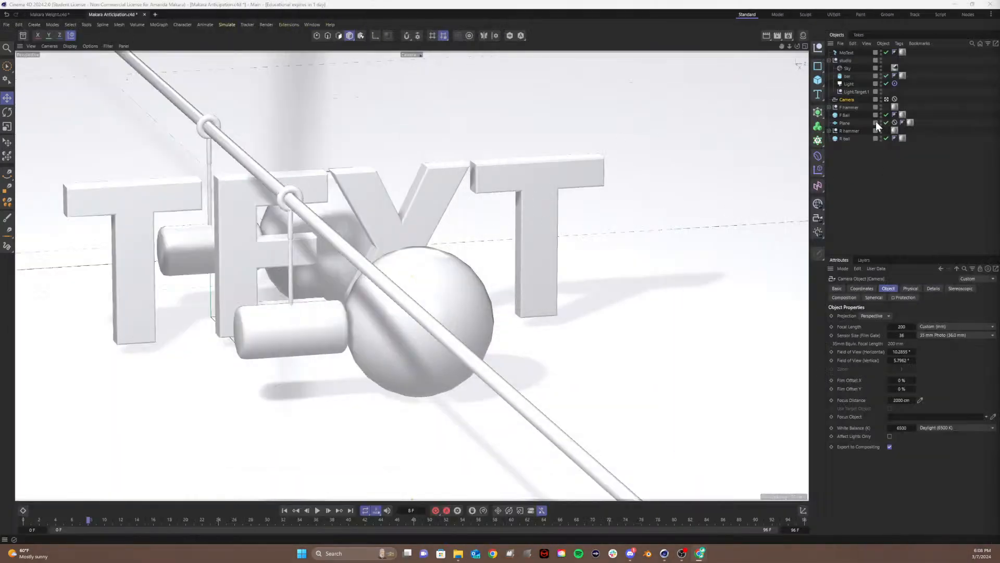
- Change the MoText object's text to "Anticipation" and reduce its height to about 238 cm
{"action": "left_click", "coordinate": [845, 53]}
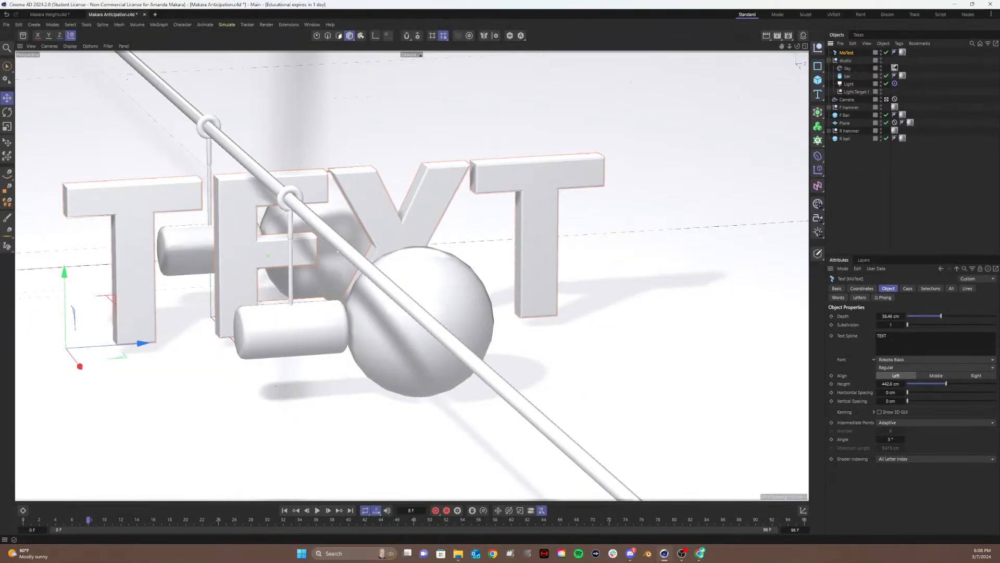
{"action": "left_click", "coordinate": [887, 336]}
{"action": "key", "text": "BackSpace"}
{"action": "key", "text": "BackSpace"}
{"action": "key", "text": "BackSpace"}
{"action": "type", "text": "Anticipation"}
{"action": "left_click", "coordinate": [833, 348]}
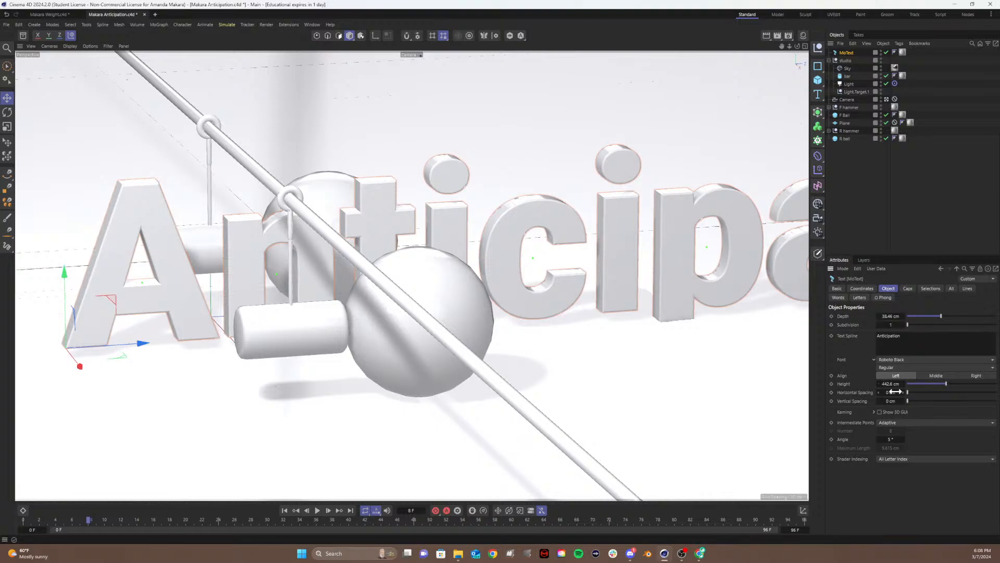
{"action": "left_click_drag", "start_coordinate": [888, 383], "coordinate": [838, 384]}
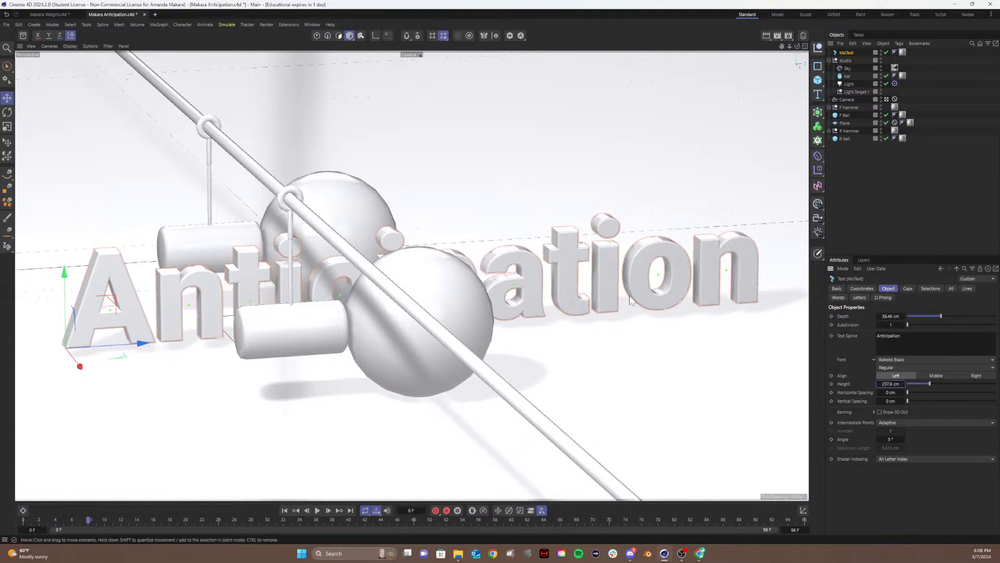
- Change the MoText wording to uppercase "ANTICIPATION" and set its height to 200 cm
{"action": "double_click", "coordinate": [888, 336]}
{"action": "type", "text": "ANTICIPATION"}
{"action": "left_click", "coordinate": [890, 523]}
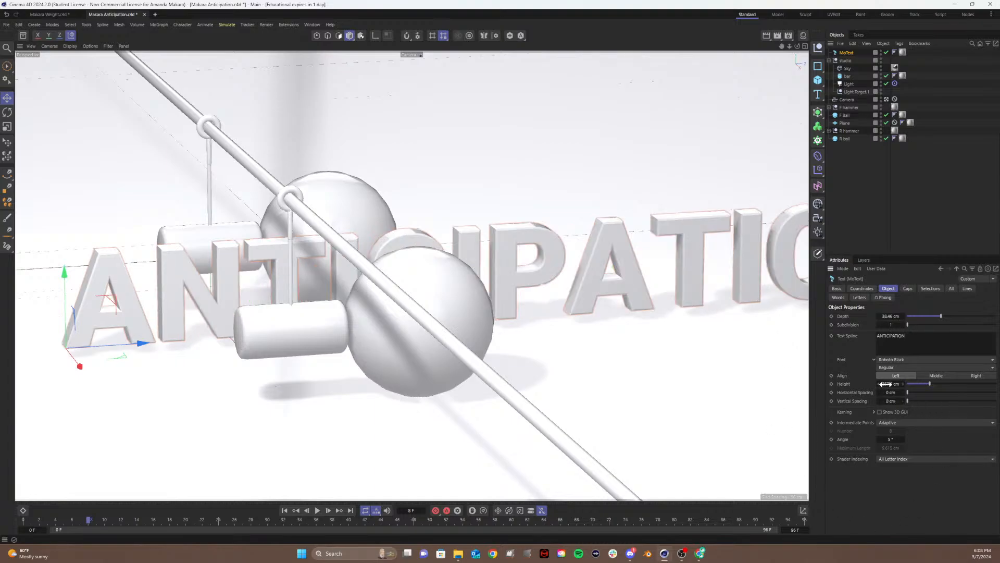
{"action": "left_click_drag", "start_coordinate": [892, 384], "coordinate": [865, 384]}
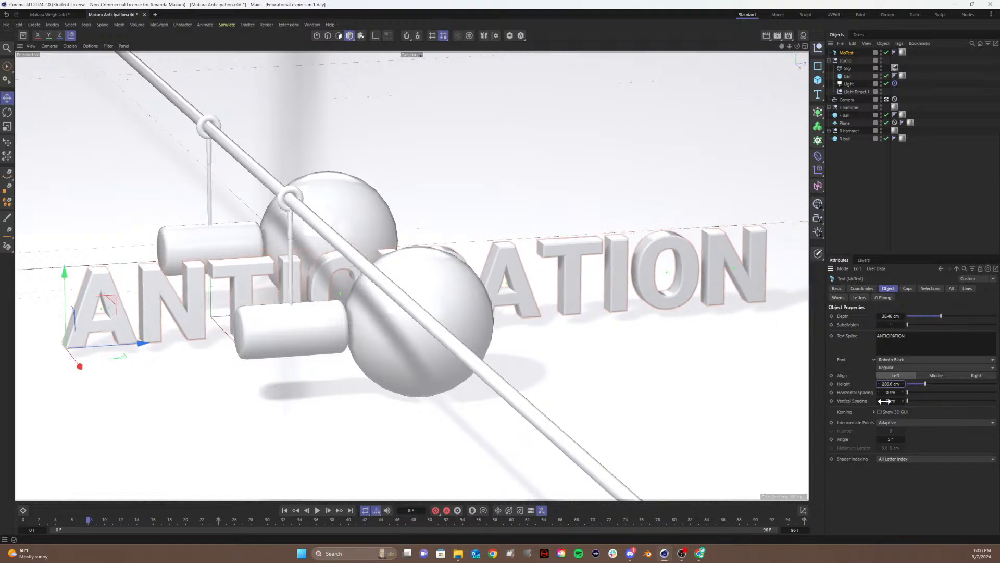
{"action": "left_click", "coordinate": [891, 384]}
{"action": "type", "text": "200"}
{"action": "key", "text": "Return"}
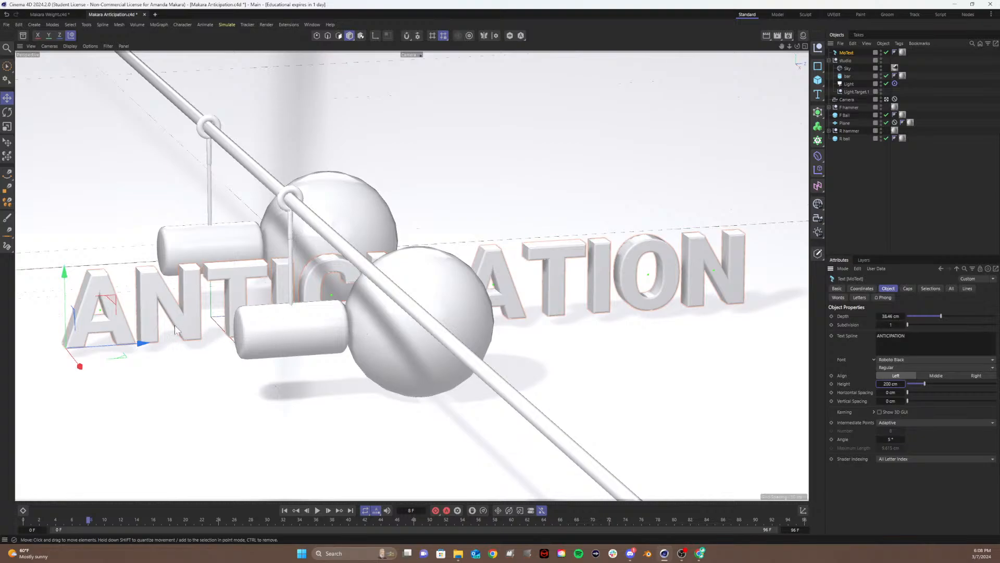
- Replace the uppercase MoText wording with "Anticipation", capitalising only the first letter
{"action": "left_click", "coordinate": [931, 334]}
{"action": "key", "text": "BackSpace"}
{"action": "key", "text": "BackSpace"}
{"action": "key", "text": "BackSpace"}
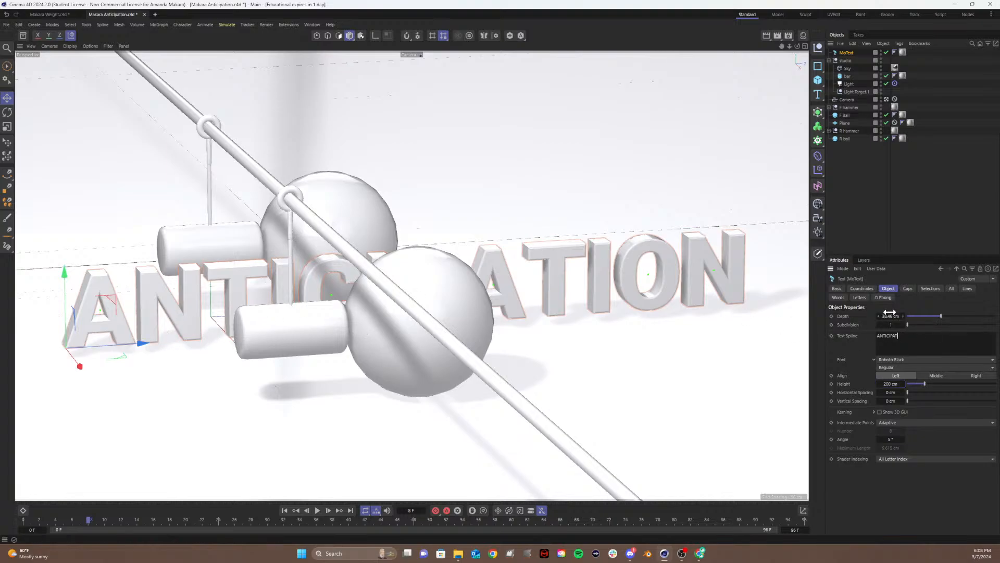
{"action": "key", "text": "BackSpace"}
{"action": "key", "text": "BackSpace"}
{"action": "key", "text": "BackSpace"}
{"action": "key", "text": "BackSpace"}
{"action": "key", "text": "BackSpace"}
{"action": "key", "text": "BackSpace"}
{"action": "key", "text": "BackSpace"}
{"action": "key", "text": "BackSpace"}
{"action": "key", "text": "BackSpace"}
{"action": "type", "text": "Anticipation"}
{"action": "left_click", "coordinate": [888, 508]}
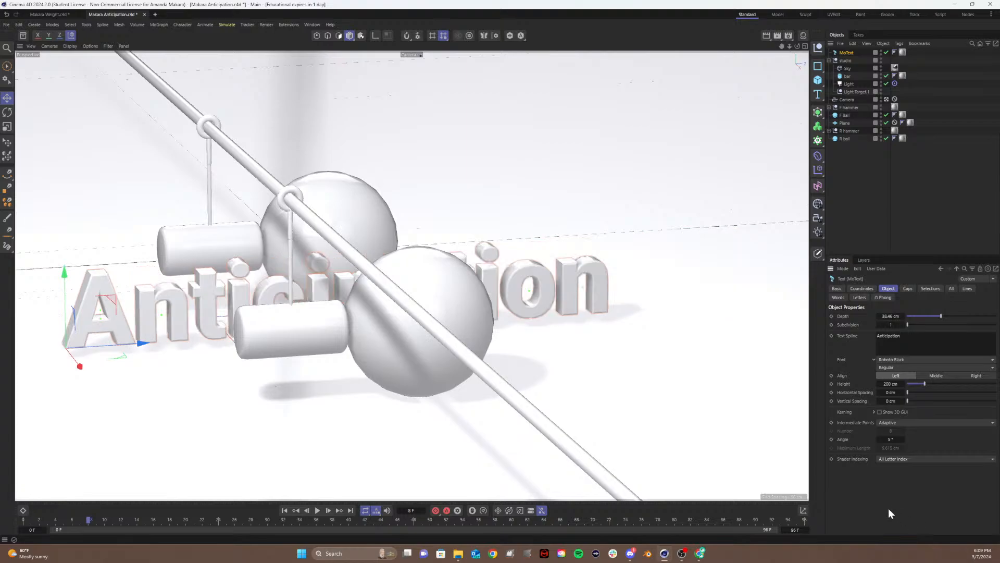
- Set the height of the "Anticipation" text to 250 cm
{"action": "double_click", "coordinate": [891, 384]}
{"action": "type", "text": "250"}
{"action": "key", "text": "Return"}
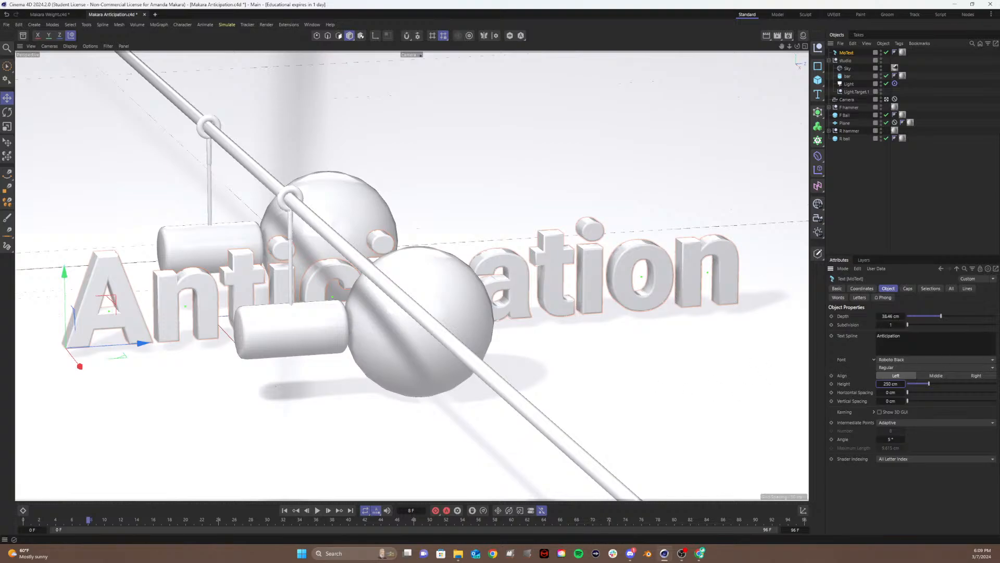
{"action": "left_click", "coordinate": [919, 358]}
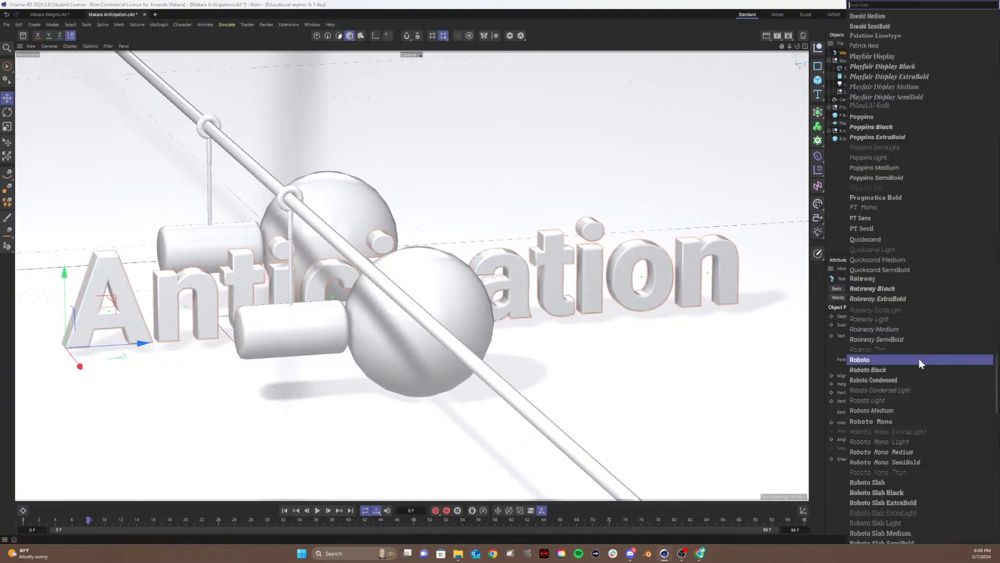
{"action": "scroll", "coordinate": [895, 189], "scroll_direction": "up", "scroll_amount": 10}
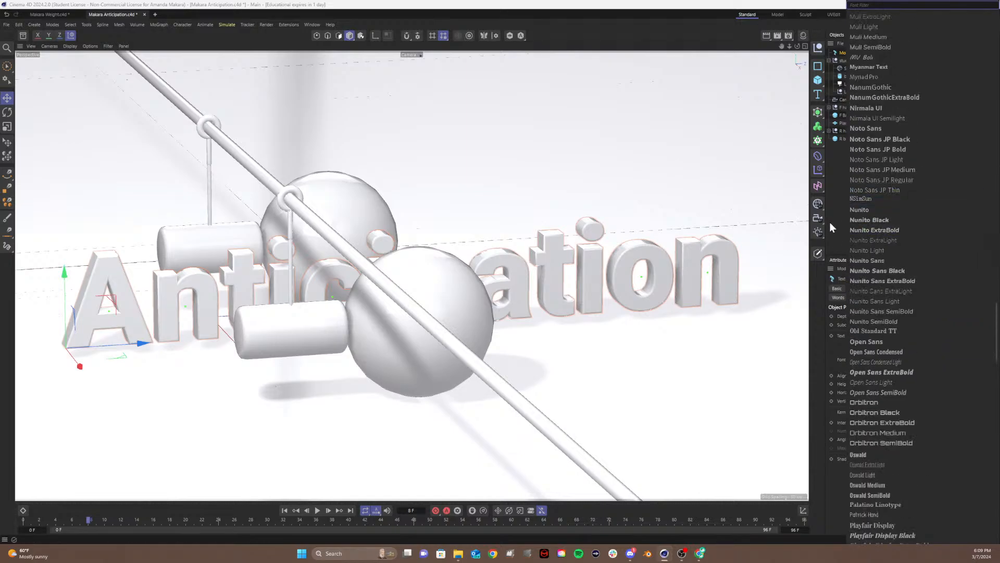
{"action": "left_click", "coordinate": [833, 237]}
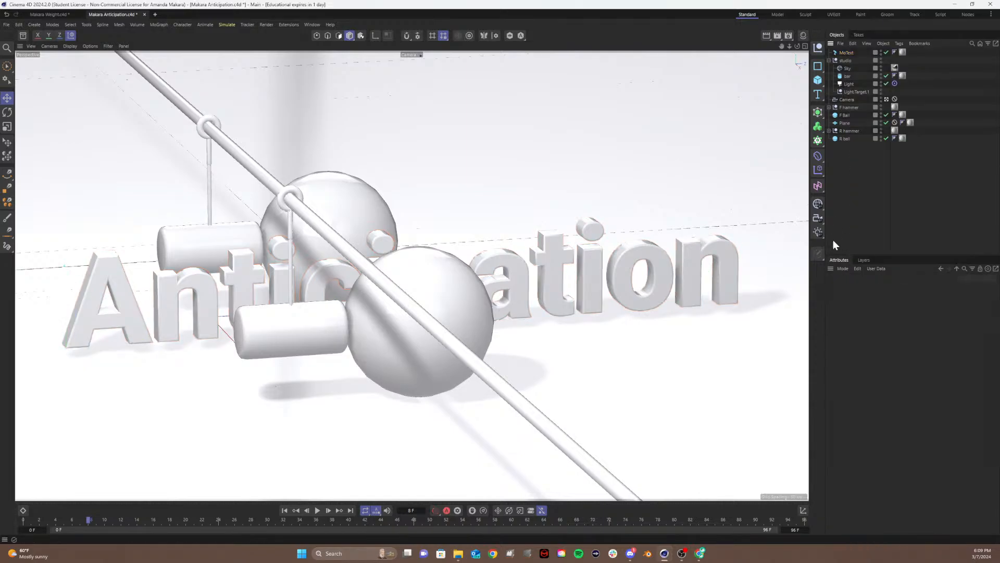
- Change the "Anticipation" MoText font to Lato and set its style to Bold
{"action": "left_click", "coordinate": [848, 53]}
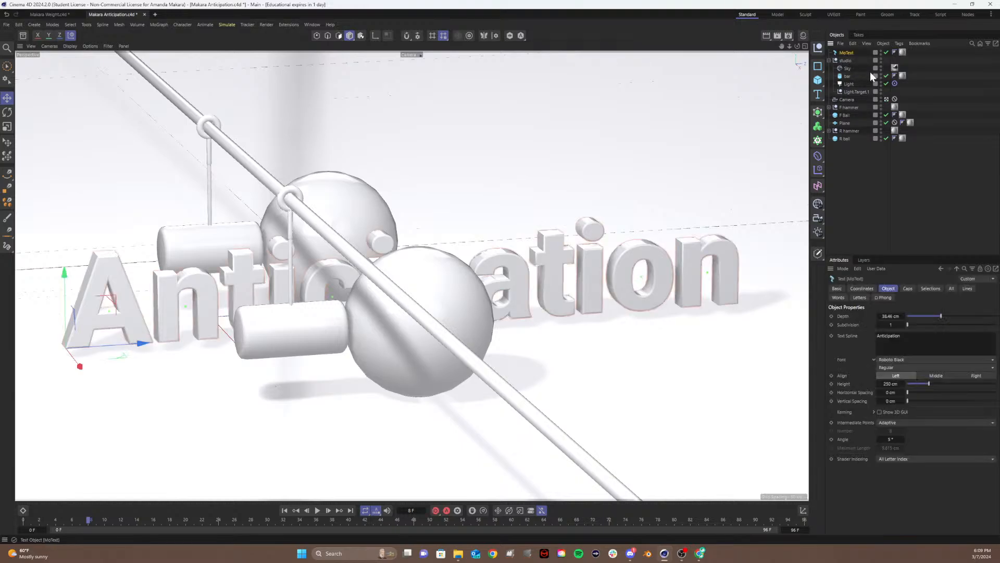
{"action": "left_click", "coordinate": [906, 359]}
{"action": "type", "text": "la"}
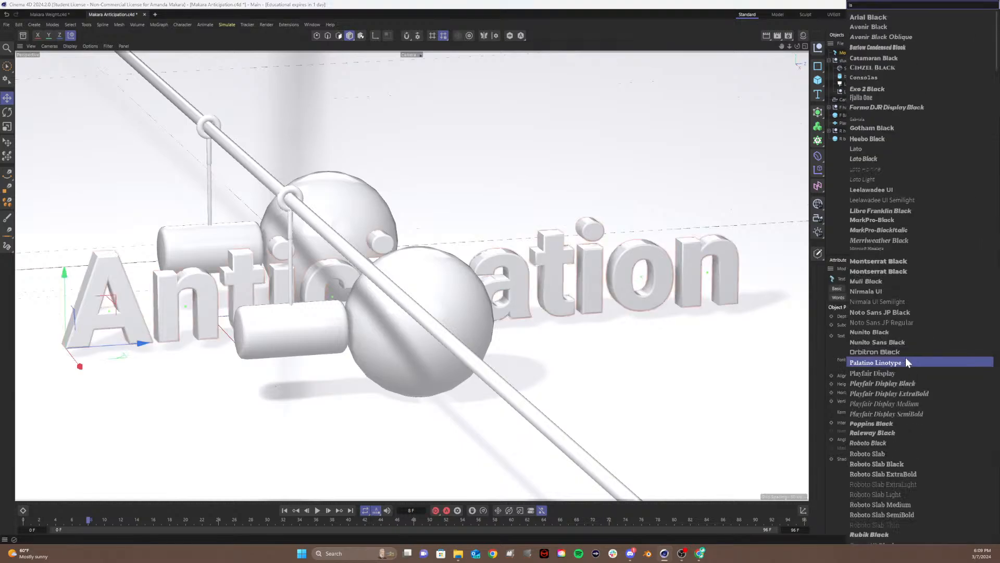
{"action": "type", "text": "to"}
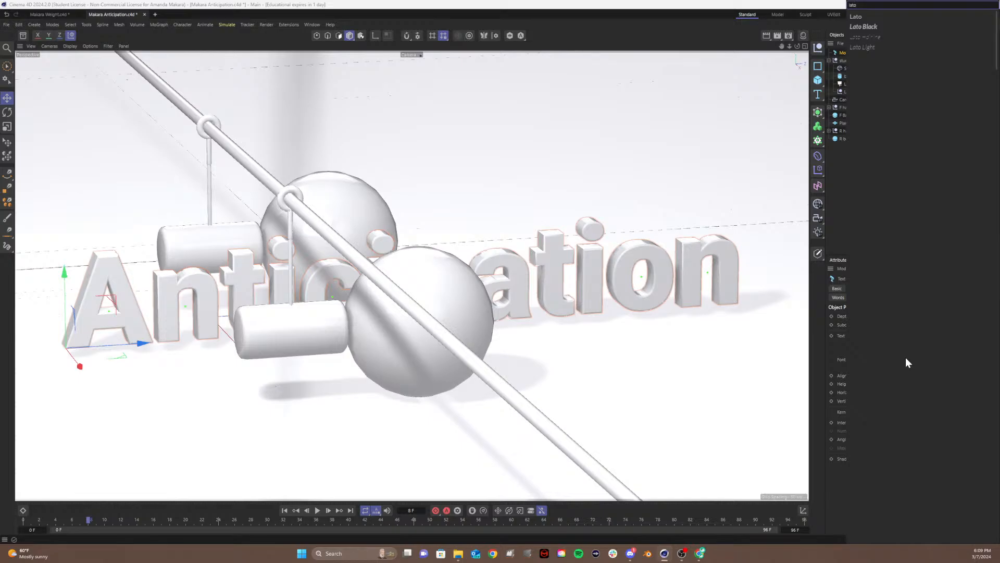
{"action": "left_click", "coordinate": [863, 17]}
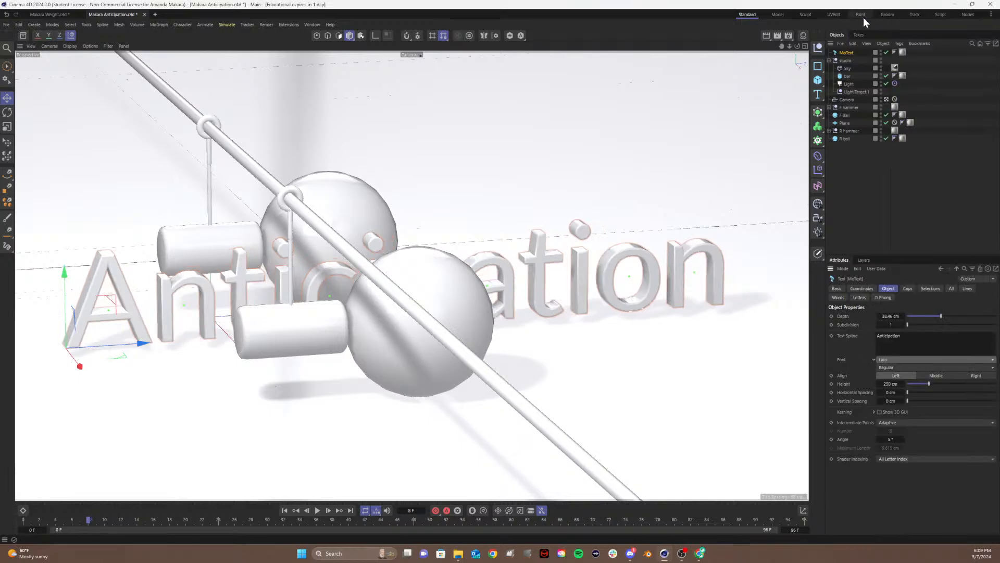
{"action": "left_click", "coordinate": [897, 367]}
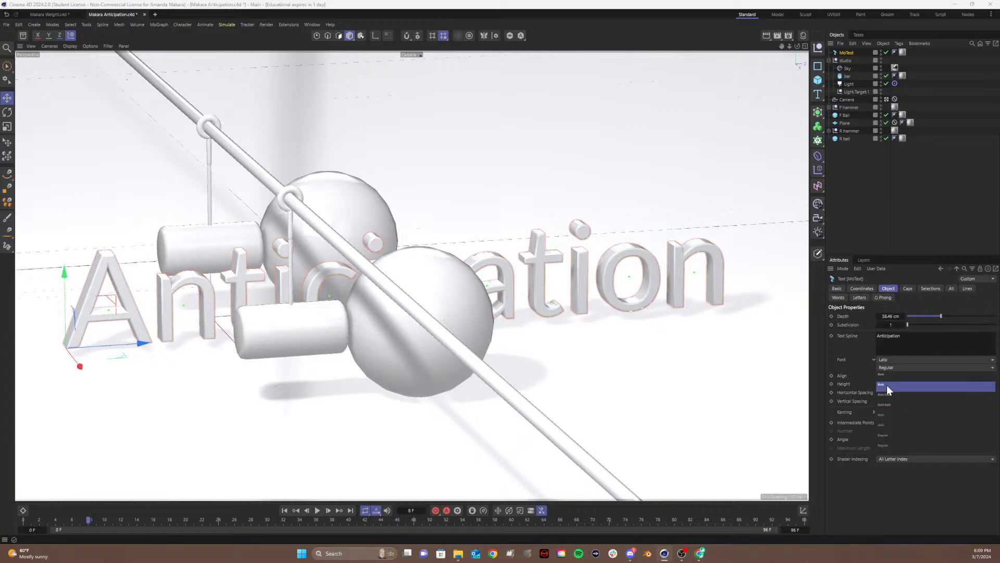
{"action": "left_click", "coordinate": [887, 385]}
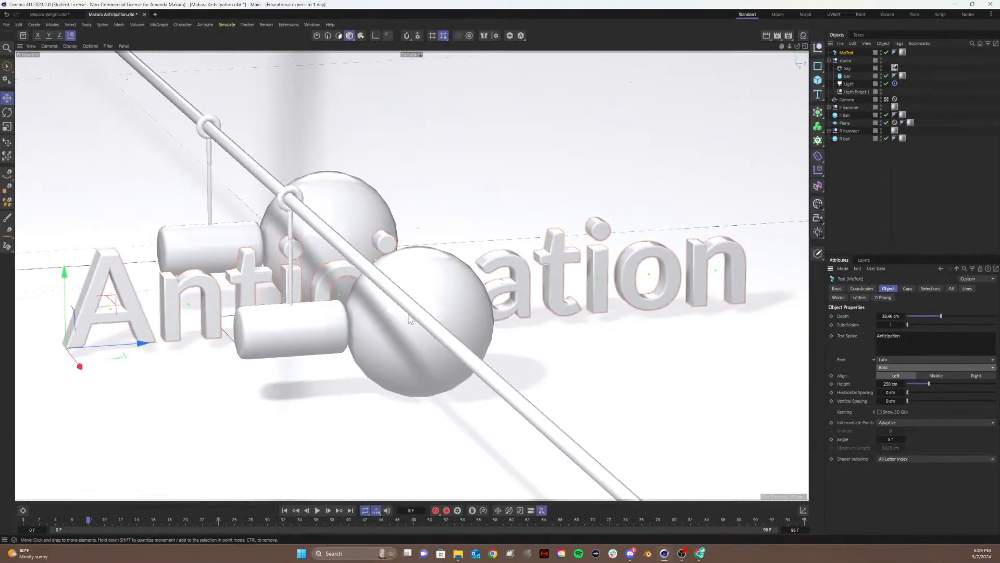
- Nudge the "Anticipation" text slightly forward along its Z axis, deselect it and collapse the studio group
{"action": "left_click_drag", "start_coordinate": [139, 346], "coordinate": [138, 345]}
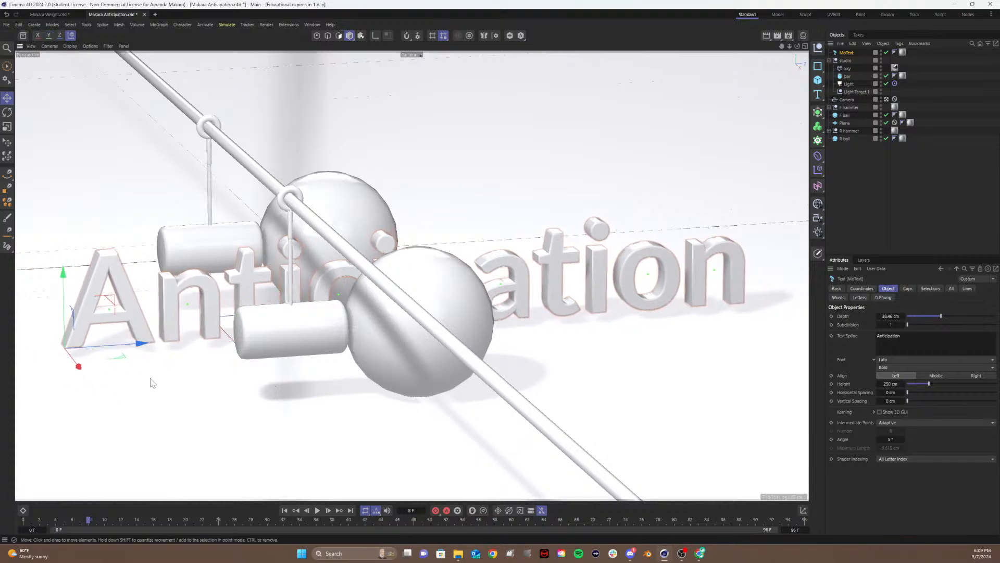
{"action": "left_click_drag", "start_coordinate": [145, 351], "coordinate": [152, 351]}
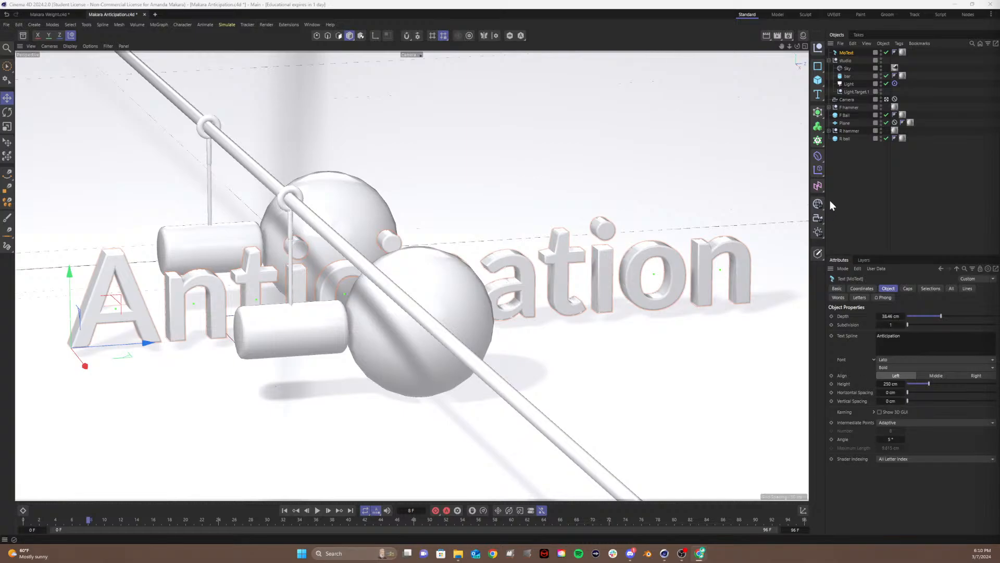
{"action": "left_click", "coordinate": [838, 187]}
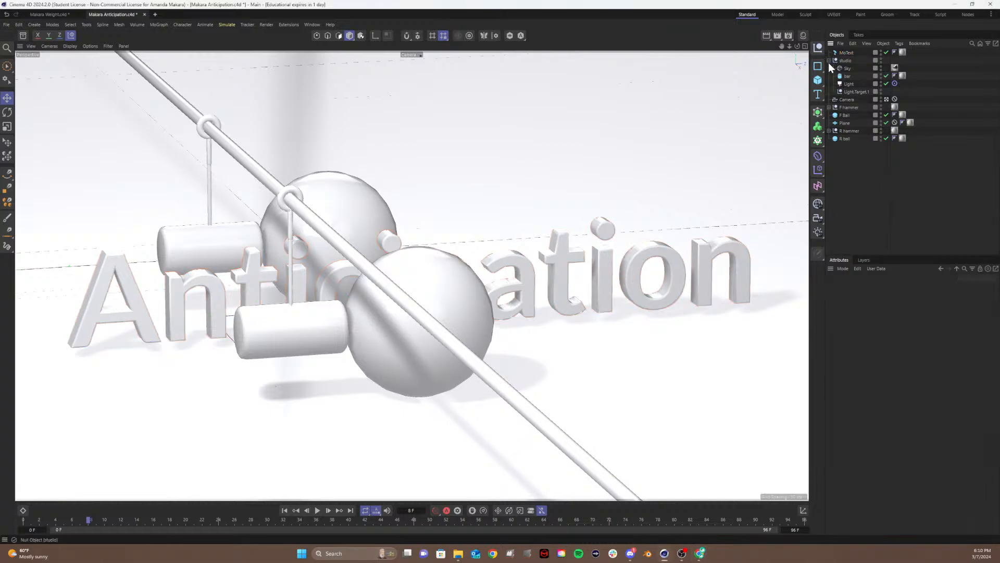
{"action": "left_click", "coordinate": [831, 60]}
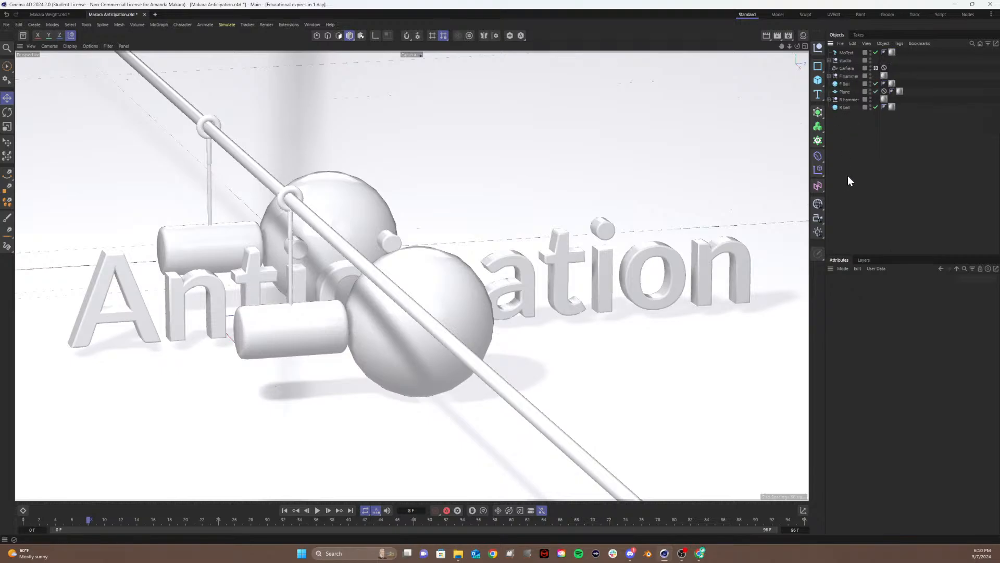
- Open the Asset Browser and the Material Manager, and limit the assets to materials
{"action": "left_click", "coordinate": [7, 47]}
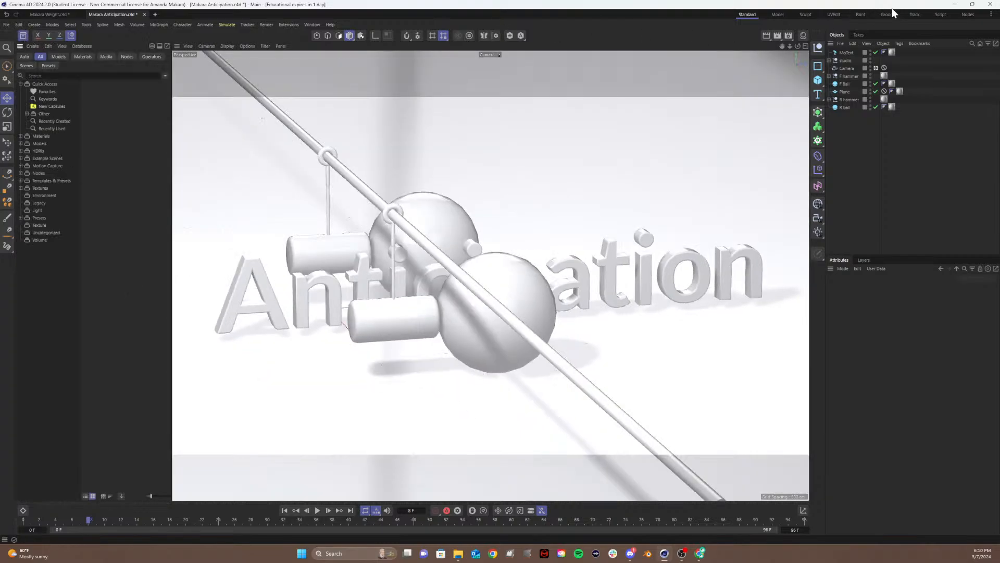
{"action": "left_click", "coordinate": [804, 35]}
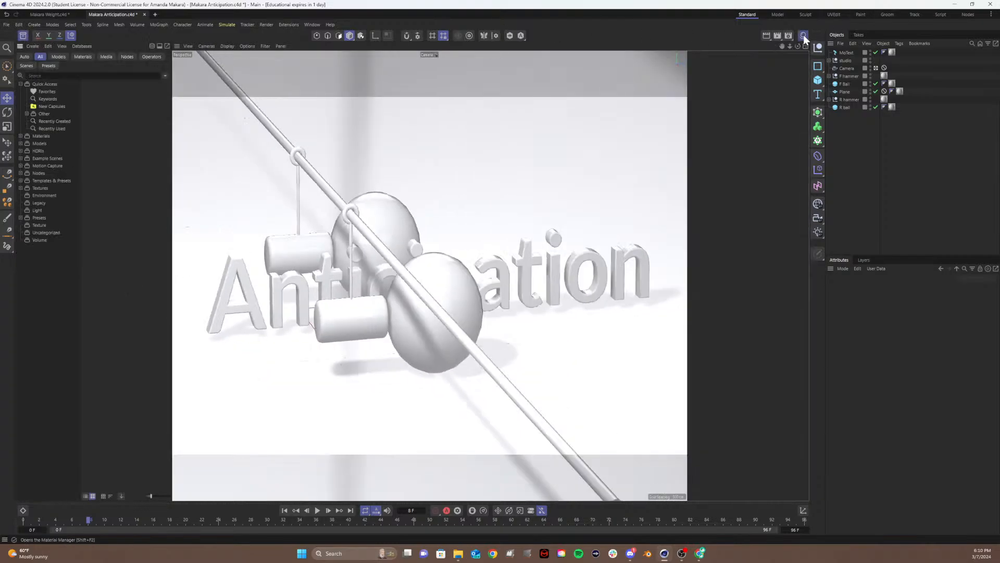
{"action": "left_click", "coordinate": [769, 150]}
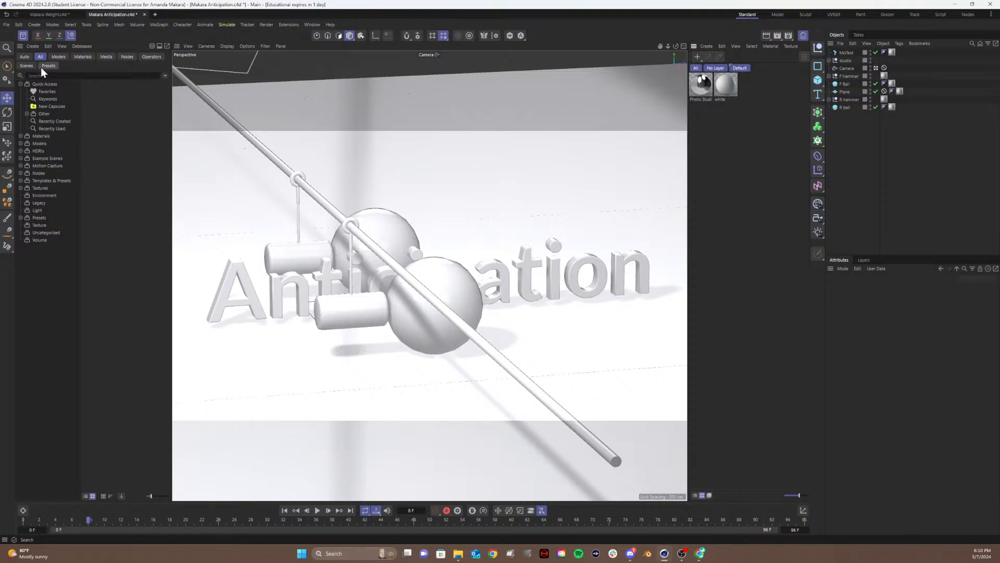
{"action": "left_click", "coordinate": [83, 57]}
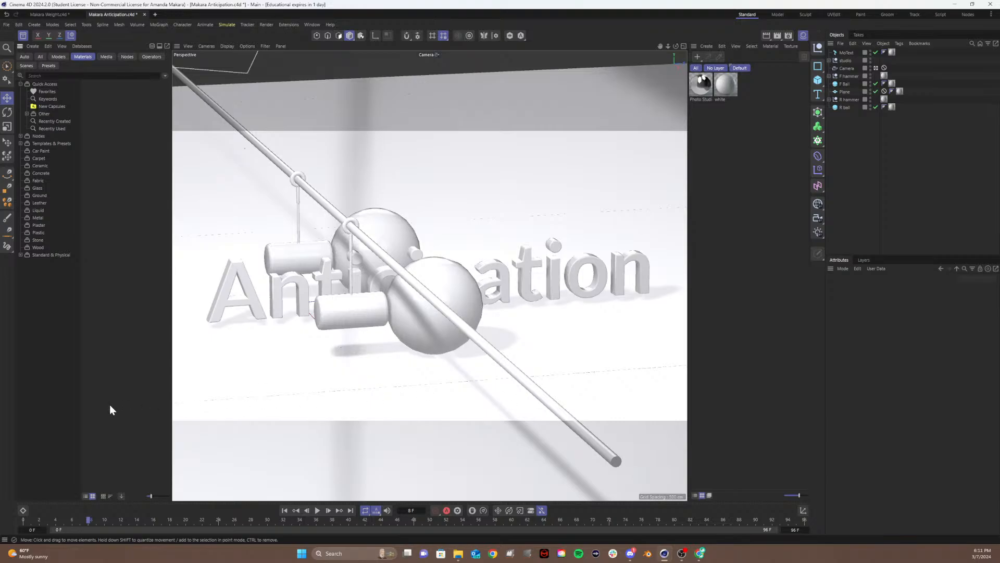
{"action": "left_click", "coordinate": [28, 76]}
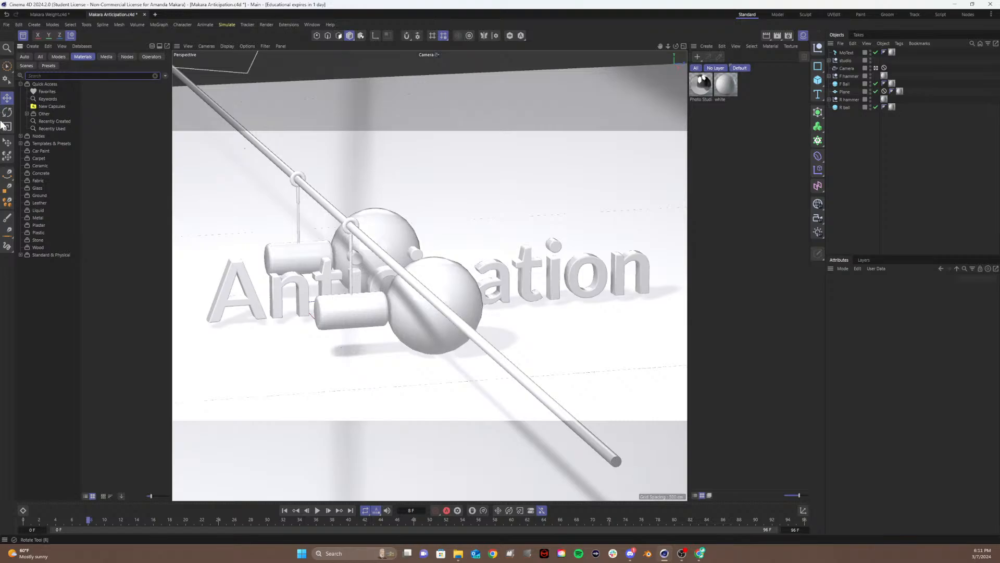
- Browse the Carpet and Ceramic materials, and open the Ceramic category within Standard & Physical
{"action": "left_click", "coordinate": [36, 157]}
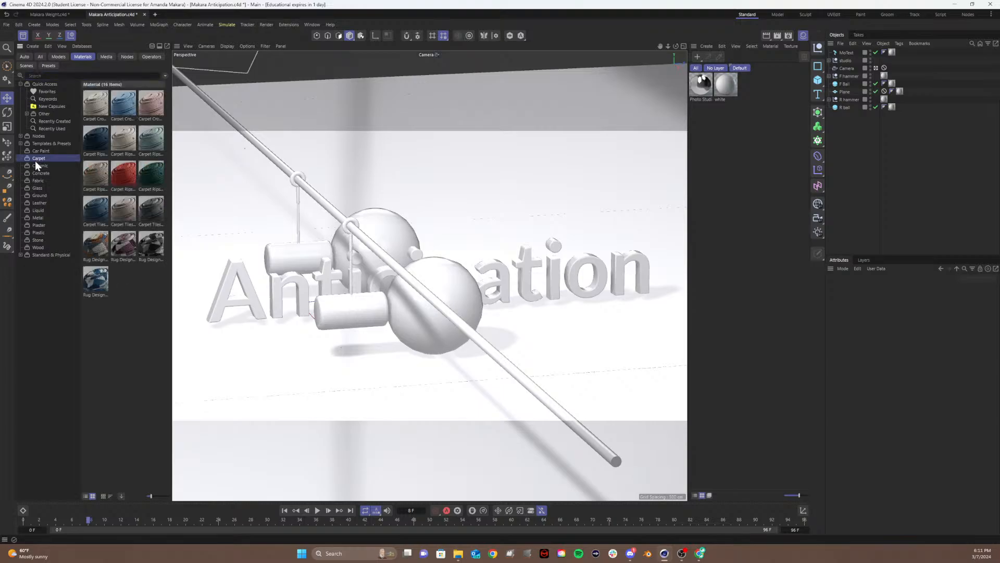
{"action": "left_click", "coordinate": [36, 165]}
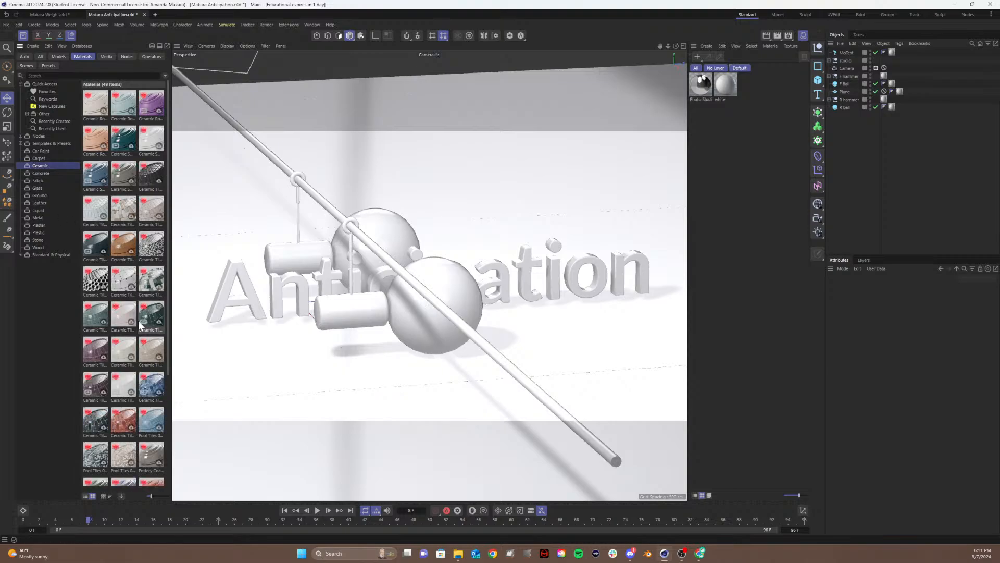
{"action": "scroll", "coordinate": [139, 320], "scroll_direction": "down", "scroll_amount": 5}
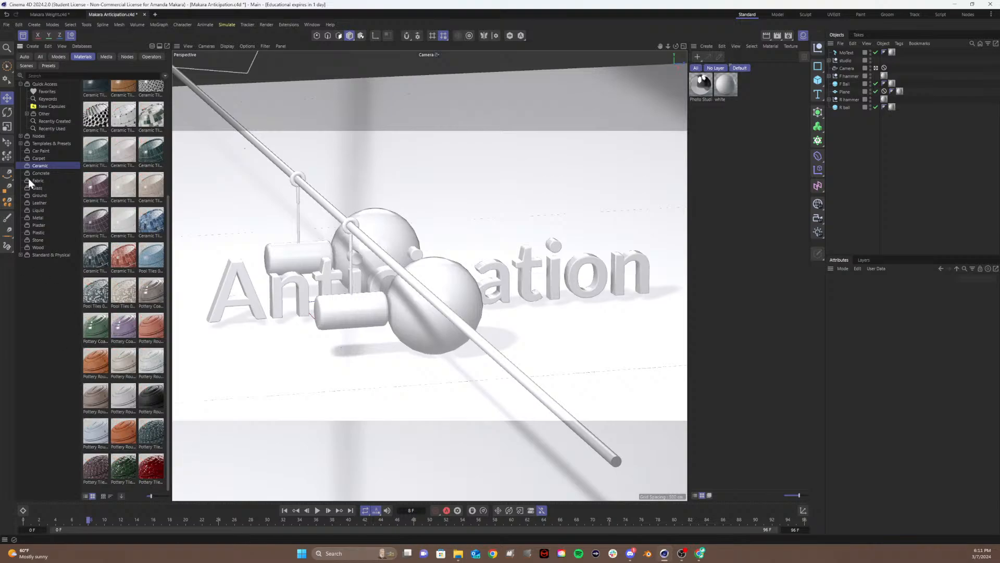
{"action": "left_click", "coordinate": [20, 255]}
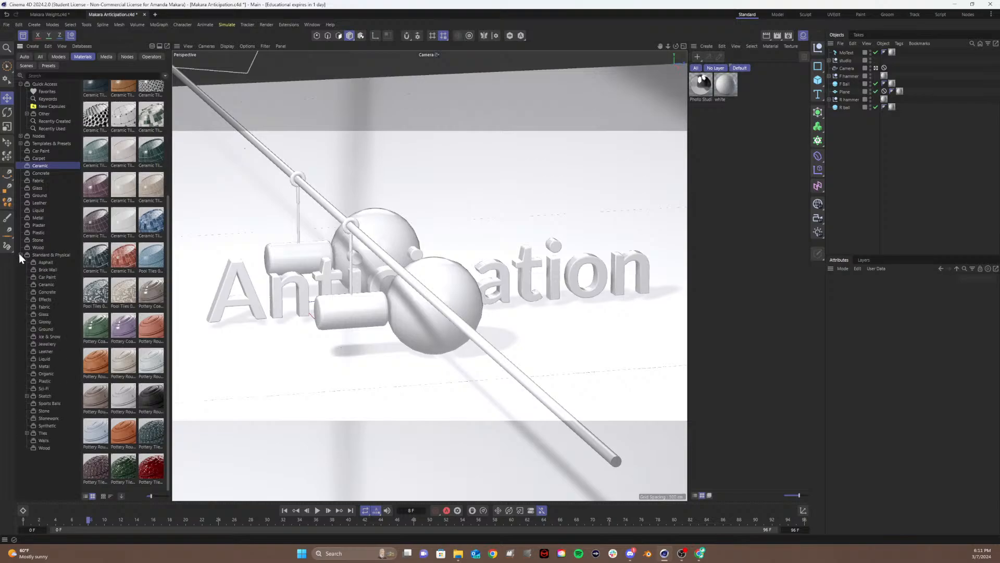
{"action": "left_click", "coordinate": [47, 287]}
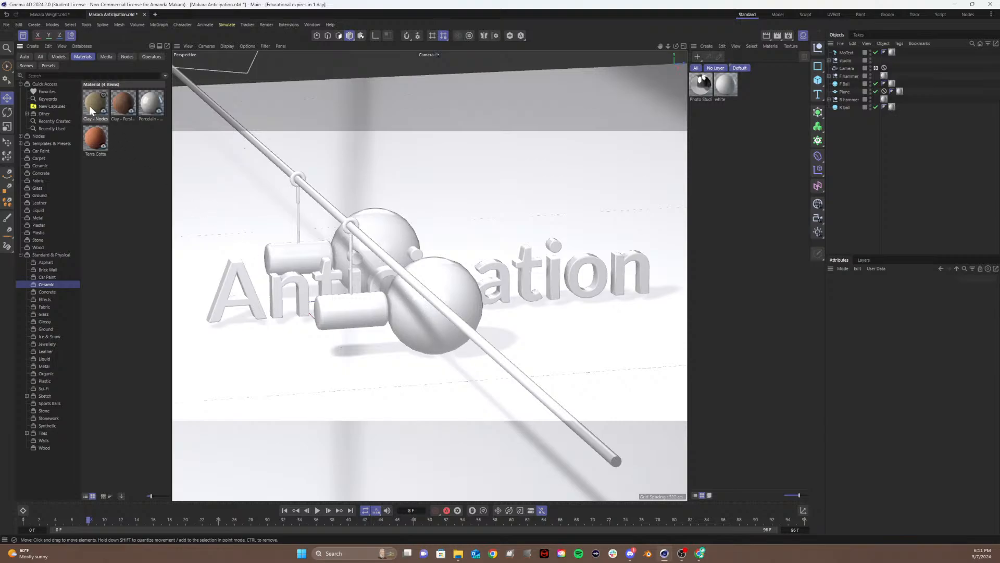
- Try the Clay - Nodes material on the "Anticipation" text and delete that material from the scene
{"action": "left_click_drag", "start_coordinate": [89, 102], "coordinate": [247, 300]}
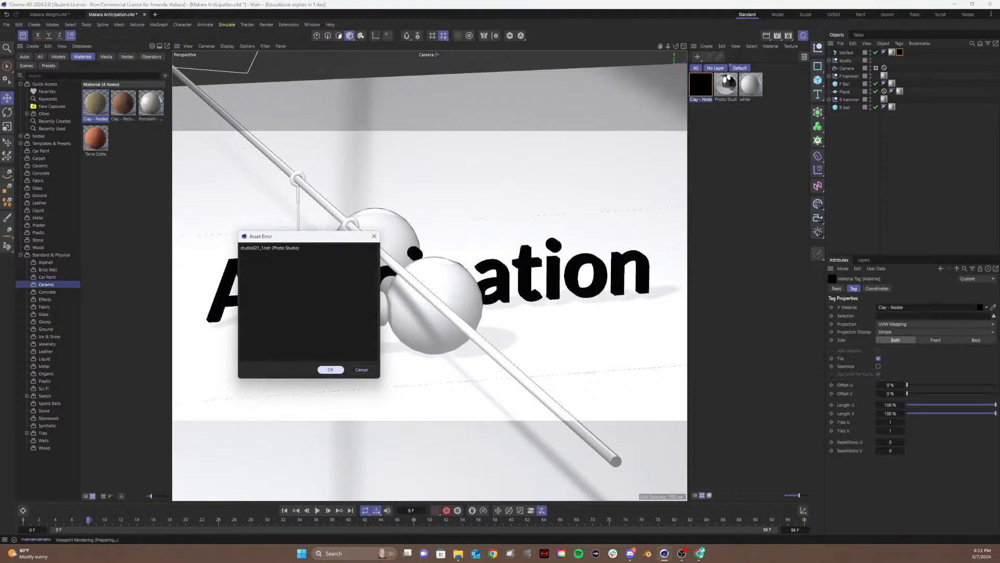
{"action": "left_click", "coordinate": [333, 370]}
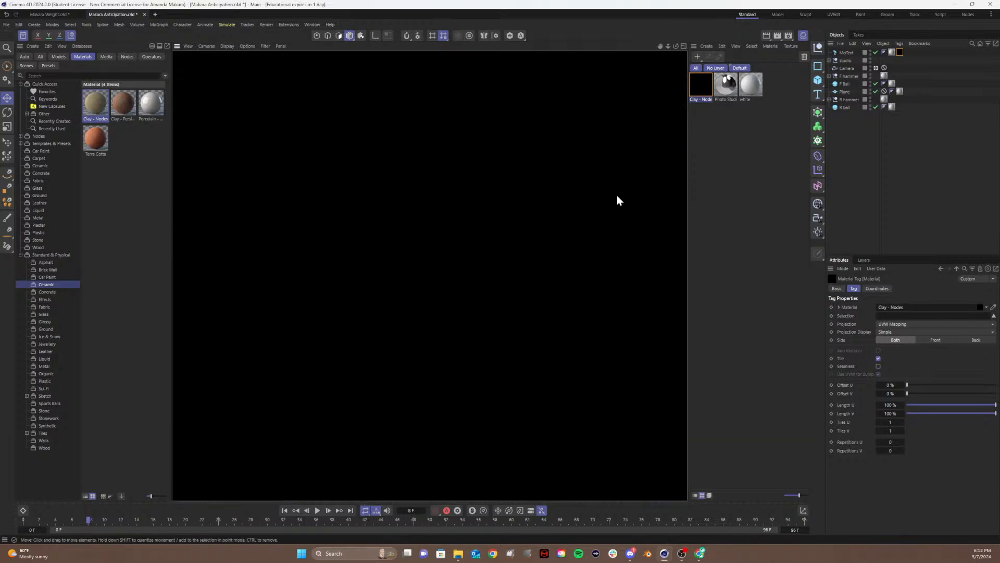
{"action": "left_click", "coordinate": [598, 263]}
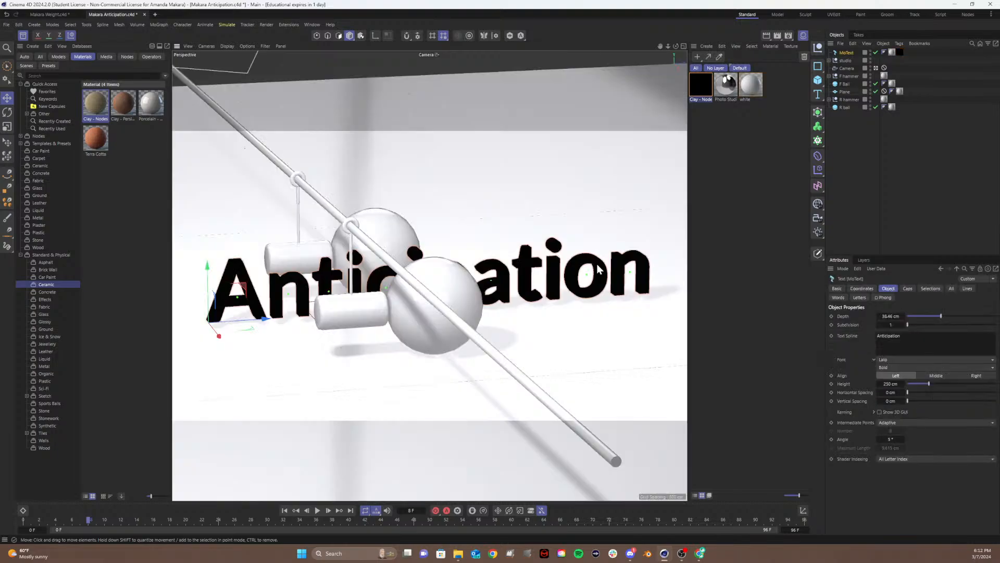
{"action": "left_click", "coordinate": [698, 85]}
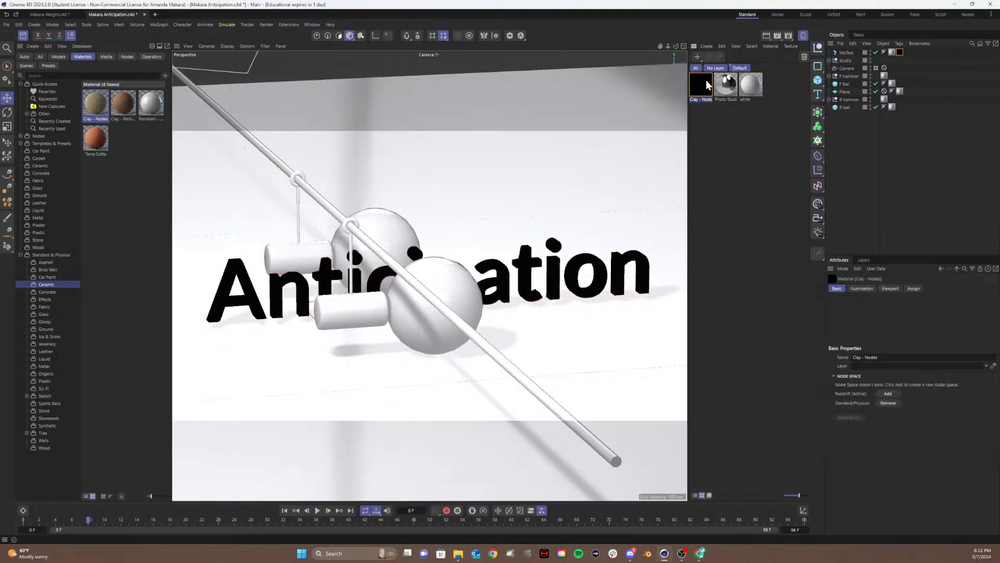
{"action": "key", "text": "Delete"}
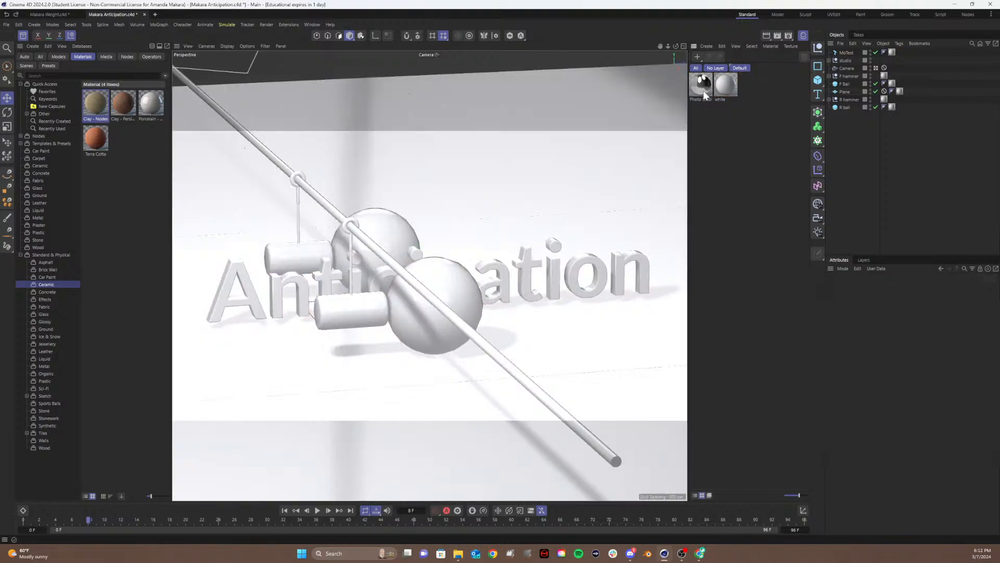
- Check the Sky and Light in the studio group, and move Light.Target.1 along its Z axis to beneath the front ball
{"action": "left_click", "coordinate": [827, 60]}
{"action": "left_click", "coordinate": [848, 67]}
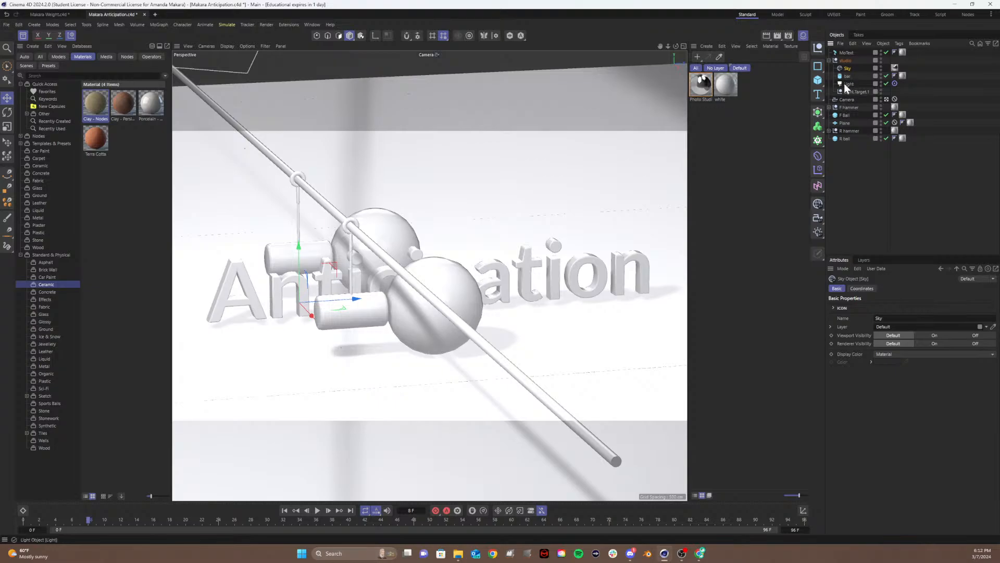
{"action": "left_click", "coordinate": [846, 84]}
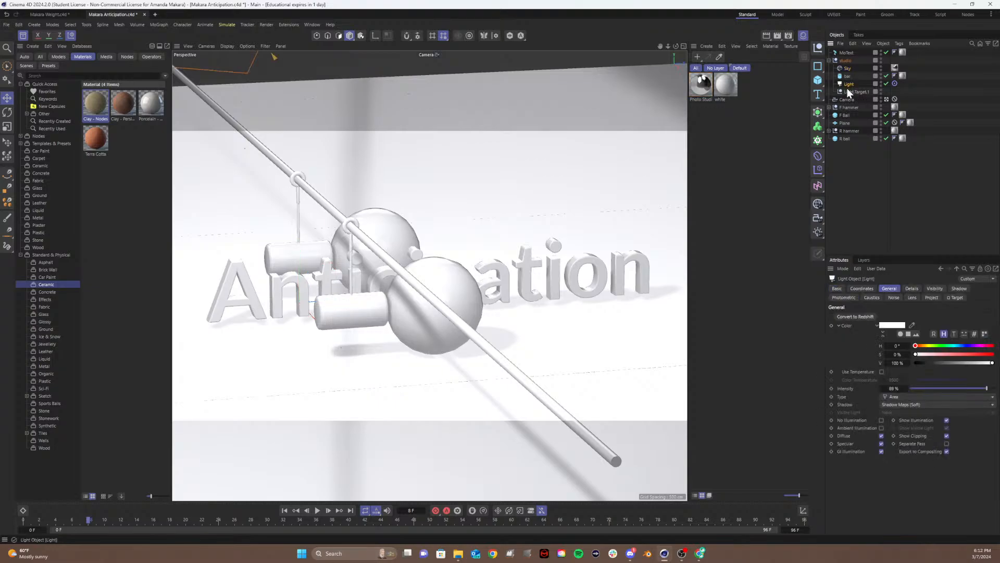
{"action": "left_click", "coordinate": [848, 92]}
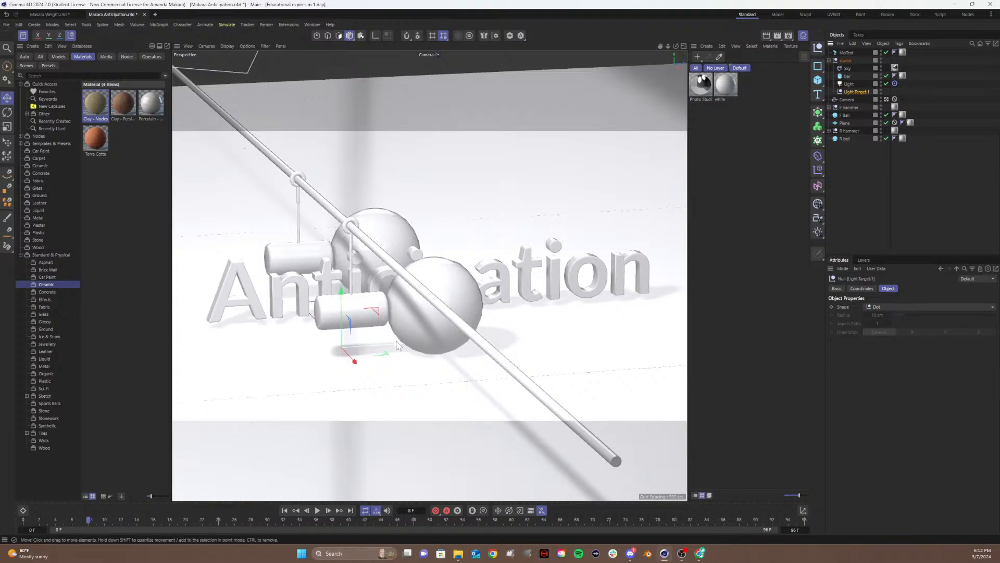
{"action": "left_click_drag", "start_coordinate": [397, 344], "coordinate": [493, 338]}
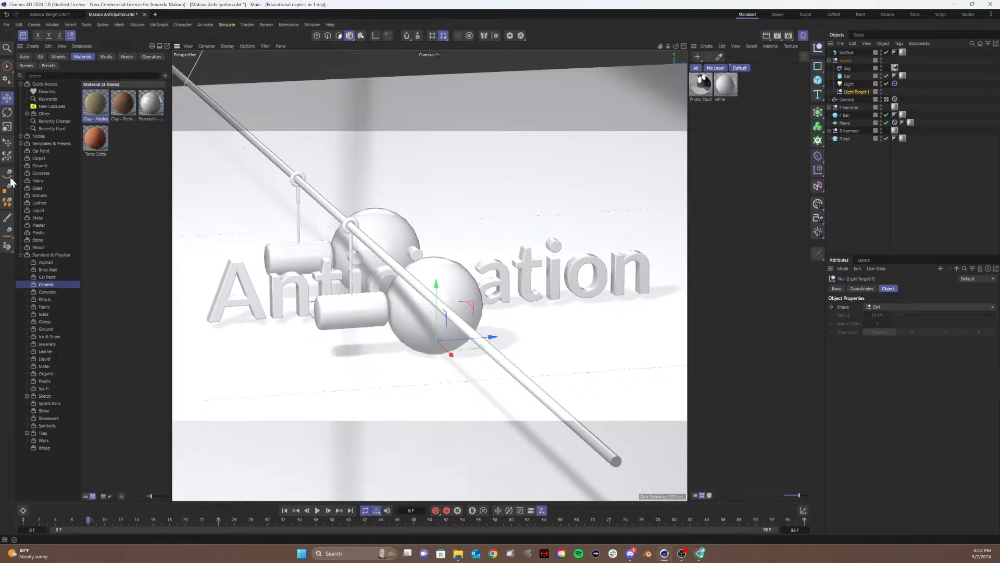
- Apply the Terra Cotta material to the "Anticipation" text and select the Sky object in the studio group
{"action": "left_click_drag", "start_coordinate": [96, 138], "coordinate": [279, 298]}
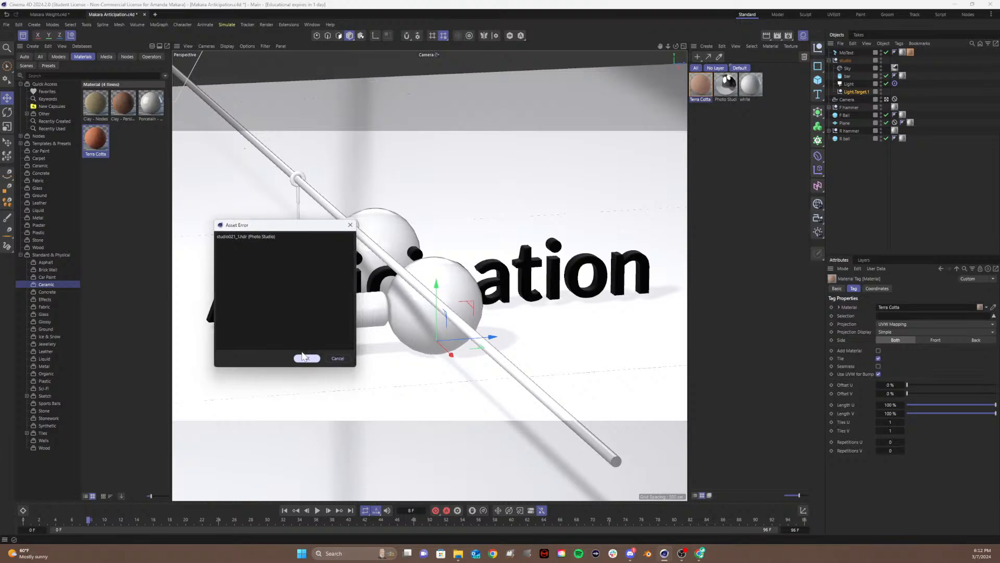
{"action": "left_click", "coordinate": [303, 358]}
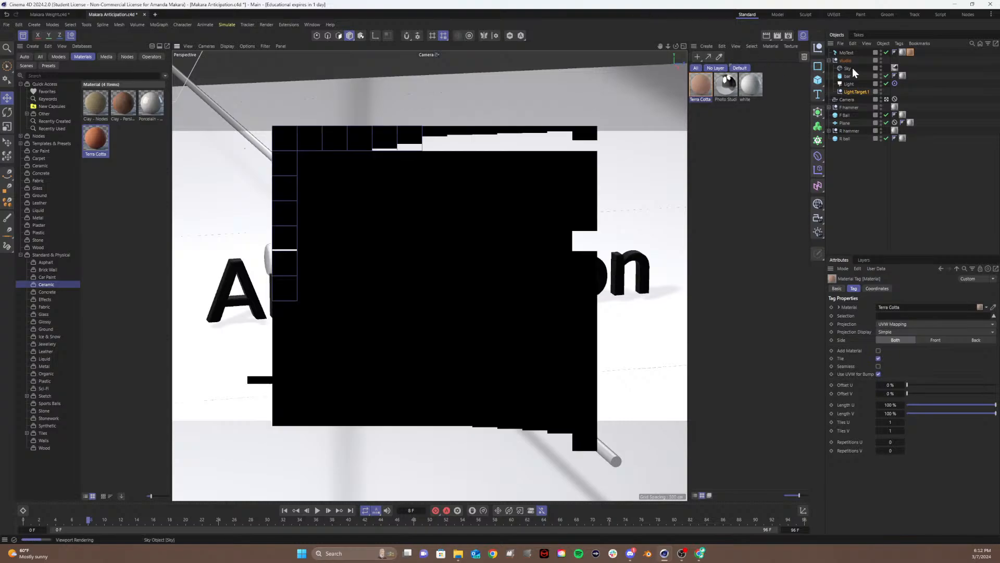
{"action": "left_click", "coordinate": [847, 68]}
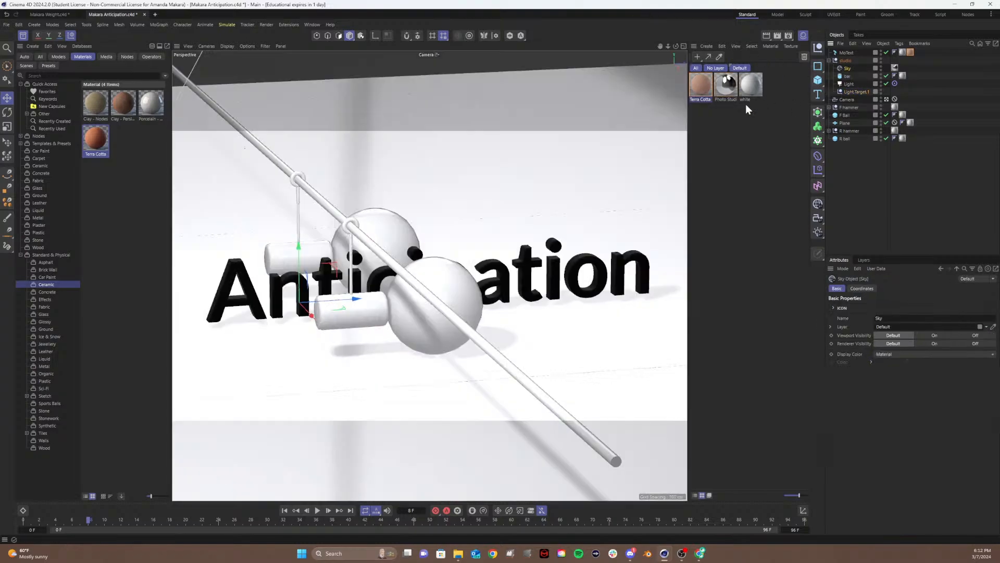
- Check the Photo Studio material and switch the Sky's viewport and renderer visibility off
{"action": "left_click", "coordinate": [720, 90]}
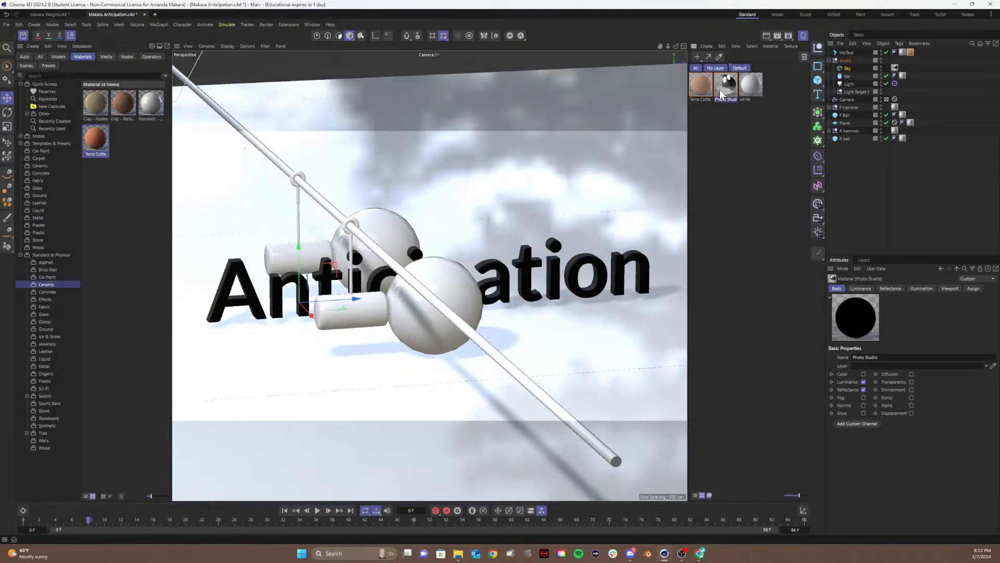
{"action": "left_click", "coordinate": [845, 69]}
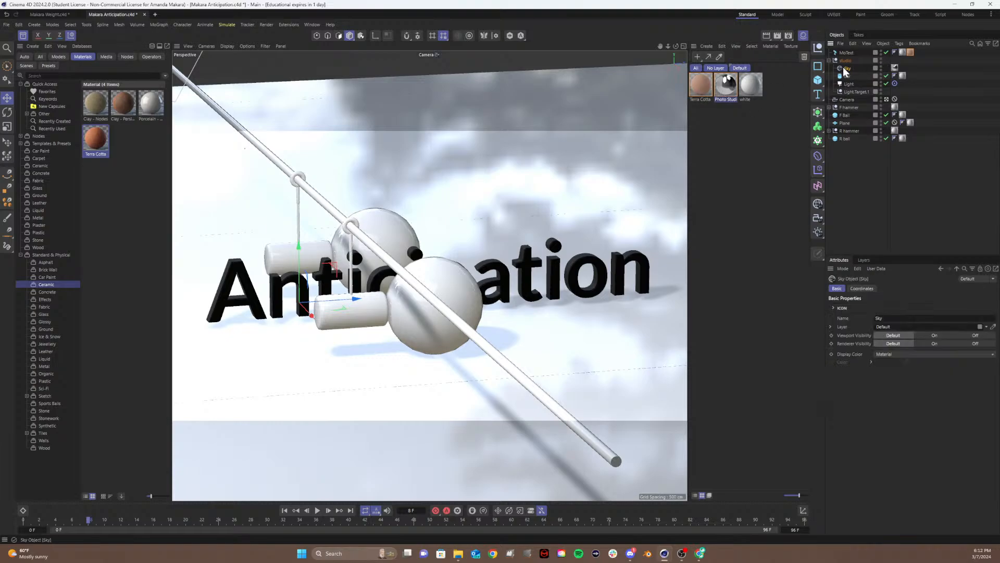
{"action": "left_click", "coordinate": [880, 67]}
{"action": "left_click", "coordinate": [881, 71]}
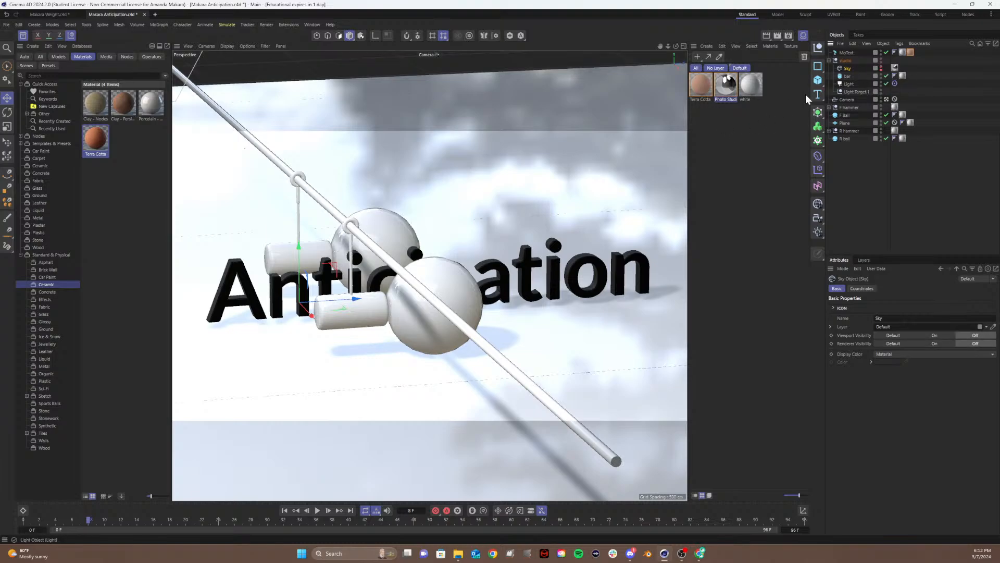
- Check the Terra Cotta material and the Sky's material tag, and render the view as a preview
{"action": "left_click", "coordinate": [702, 85]}
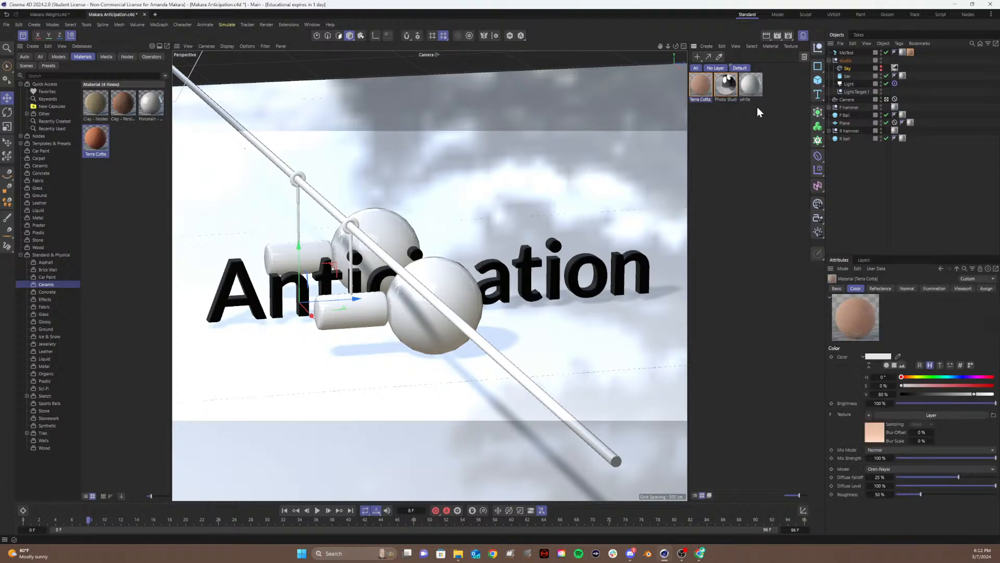
{"action": "left_click", "coordinate": [895, 68]}
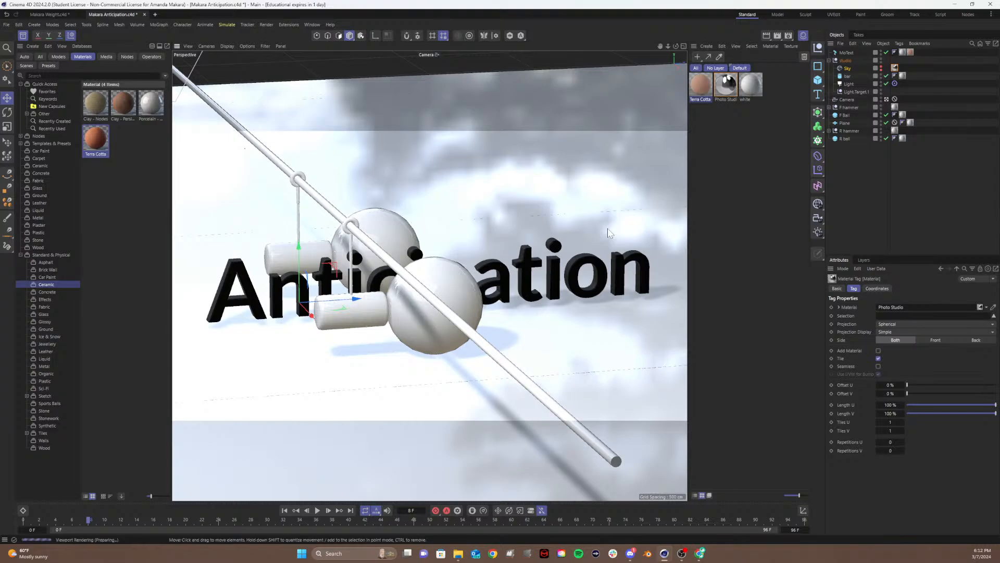
{"action": "key", "text": "ctrl+r"}
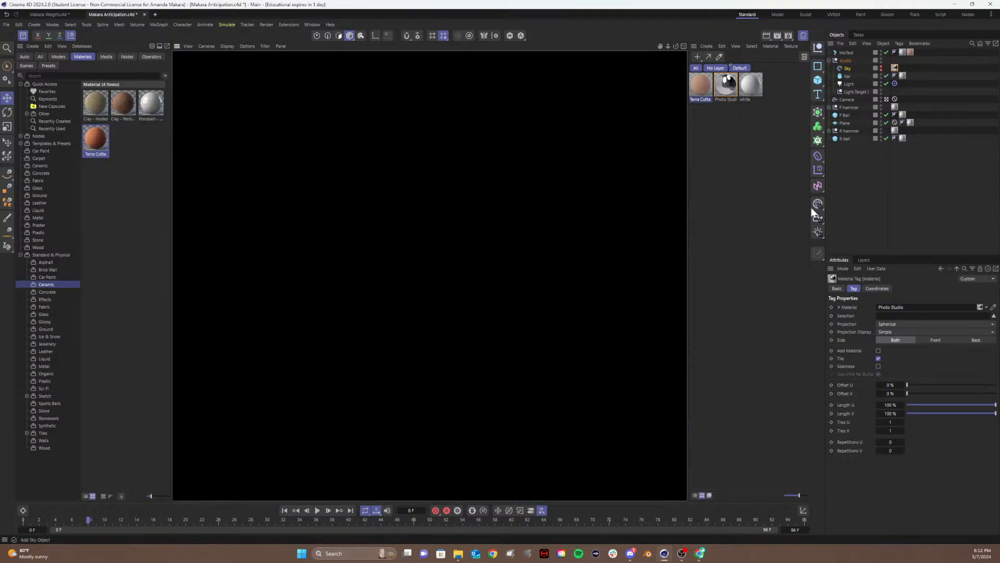
{"action": "left_click", "coordinate": [722, 245]}
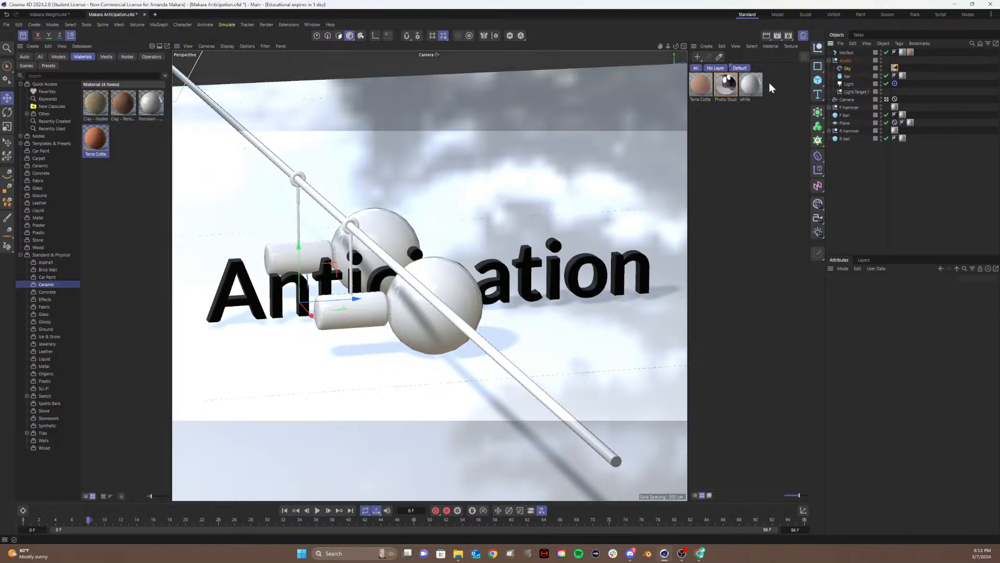
- Delete the Terra Cotta material and remove its leftover material tag from the MoText object
{"action": "left_click", "coordinate": [706, 92]}
{"action": "key", "text": "Delete"}
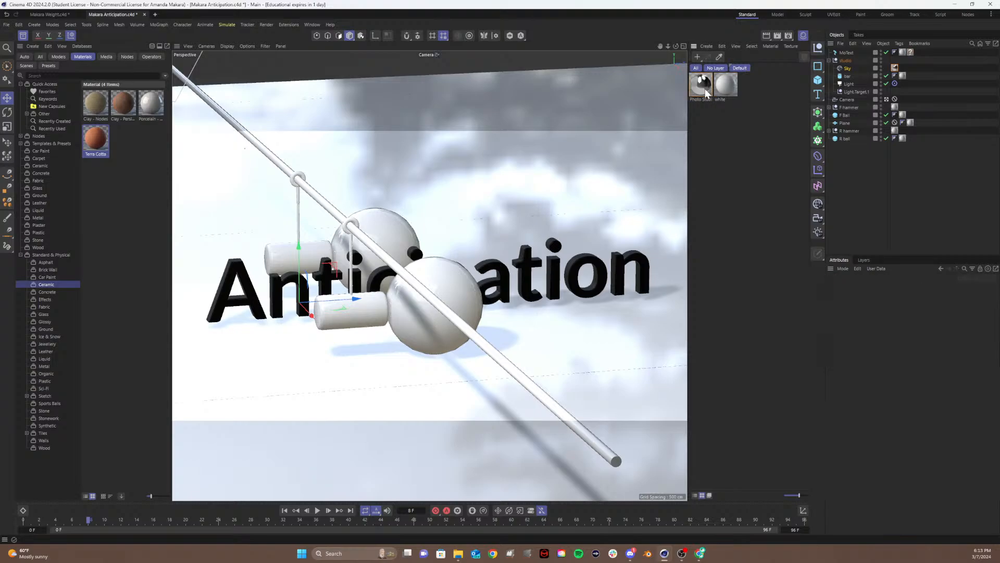
{"action": "left_click", "coordinate": [562, 223]}
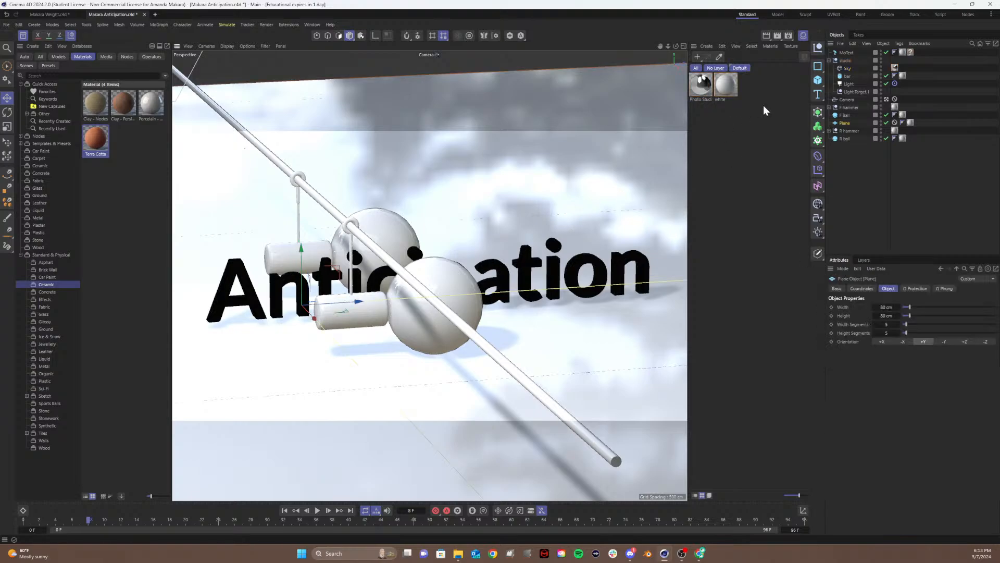
{"action": "left_click", "coordinate": [715, 272]}
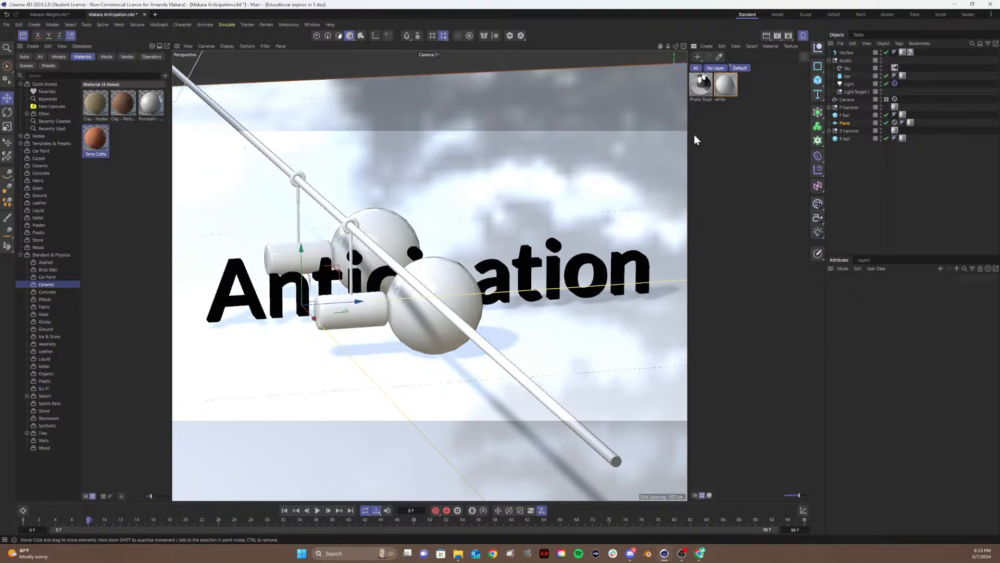
{"action": "left_click", "coordinate": [911, 52]}
{"action": "key", "text": "Delete"}
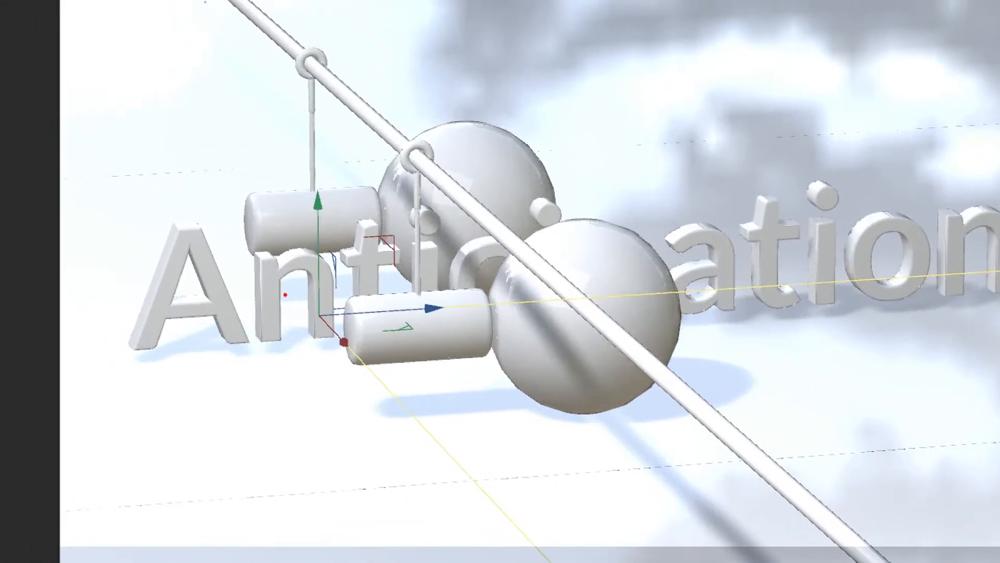
{"action": "mouse_move", "coordinate": [538, 274]}
{"action": "left_mouse_down"}
{"action": "mouse_move", "coordinate": [459, 268]}
{"action": "mouse_move", "coordinate": [553, 297]}
{"action": "mouse_move", "coordinate": [534, 276]}
{"action": "left_mouse_up"}
{"action": "mouse_move", "coordinate": [411, 176]}
{"action": "left_mouse_down"}
{"action": "mouse_move", "coordinate": [373, 175]}
{"action": "mouse_move", "coordinate": [444, 182]}
{"action": "mouse_move", "coordinate": [426, 159]}
{"action": "left_mouse_up"}
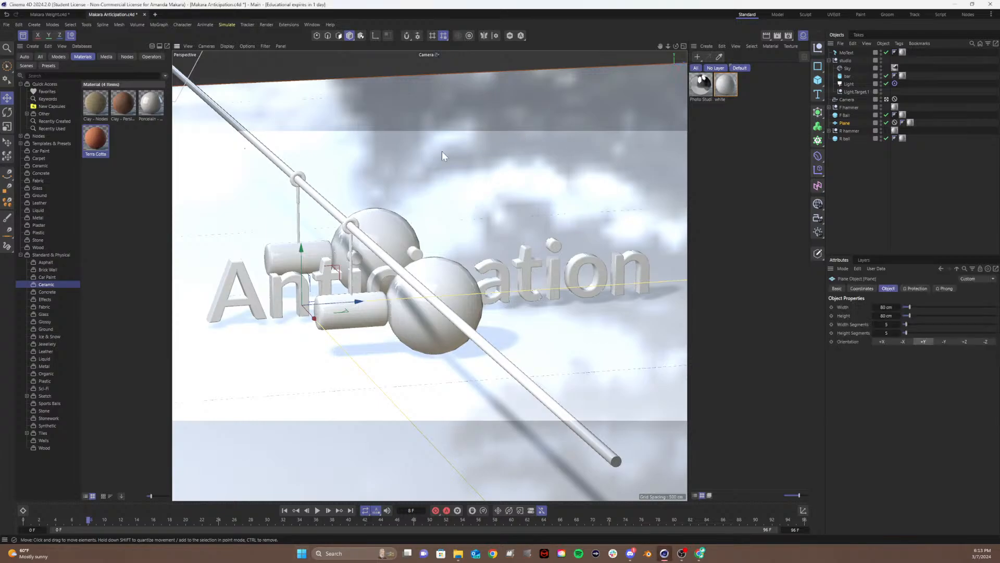
- Examine the Photo Studio material's channels in the Material Editor and close it
{"action": "left_click", "coordinate": [701, 85]}
{"action": "double_click", "coordinate": [701, 85]}
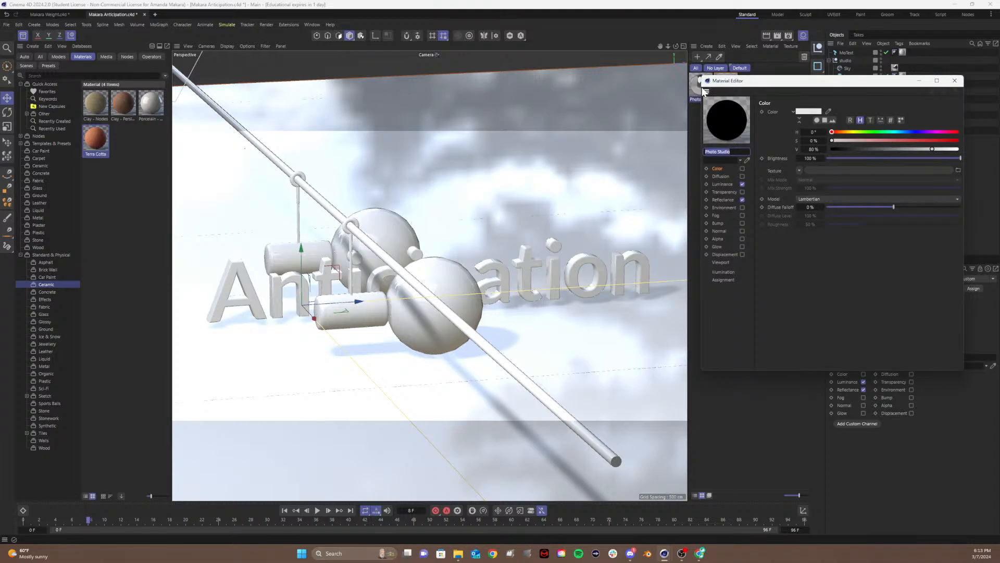
{"action": "left_click_drag", "start_coordinate": [784, 79], "coordinate": [762, 86]}
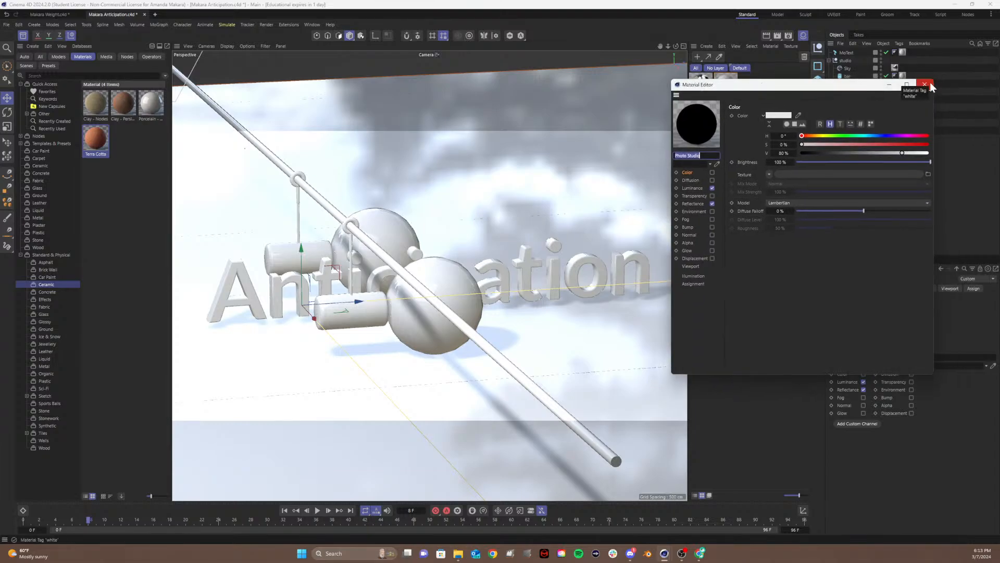
{"action": "left_click", "coordinate": [935, 83]}
- Search the Asset Browser for "hdr" across all asset types
{"action": "left_click", "coordinate": [71, 84]}
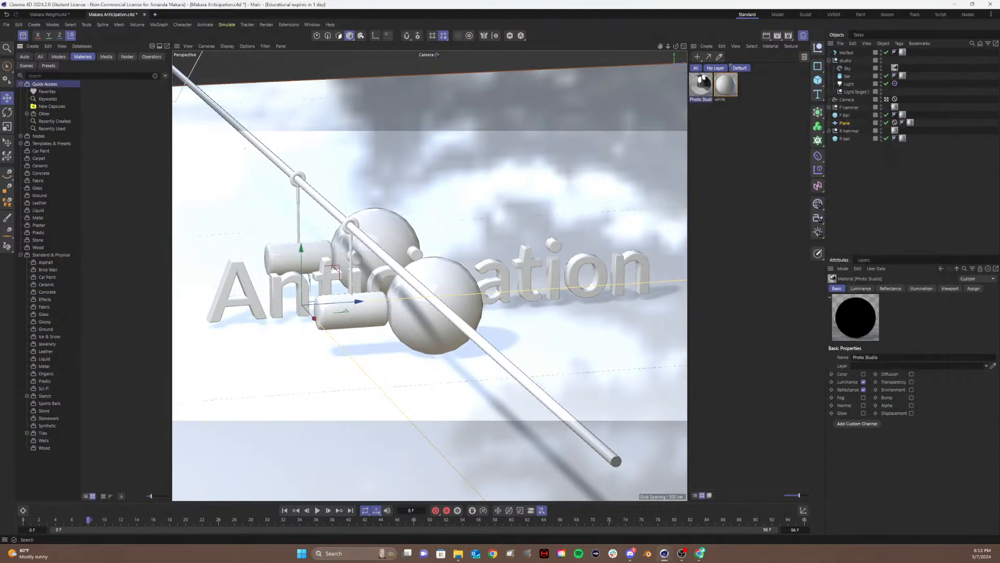
{"action": "left_click", "coordinate": [43, 75]}
{"action": "type", "text": "hd"}
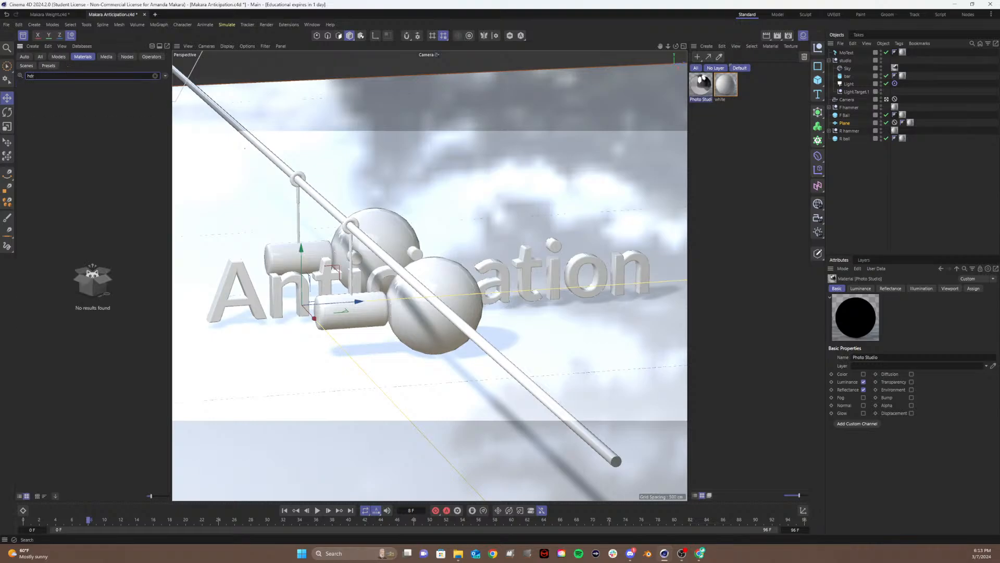
{"action": "type", "text": "r"}
{"action": "key", "text": "BackSpace"}
{"action": "left_click", "coordinate": [45, 56]}
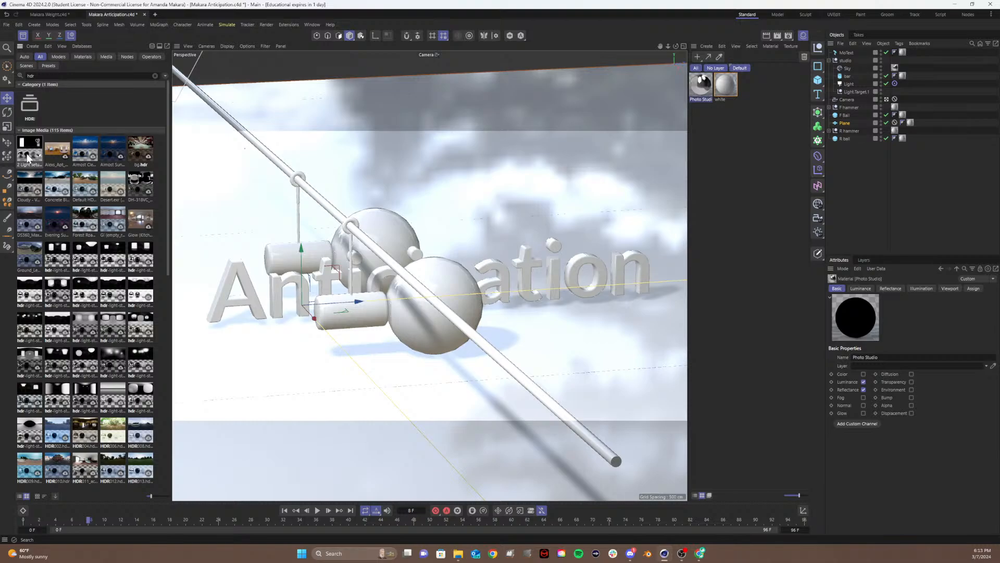
- Try adding the 2 Light setup HDRI as a material and delete it from the scene
{"action": "left_click_drag", "start_coordinate": [28, 158], "coordinate": [726, 82]}
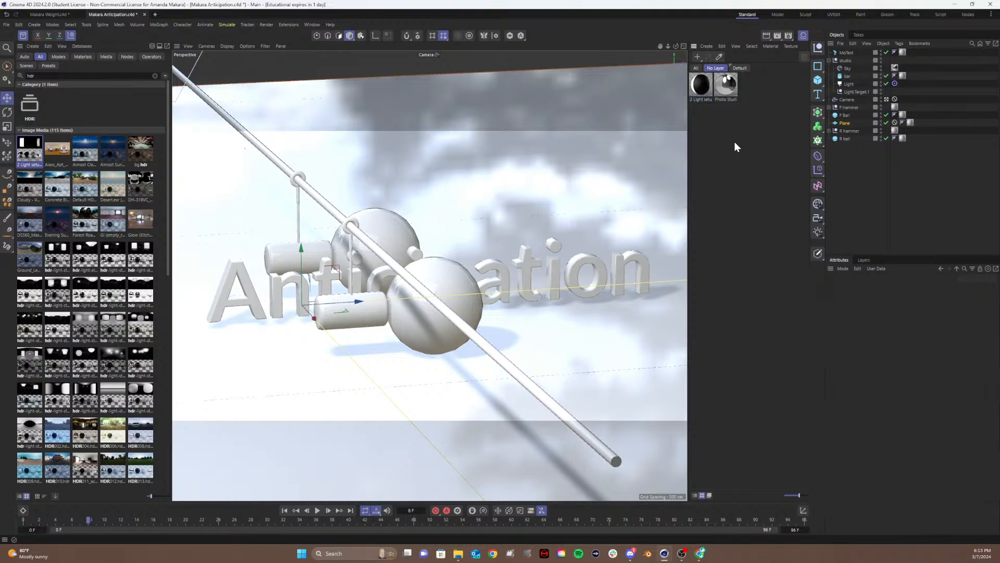
{"action": "key", "text": "Delete"}
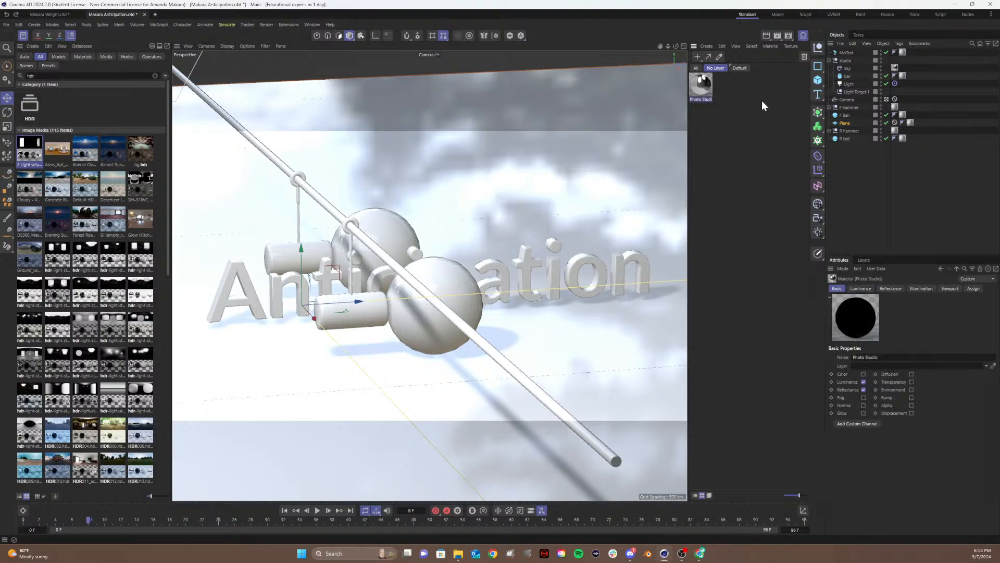
{"action": "left_click", "coordinate": [761, 101]}
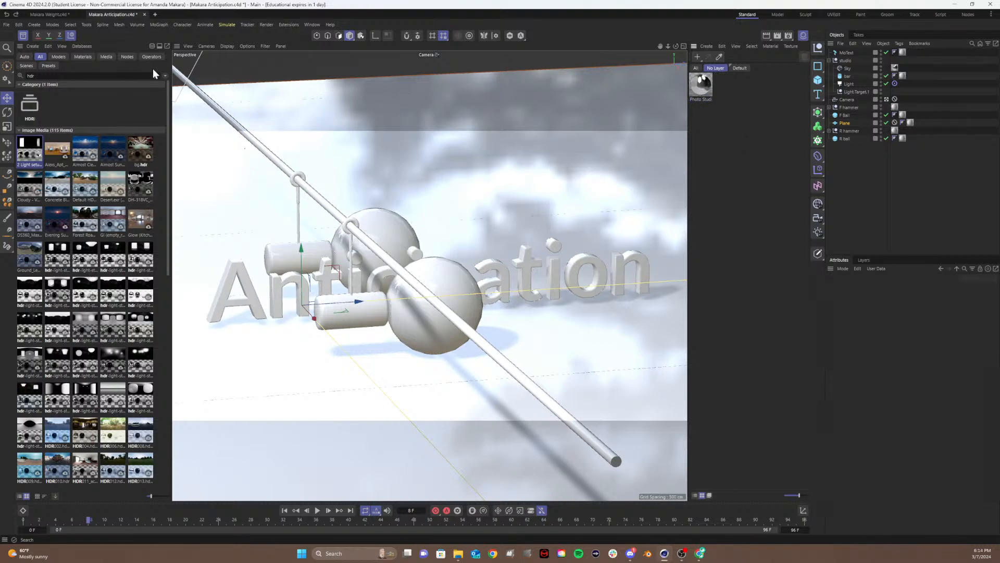
- Close the Anticipation project without saving and reopen its saved file from the C4D Files folder
{"action": "left_click", "coordinate": [146, 15]}
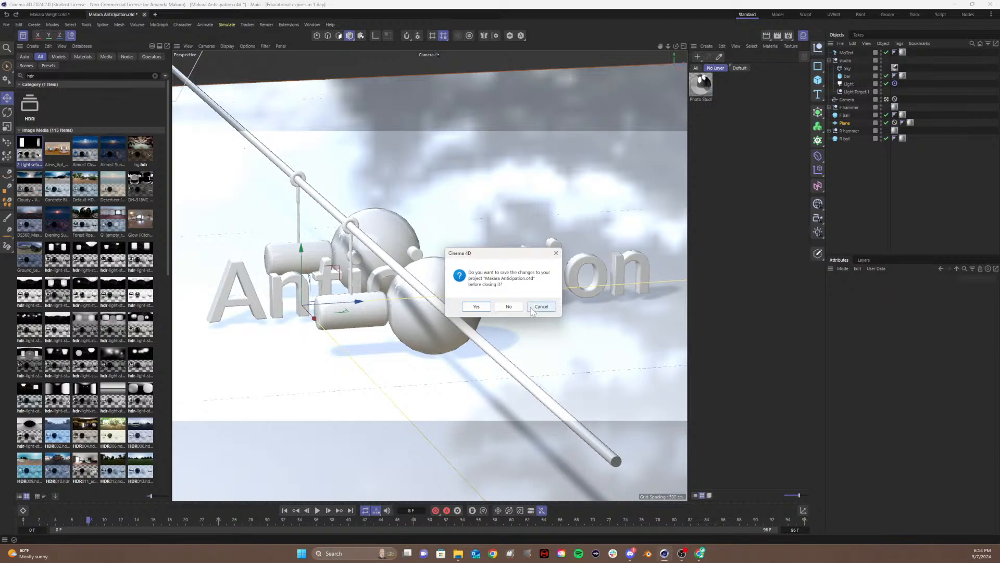
{"action": "left_click", "coordinate": [509, 306]}
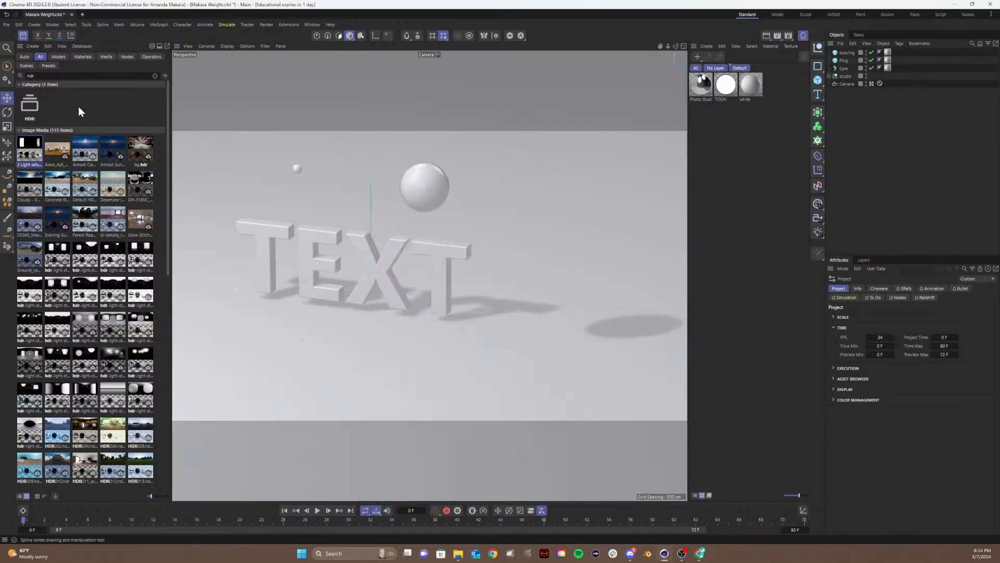
{"action": "mouse_move", "coordinate": [459, 554]}
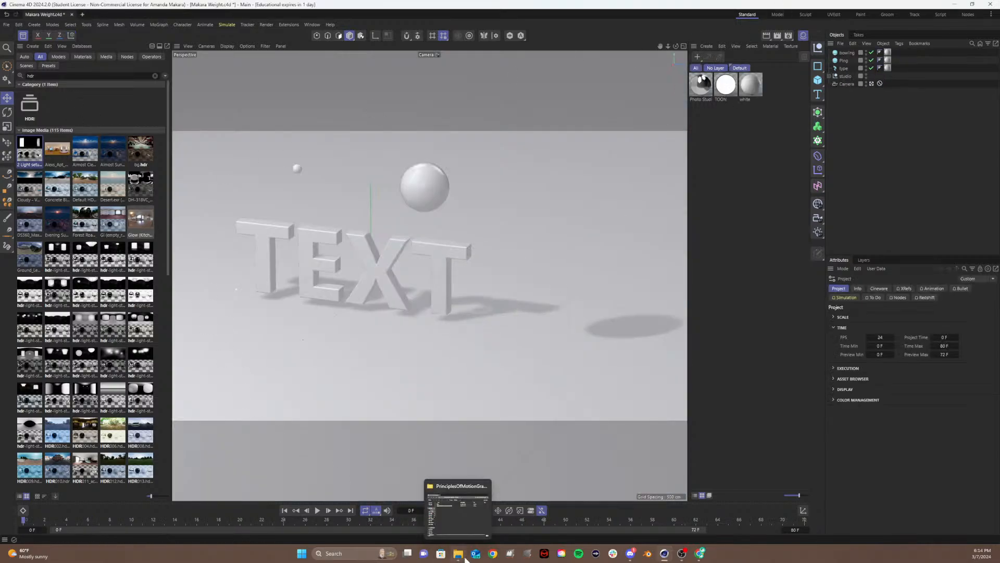
{"action": "left_click", "coordinate": [458, 508]}
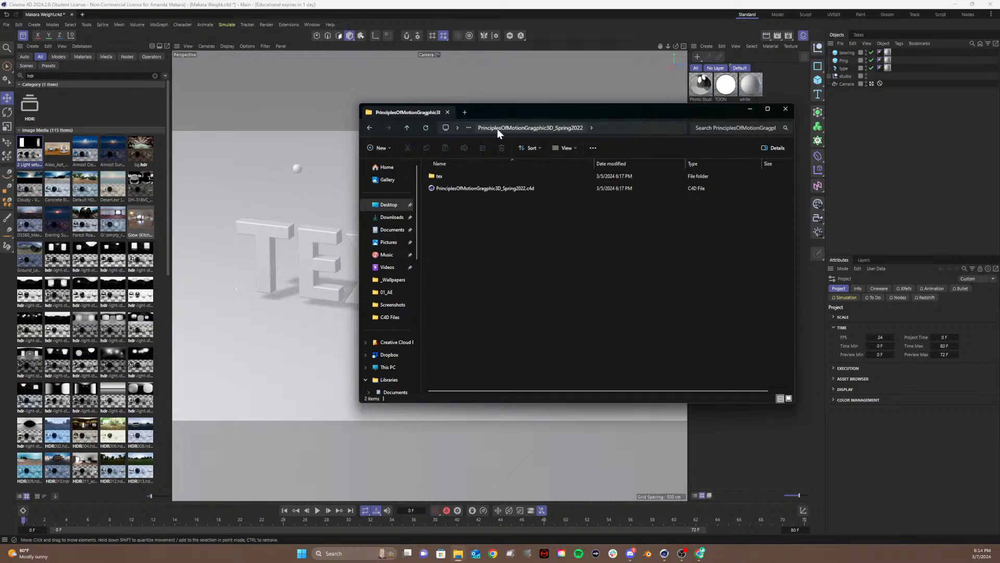
{"action": "left_click", "coordinate": [407, 128]}
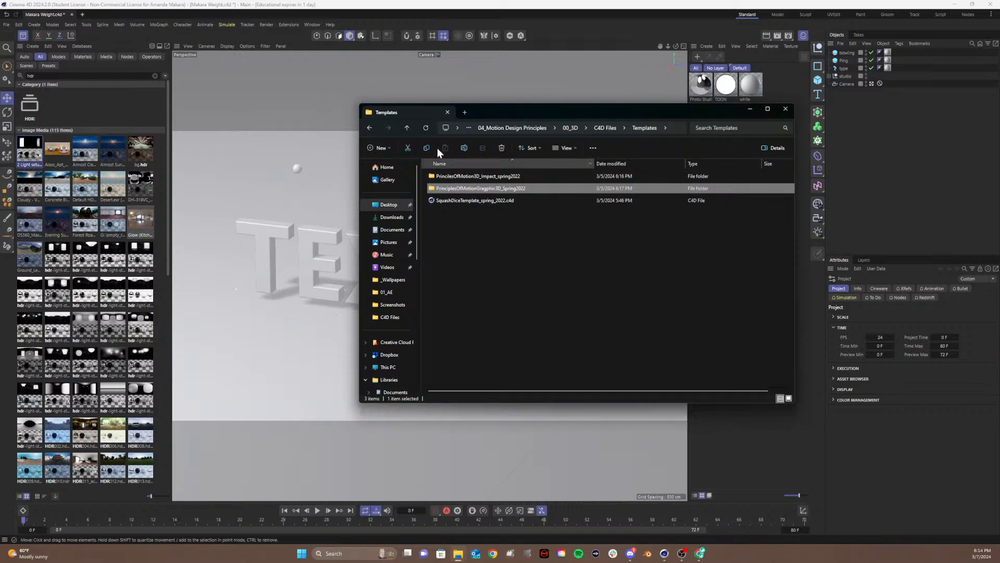
{"action": "left_click", "coordinate": [406, 128]}
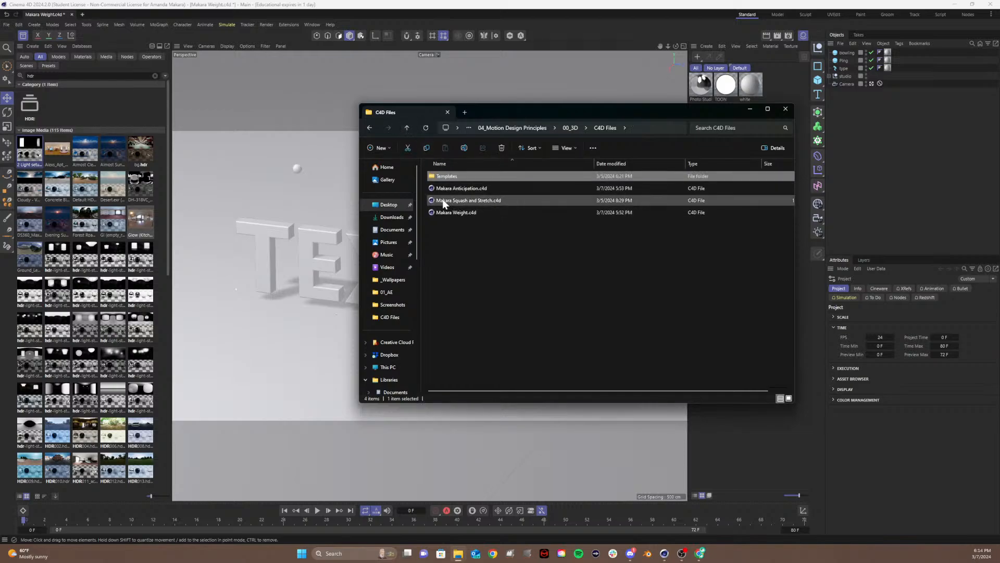
{"action": "double_click", "coordinate": [446, 188]}
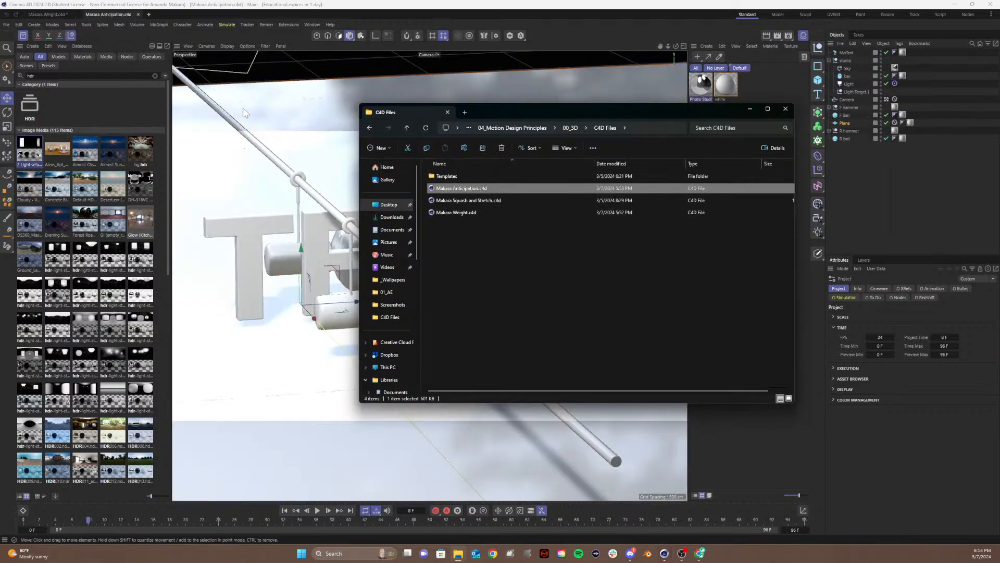
{"action": "left_click", "coordinate": [785, 110]}
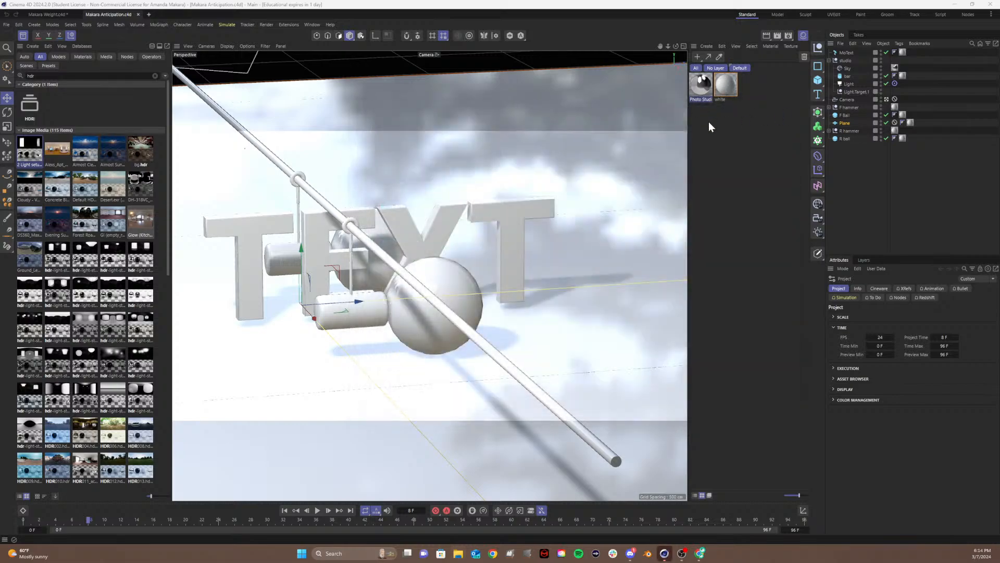
- Look through the HDRI images and add the 2 Light setup HDRI to the scene as a new material
{"action": "left_click", "coordinate": [709, 121]}
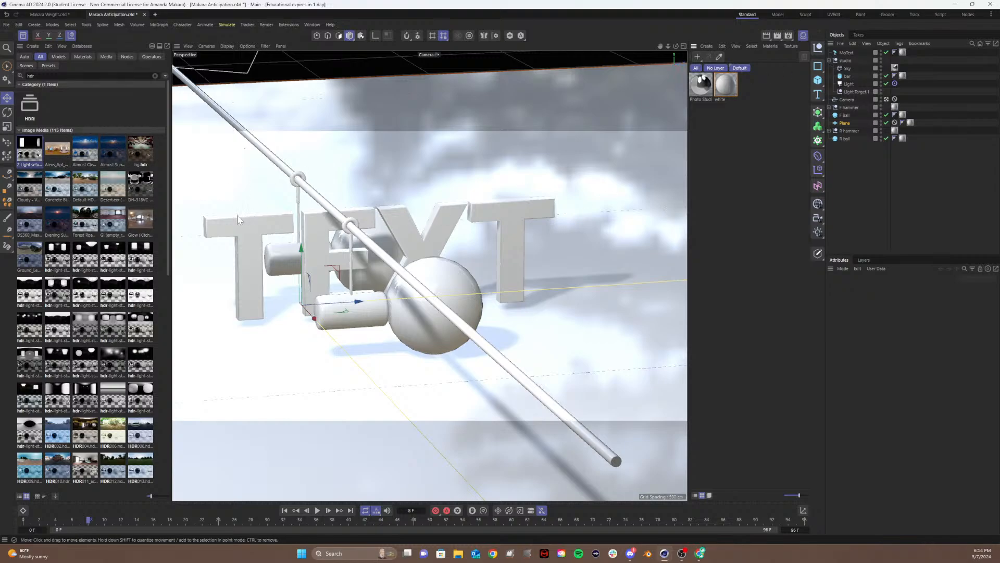
{"action": "scroll", "coordinate": [49, 170], "scroll_direction": "down", "scroll_amount": 2}
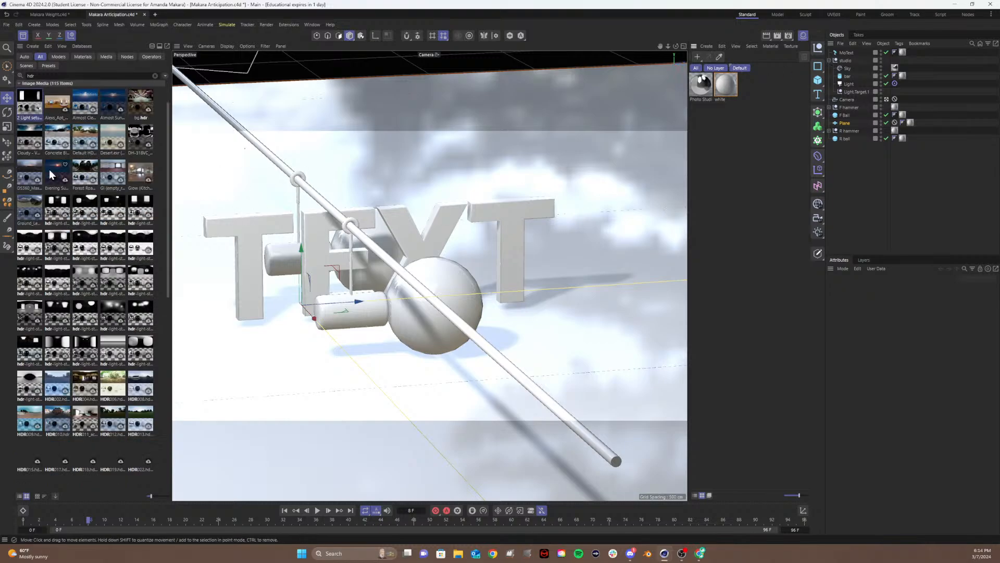
{"action": "scroll", "coordinate": [49, 170], "scroll_direction": "down", "scroll_amount": 15}
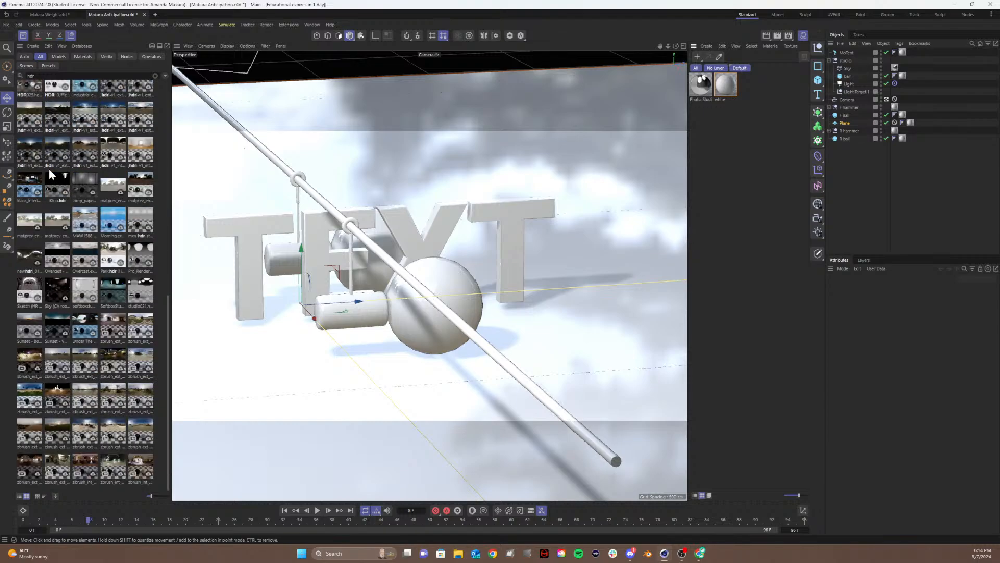
{"action": "scroll", "coordinate": [49, 170], "scroll_direction": "up", "scroll_amount": 15}
{"action": "left_click_drag", "start_coordinate": [41, 149], "coordinate": [670, 90]}
{"action": "left_click_drag", "start_coordinate": [705, 89], "coordinate": [695, 86]}
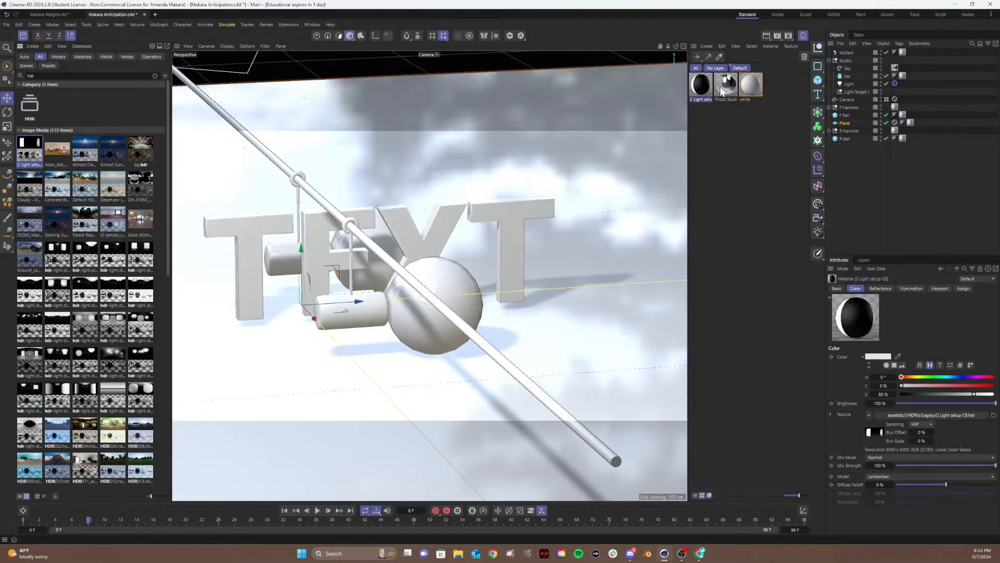
- Apply the 2 Light setup material to the Sky and remove the Sky's Photo Studio material tag
{"action": "left_click_drag", "start_coordinate": [707, 94], "coordinate": [844, 68]}
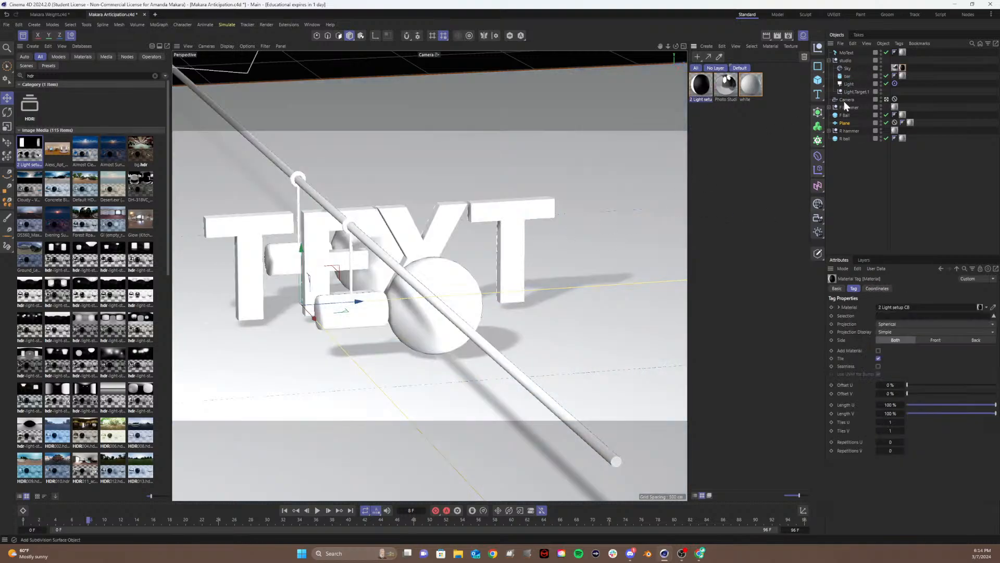
{"action": "left_click", "coordinate": [895, 68]}
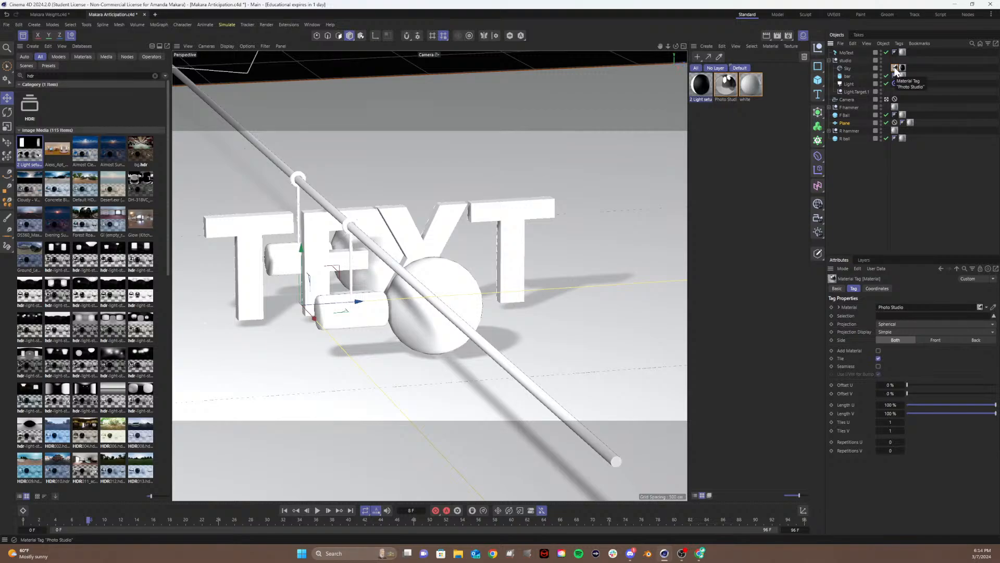
{"action": "key", "text": "Delete"}
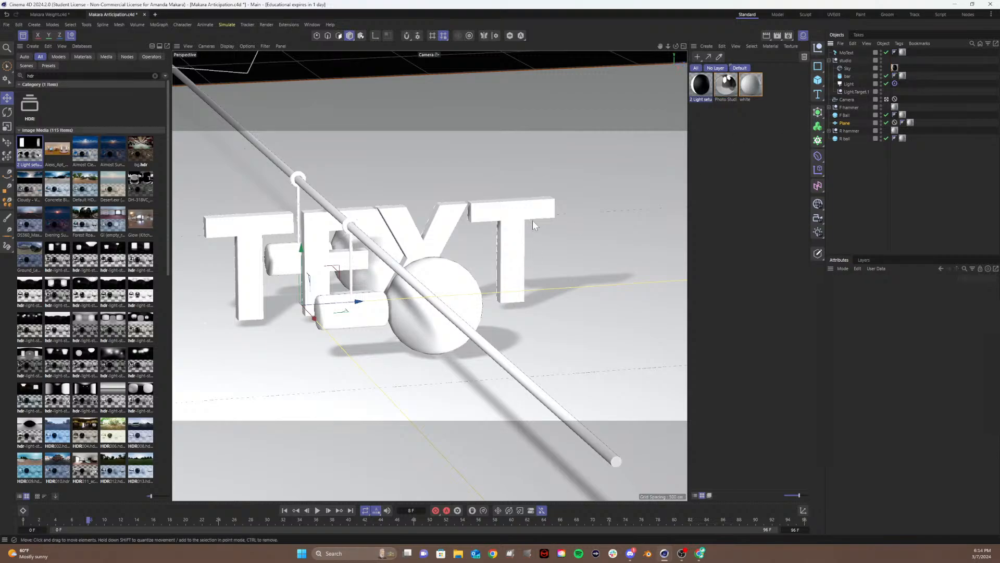
- Render the current view to preview the scene lit by the 2 Light setup HDRI
{"action": "key", "text": "ctrl+r"}
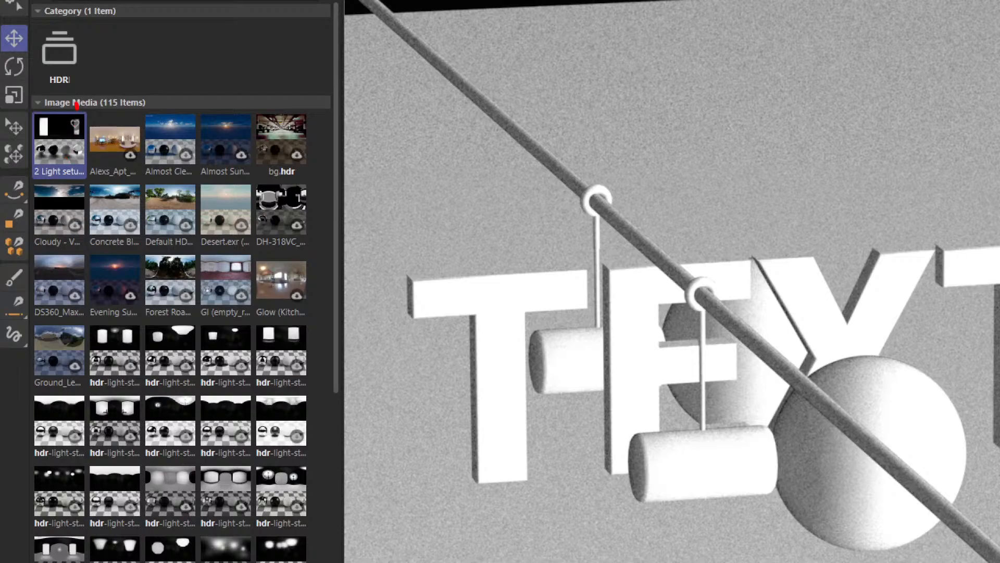
{"action": "mouse_move", "coordinate": [77, 104]}
{"action": "left_mouse_down"}
{"action": "mouse_move", "coordinate": [81, 161]}
{"action": "mouse_move", "coordinate": [62, 76]}
{"action": "left_mouse_up"}
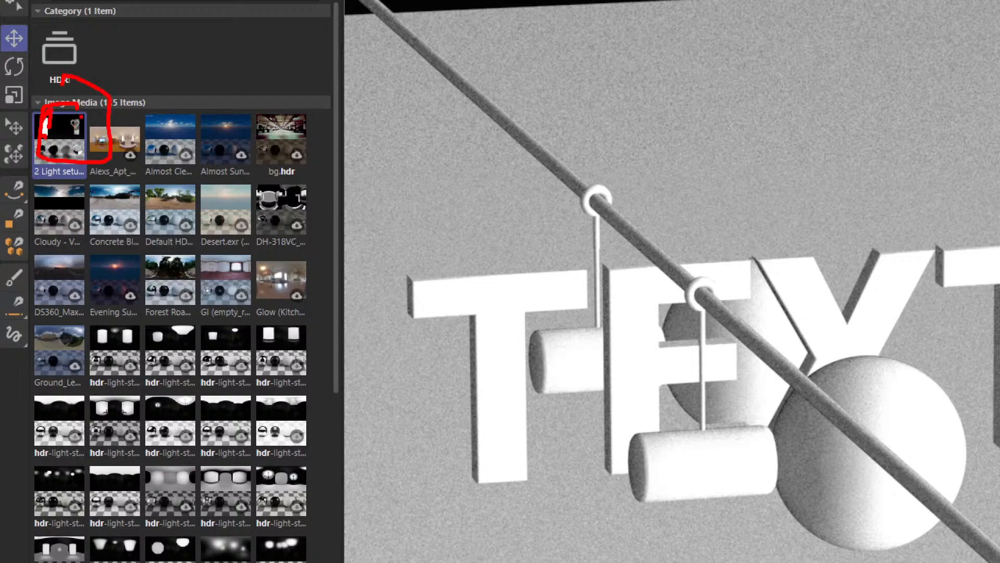
{"action": "left_click_drag", "start_coordinate": [81, 119], "coordinate": [82, 132]}
{"action": "left_click_drag", "start_coordinate": [27, 147], "coordinate": [43, 110]}
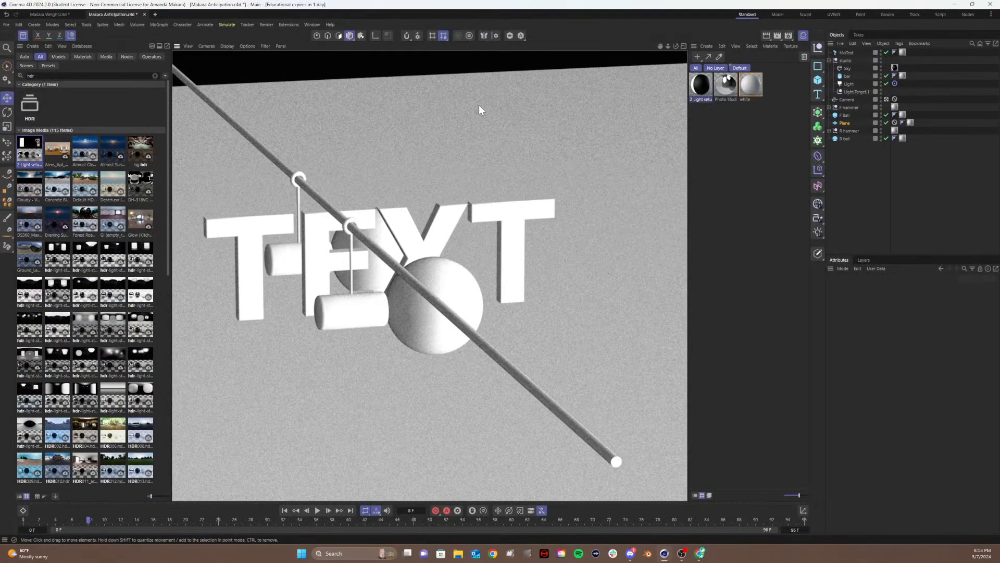
- Select the Plane under the scene and set its width to 110 cm
{"action": "left_click", "coordinate": [387, 104]}
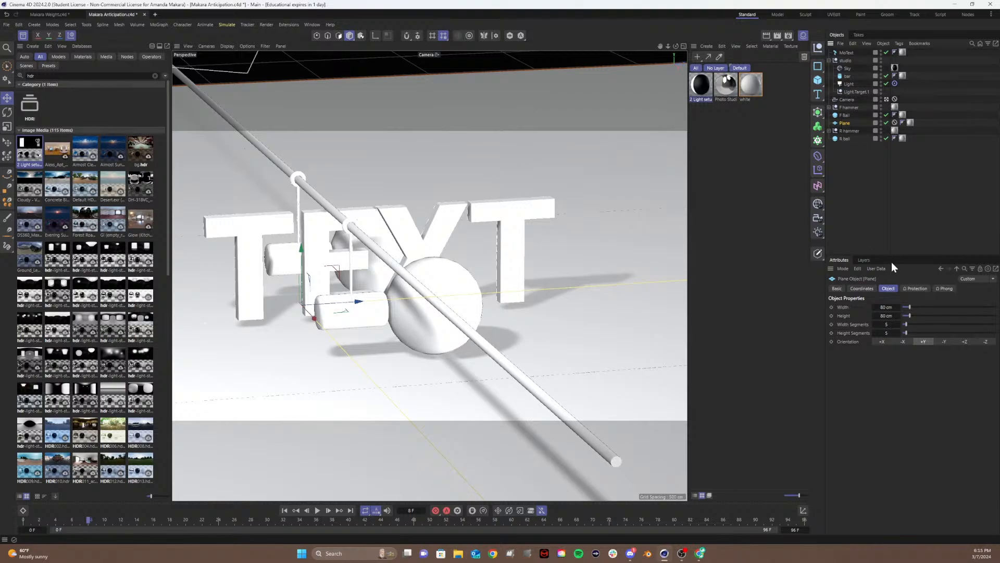
{"action": "mouse_move", "coordinate": [915, 306]}
{"action": "left_mouse_down"}
{"action": "mouse_move", "coordinate": [933, 305]}
{"action": "mouse_move", "coordinate": [911, 309]}
{"action": "left_mouse_up"}
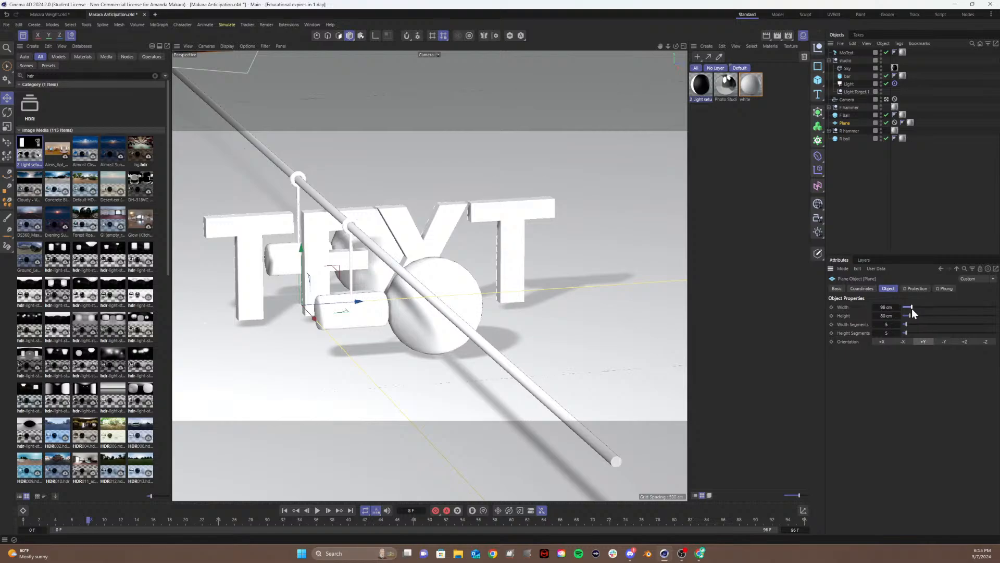
{"action": "left_click", "coordinate": [876, 307]}
{"action": "type", "text": "110"}
{"action": "key", "text": "Return"}
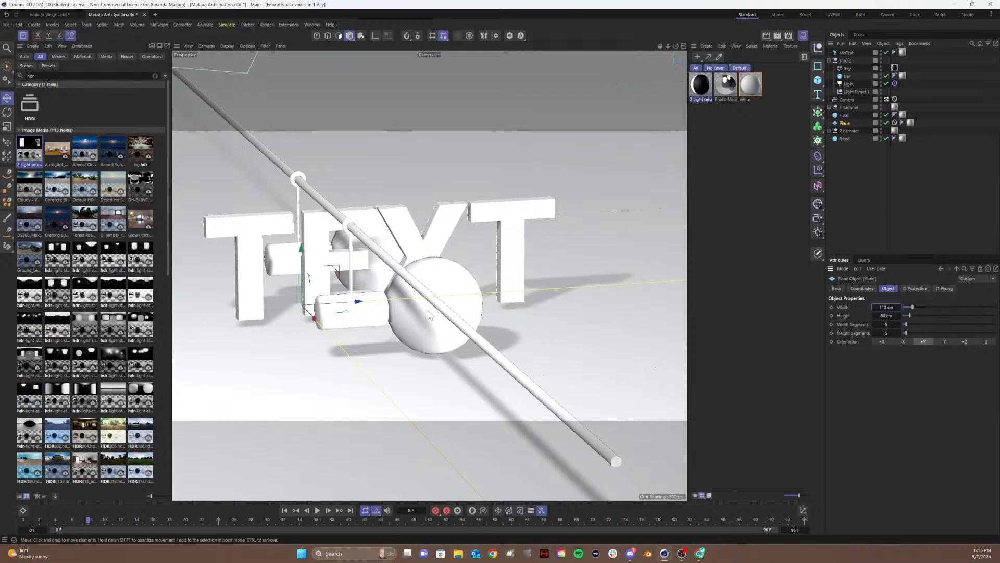
- Delete the unused Photo Studio material from the scene
{"action": "left_click", "coordinate": [728, 85]}
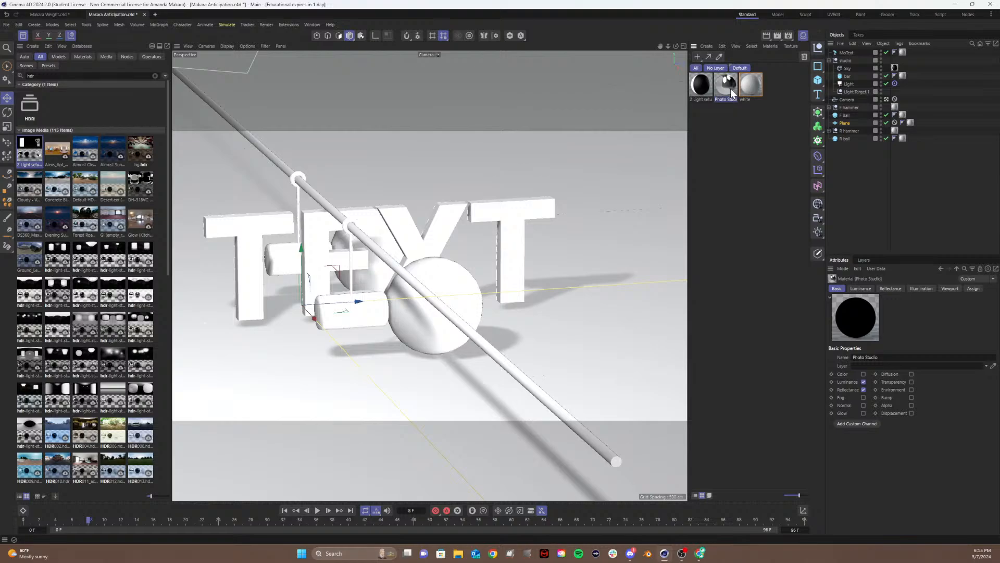
{"action": "key", "text": "Delete"}
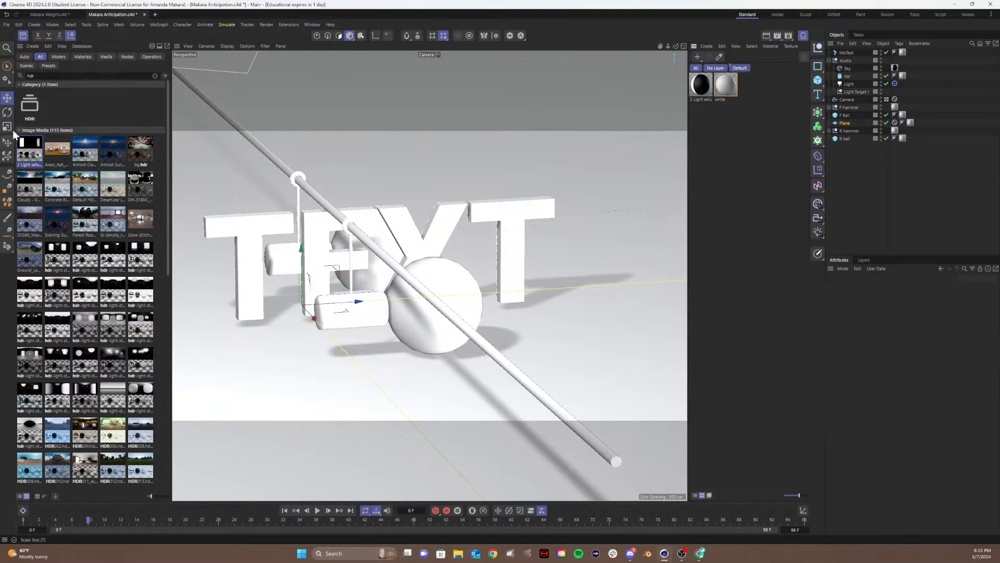
- Try the Terra Cotta material from the Ceramic category on the 3D text, preview it in a render and undo it
{"action": "left_click", "coordinate": [83, 57]}
{"action": "double_click", "coordinate": [30, 76]}
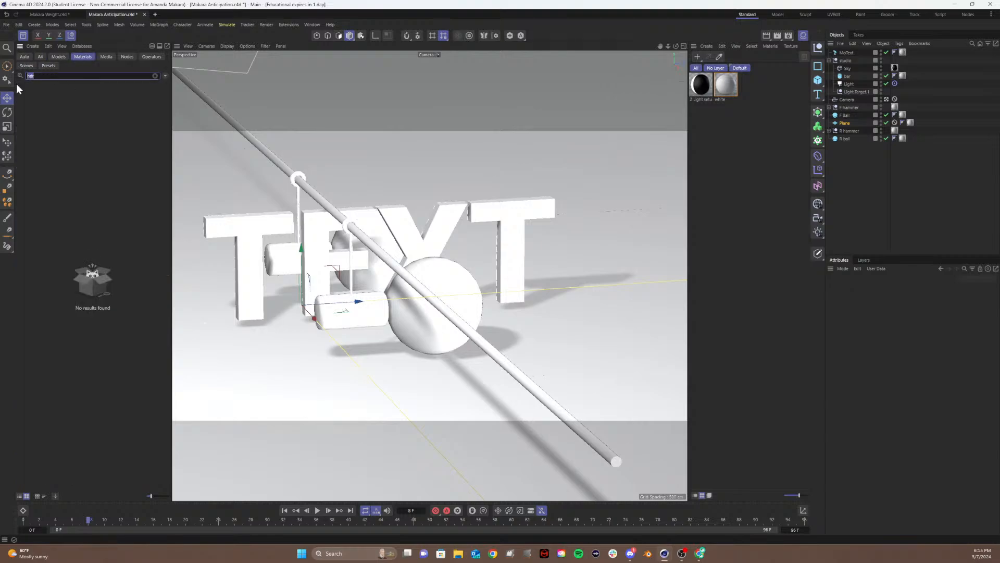
{"action": "key", "text": "BackSpace"}
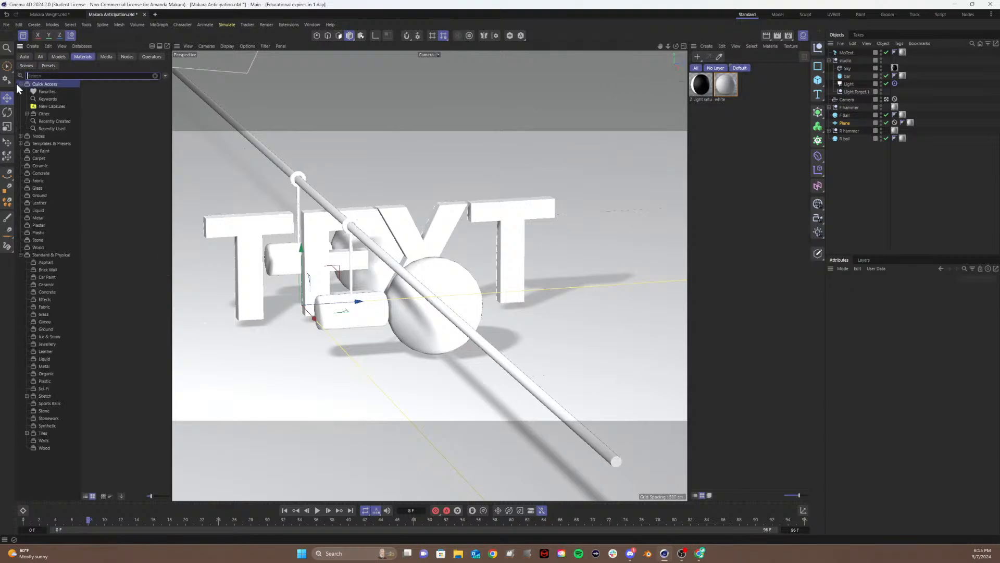
{"action": "left_click", "coordinate": [50, 285]}
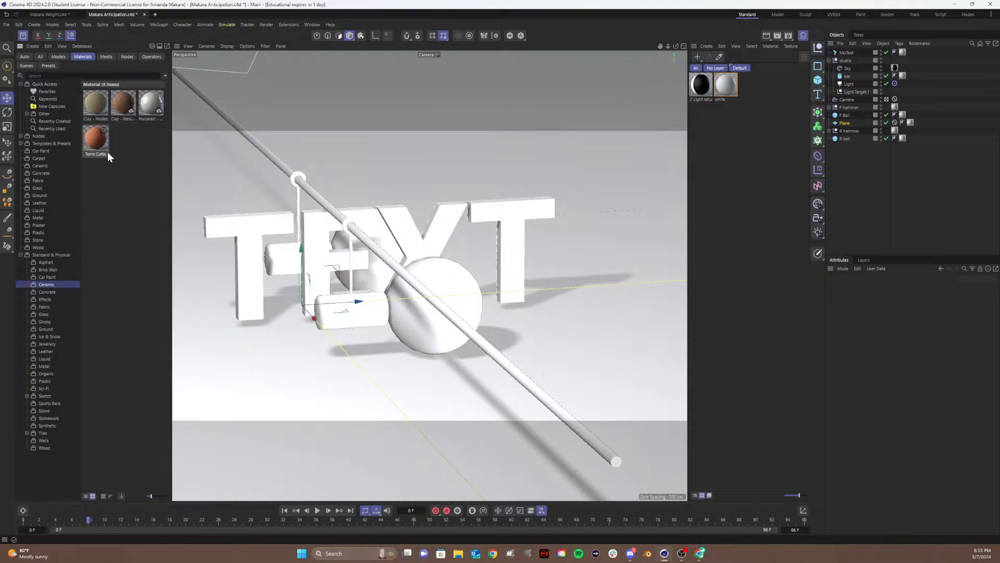
{"action": "left_click_drag", "start_coordinate": [95, 150], "coordinate": [258, 247]}
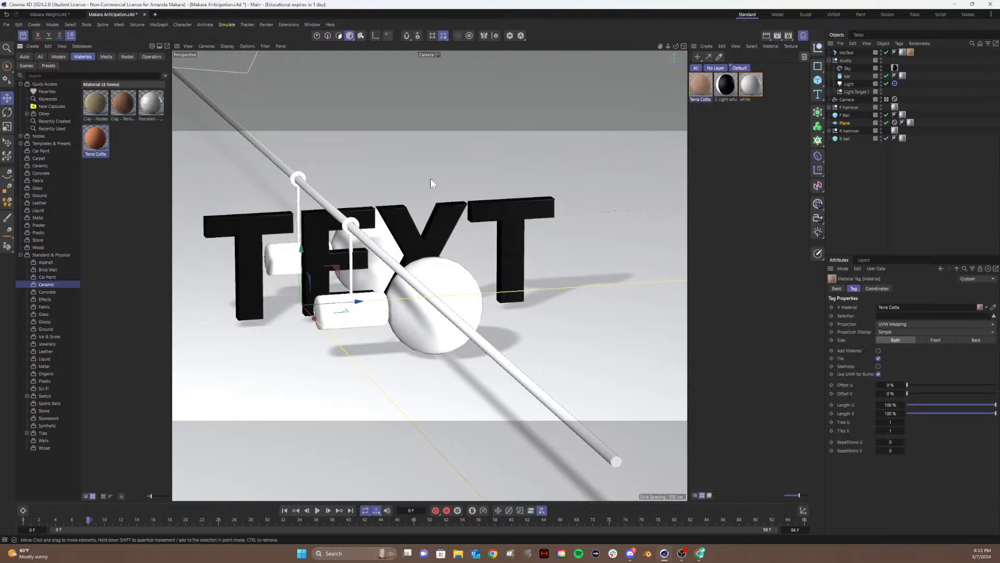
{"action": "key", "text": "ctrl+r"}
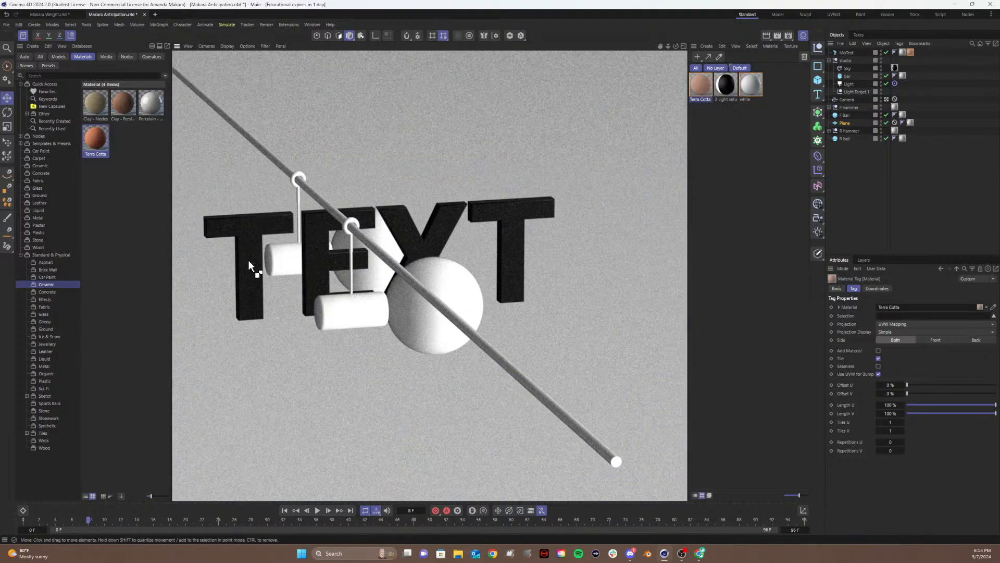
{"action": "key", "text": "ctrl+z"}
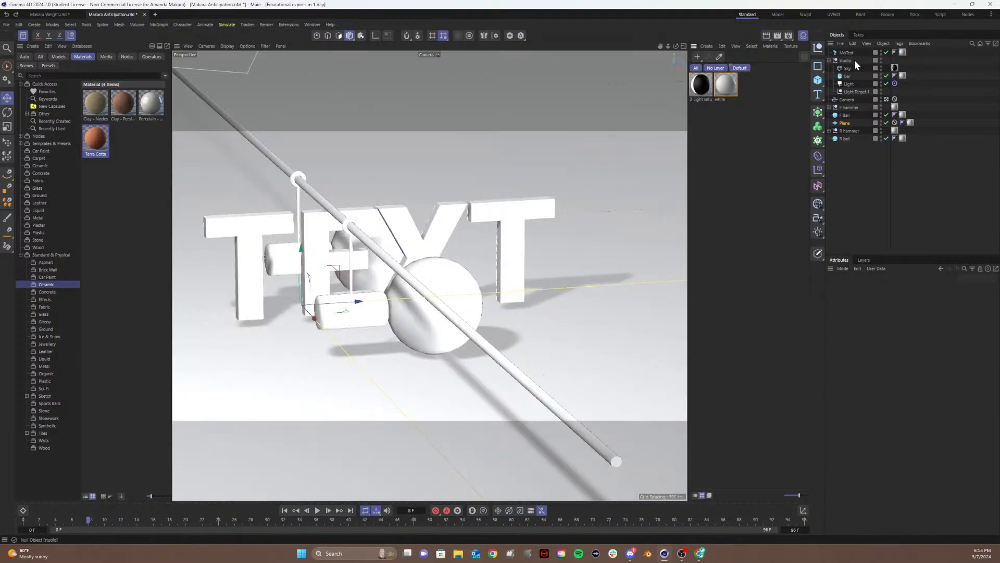
- Replace the wording of the MoText object with "Anticipation"
{"action": "left_click", "coordinate": [848, 69]}
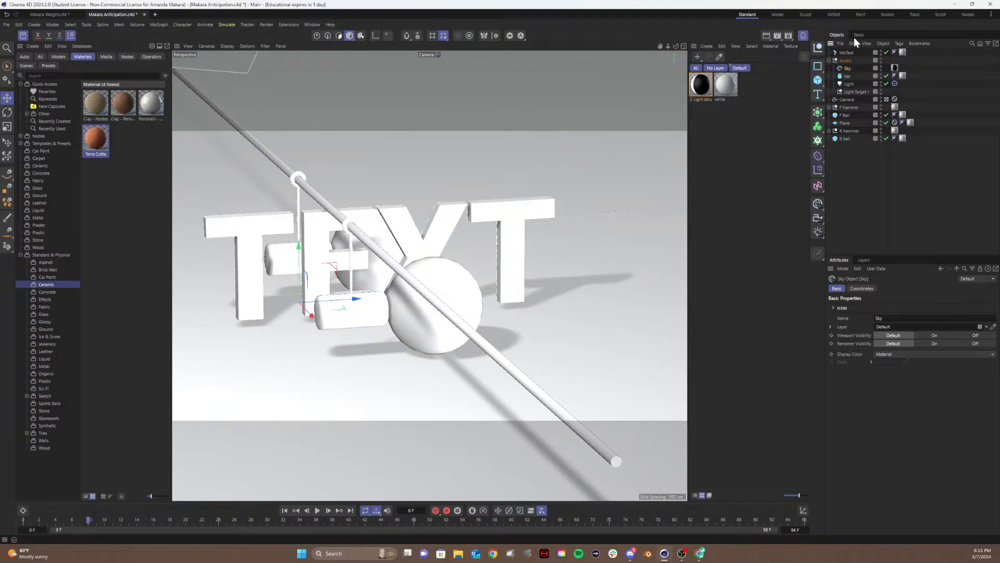
{"action": "left_click", "coordinate": [846, 52]}
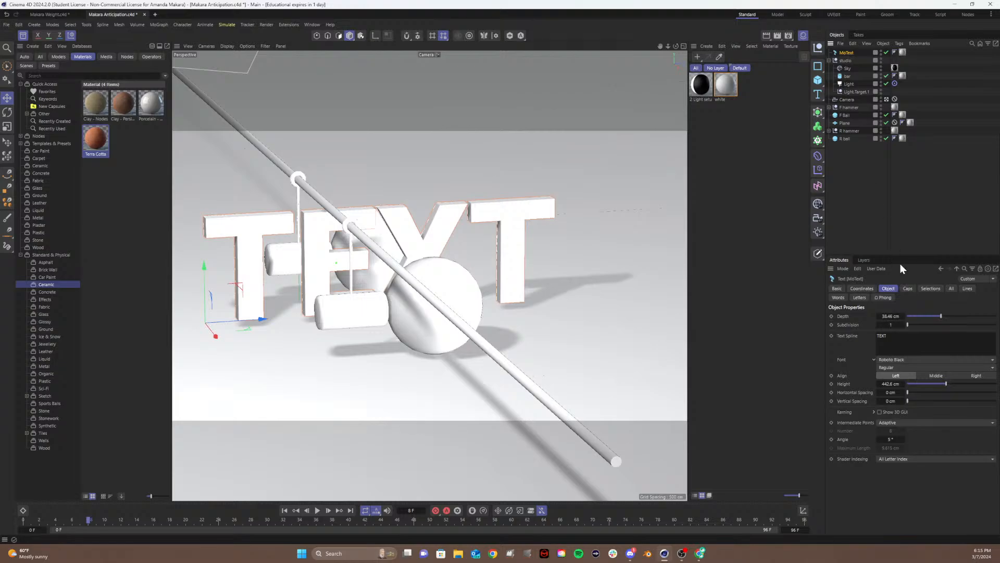
{"action": "double_click", "coordinate": [881, 336]}
{"action": "type", "text": "Anticipation"}
{"action": "left_click", "coordinate": [922, 509]}
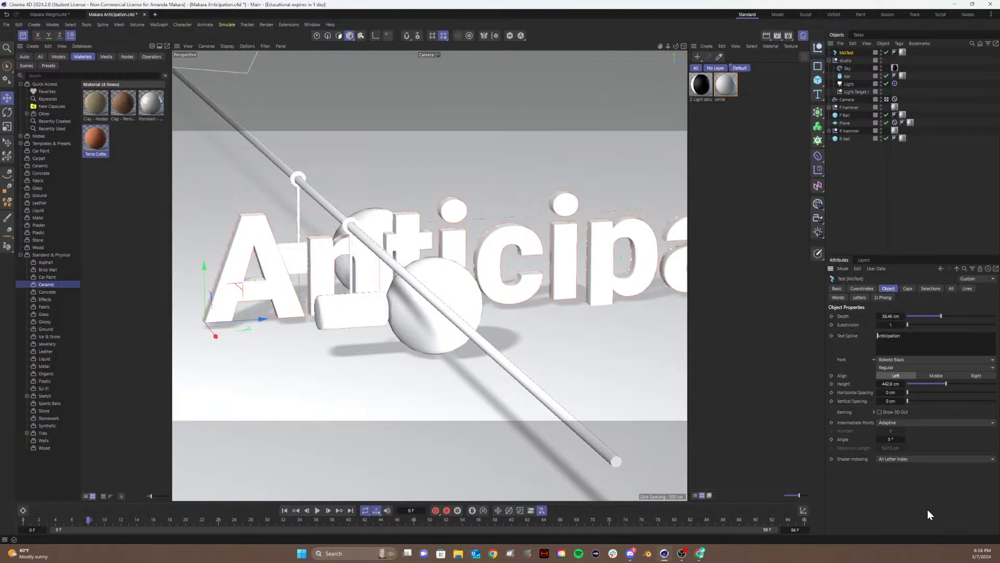
- Change the text's font to Lato Bold and reduce its height to about 309 cm
{"action": "left_click", "coordinate": [907, 359]}
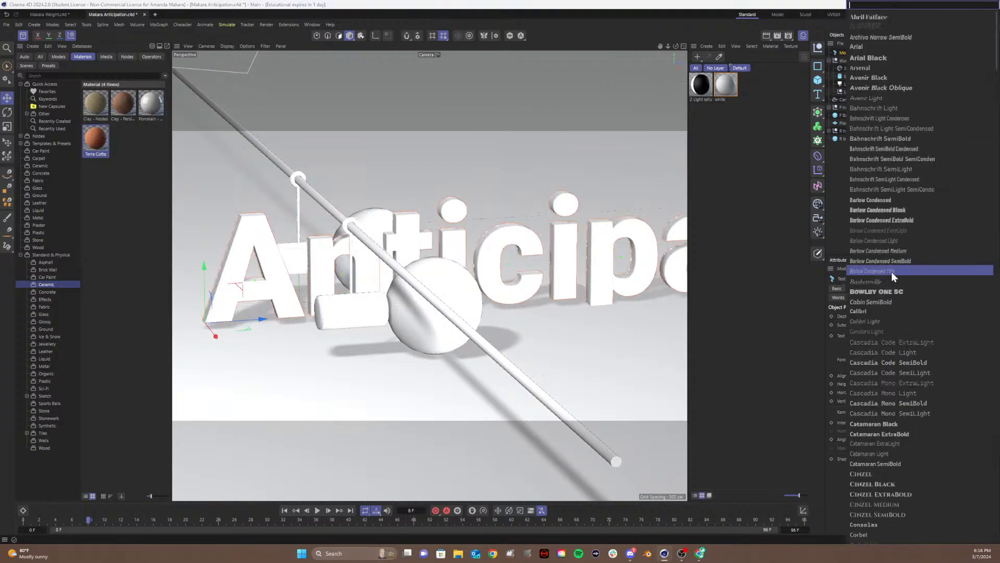
{"action": "type", "text": "lato"}
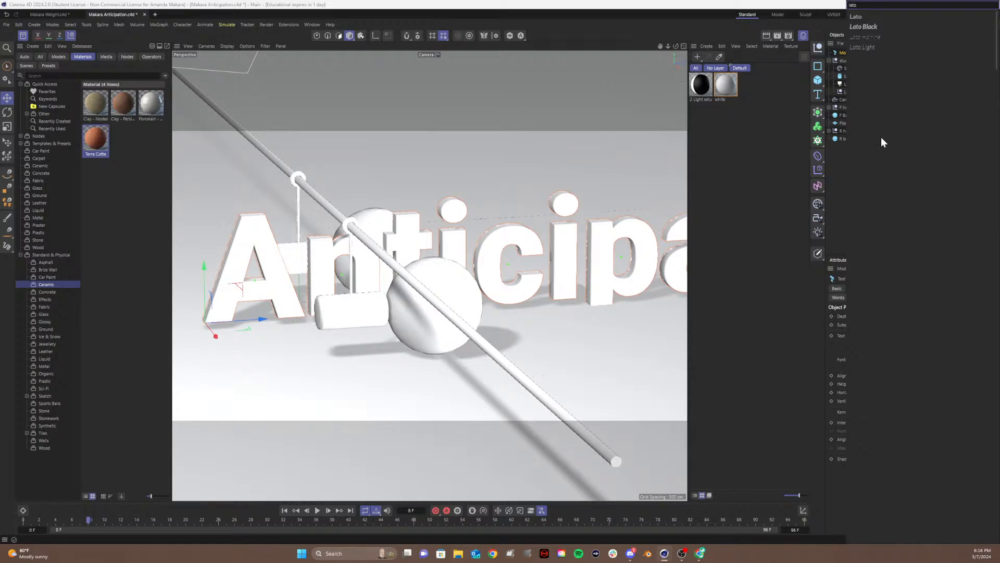
{"action": "left_click", "coordinate": [856, 16]}
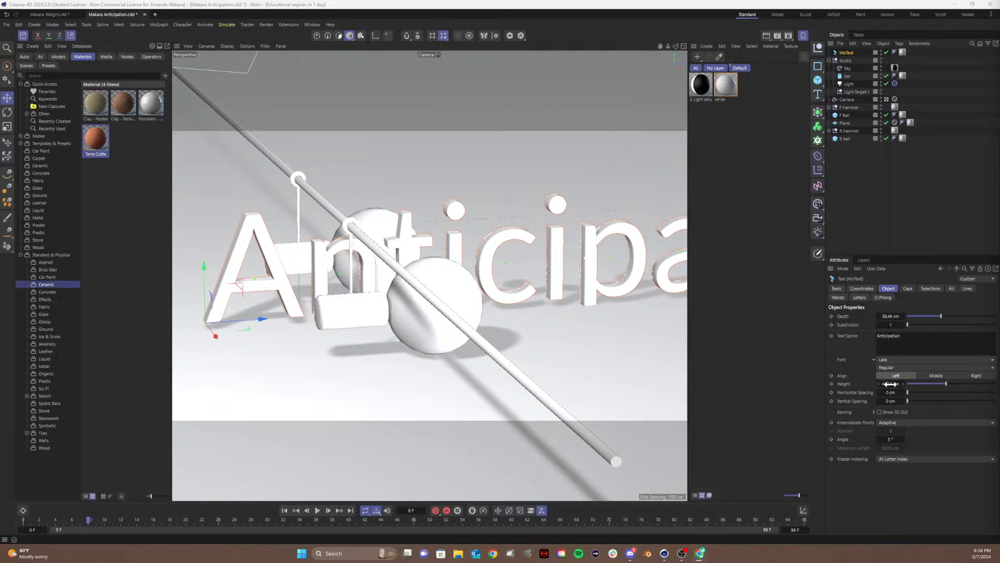
{"action": "mouse_move", "coordinate": [891, 384]}
{"action": "left_mouse_down"}
{"action": "mouse_move", "coordinate": [871, 384]}
{"action": "mouse_move", "coordinate": [886, 371]}
{"action": "left_mouse_up"}
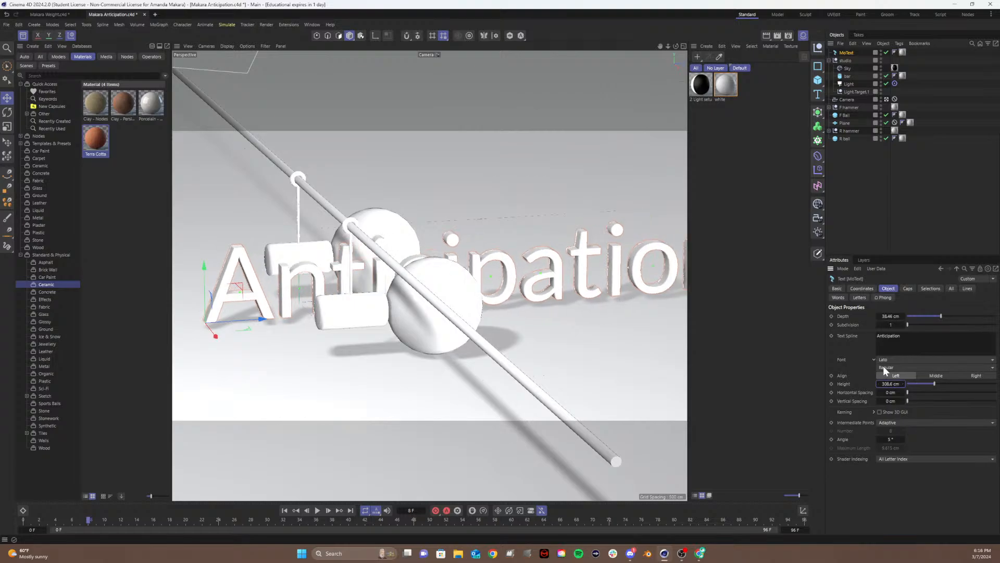
{"action": "left_click", "coordinate": [882, 367]}
{"action": "left_click", "coordinate": [884, 375]}
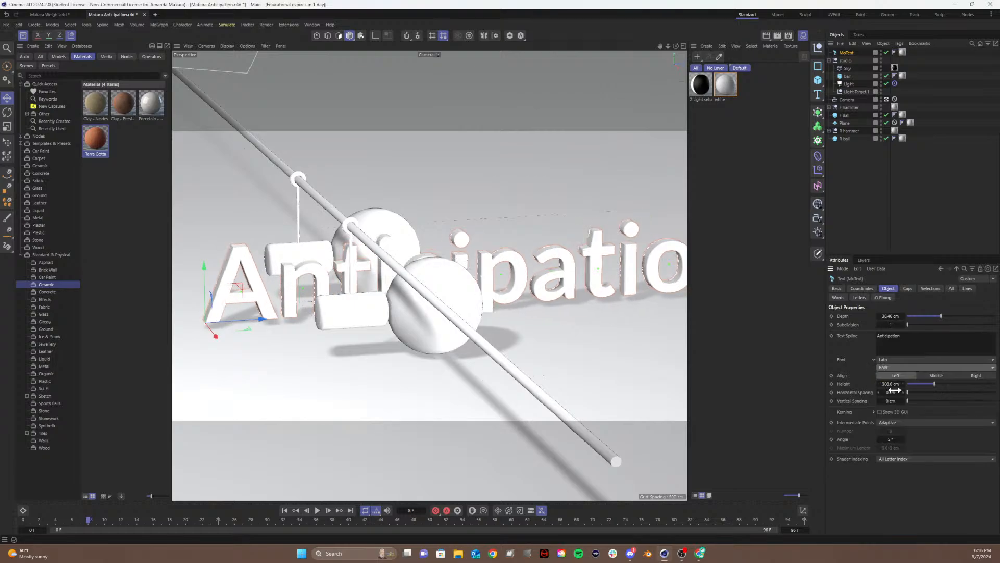
- Reduce the text's height to about 274 cm and shift it left so the whole word fits in the frame
{"action": "mouse_move", "coordinate": [891, 384]}
{"action": "left_mouse_down"}
{"action": "mouse_move", "coordinate": [866, 384]}
{"action": "mouse_move", "coordinate": [900, 384]}
{"action": "left_mouse_up"}
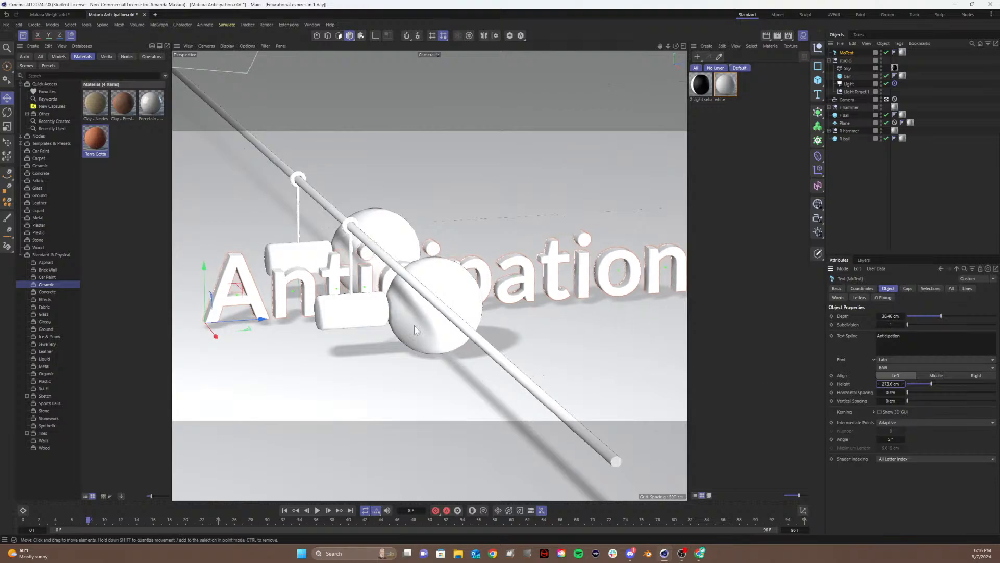
{"action": "left_click_drag", "start_coordinate": [255, 320], "coordinate": [236, 321]}
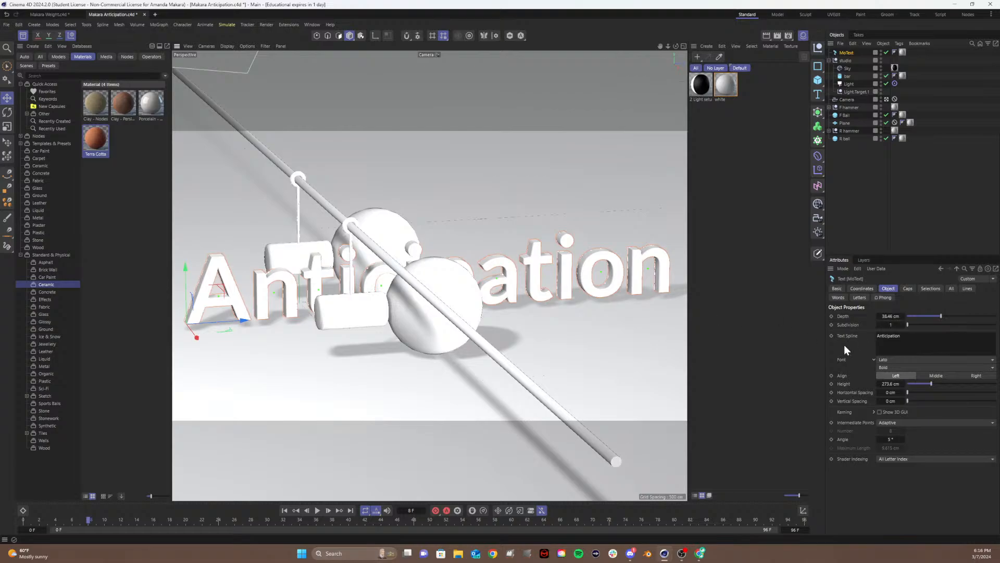
- Collapse the studio group in the object hierarchy and save the Anticipation project
{"action": "left_click", "coordinate": [844, 60]}
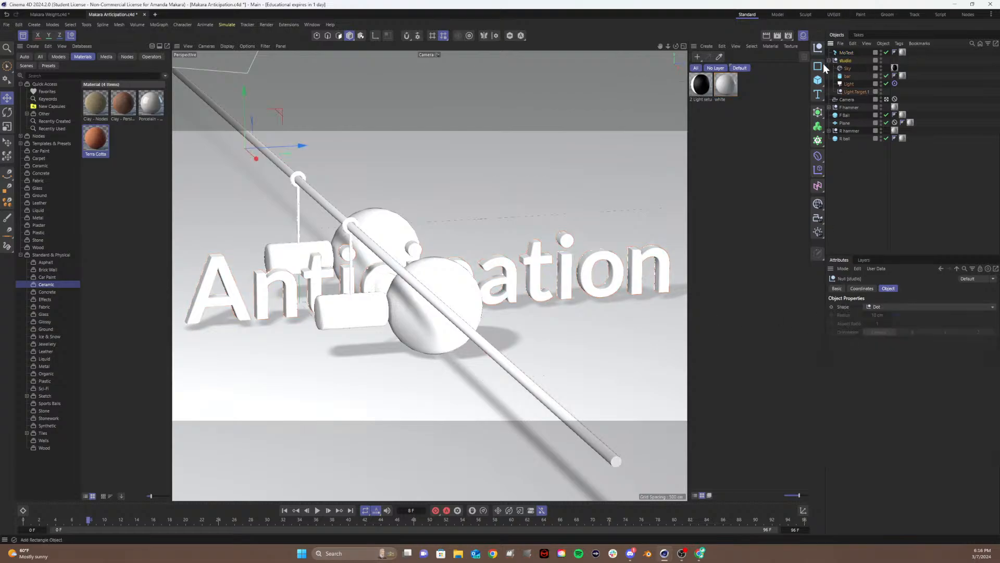
{"action": "left_click", "coordinate": [829, 61]}
{"action": "left_click", "coordinate": [868, 148]}
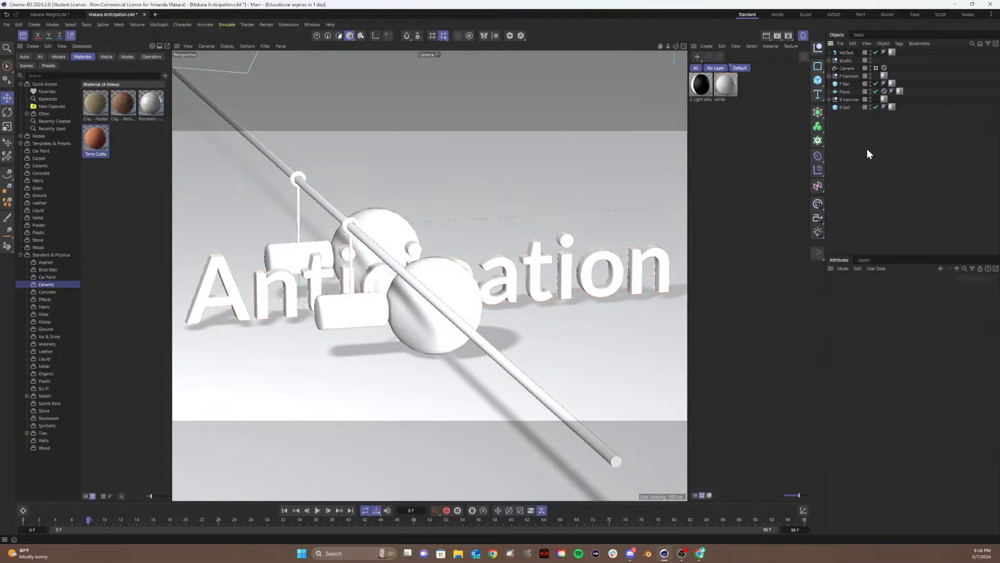
{"action": "key", "text": "ctrl+s"}
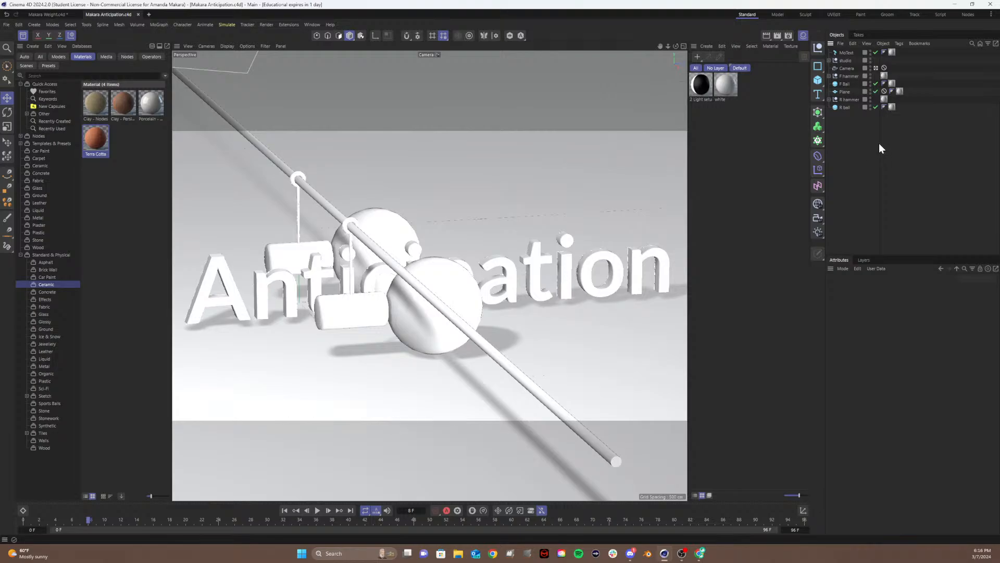
- Hide the Asset Browser and the Material Manager to enlarge the viewport
{"action": "left_click", "coordinate": [23, 35]}
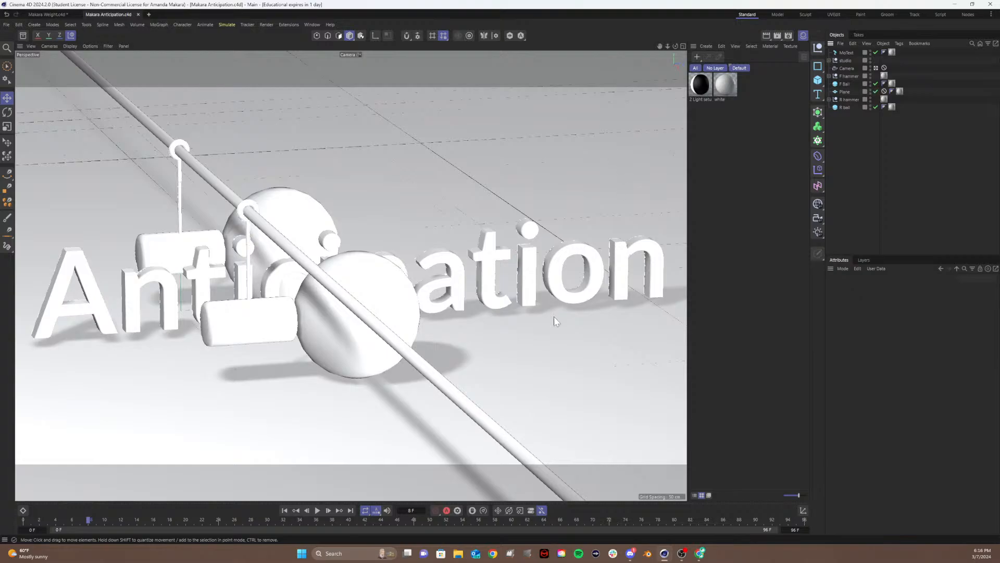
{"action": "left_click", "coordinate": [804, 35]}
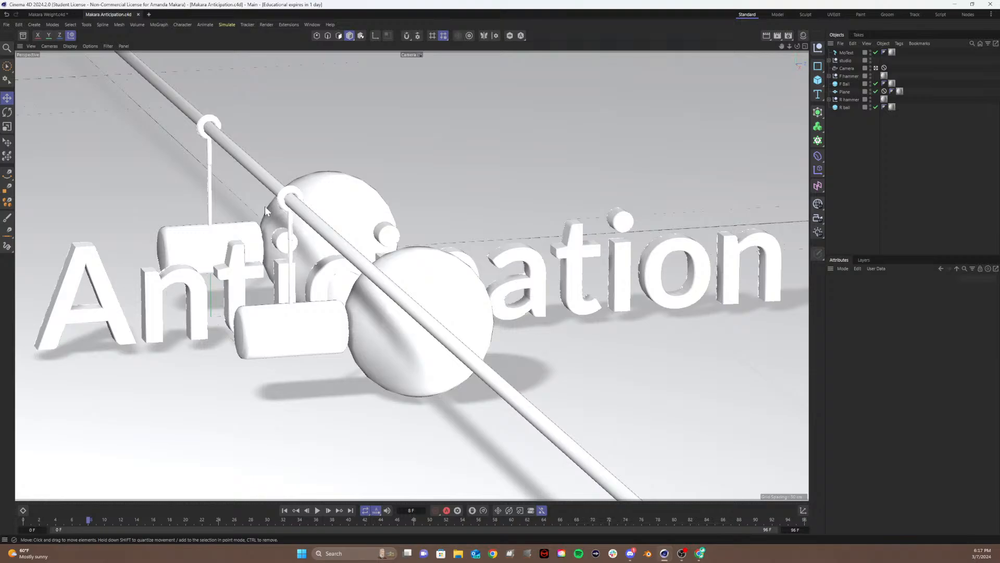
- Replace the wording of the MoText object with "IMPACT"
{"action": "left_click", "coordinate": [847, 54]}
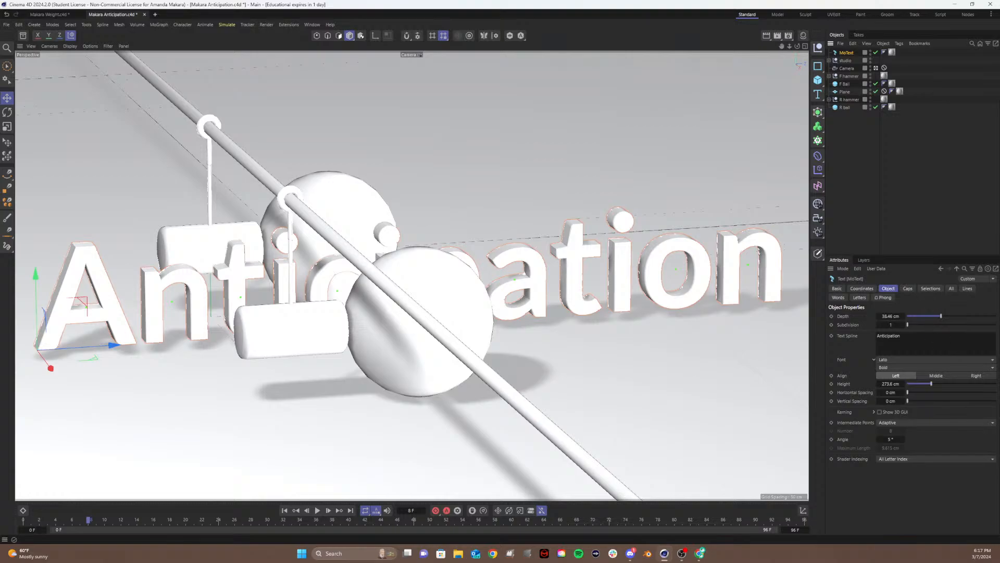
{"action": "key", "text": "ctrl+a"}
{"action": "type", "text": "IMPAR"}
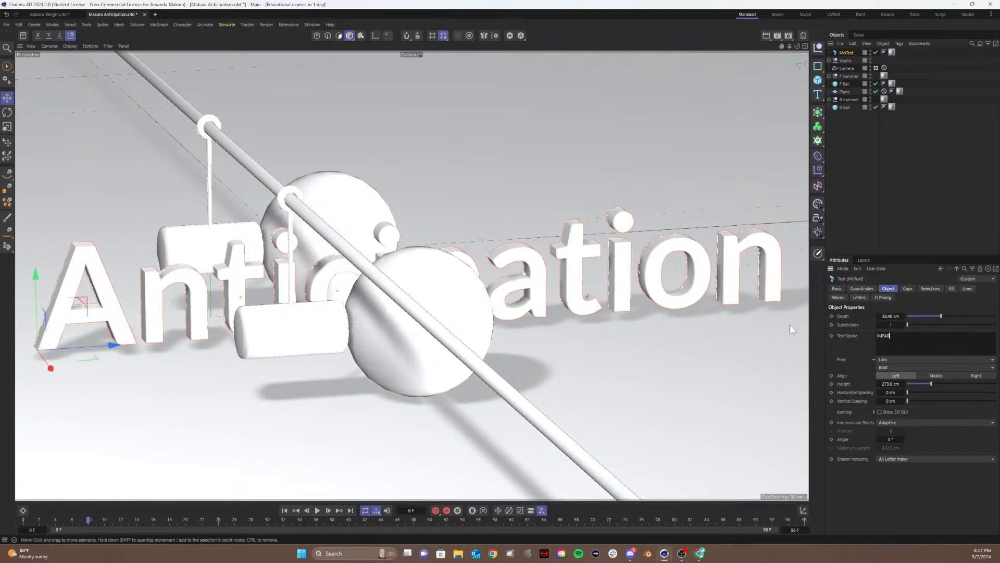
{"action": "left_click", "coordinate": [860, 525]}
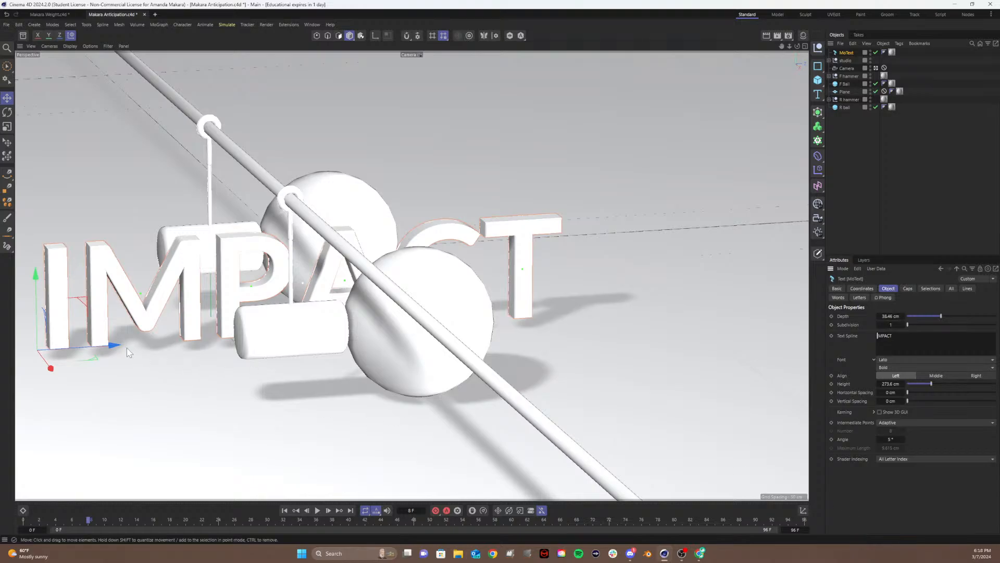
- Move the "IMPACT" text to the right behind the balls and hammers and set its height to 325 cm
{"action": "left_click_drag", "start_coordinate": [127, 348], "coordinate": [215, 350]}
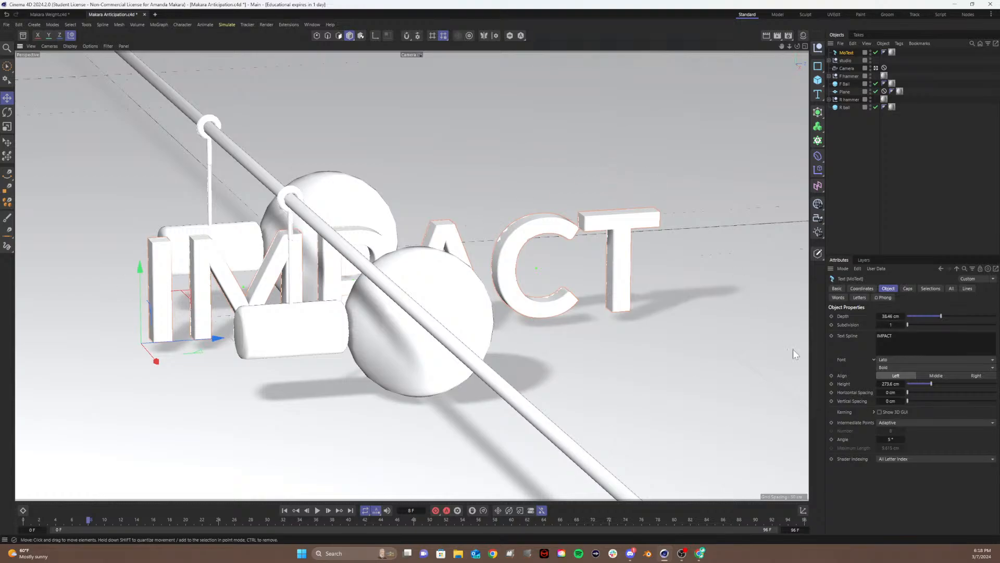
{"action": "left_click_drag", "start_coordinate": [884, 385], "coordinate": [906, 386]}
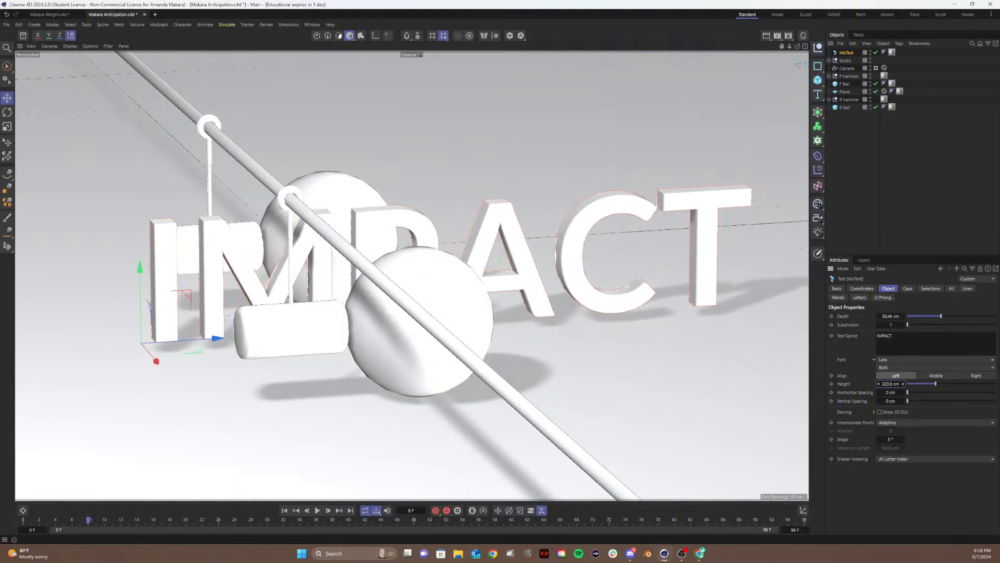
{"action": "left_click", "coordinate": [886, 384]}
{"action": "type", "text": "325"}
{"action": "key", "text": "Return"}
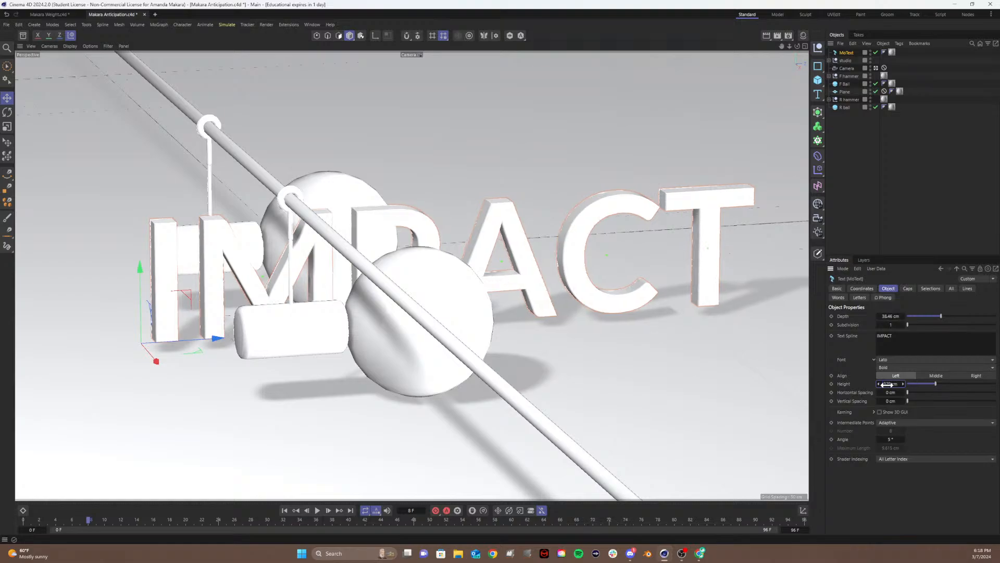
- Shift the "IMPACT" text left so its first letters extend past the hammers, and deselect it
{"action": "left_click_drag", "start_coordinate": [211, 349], "coordinate": [174, 351]}
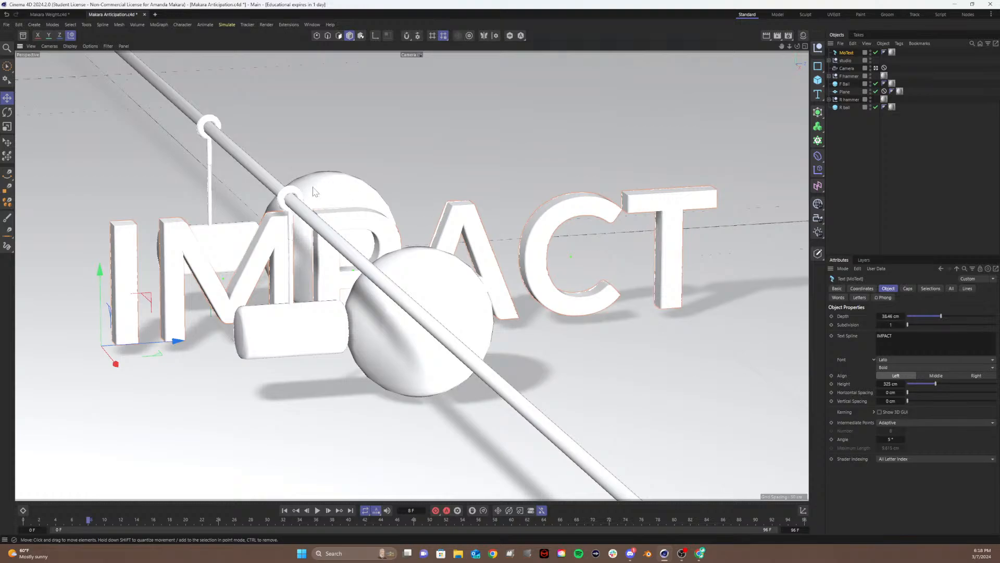
{"action": "left_click", "coordinate": [870, 161]}
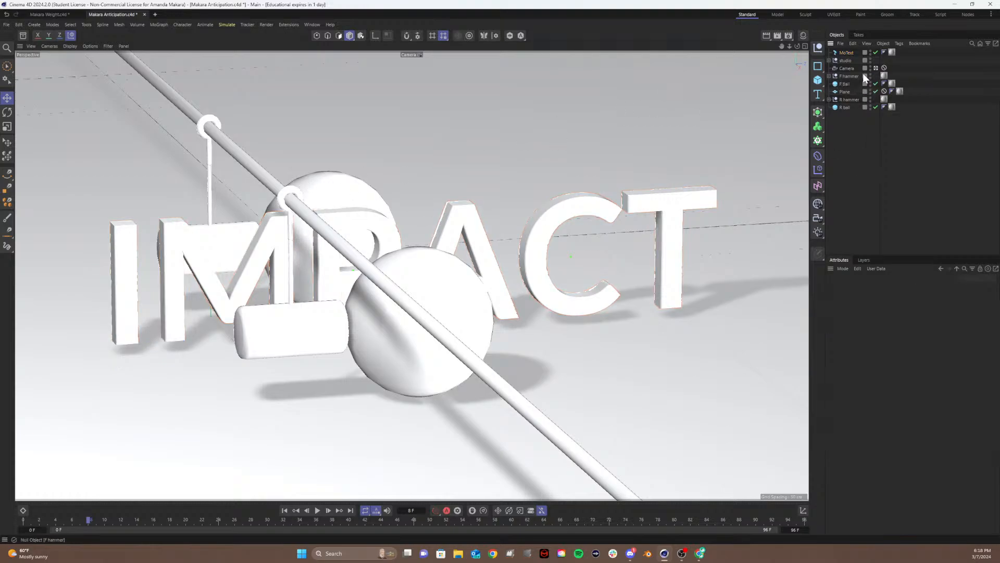
- Examine the parts grouped under F hammer, collapse the group again and try rotating the hammer around its pivot
{"action": "left_click", "coordinate": [844, 77]}
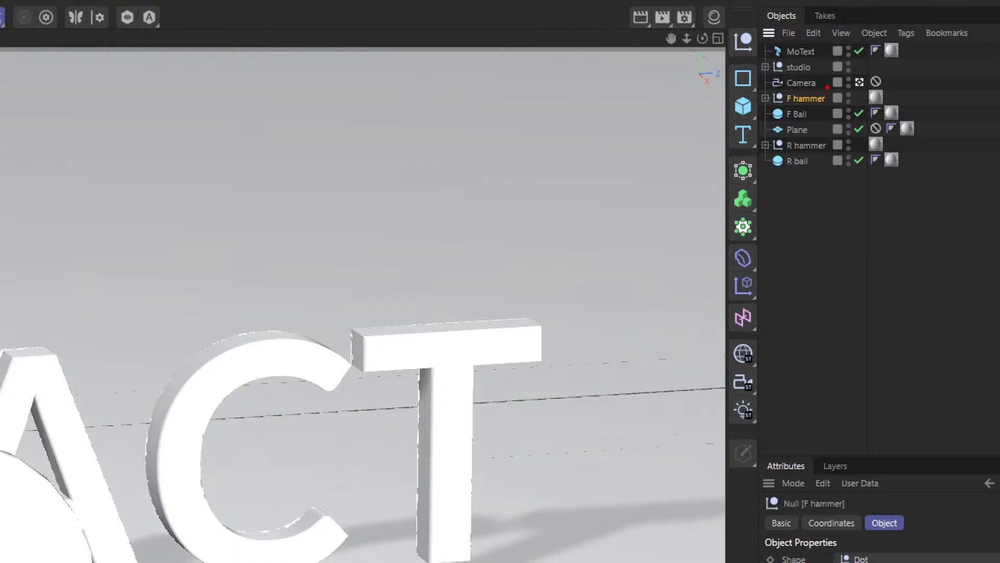
{"action": "mouse_move", "coordinate": [803, 88]}
{"action": "left_mouse_down"}
{"action": "mouse_move", "coordinate": [772, 101]}
{"action": "mouse_move", "coordinate": [857, 104]}
{"action": "mouse_move", "coordinate": [828, 90]}
{"action": "mouse_move", "coordinate": [805, 119]}
{"action": "mouse_move", "coordinate": [766, 138]}
{"action": "mouse_move", "coordinate": [832, 141]}
{"action": "left_mouse_up"}
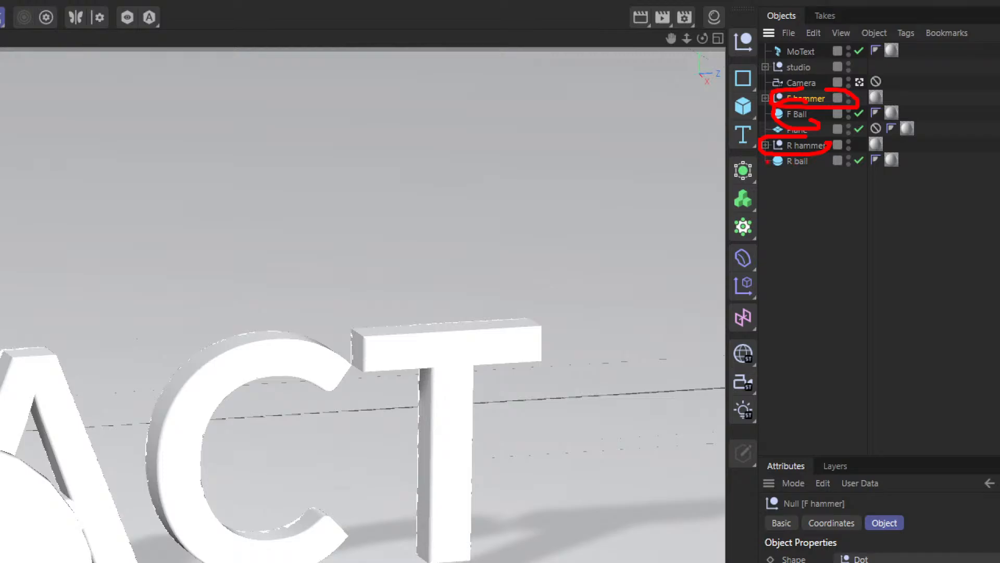
{"action": "key", "text": "Escape"}
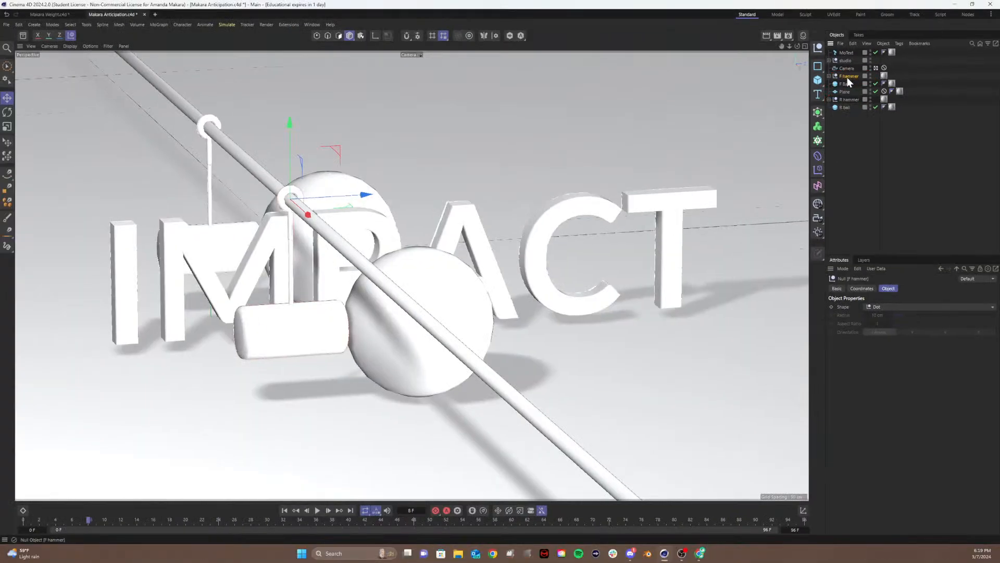
{"action": "left_click", "coordinate": [828, 76]}
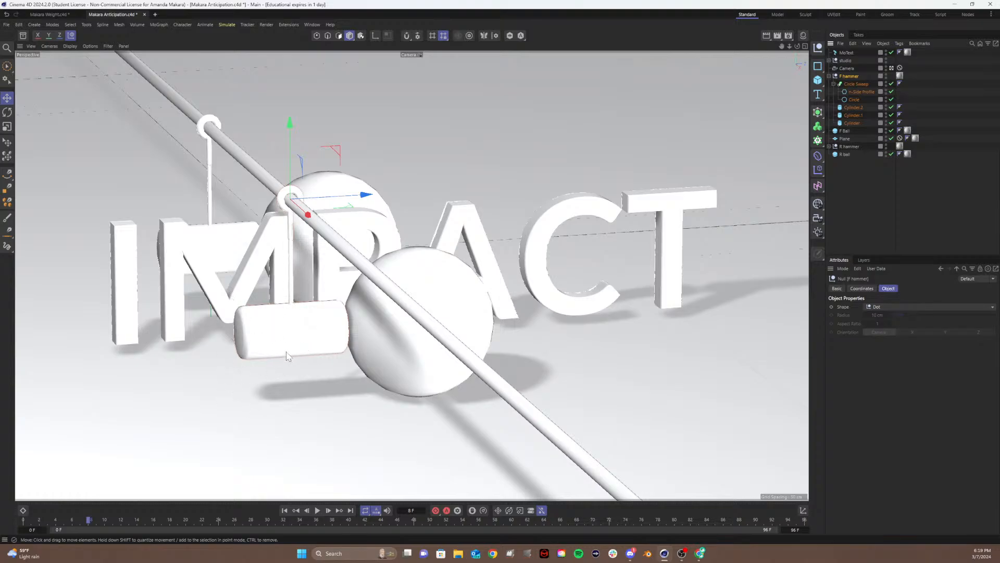
{"action": "left_click", "coordinate": [829, 76]}
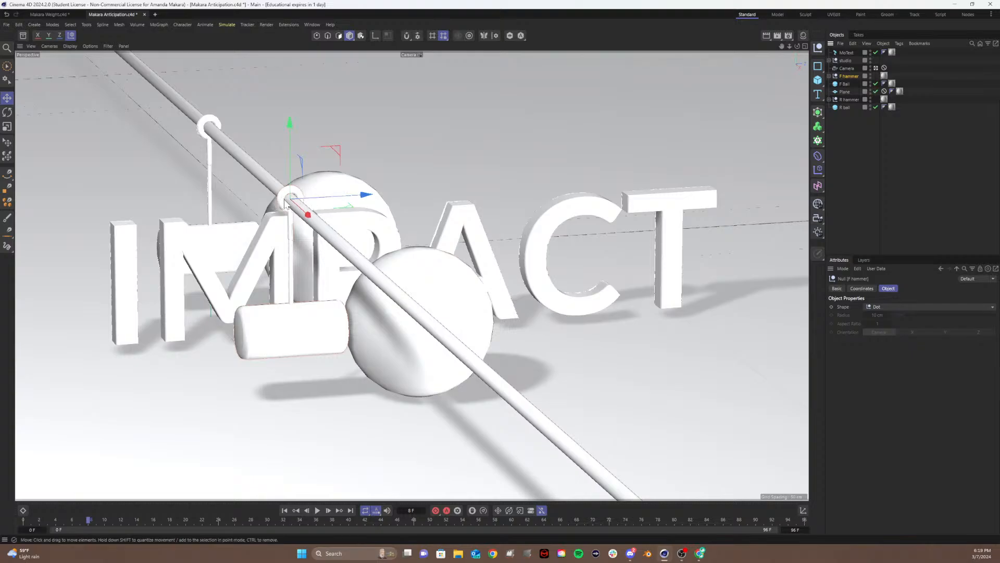
{"action": "key", "text": "r"}
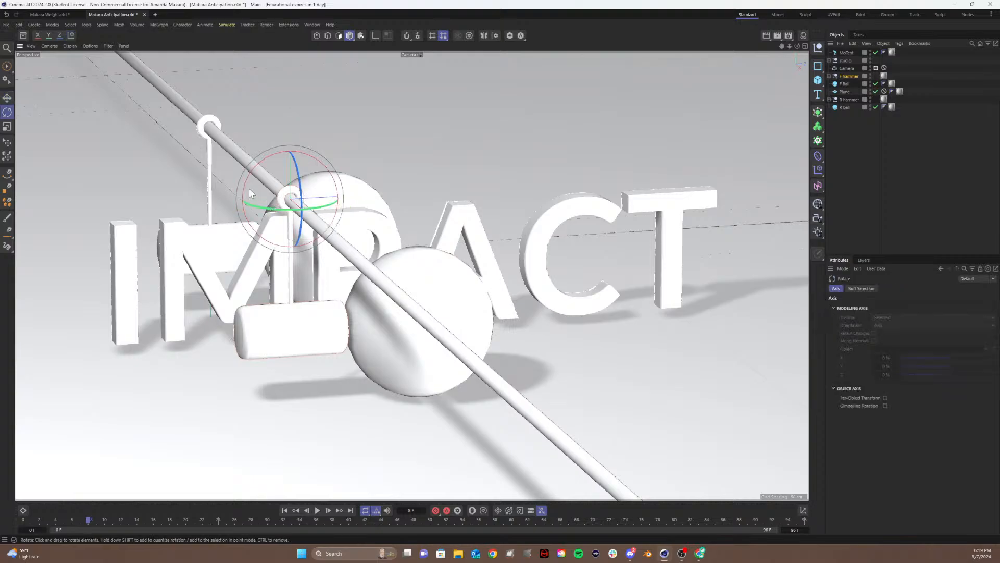
{"action": "left_click_drag", "start_coordinate": [256, 172], "coordinate": [242, 144]}
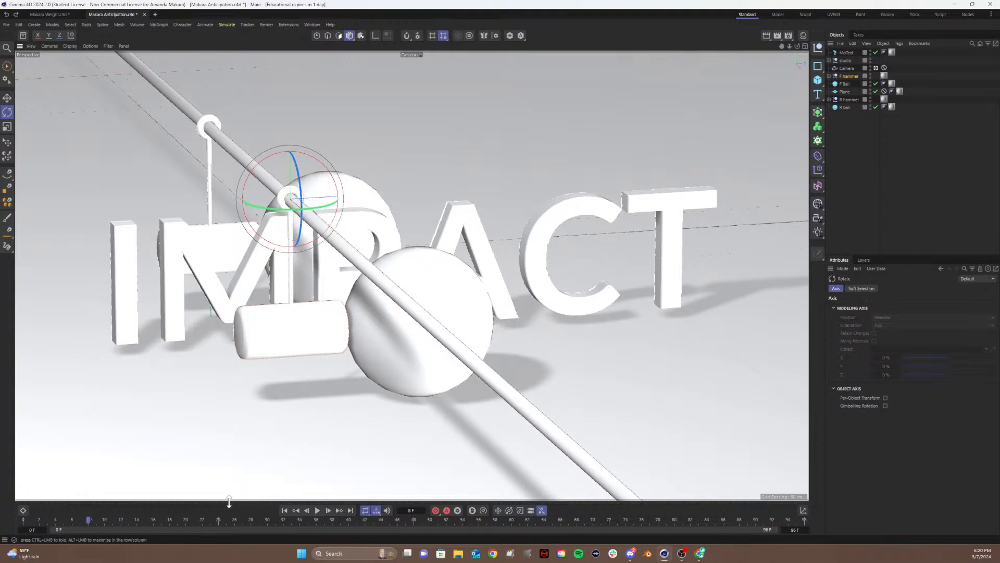
- Show the Dope Sheet timeline beneath the viewport and enlarge it enough to list the animated objects
{"action": "left_click_drag", "start_coordinate": [229, 501], "coordinate": [239, 425]}
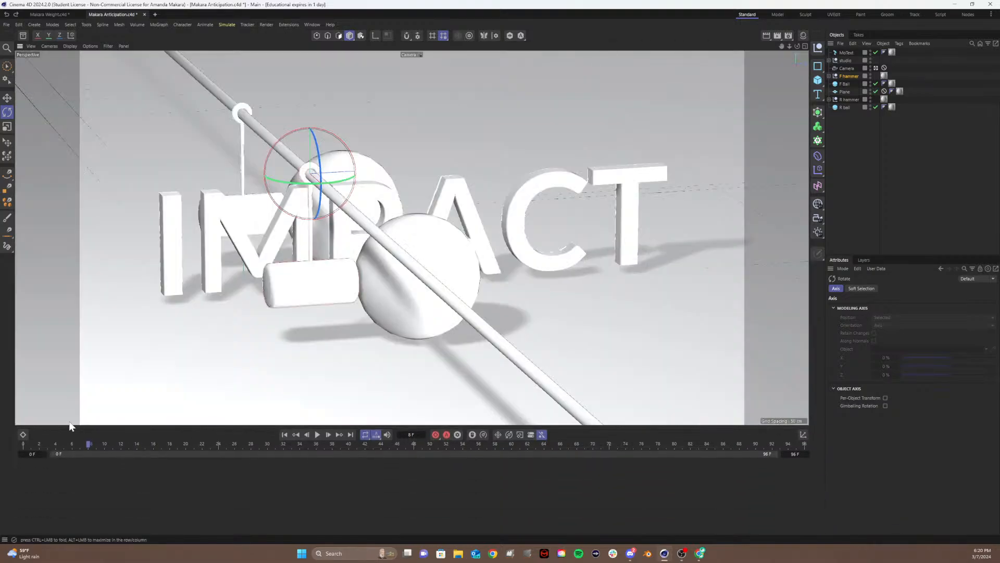
{"action": "left_click", "coordinate": [24, 435]}
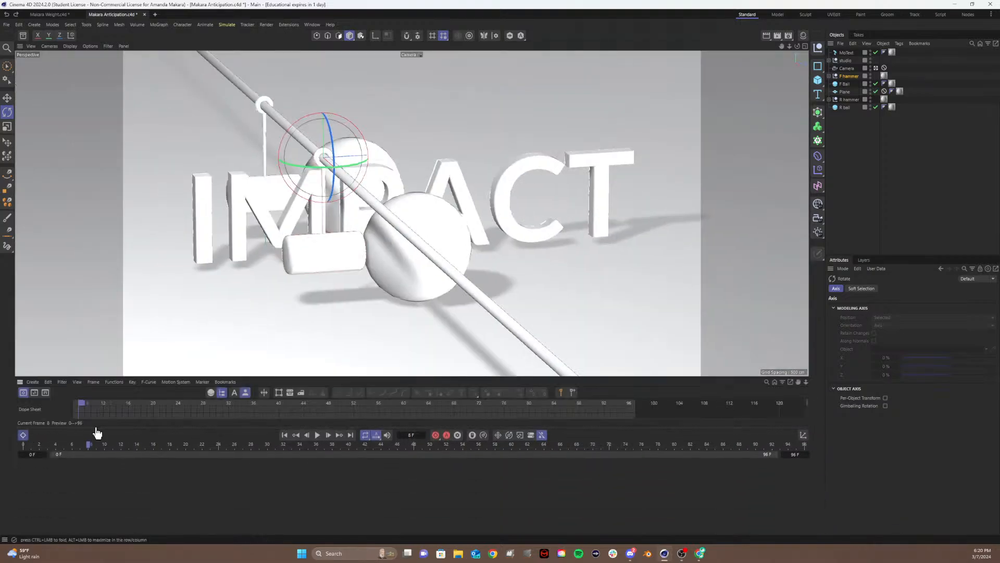
{"action": "left_click_drag", "start_coordinate": [96, 426], "coordinate": [89, 493]}
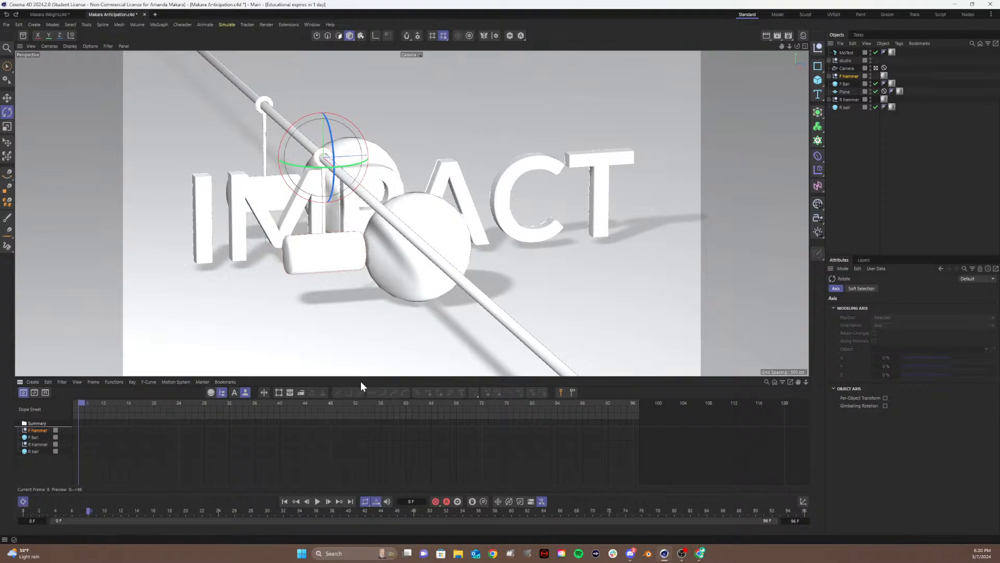
{"action": "left_click_drag", "start_coordinate": [364, 375], "coordinate": [366, 366]}
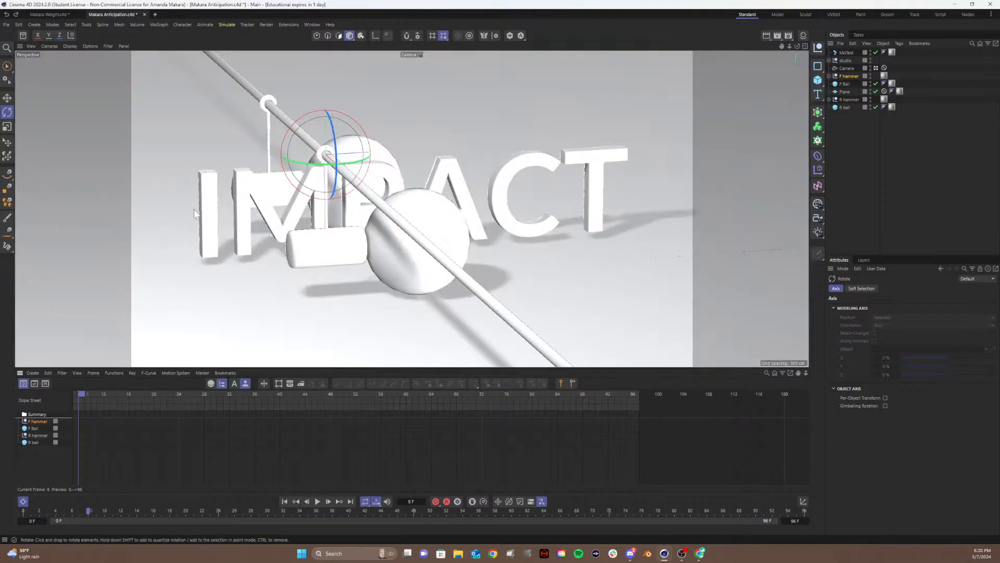
- Select the F hammer group, test its rotation and set the current frame to 0
{"action": "left_click", "coordinate": [849, 76]}
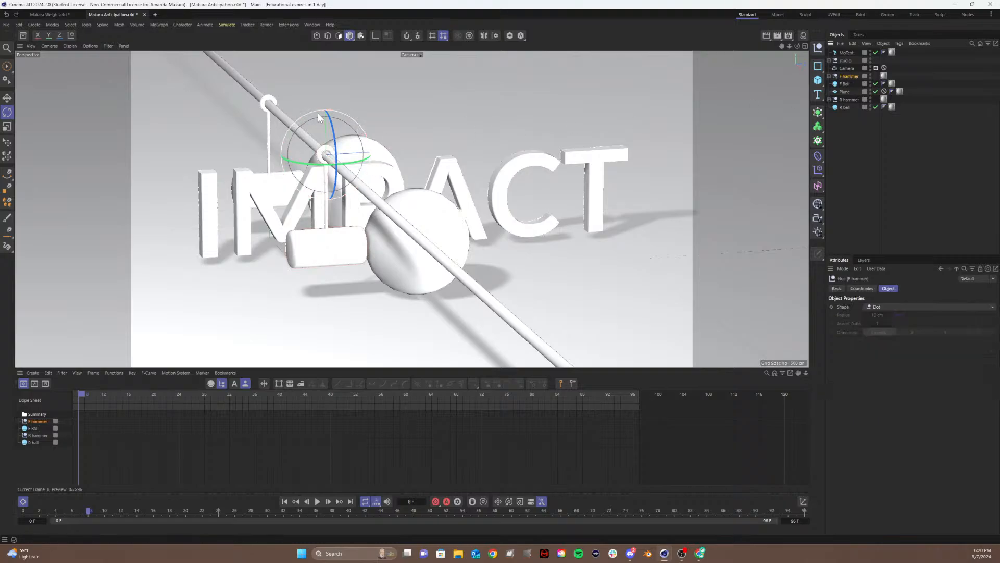
{"action": "left_click_drag", "start_coordinate": [310, 113], "coordinate": [304, 113]}
{"action": "left_click_drag", "start_coordinate": [83, 398], "coordinate": [65, 402]}
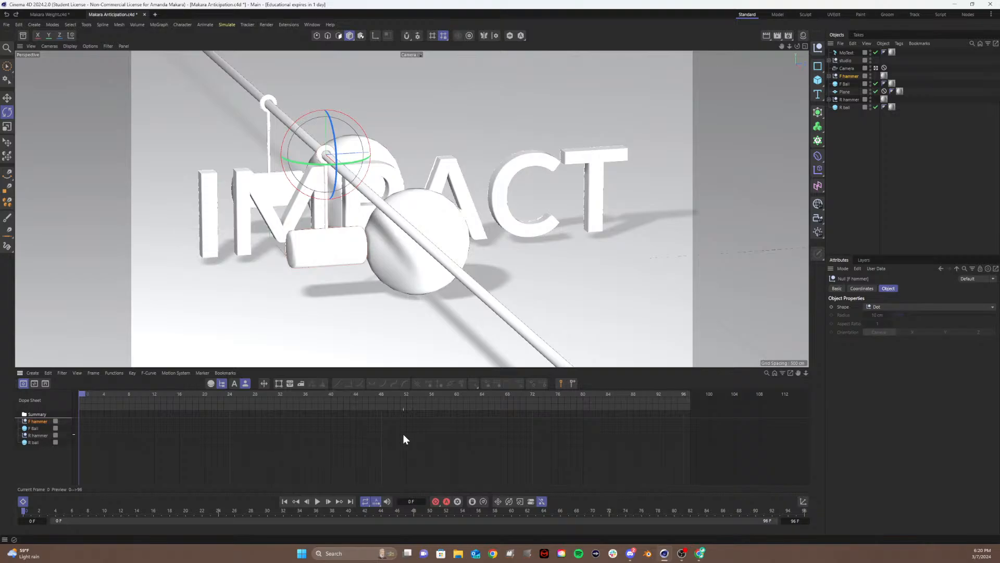
- Set the project's maximum time to 120 frames
{"action": "key", "text": "ctrl+d"}
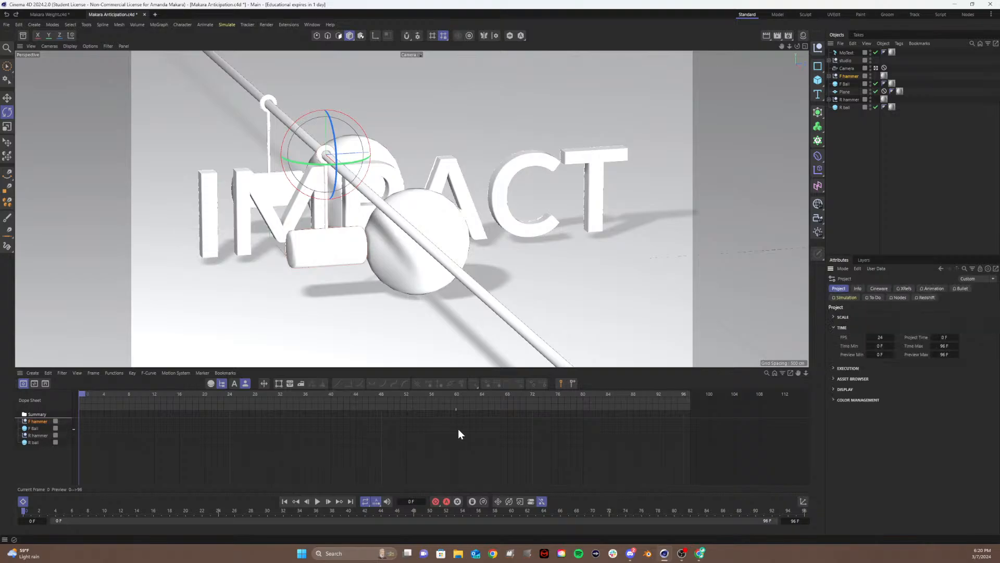
{"action": "left_click", "coordinate": [945, 345]}
{"action": "type", "text": "120"}
{"action": "key", "text": "Return"}
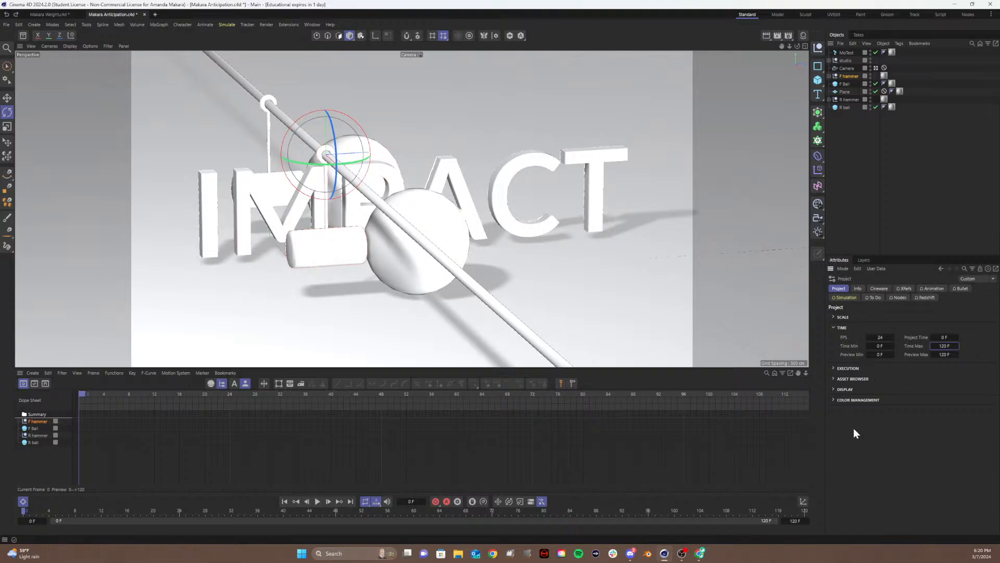
- Open the render settings beside the scene and set the renderer to Standard
{"action": "left_click", "coordinate": [788, 36]}
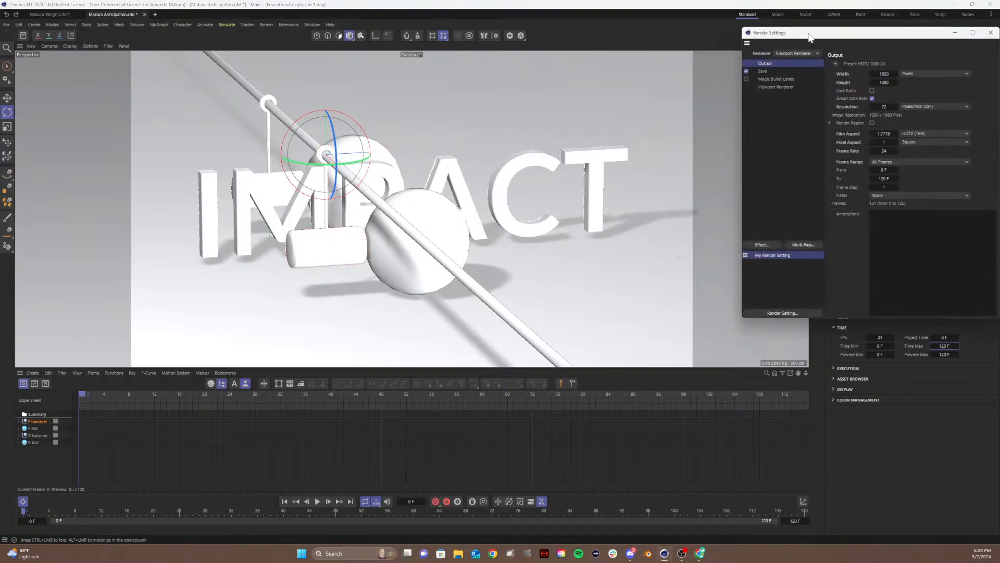
{"action": "left_click_drag", "start_coordinate": [810, 38], "coordinate": [521, 140]}
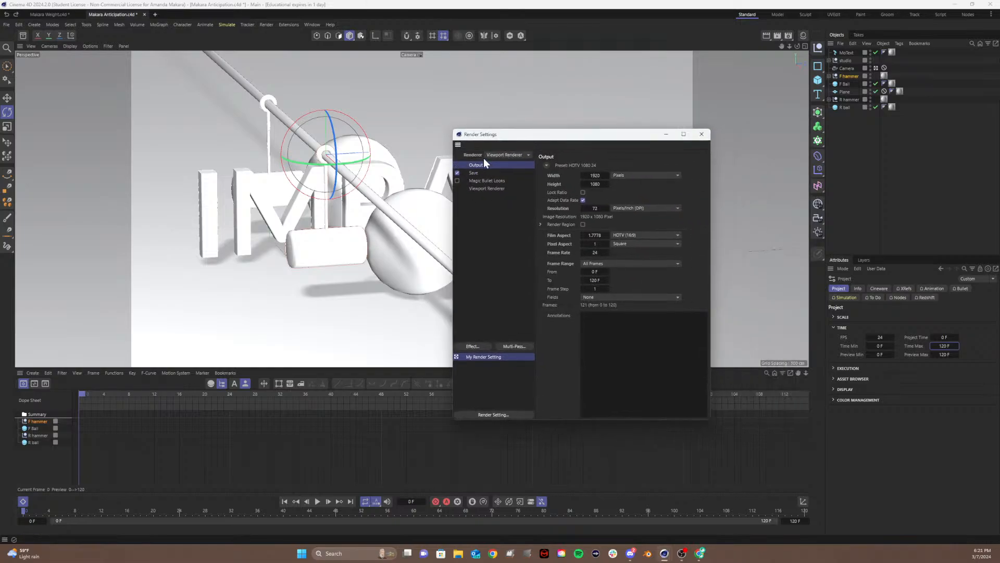
{"action": "left_click", "coordinate": [506, 155]}
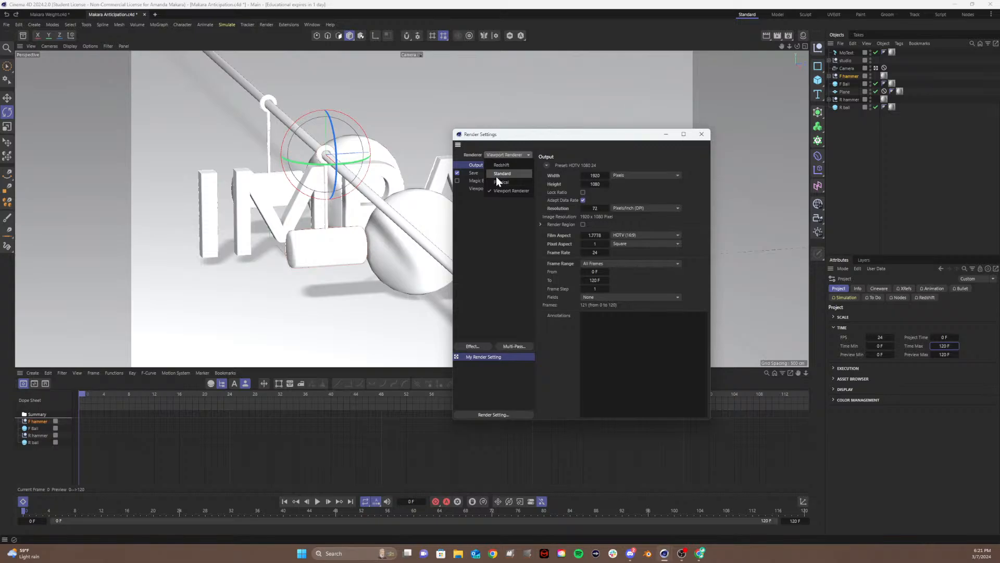
{"action": "left_click", "coordinate": [496, 175]}
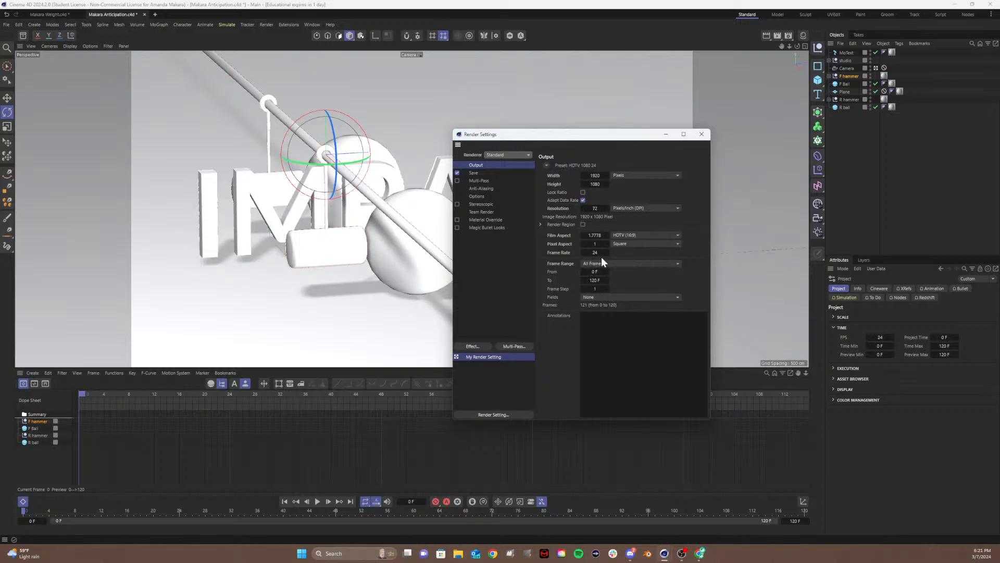
- Start choosing the render's save location and browse to the PNG Sequences folder inside 00_3D
{"action": "left_click", "coordinate": [474, 172]}
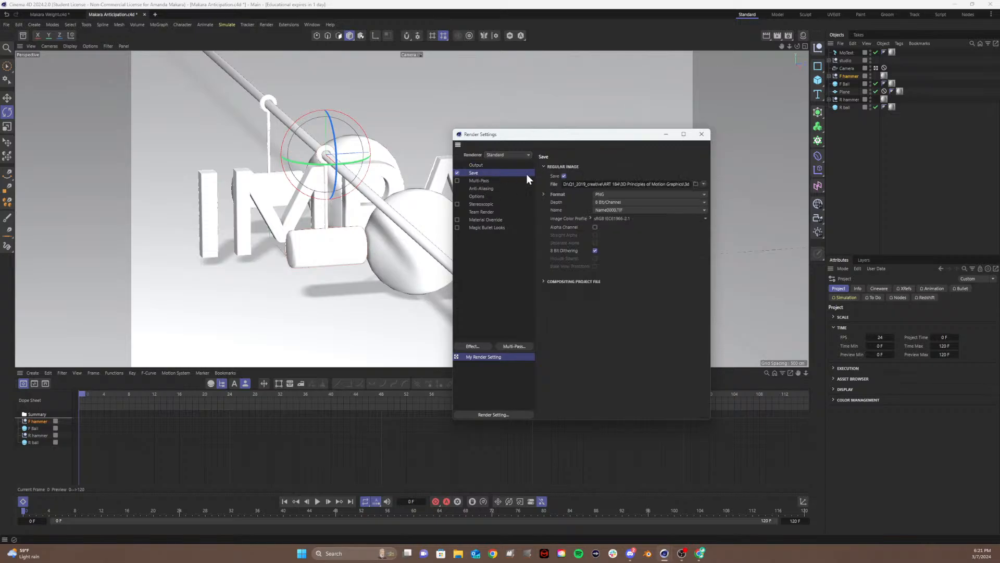
{"action": "left_click", "coordinate": [703, 184]}
{"action": "left_click", "coordinate": [692, 186]}
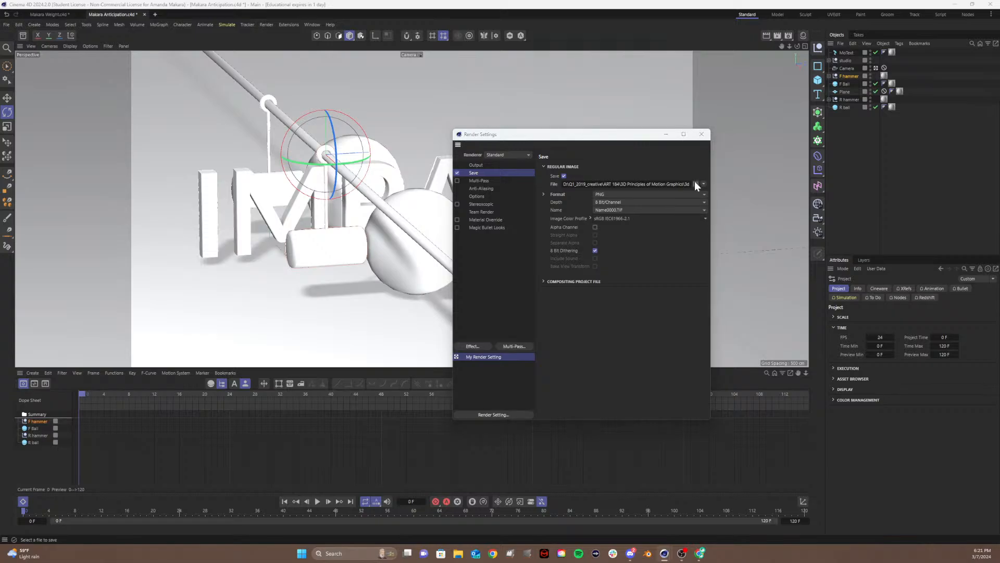
{"action": "left_click", "coordinate": [695, 183]}
{"action": "left_click_drag", "start_coordinate": [595, 147], "coordinate": [475, 125]}
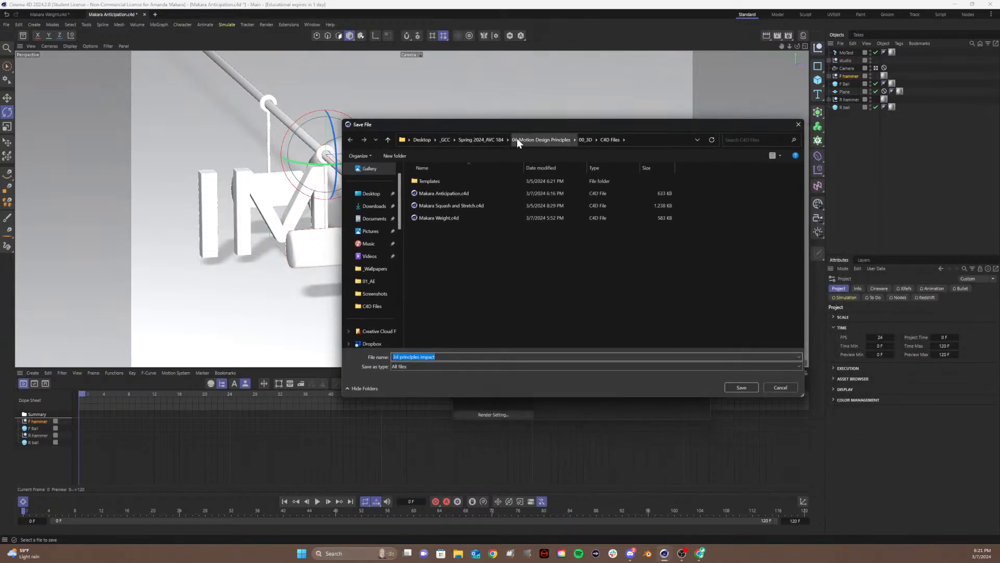
{"action": "left_click", "coordinate": [584, 140]}
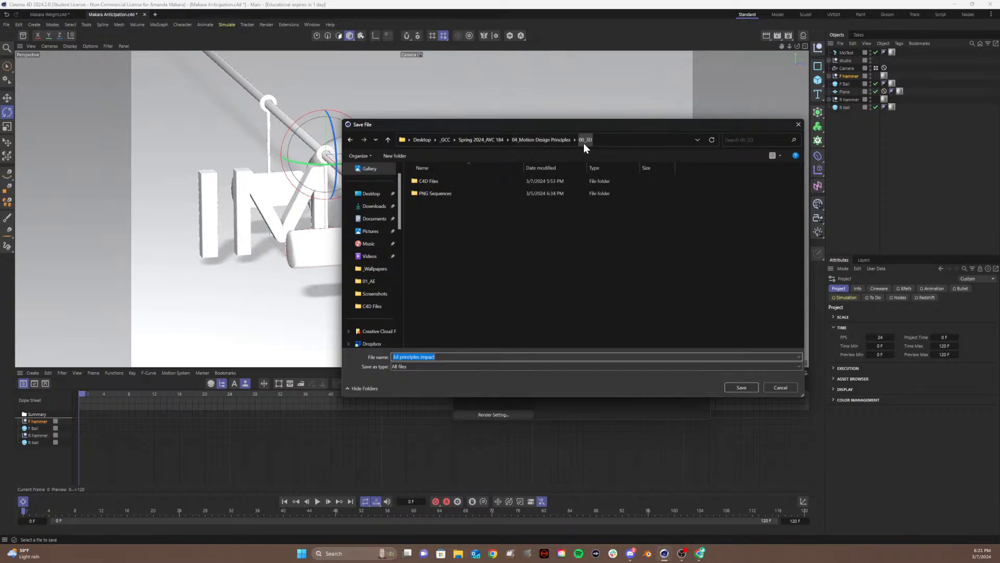
{"action": "double_click", "coordinate": [425, 195]}
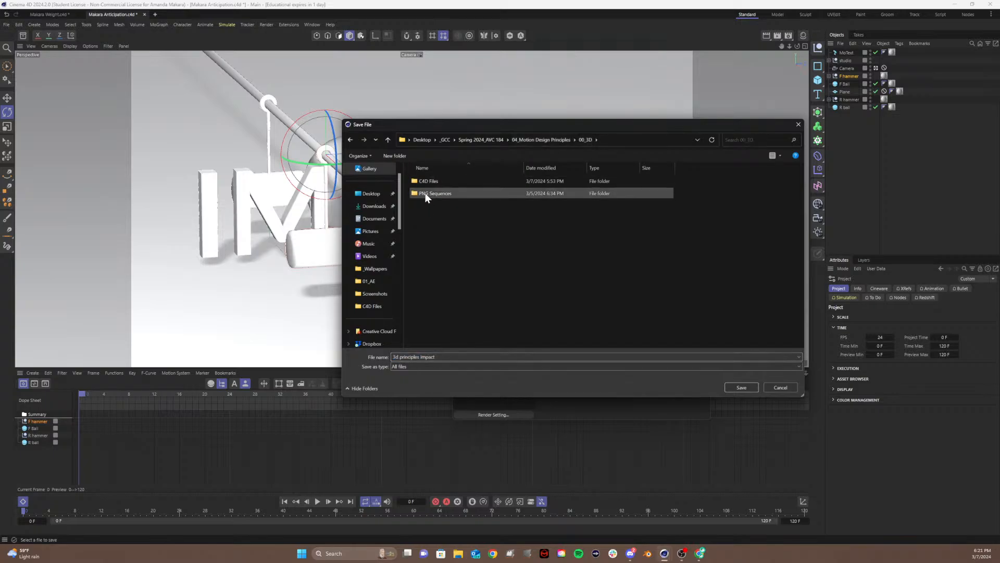
- Create a folder named "Anticipation" inside PNG Sequences and use it as the render's save location
{"action": "right_click", "coordinate": [462, 211]}
{"action": "mouse_move", "coordinate": [493, 275]}
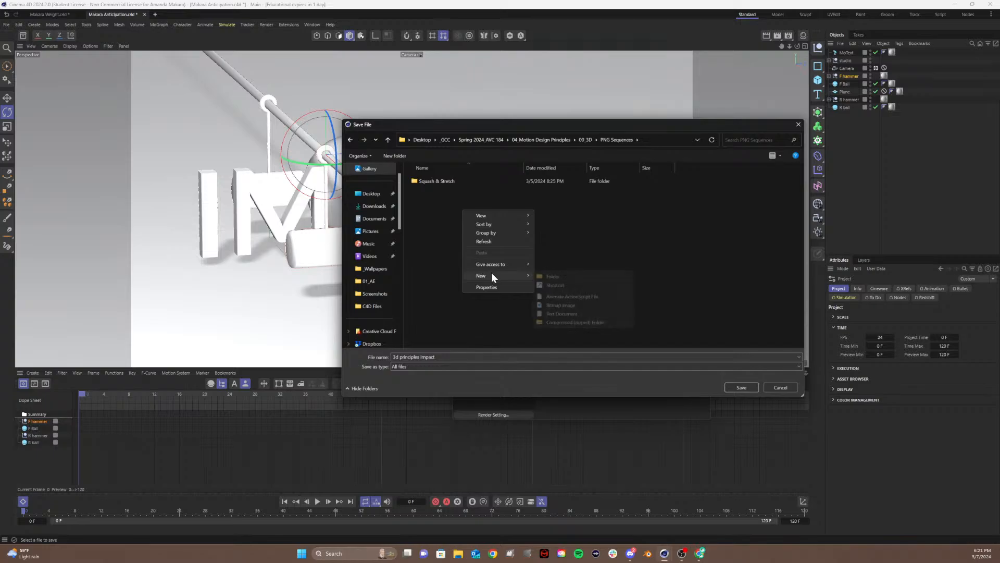
{"action": "left_click", "coordinate": [577, 278]}
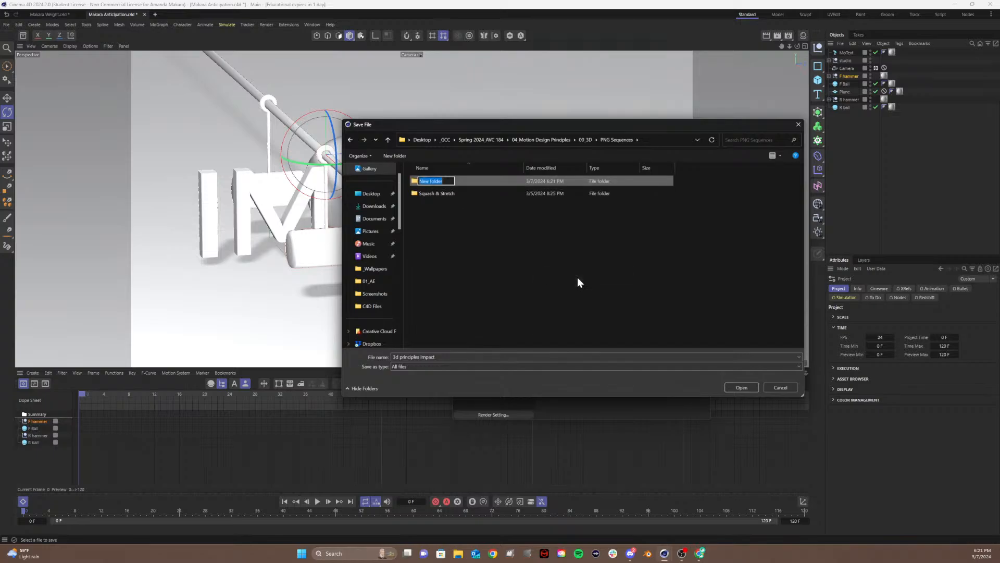
{"action": "type", "text": "Anticipation"}
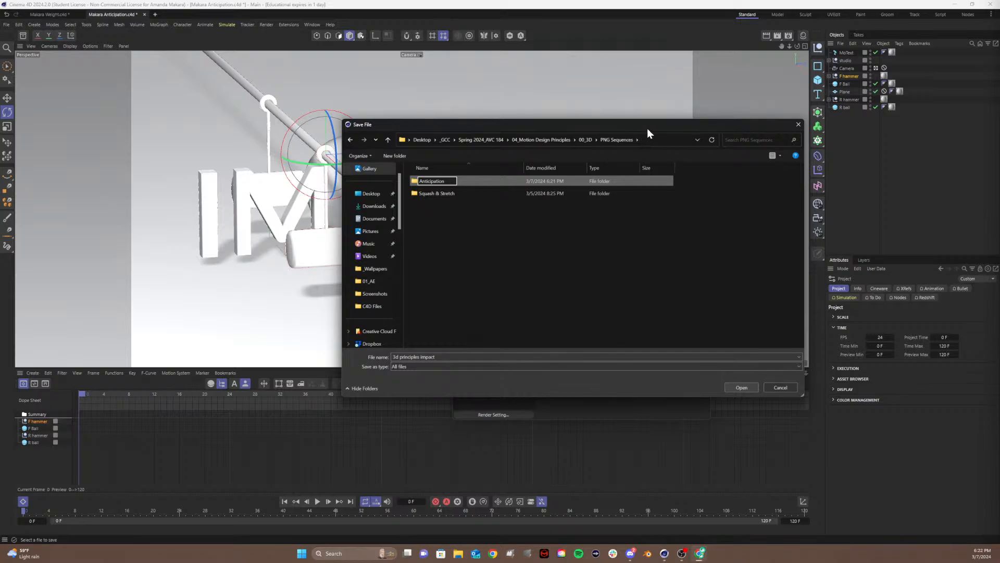
{"action": "left_click", "coordinate": [741, 387]}
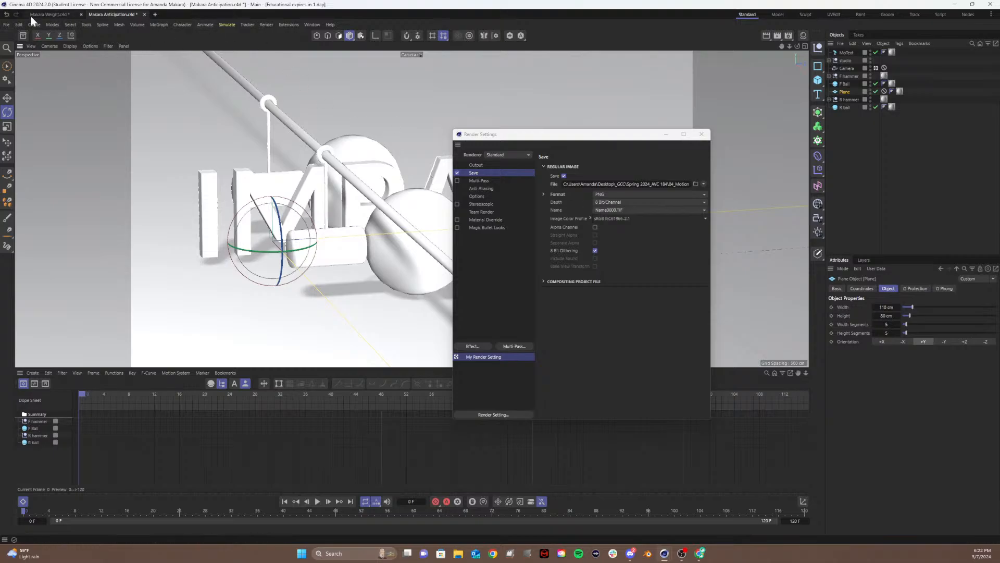
- Close the Weight project and save its changes
{"action": "left_click", "coordinate": [80, 14]}
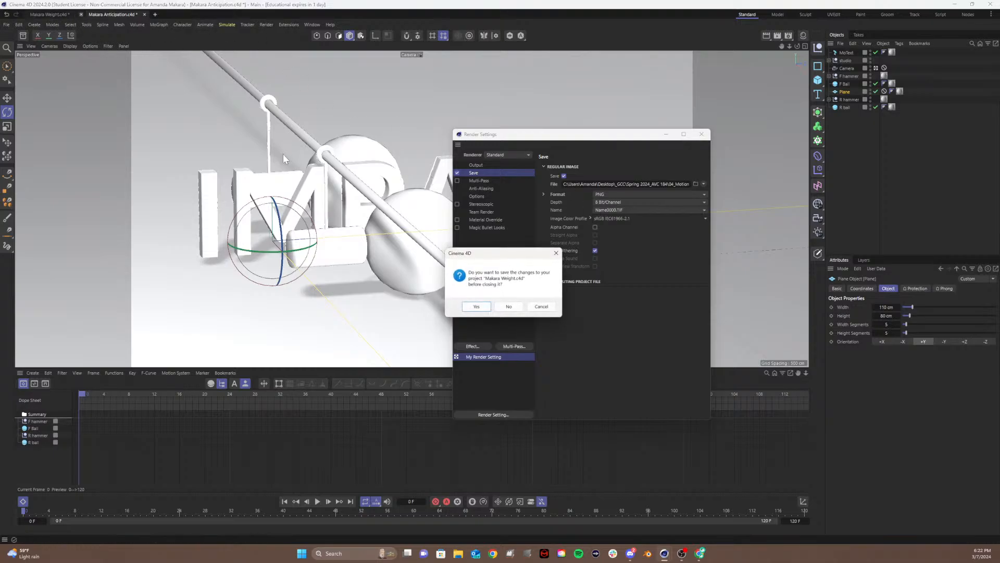
{"action": "left_click", "coordinate": [475, 306]}
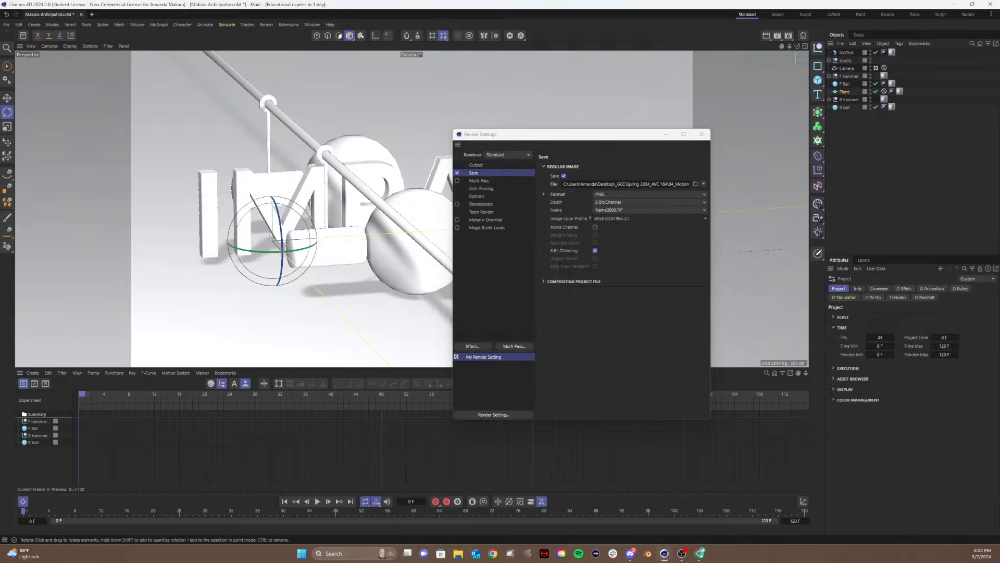
- Enable the alpha channel for the saved render and set the renderer to Viewport Renderer
{"action": "left_click", "coordinate": [595, 227]}
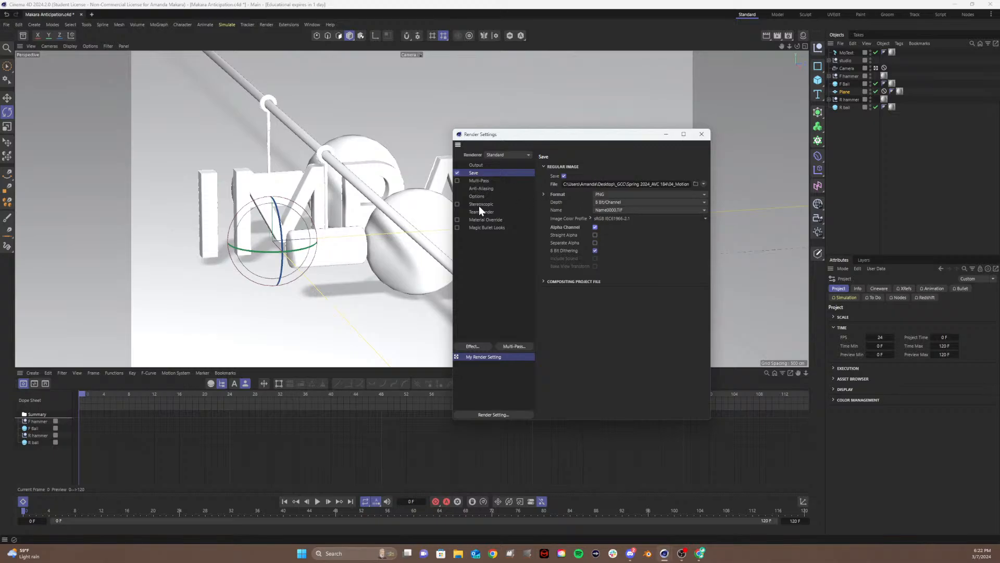
{"action": "left_click", "coordinate": [491, 155]}
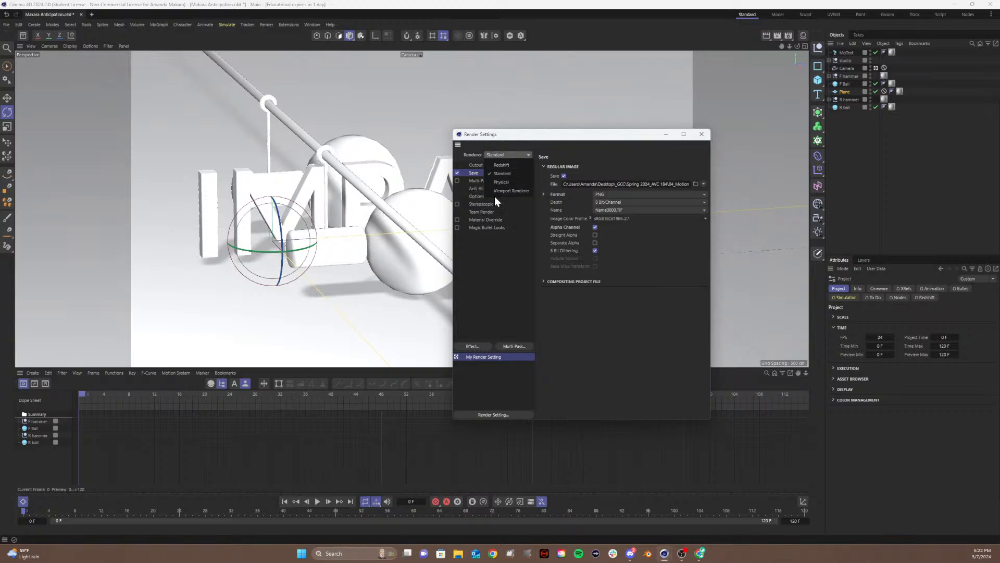
{"action": "left_click", "coordinate": [500, 191]}
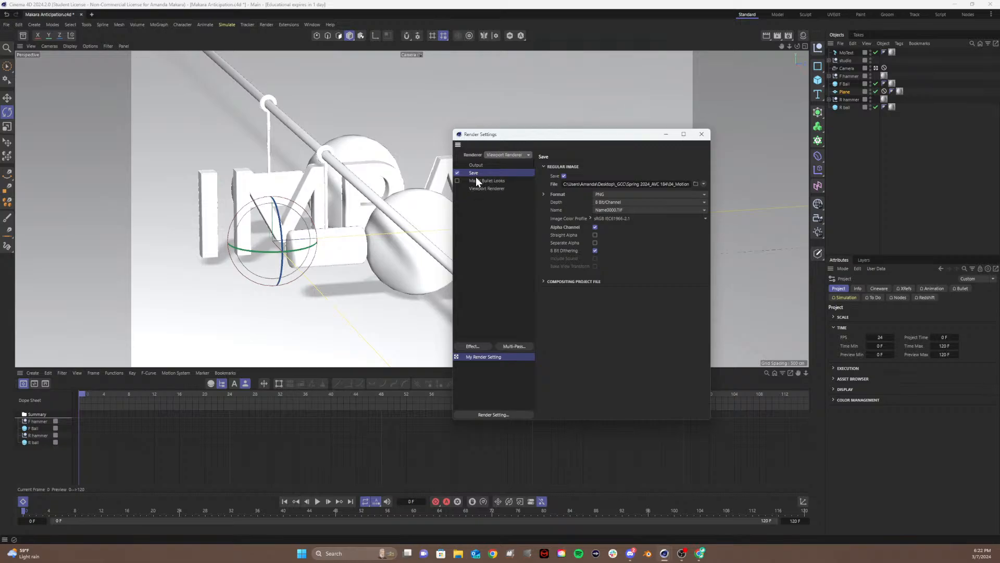
- Review the Viewport Renderer's options, set the renderer to Standard instead, and close the render settings
{"action": "left_click", "coordinate": [482, 165]}
{"action": "left_click", "coordinate": [482, 171]}
{"action": "left_click", "coordinate": [479, 188]}
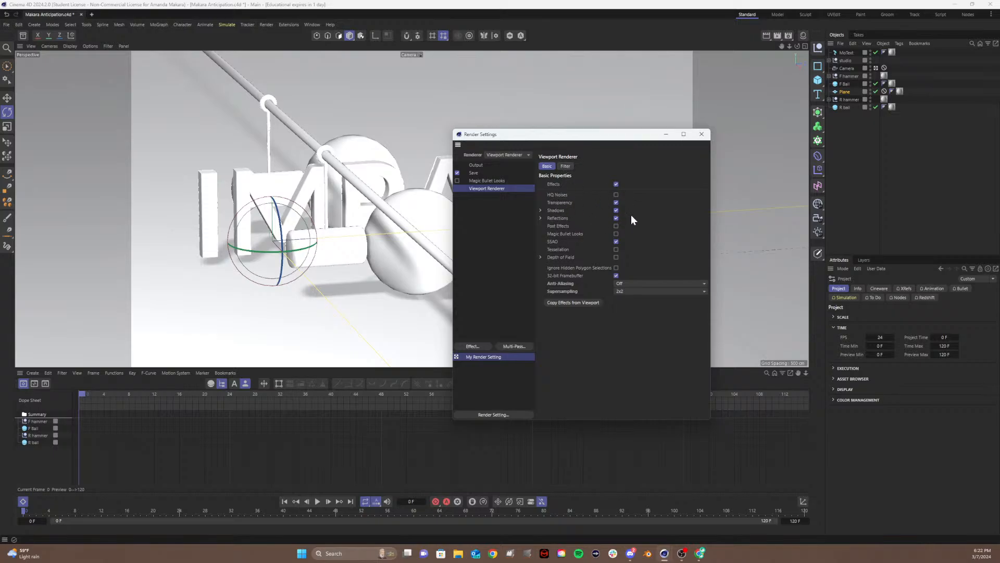
{"action": "left_click", "coordinate": [567, 167]}
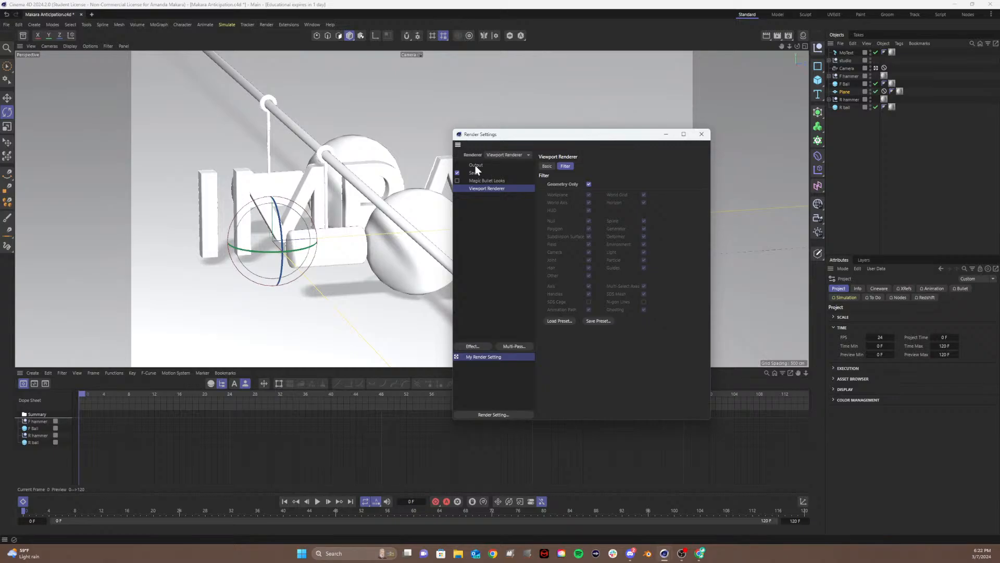
{"action": "left_click", "coordinate": [349, 112]}
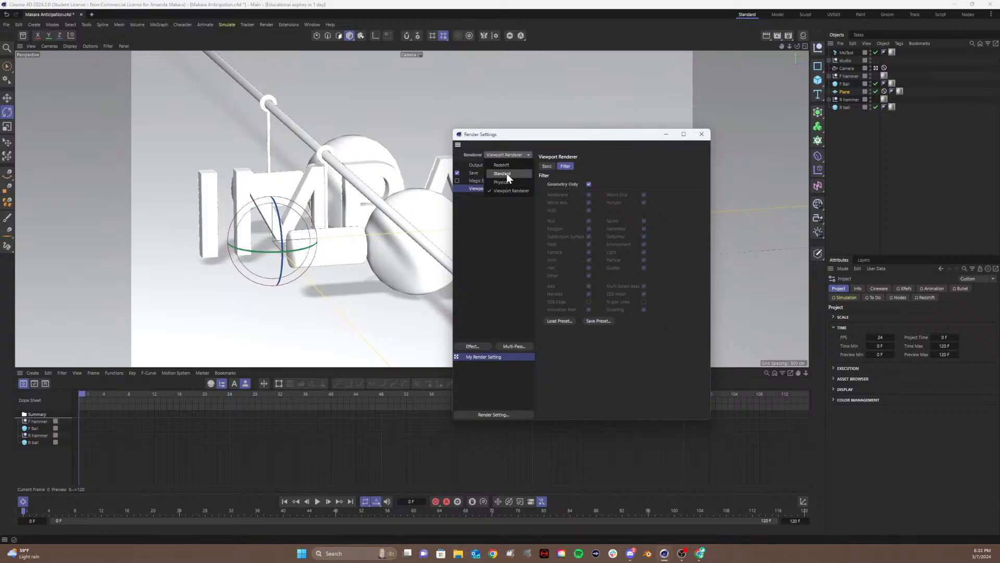
{"action": "left_click", "coordinate": [505, 173]}
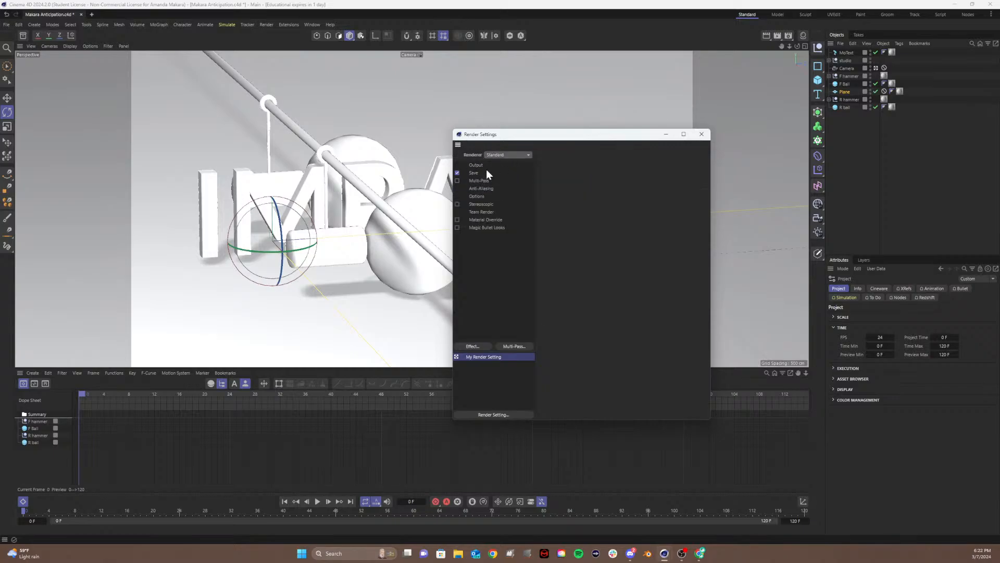
{"action": "left_click", "coordinate": [485, 173]}
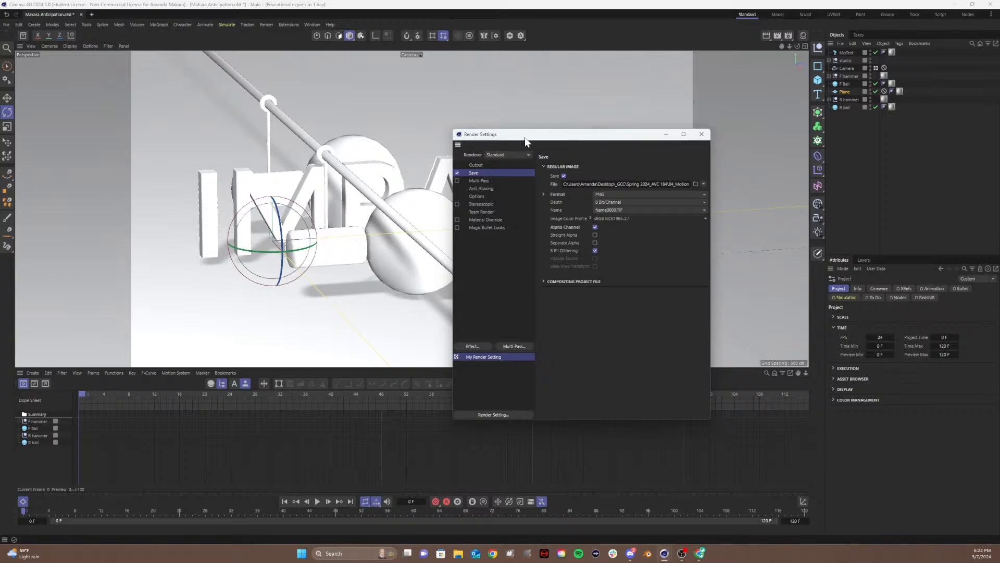
{"action": "left_click_drag", "start_coordinate": [524, 136], "coordinate": [381, 138]}
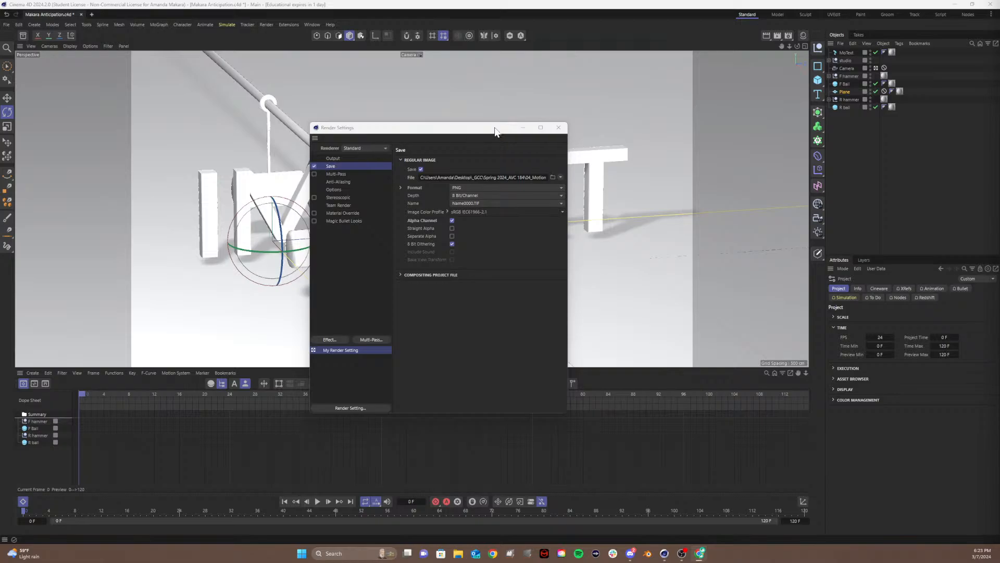
{"action": "left_click", "coordinate": [562, 129]}
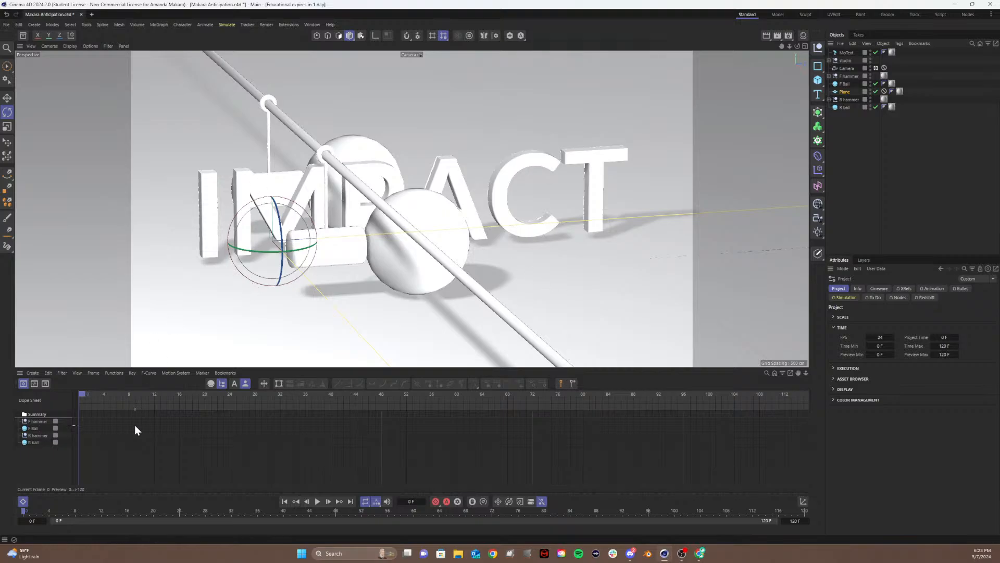
- Keyframe the F hammer's pitch rotation at 0° on frame 0
{"action": "left_click", "coordinate": [874, 144]}
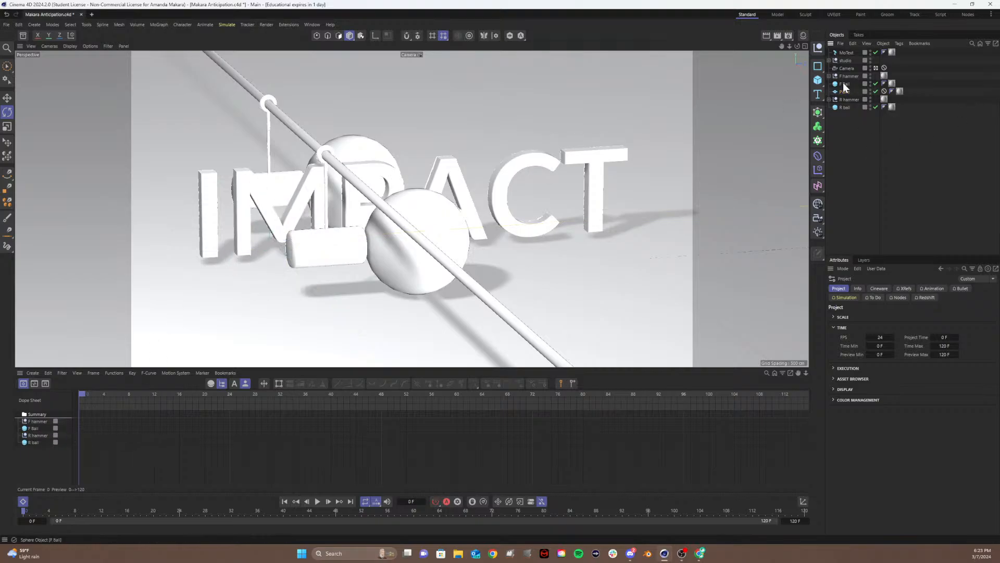
{"action": "left_click", "coordinate": [845, 76]}
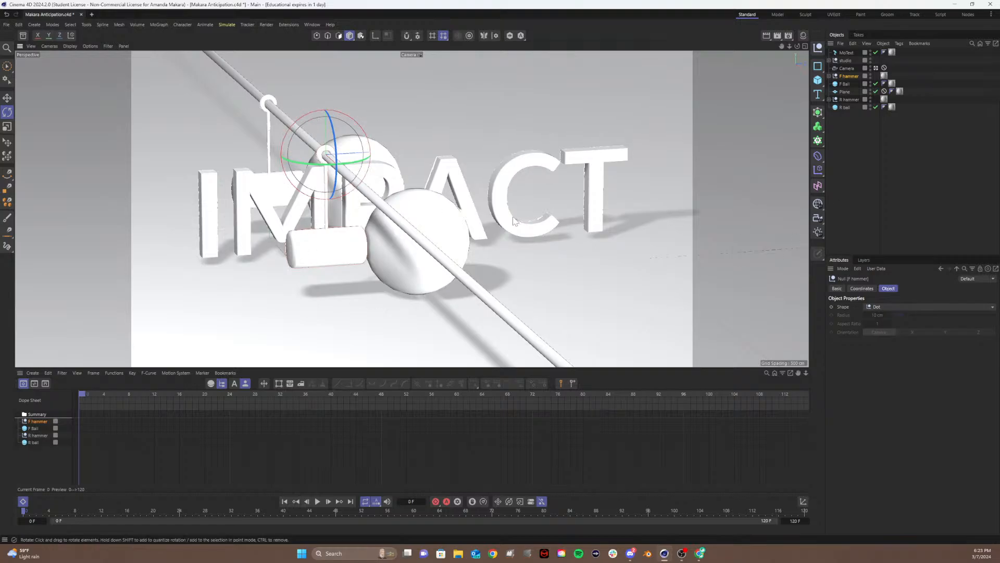
{"action": "left_click", "coordinate": [863, 289]}
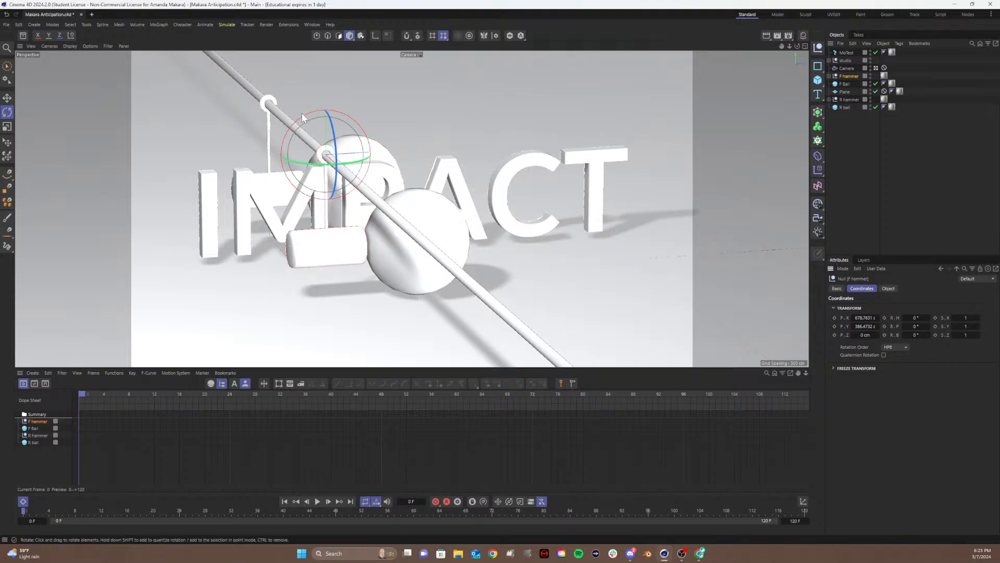
{"action": "left_click_drag", "start_coordinate": [305, 115], "coordinate": [441, 152]}
{"action": "key", "text": "ctrl+z"}
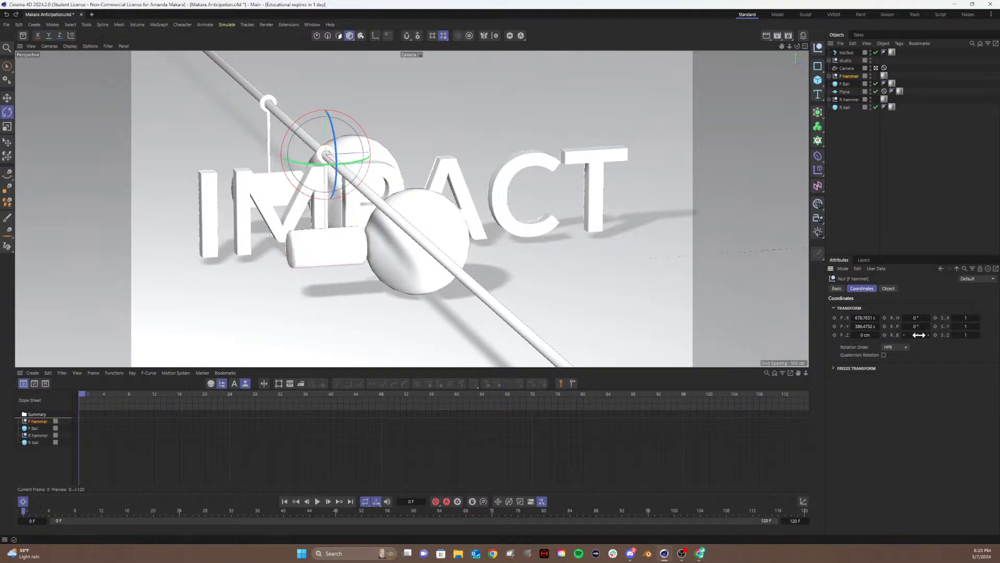
{"action": "left_click", "coordinate": [884, 326]}
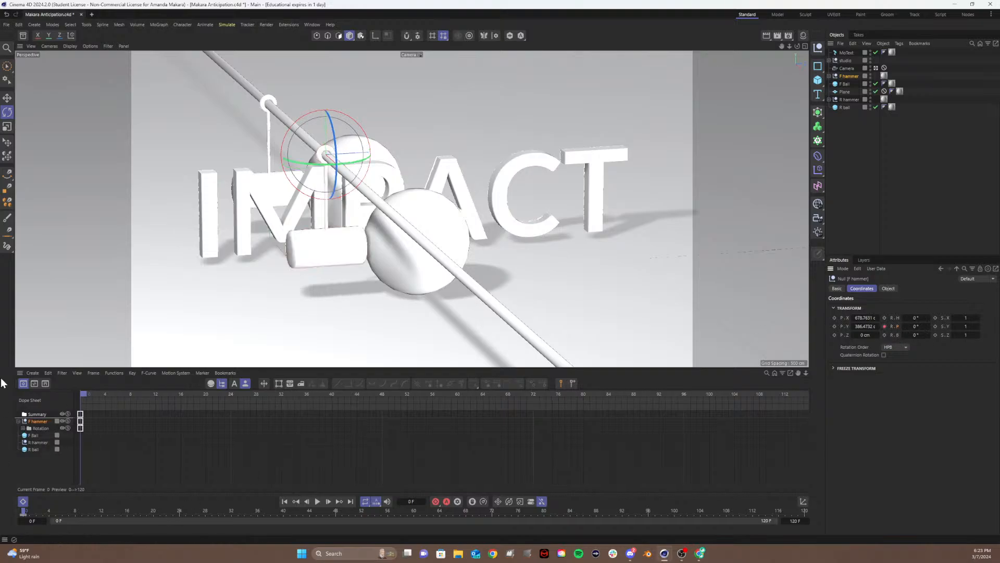
- Set the F hammer's pitch rotation to -75° on frame 8 and keyframe it
{"action": "left_click_drag", "start_coordinate": [81, 395], "coordinate": [130, 395]}
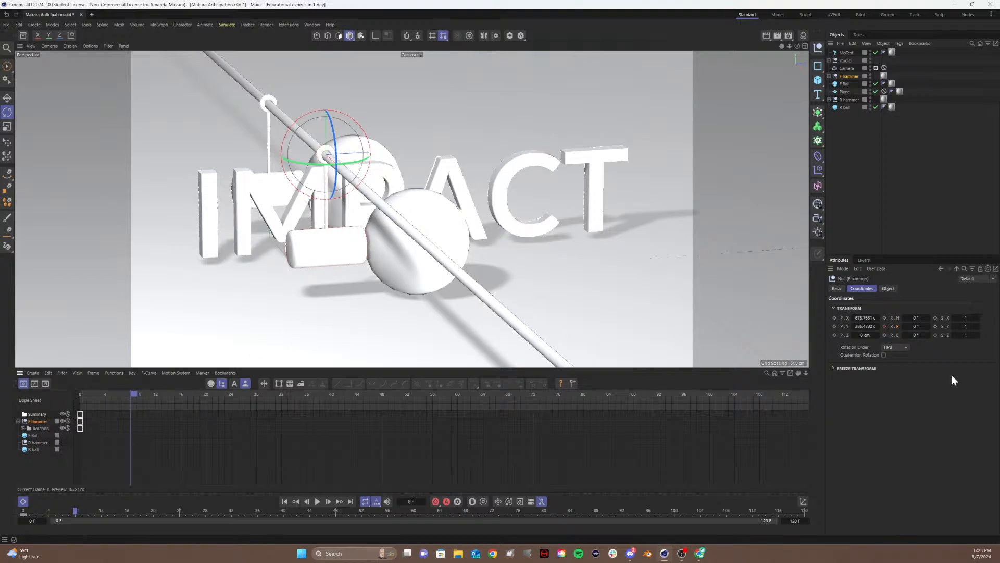
{"action": "left_click_drag", "start_coordinate": [922, 326], "coordinate": [892, 326]}
{"action": "left_click", "coordinate": [913, 327]}
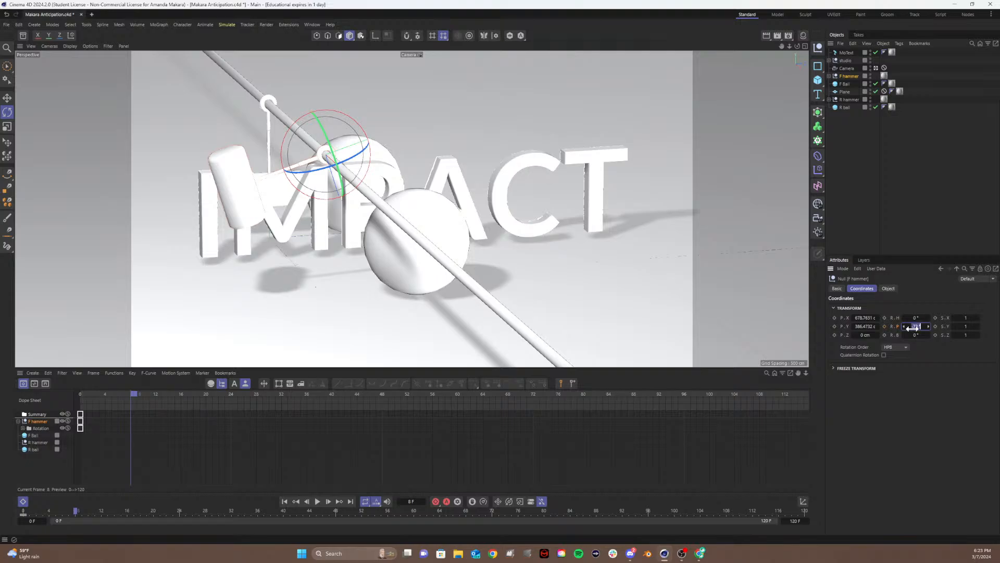
{"action": "key", "text": "BackSpace"}
{"action": "type", "text": "-75"}
{"action": "key", "text": "Return"}
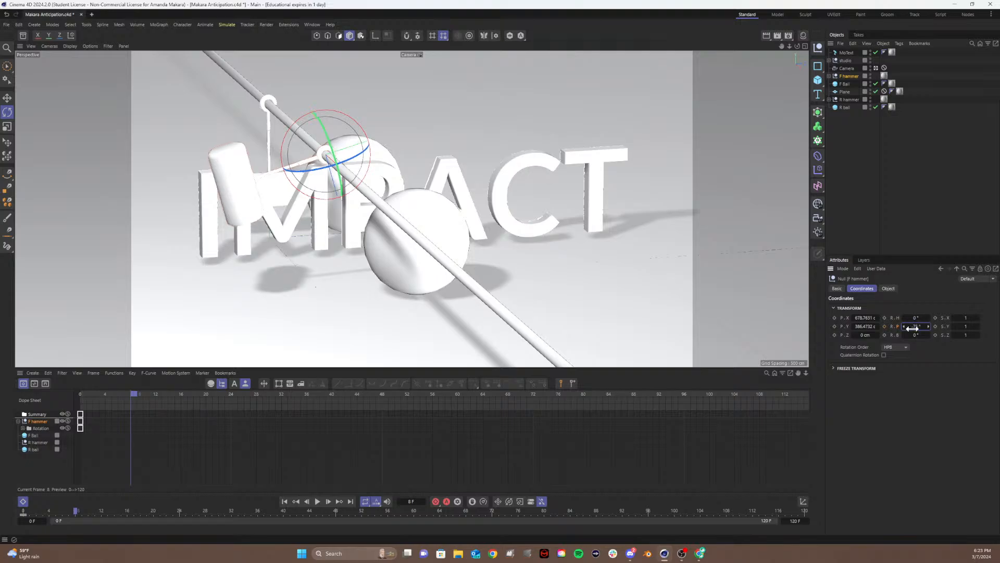
{"action": "left_click", "coordinate": [884, 325]}
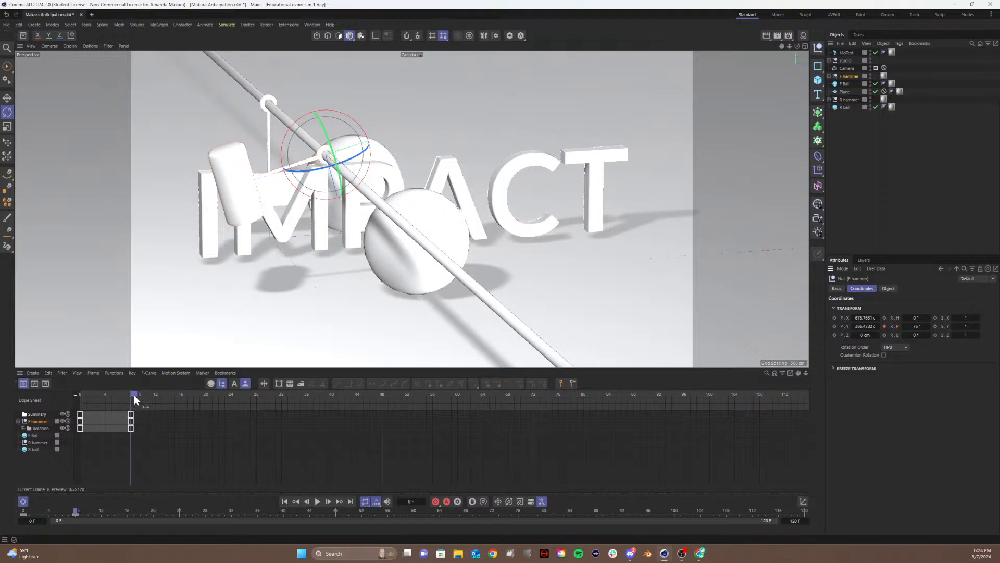
- Set the F hammer's pitch rotation back to 0° on frame 16 and keyframe it
{"action": "left_click_drag", "start_coordinate": [133, 395], "coordinate": [183, 396]}
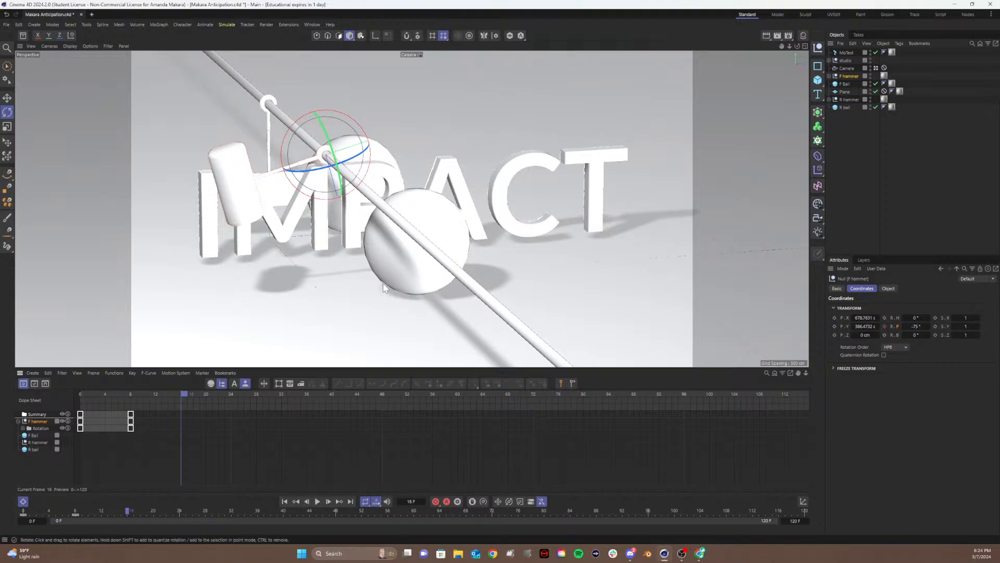
{"action": "left_click_drag", "start_coordinate": [917, 326], "coordinate": [964, 326]}
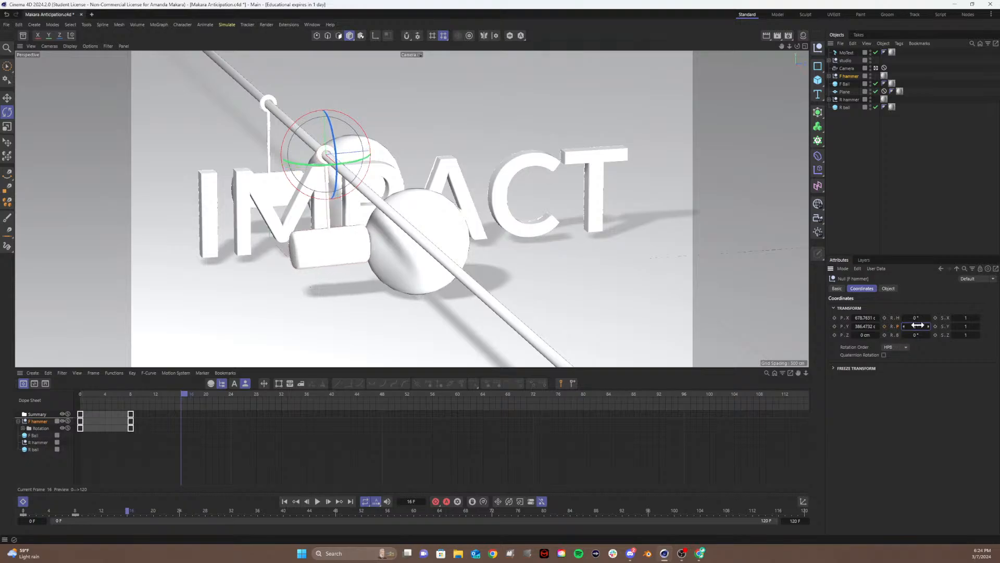
{"action": "type", "text": "0"}
{"action": "key", "text": "Return"}
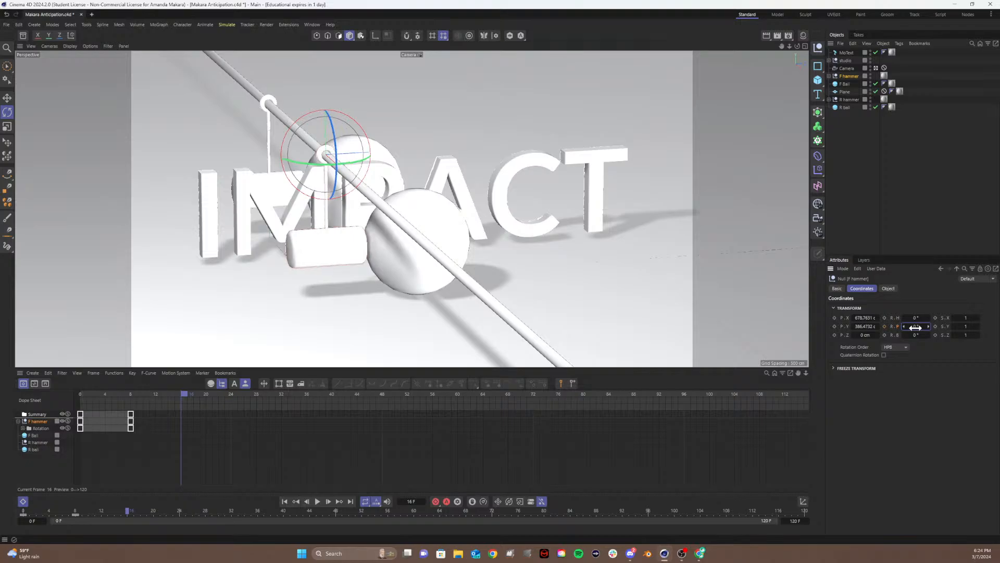
{"action": "left_click", "coordinate": [884, 326]}
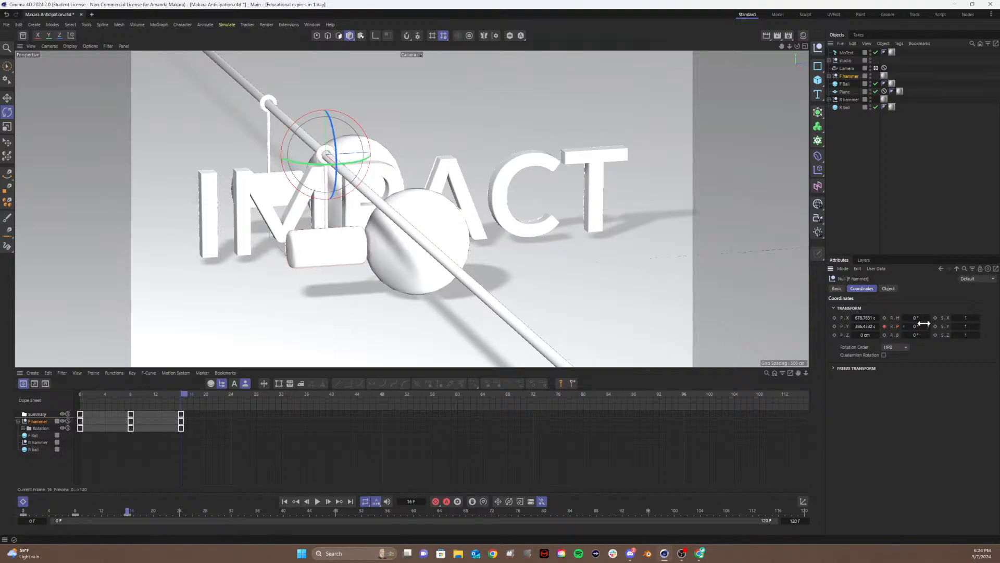
{"action": "left_click", "coordinate": [164, 394]}
{"action": "left_click_drag", "start_coordinate": [161, 391], "coordinate": [233, 423]}
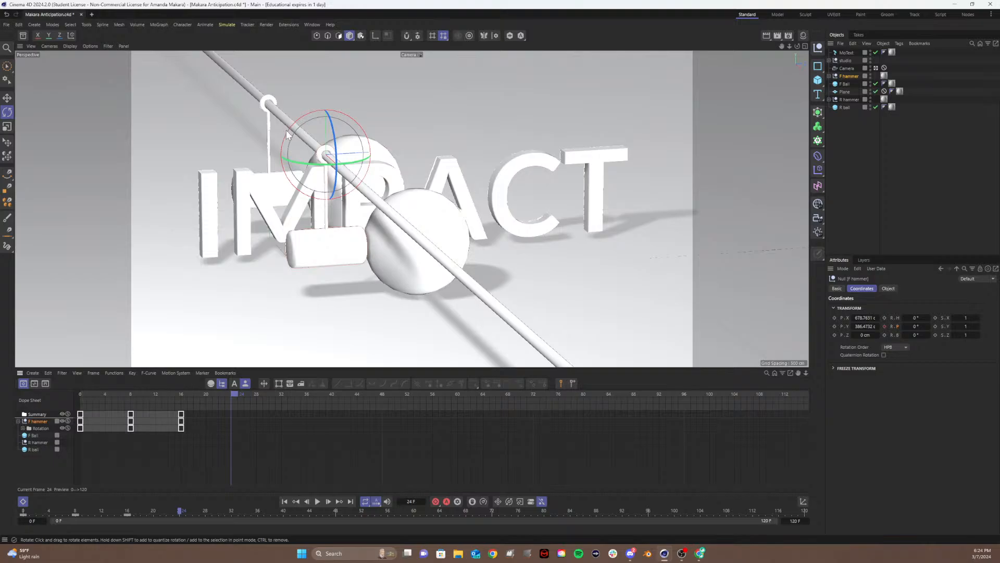
{"action": "mouse_move", "coordinate": [920, 326]}
{"action": "left_mouse_down"}
{"action": "mouse_move", "coordinate": [915, 344]}
{"action": "mouse_move", "coordinate": [879, 336]}
{"action": "mouse_move", "coordinate": [909, 326]}
{"action": "left_mouse_up"}
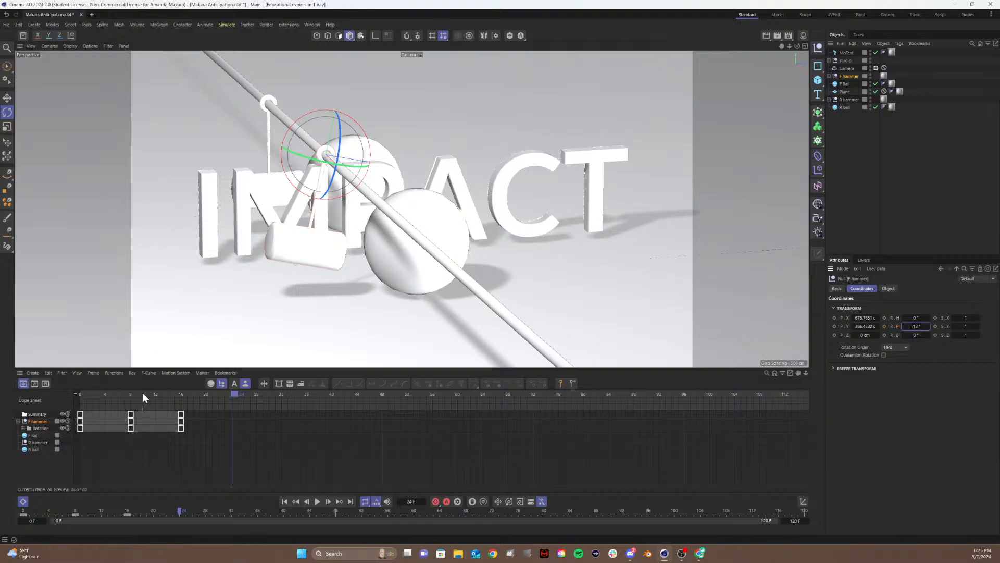
{"action": "left_click_drag", "start_coordinate": [142, 394], "coordinate": [133, 396]}
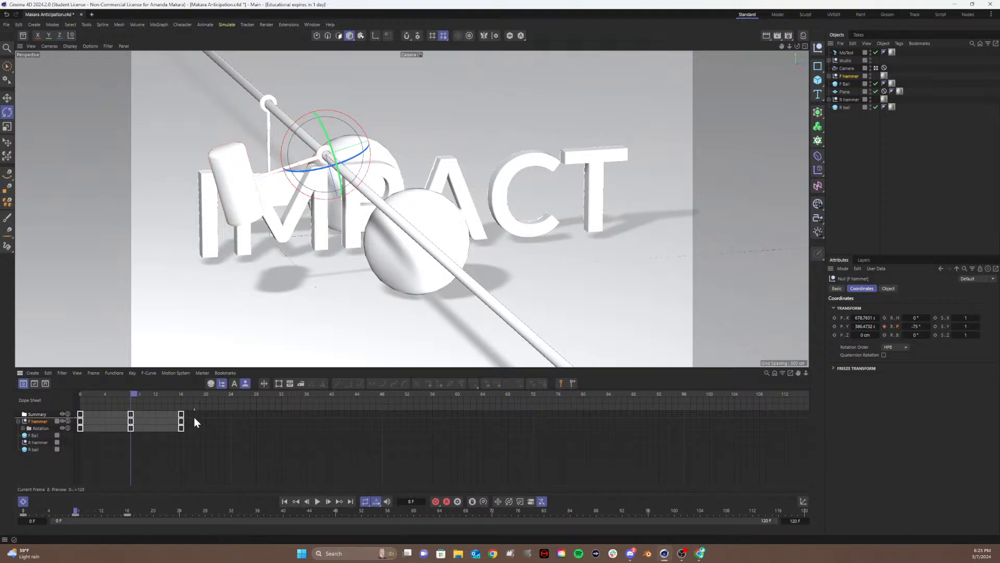
- Set the F hammer's pitch rotation to -50° on frame 24 and keyframe it
{"action": "left_click_drag", "start_coordinate": [183, 394], "coordinate": [234, 402]}
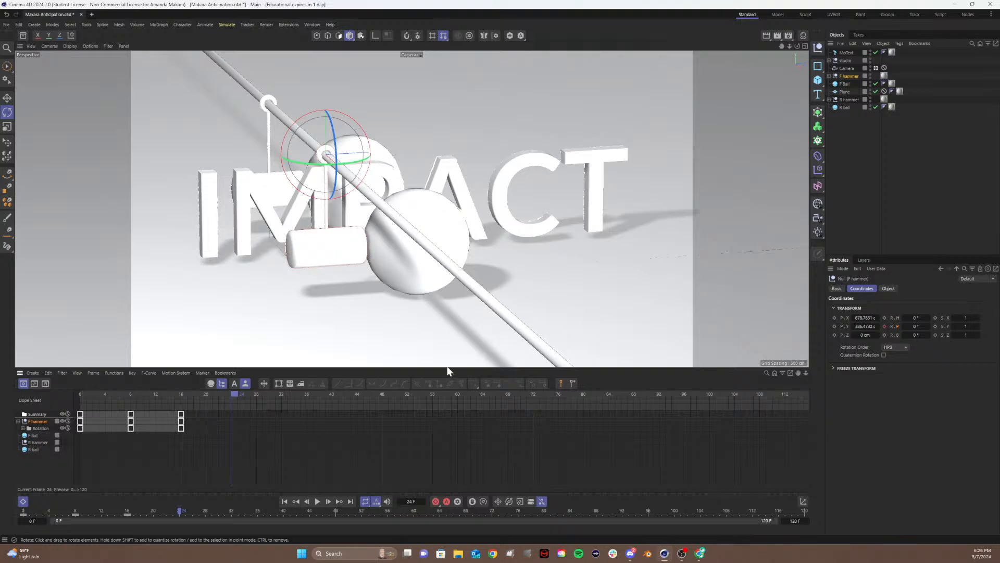
{"action": "left_click_drag", "start_coordinate": [917, 326], "coordinate": [895, 326]}
{"action": "left_click", "coordinate": [916, 326]}
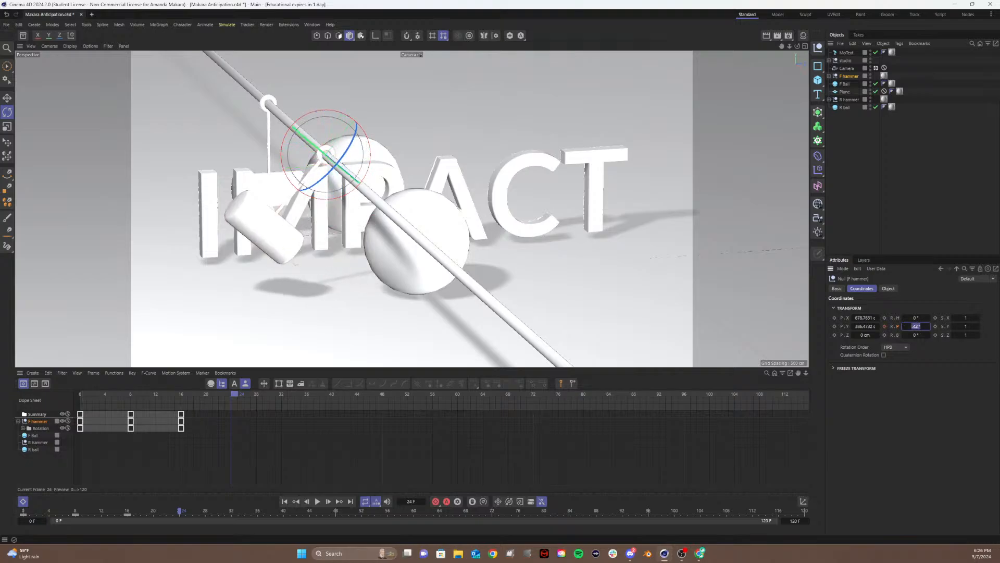
{"action": "type", "text": "-50"}
{"action": "key", "text": "Return"}
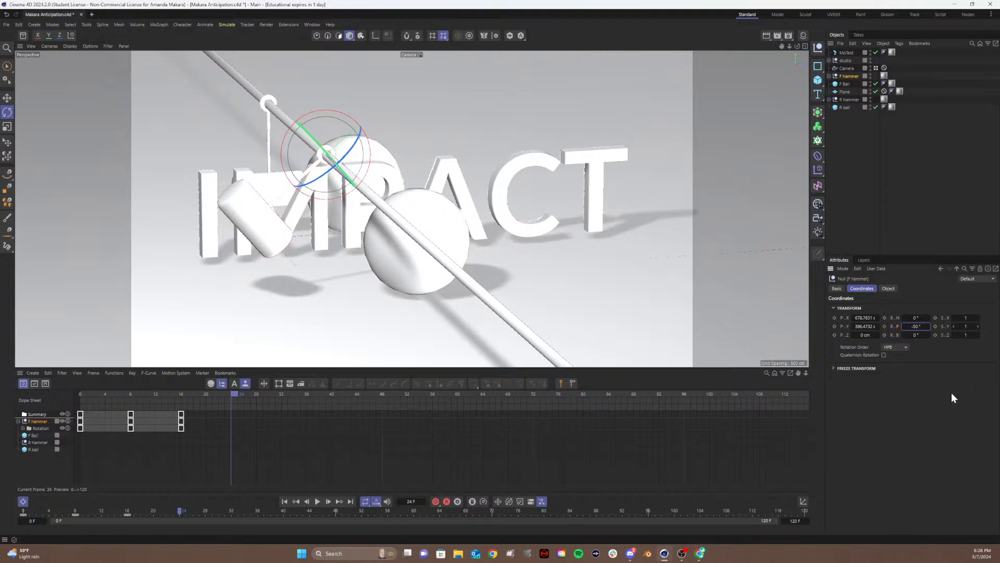
{"action": "left_click", "coordinate": [885, 326]}
- Swing the F hammer forward to a pitch rotation of 35° on frame 32 and keyframe it
{"action": "left_click_drag", "start_coordinate": [239, 394], "coordinate": [289, 399]}
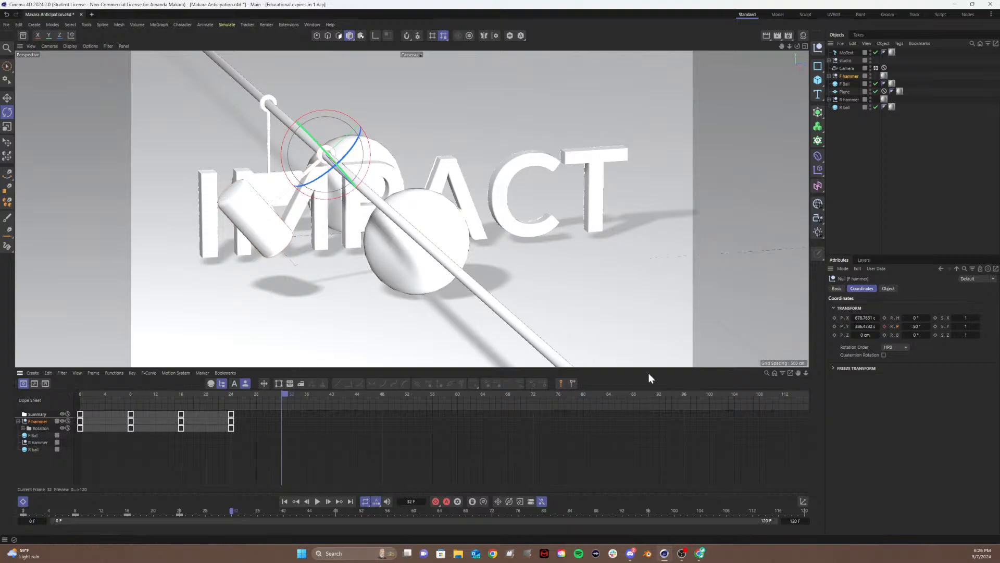
{"action": "left_click_drag", "start_coordinate": [915, 325], "coordinate": [960, 325]}
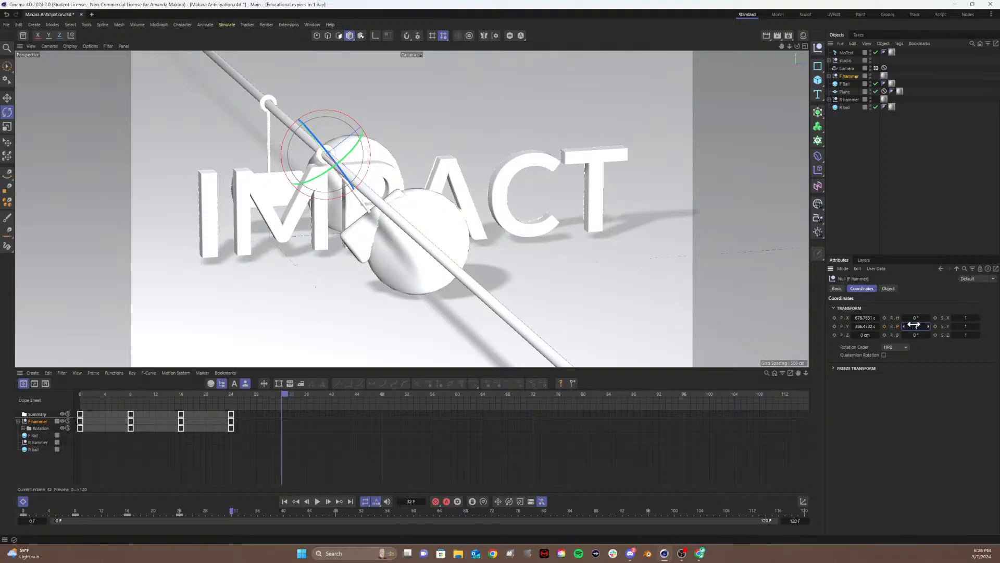
{"action": "left_click", "coordinate": [884, 326]}
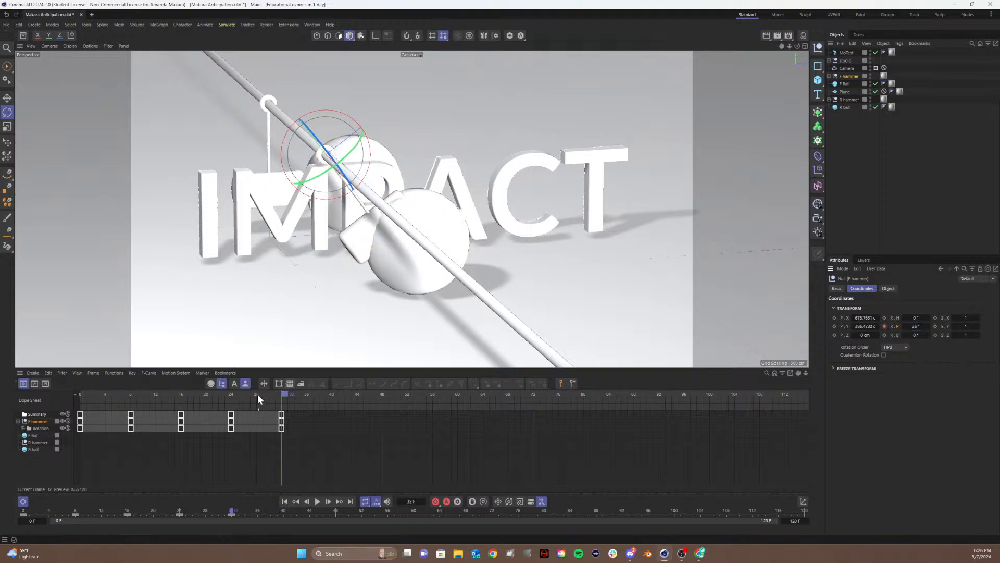
- Set the F hammer's pitch rotation to -35° on frame 40 and keyframe it
{"action": "left_click_drag", "start_coordinate": [233, 392], "coordinate": [335, 394]}
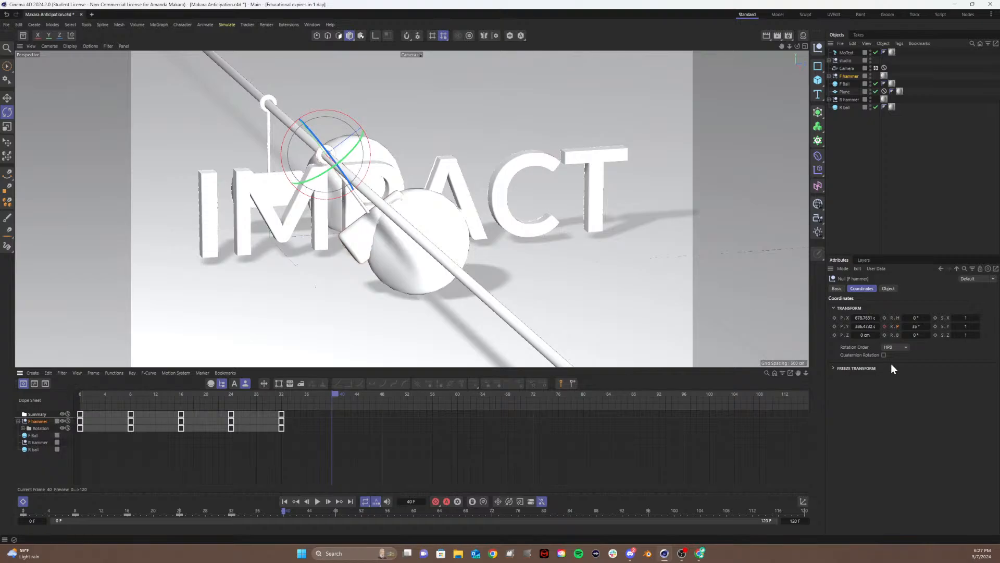
{"action": "double_click", "coordinate": [915, 329]}
{"action": "type", "text": "-35"}
{"action": "key", "text": "Return"}
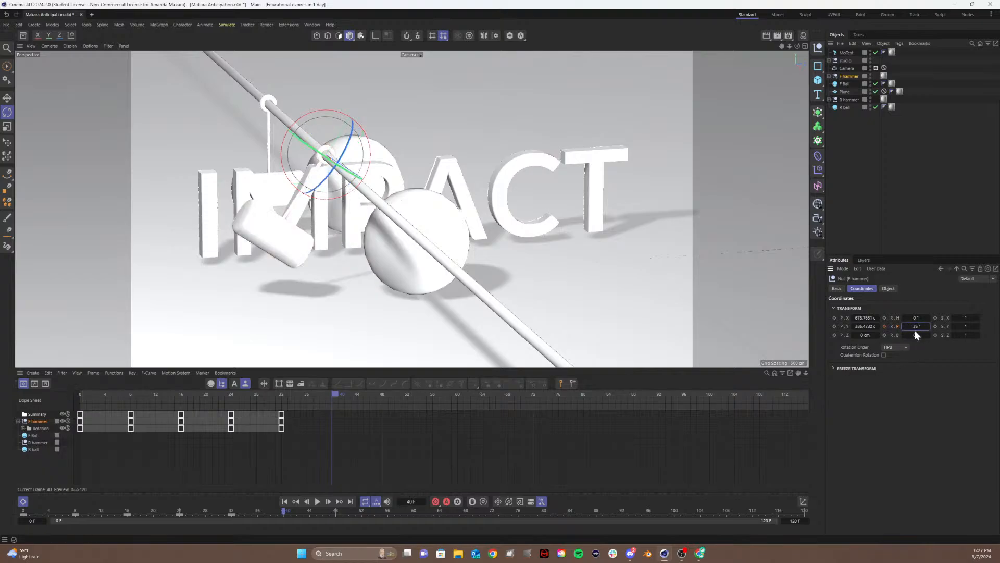
{"action": "left_click", "coordinate": [883, 327]}
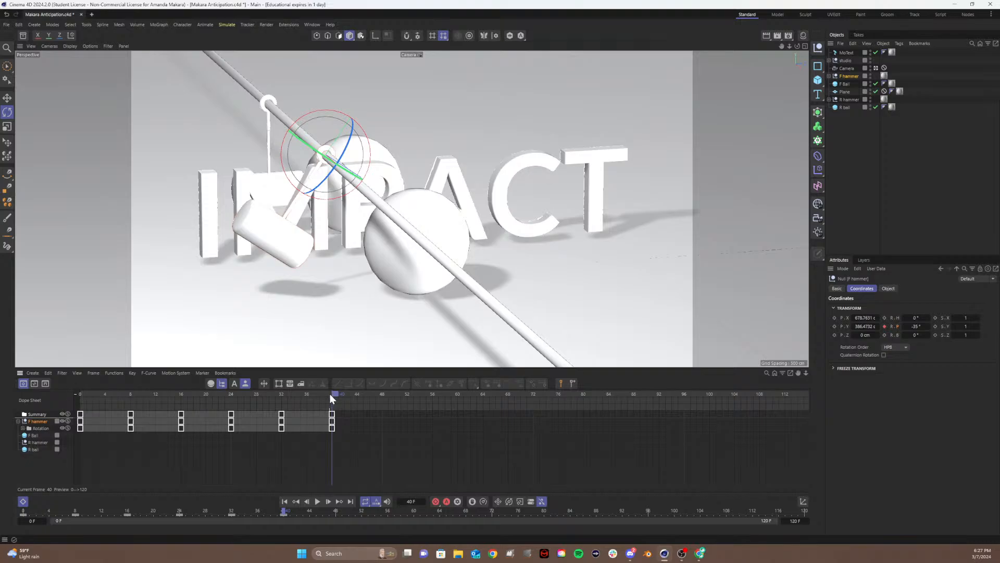
- Set the F hammer's pitch rotation to 20° on frame 48 and keyframe it
{"action": "left_click_drag", "start_coordinate": [337, 392], "coordinate": [386, 395]}
{"action": "left_click_drag", "start_coordinate": [911, 326], "coordinate": [912, 328]}
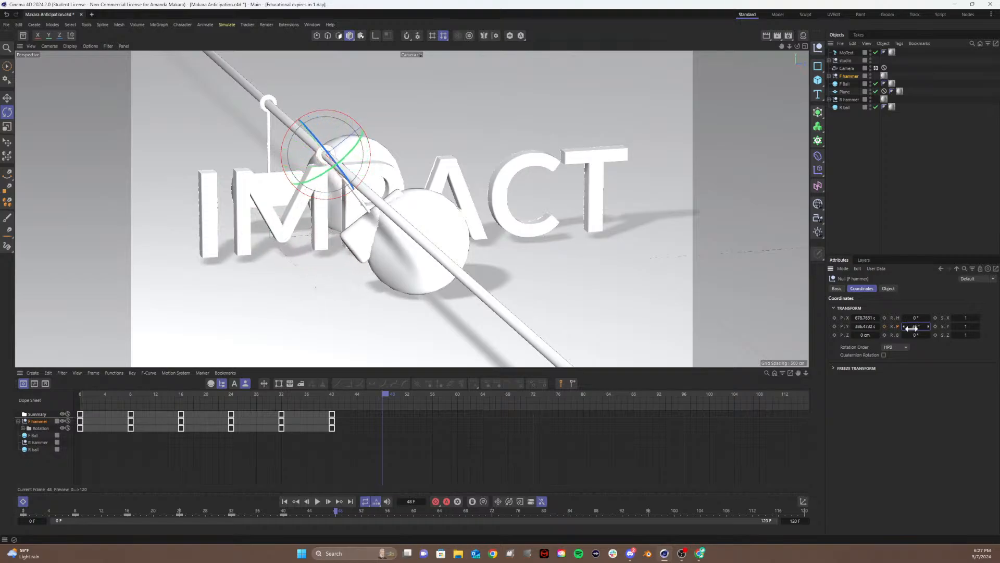
{"action": "left_click", "coordinate": [912, 326]}
{"action": "type", "text": "20"}
{"action": "key", "text": "Return"}
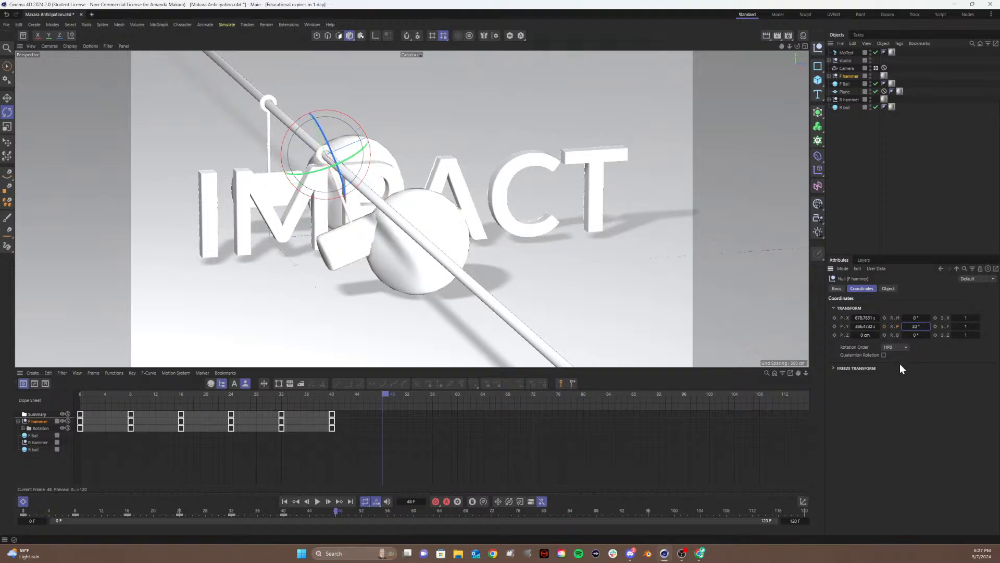
{"action": "left_click", "coordinate": [884, 326]}
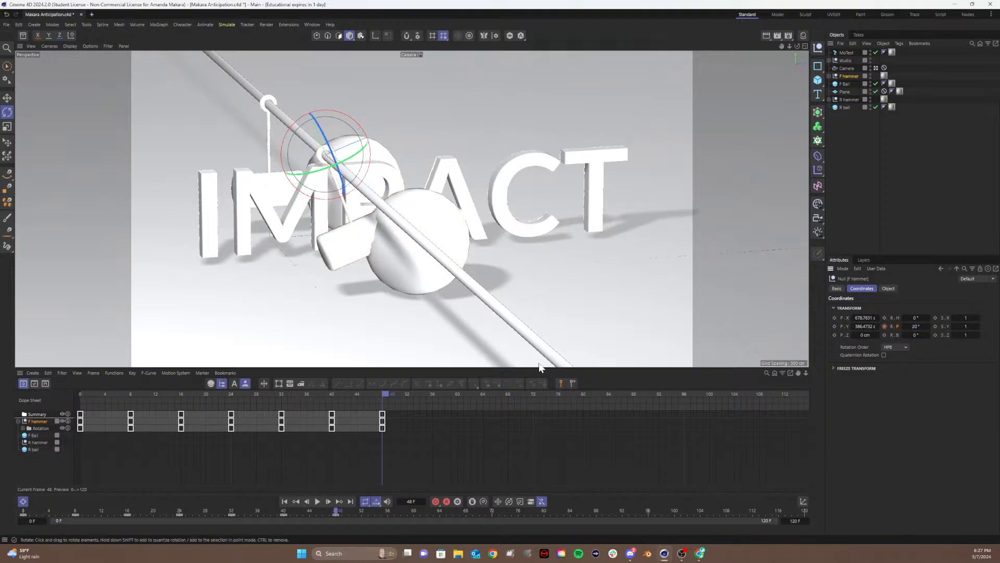
- Set the F hammer's pitch rotation to -20° on frame 56 and keyframe it
{"action": "left_click_drag", "start_coordinate": [361, 398], "coordinate": [434, 428]}
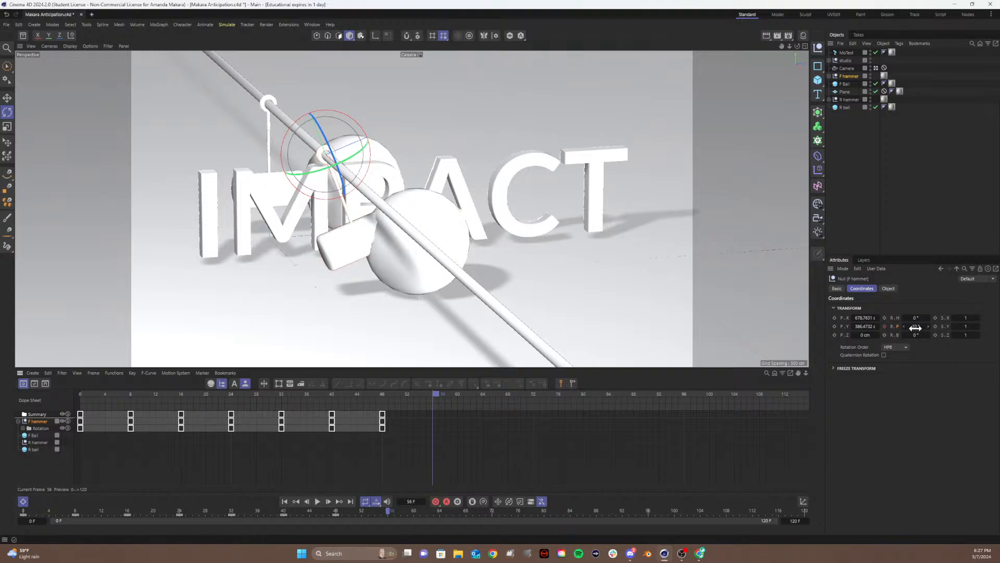
{"action": "left_click", "coordinate": [340, 394]}
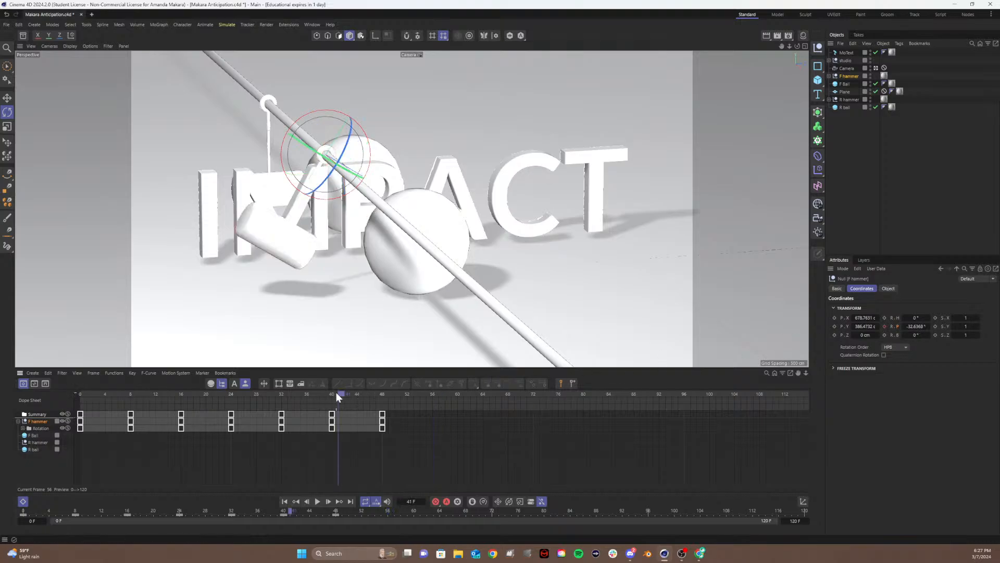
{"action": "left_click_drag", "start_coordinate": [336, 396], "coordinate": [434, 393]}
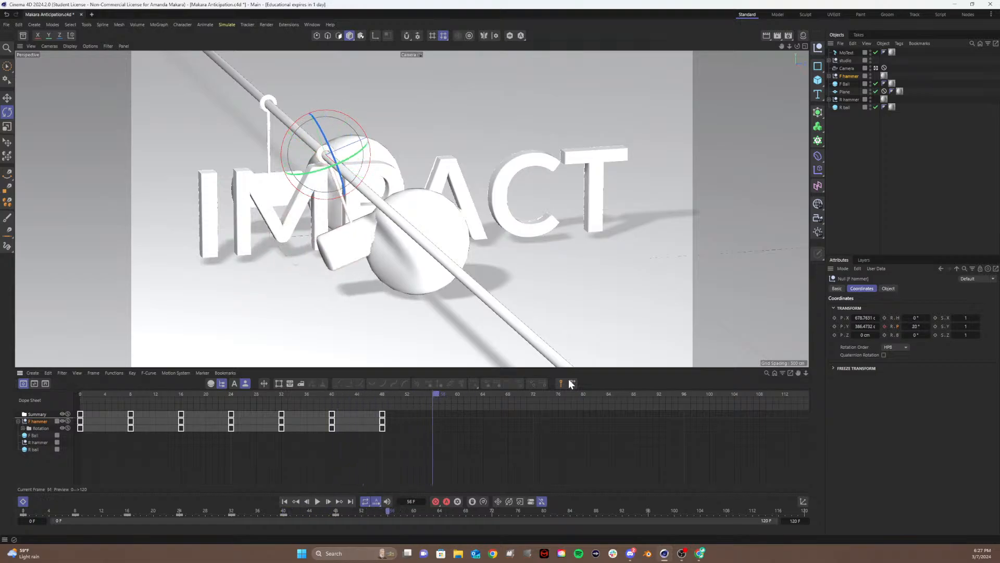
{"action": "left_click", "coordinate": [918, 326]}
{"action": "type", "text": "-20"}
{"action": "key", "text": "Return"}
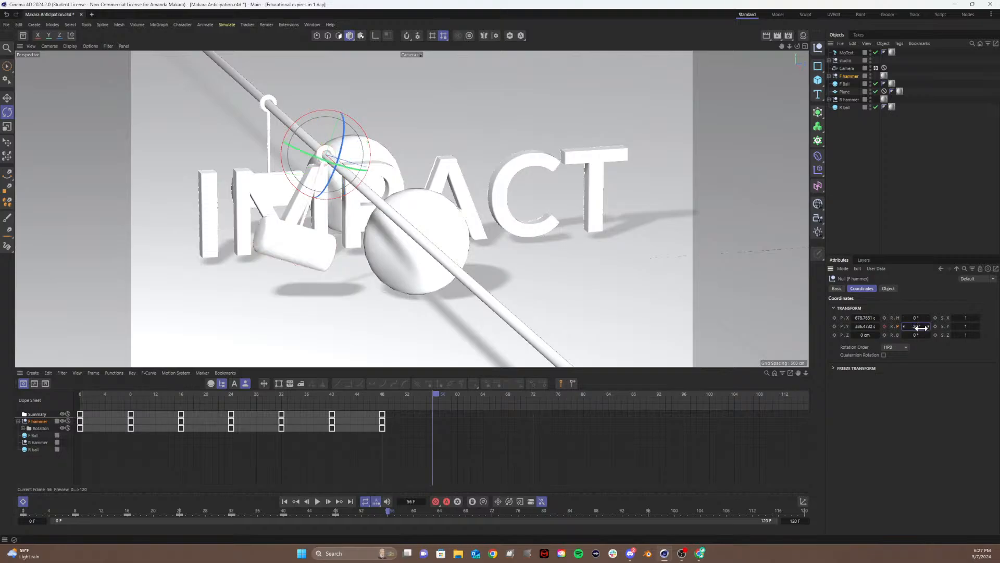
{"action": "left_click", "coordinate": [884, 326]}
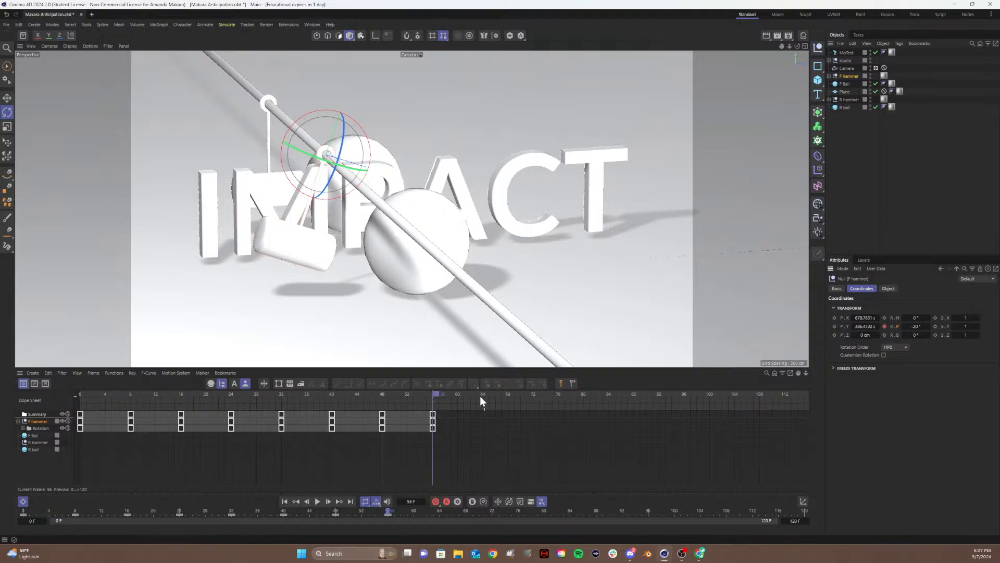
- Swing the F hammer to a pitch rotation of 10° on frame 64 and keyframe it
{"action": "left_click", "coordinate": [455, 394]}
{"action": "left_click_drag", "start_coordinate": [488, 397], "coordinate": [482, 400]}
{"action": "double_click", "coordinate": [917, 326]}
{"action": "type", "text": "10"}
{"action": "key", "text": "Return"}
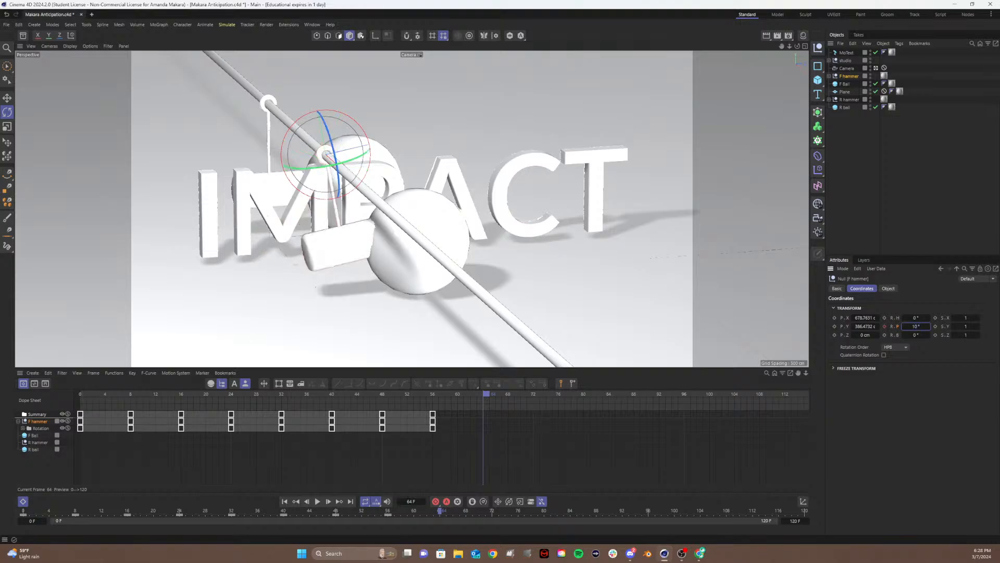
{"action": "left_click", "coordinate": [886, 326]}
- Set the F hammer's pitch rotation to -10° on frame 72 and keyframe it
{"action": "left_click_drag", "start_coordinate": [498, 393], "coordinate": [533, 392]}
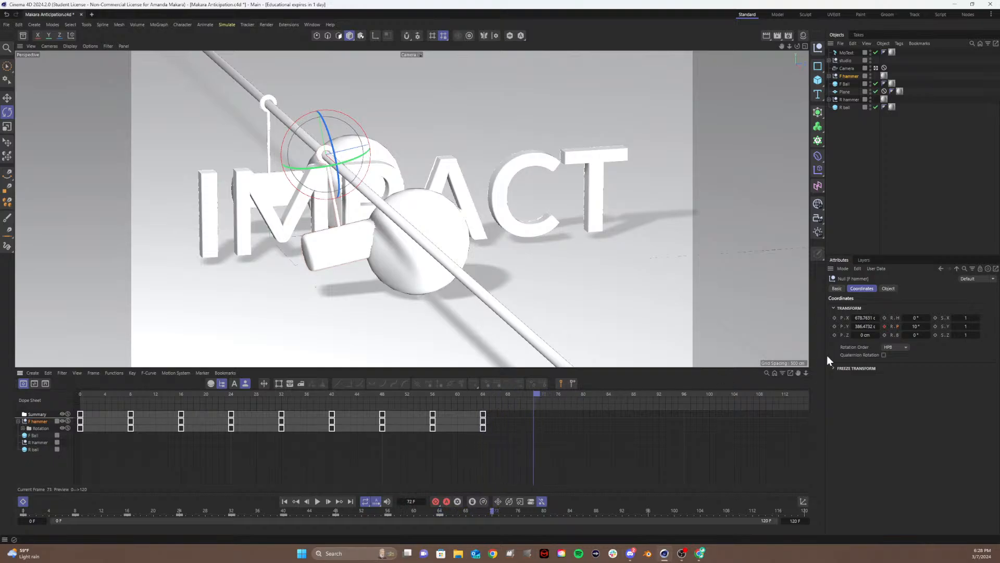
{"action": "left_click", "coordinate": [915, 326]}
{"action": "key", "text": "BackSpace"}
{"action": "type", "text": "-10"}
{"action": "key", "text": "Return"}
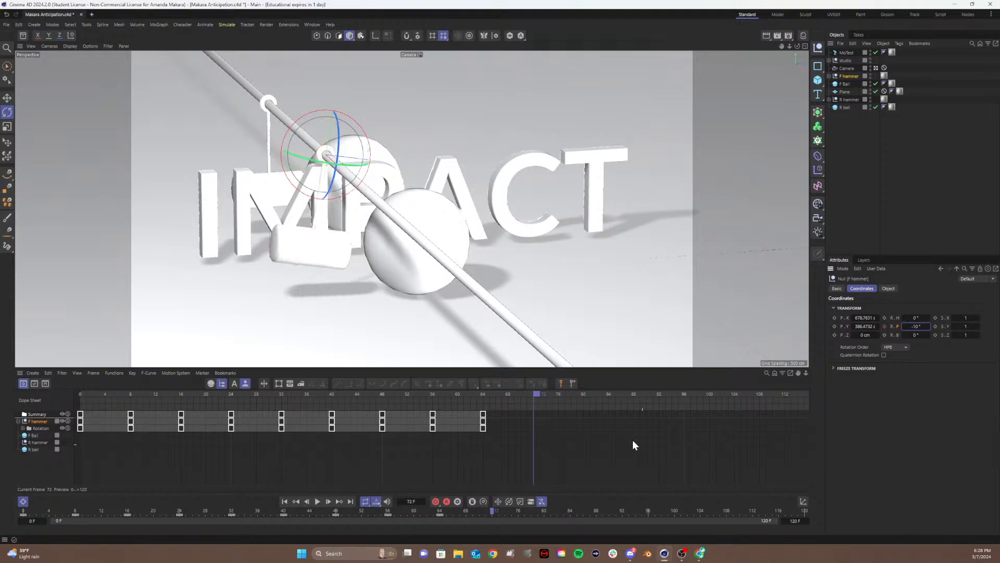
{"action": "left_click", "coordinate": [885, 326]}
- Set the F hammer's pitch rotation to 5° on frame 80 and keyframe it
{"action": "left_click_drag", "start_coordinate": [547, 396], "coordinate": [582, 406]}
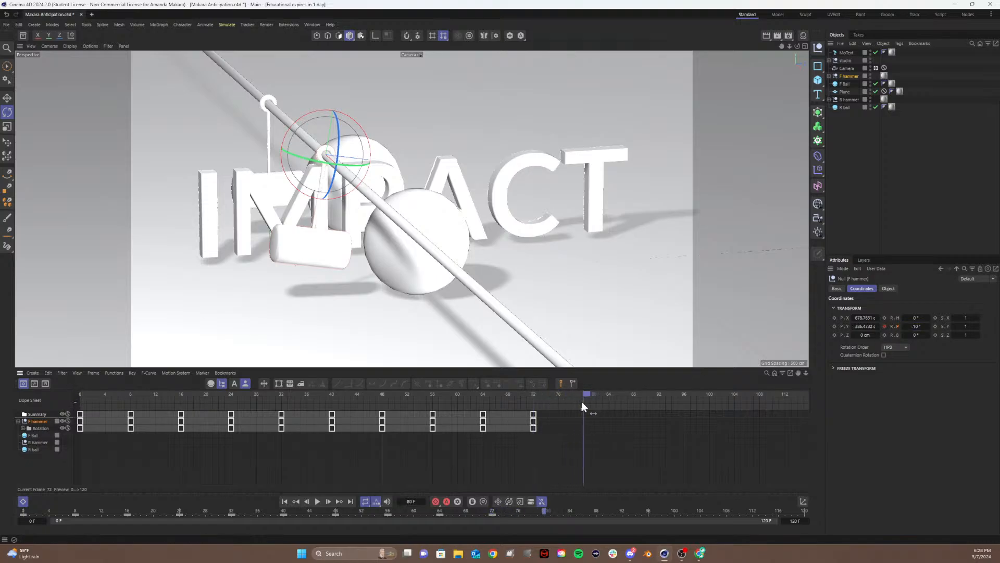
{"action": "left_click", "coordinate": [913, 326]}
{"action": "type", "text": "5"}
{"action": "key", "text": "Return"}
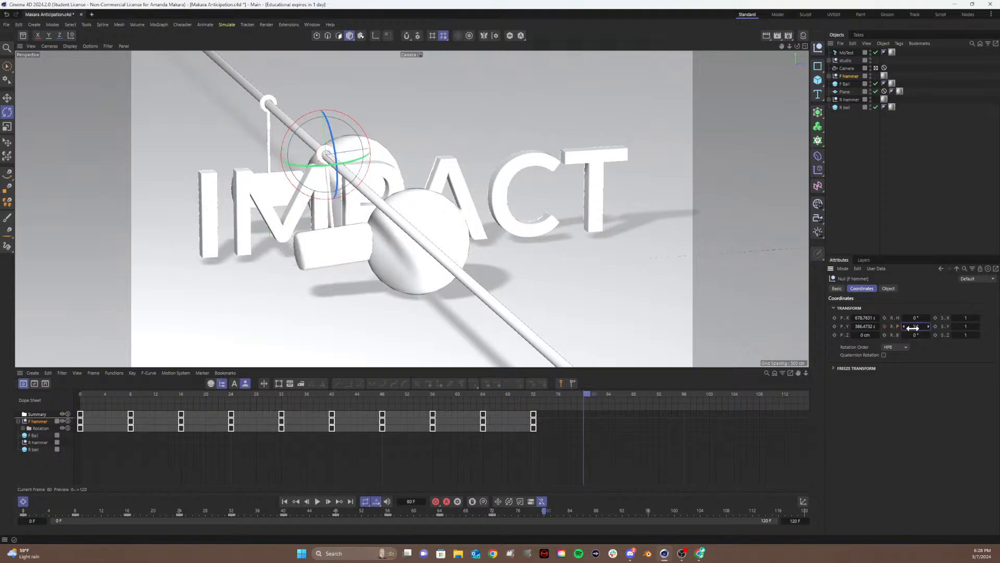
{"action": "left_click", "coordinate": [885, 326]}
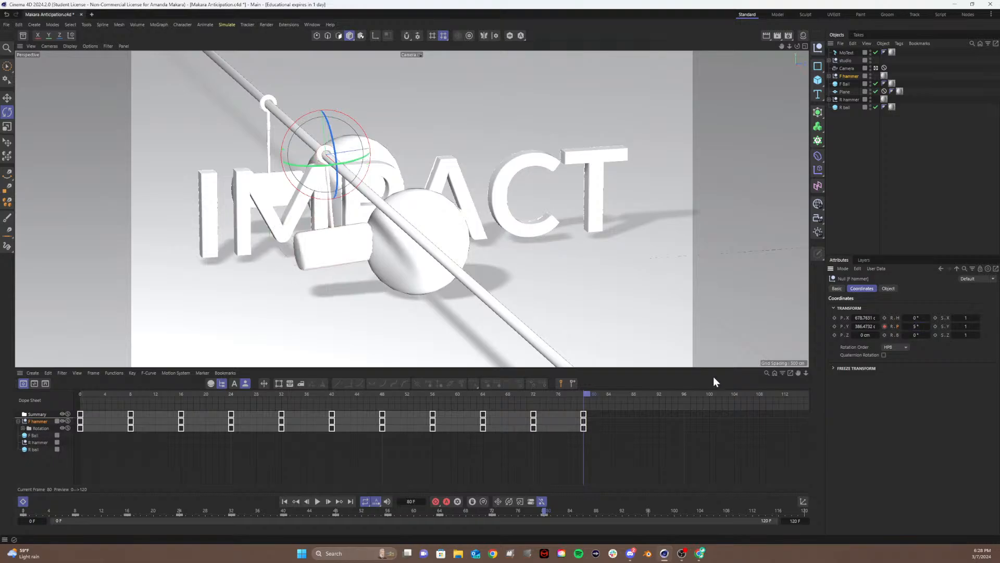
- Change the F hammer's pitch rotation on frame 80 to 4° and update its keyframe
{"action": "mouse_move", "coordinate": [598, 395]}
{"action": "left_mouse_down"}
{"action": "mouse_move", "coordinate": [641, 395]}
{"action": "mouse_move", "coordinate": [583, 397]}
{"action": "left_mouse_up"}
{"action": "double_click", "coordinate": [918, 325]}
{"action": "type", "text": "3"}
{"action": "key", "text": "Return"}
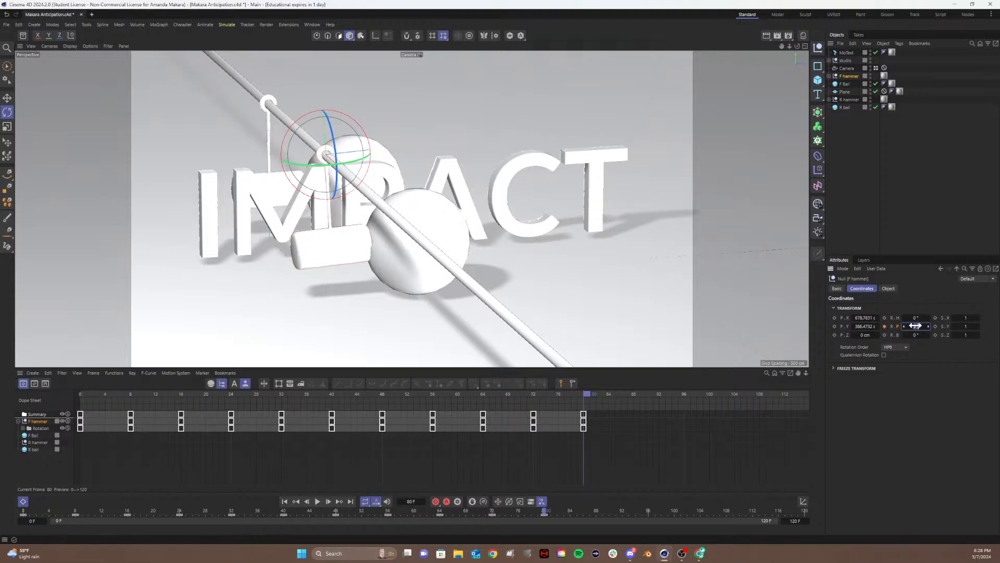
{"action": "left_click_drag", "start_coordinate": [916, 326], "coordinate": [919, 325]}
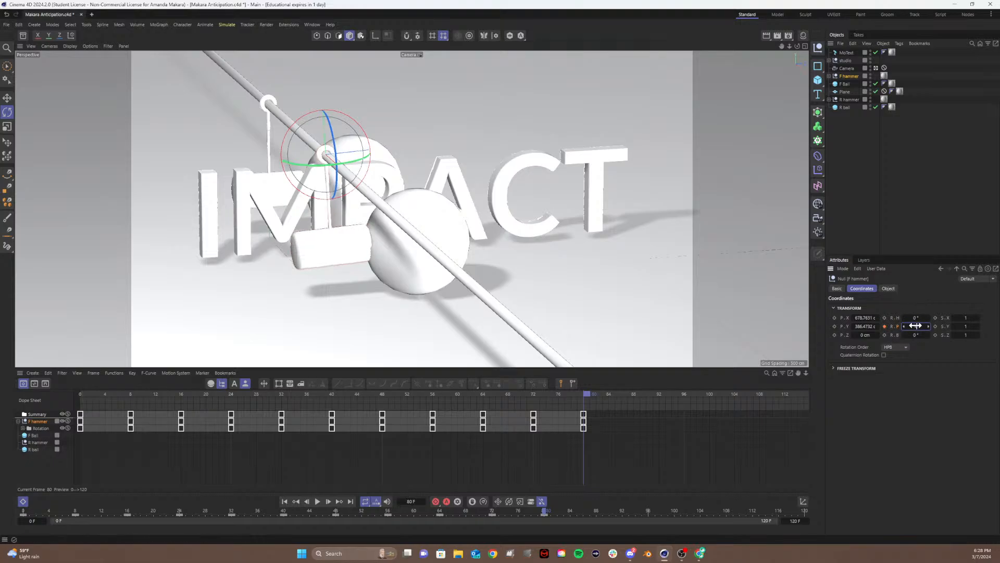
{"action": "left_click", "coordinate": [884, 326]}
- Set the F hammer's pitch rotation to 3° on frame 88 and keyframe it
{"action": "left_click_drag", "start_coordinate": [612, 394], "coordinate": [633, 398]}
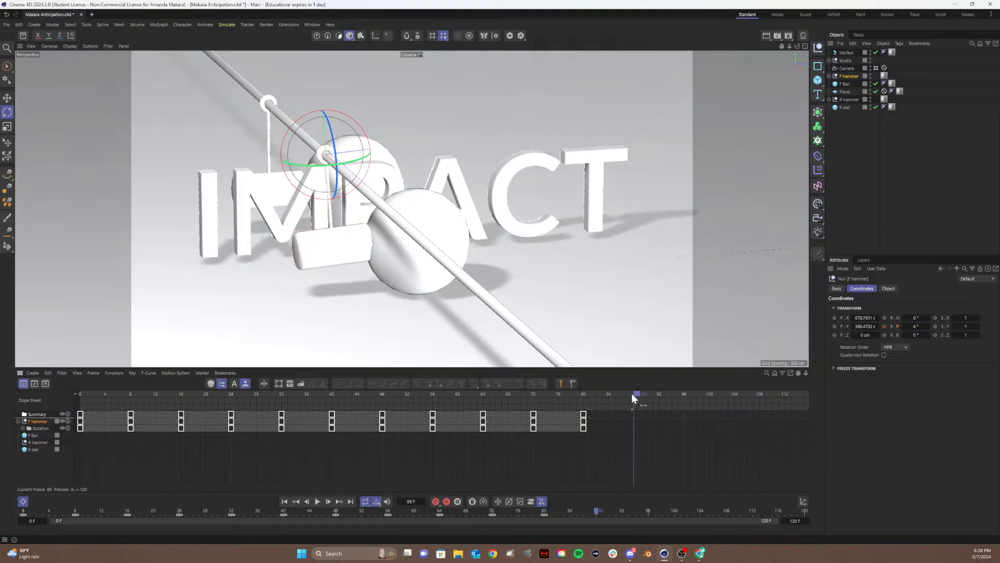
{"action": "double_click", "coordinate": [918, 326]}
{"action": "type", "text": "3"}
{"action": "key", "text": "Return"}
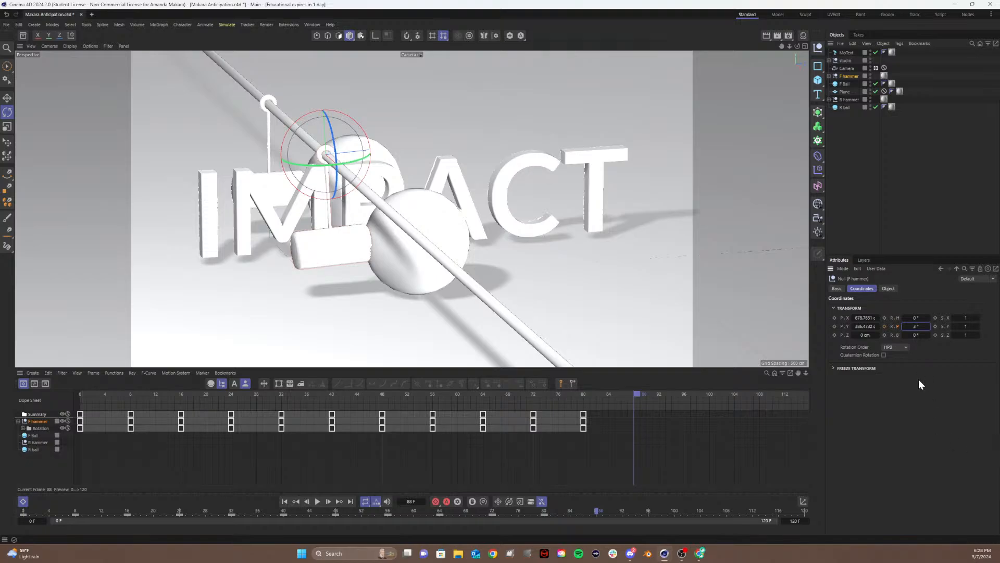
{"action": "left_click", "coordinate": [884, 326]}
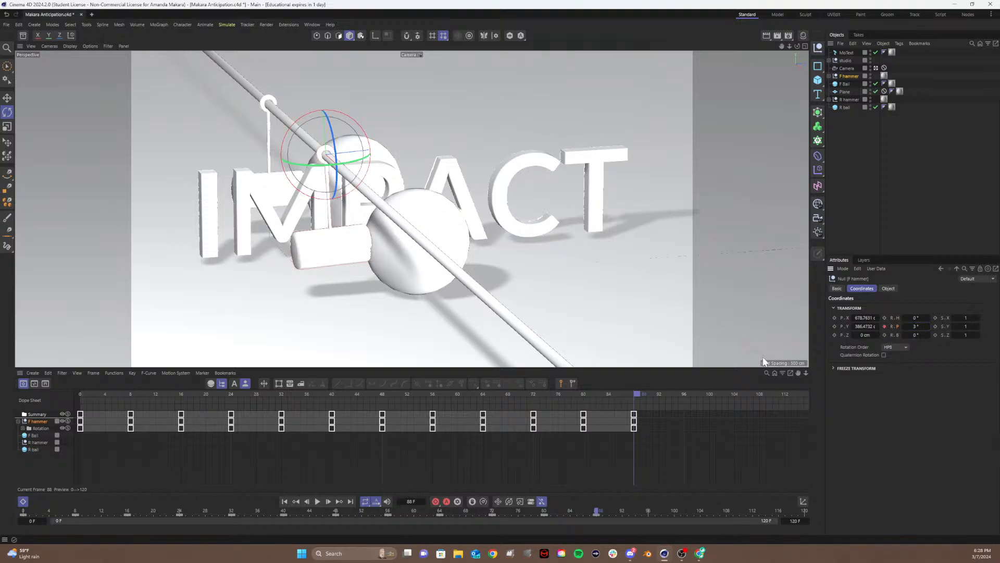
- Change the F hammer's pitch rotation on frame 88 to -3° and update its keyframe
{"action": "double_click", "coordinate": [912, 325]}
{"action": "type", "text": "-3"}
{"action": "key", "text": "Return"}
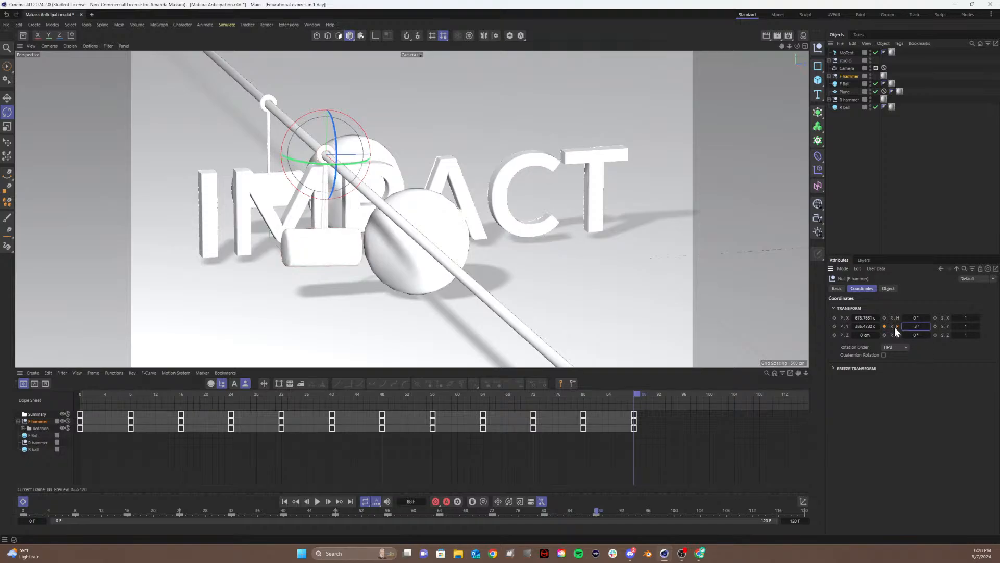
{"action": "left_click", "coordinate": [884, 325]}
- Bring the F hammer to rest with a pitch rotation of 0° on frame 96 and keyframe it
{"action": "left_click_drag", "start_coordinate": [649, 395], "coordinate": [684, 397]}
{"action": "left_click", "coordinate": [918, 326]}
{"action": "type", "text": "0"}
{"action": "key", "text": "Return"}
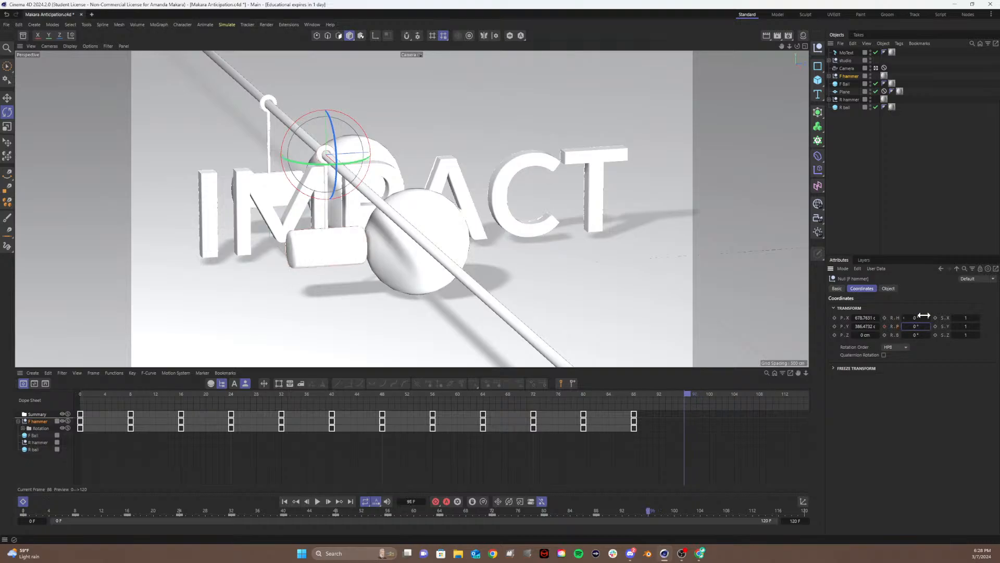
{"action": "left_click", "coordinate": [884, 326]}
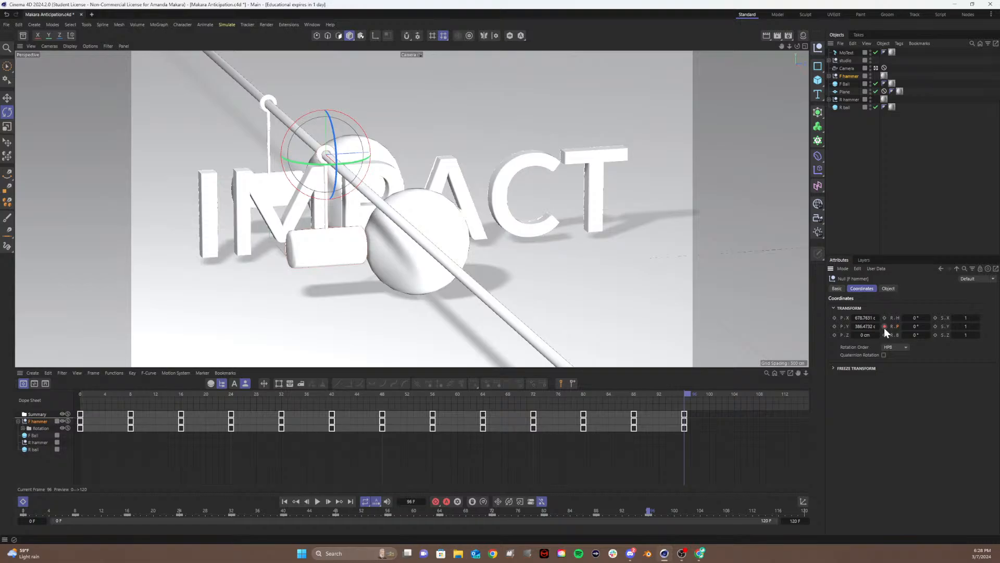
- Play back the animation to review the F hammer's diminishing swing
{"action": "left_click", "coordinate": [112, 394]}
{"action": "key", "text": "F8"}
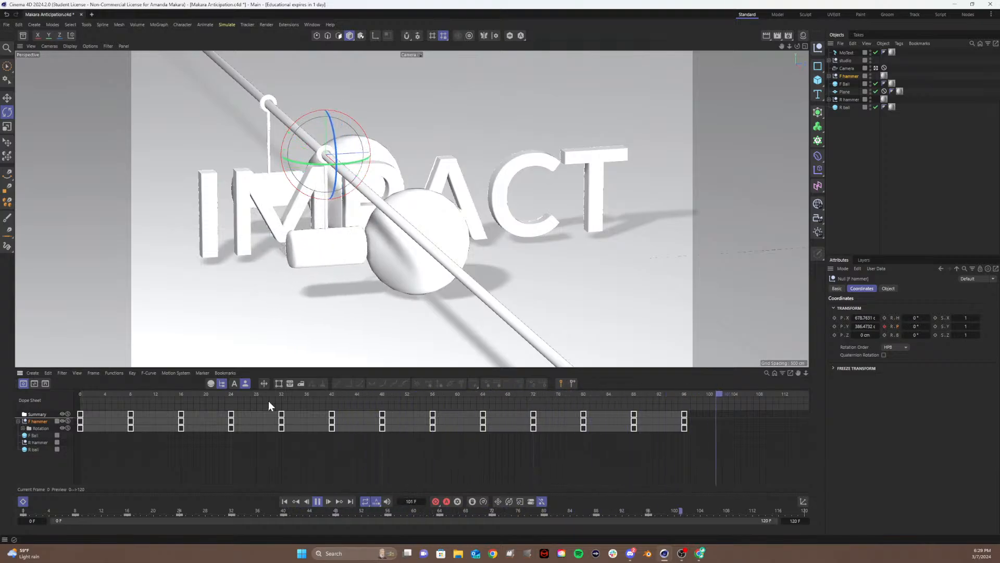
{"action": "key", "text": "F8"}
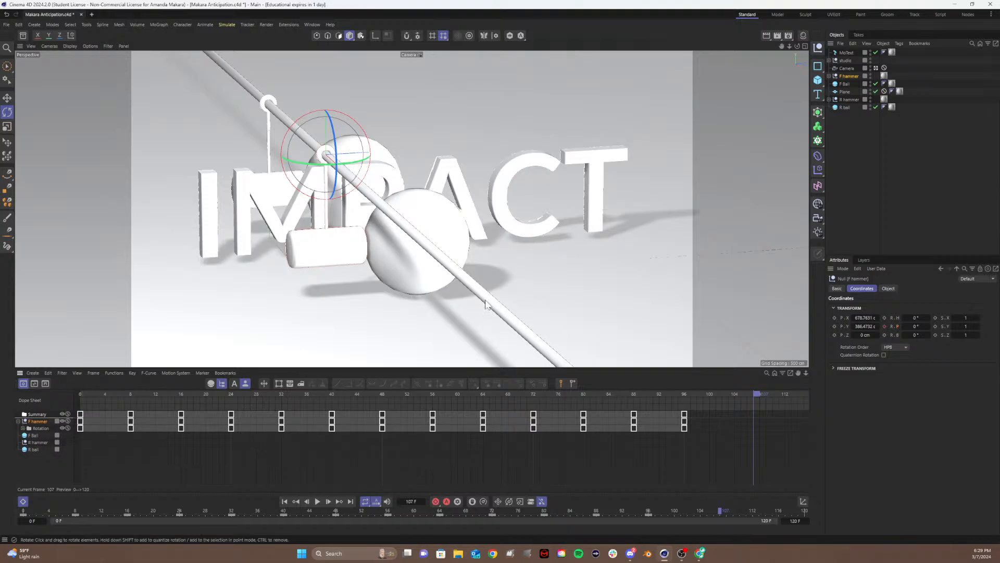
- Show the F hammer's pitch rotation track in F-Curve mode, with the timeline enlarged and the whole curve framed
{"action": "left_click", "coordinate": [36, 384]}
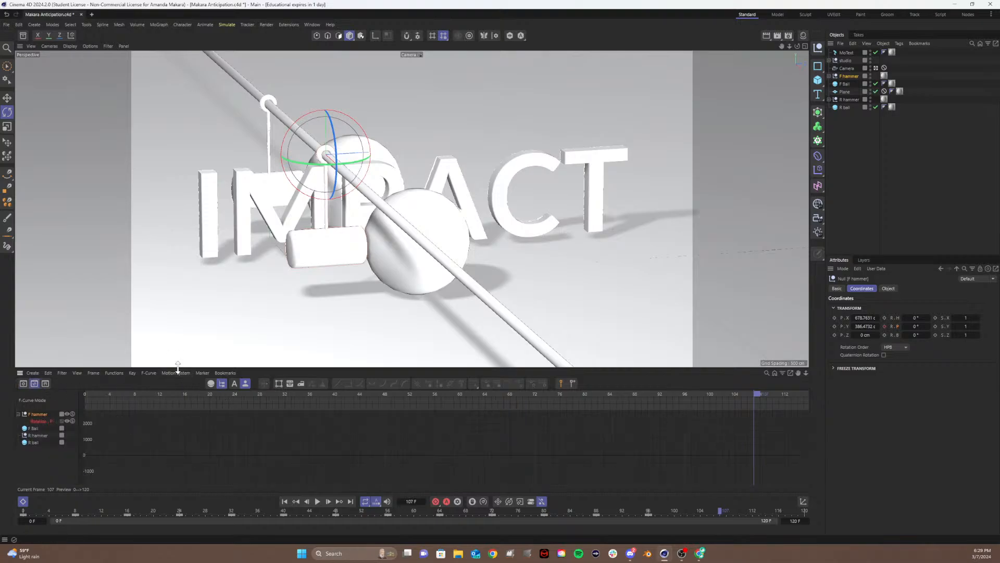
{"action": "left_click_drag", "start_coordinate": [178, 367], "coordinate": [189, 319]}
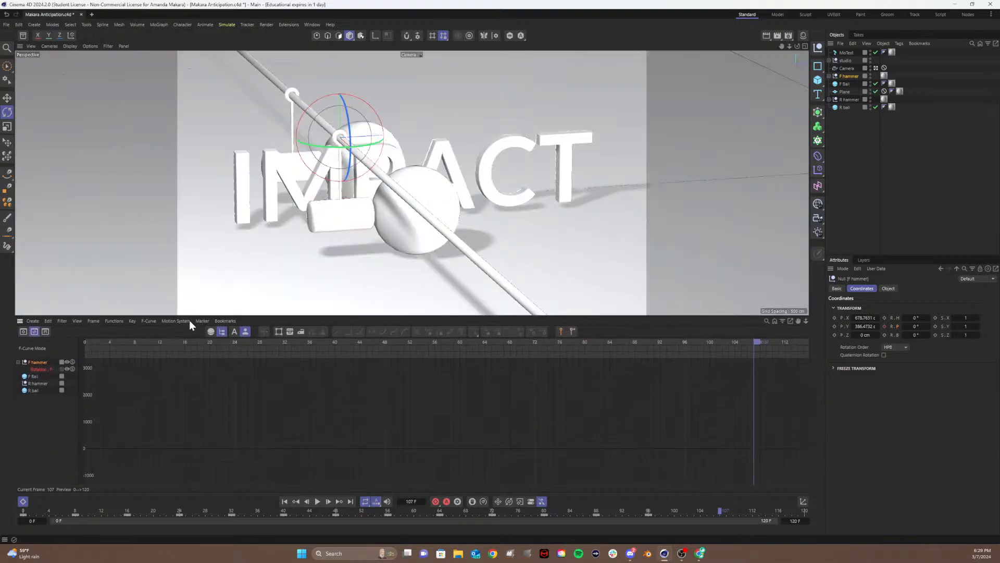
{"action": "left_click", "coordinate": [41, 369]}
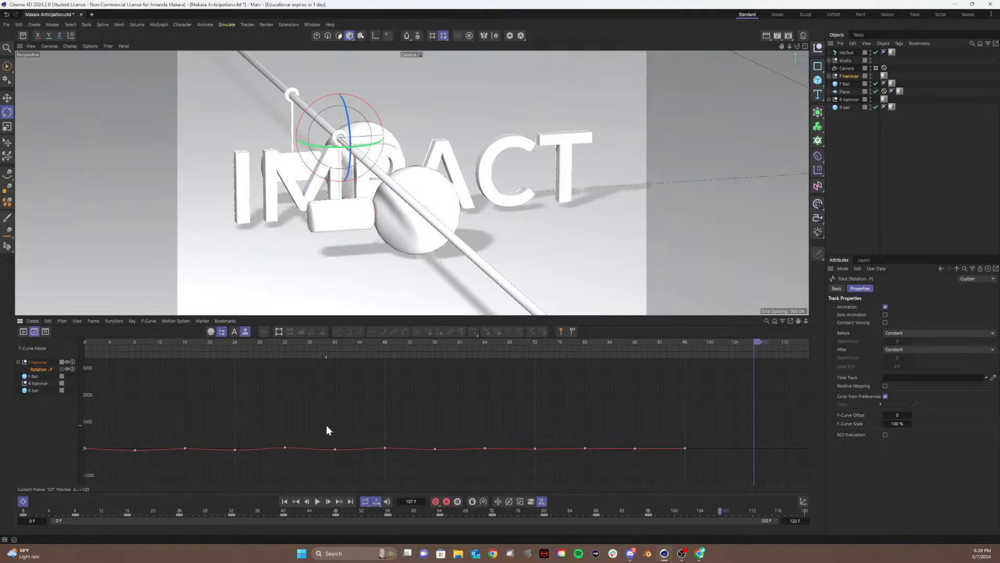
{"action": "key", "text": "h"}
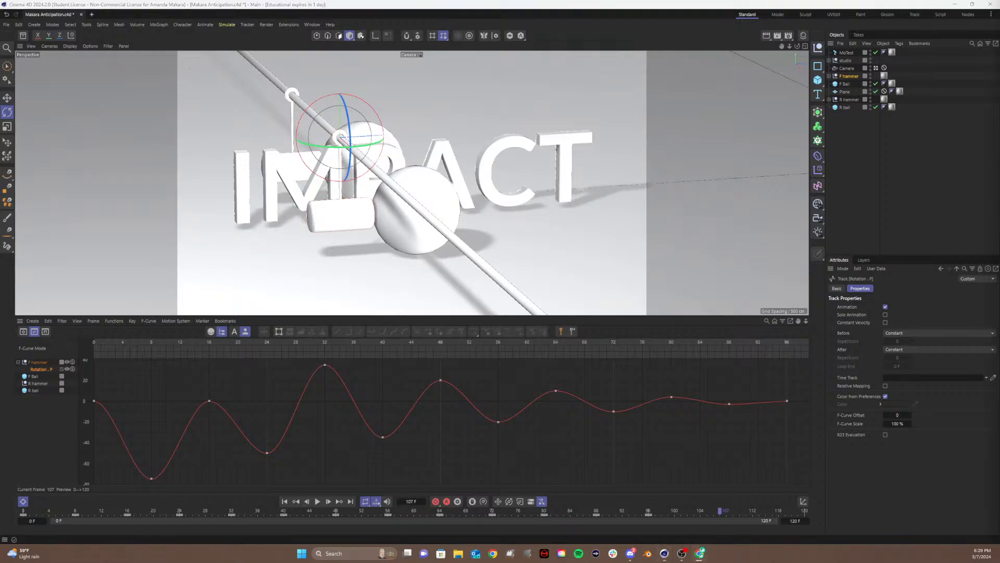
- Switch to Chrome, search for "sine wave", examine the Investopedia sine wave graph, and return to Cinema 4D
{"action": "left_click_drag", "start_coordinate": [999, 104], "coordinate": [311, 17]}
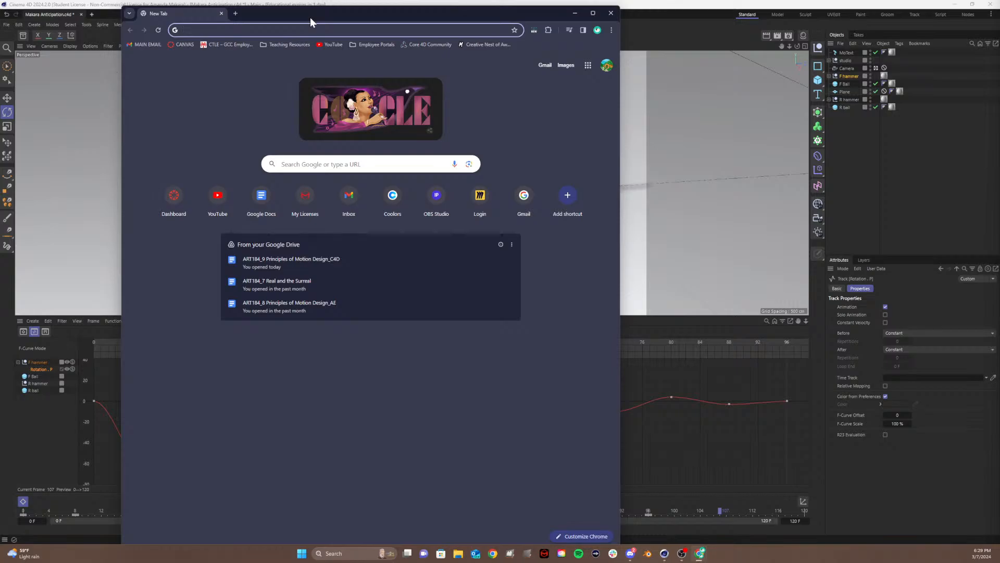
{"action": "type", "text": "sine wave"}
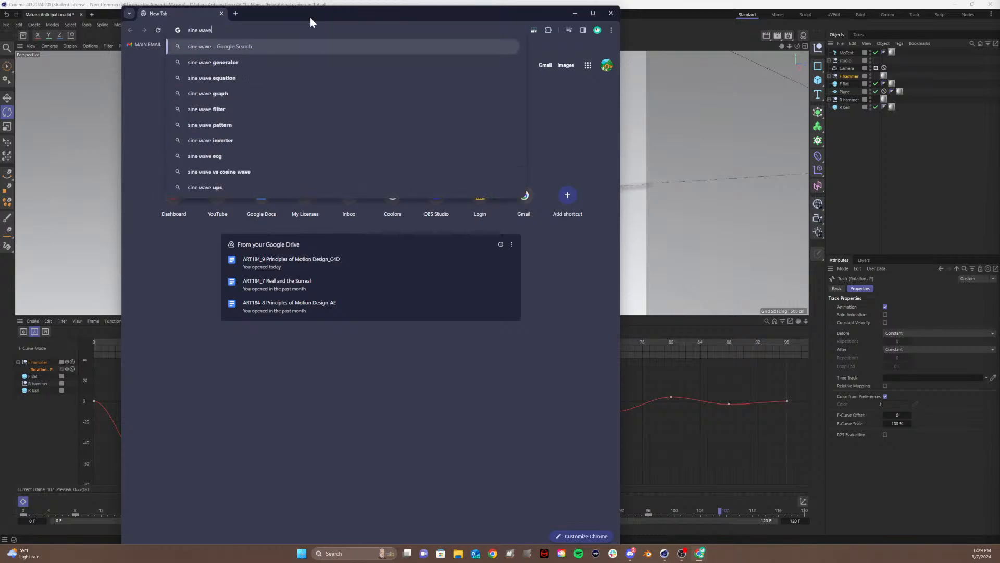
{"action": "key", "text": "Return"}
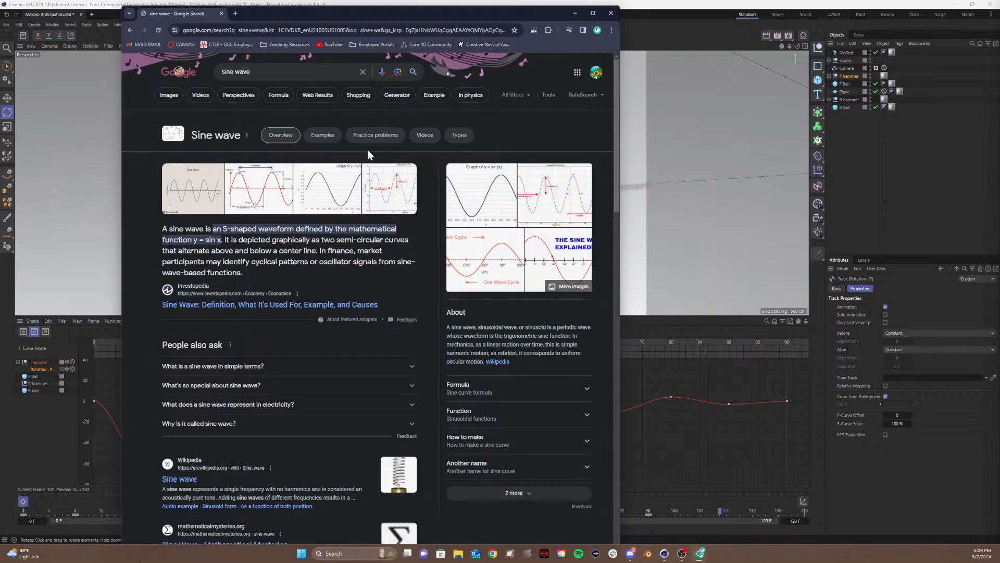
{"action": "left_click", "coordinate": [588, 14]}
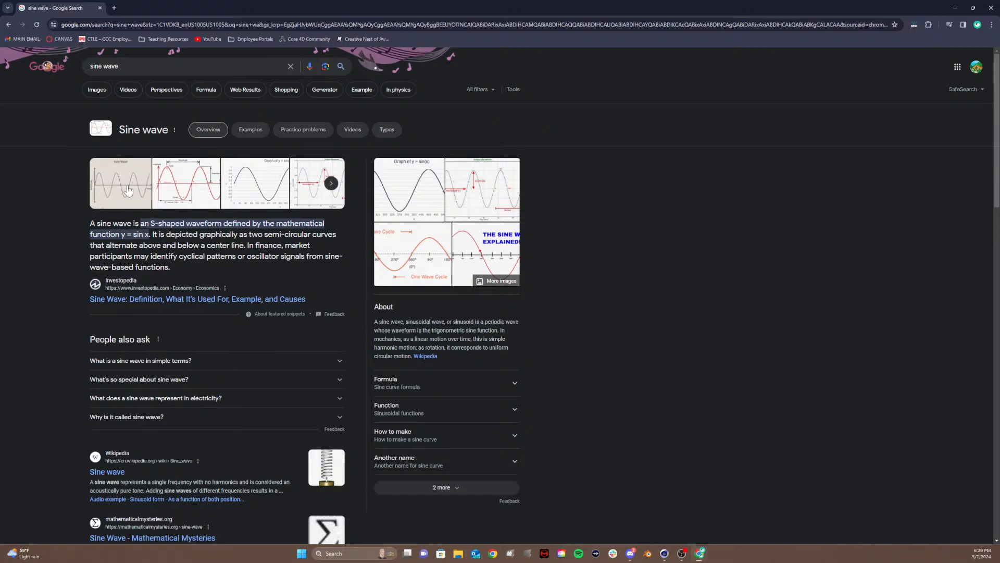
{"action": "left_click", "coordinate": [128, 190]}
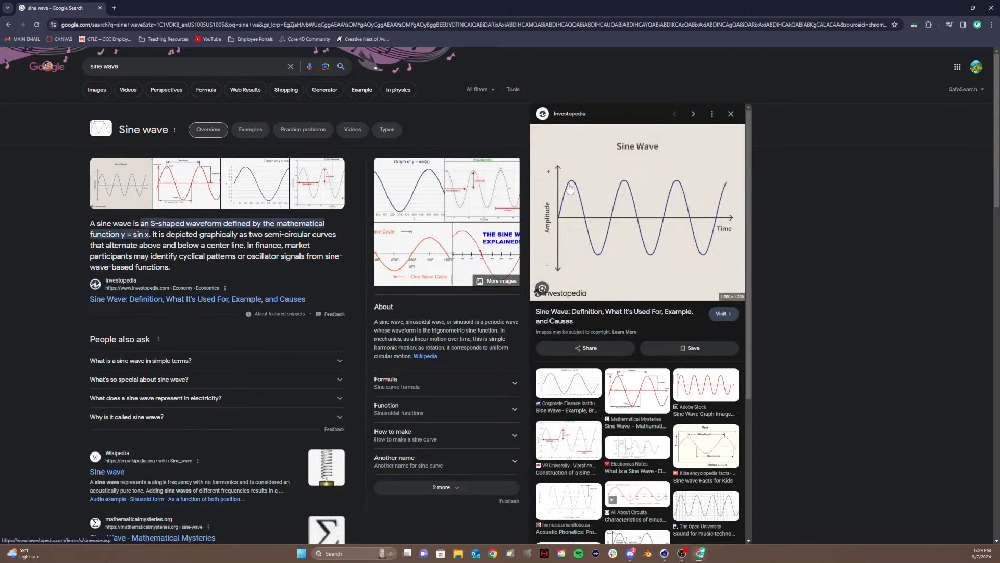
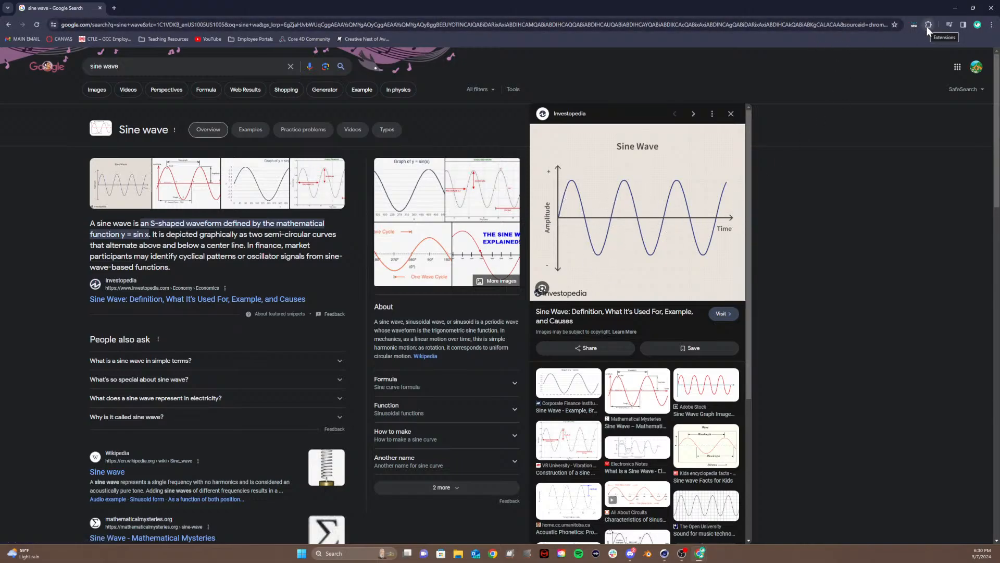
{"action": "left_click", "coordinate": [955, 8]}
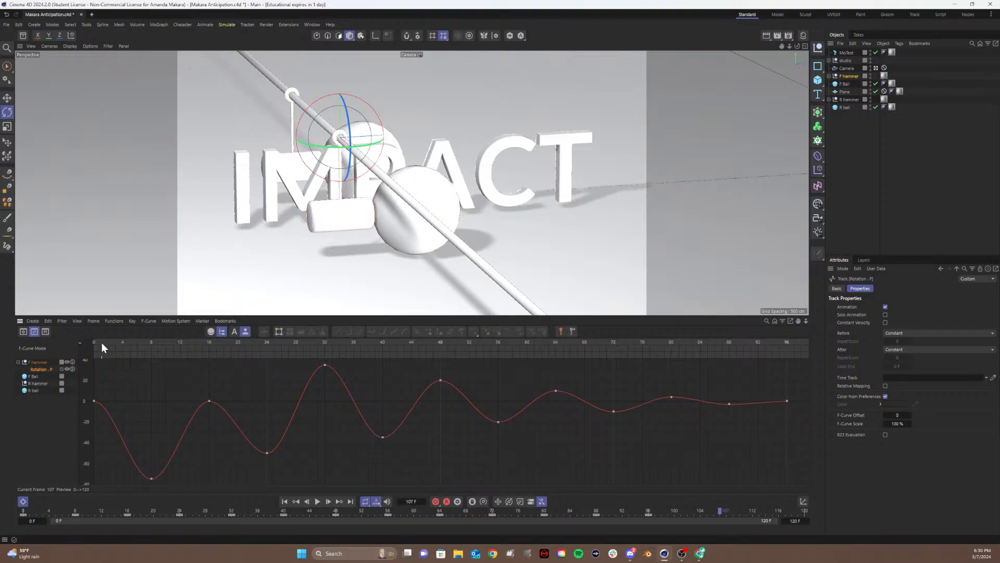
- Break the tangents of the frame 16 pitch key, pull both its handles straight down, and pull the frame 0 key's handle straight down
{"action": "mouse_move", "coordinate": [102, 342]}
{"action": "left_mouse_down"}
{"action": "mouse_move", "coordinate": [81, 344]}
{"action": "mouse_move", "coordinate": [207, 342]}
{"action": "left_mouse_up"}
{"action": "left_click_drag", "start_coordinate": [208, 391], "coordinate": [242, 428]}
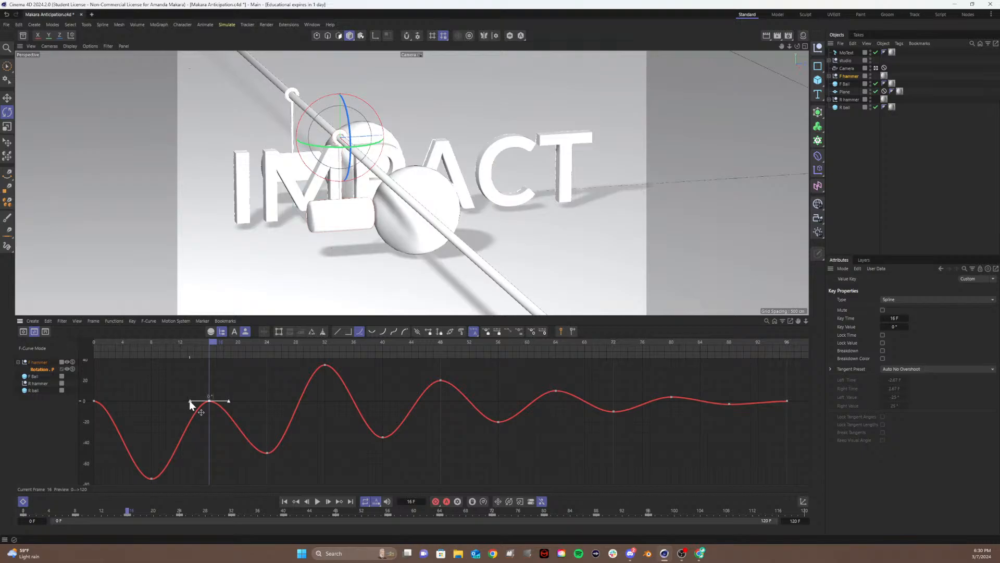
{"action": "left_click_drag", "start_coordinate": [189, 403], "coordinate": [211, 434]}
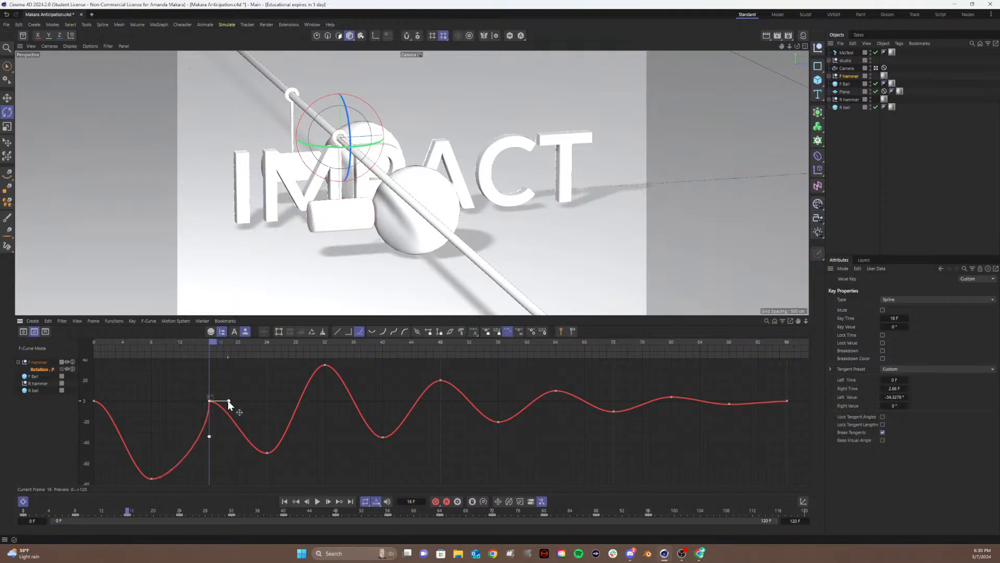
{"action": "left_click_drag", "start_coordinate": [228, 402], "coordinate": [209, 424]}
{"action": "left_click_drag", "start_coordinate": [119, 395], "coordinate": [104, 444]}
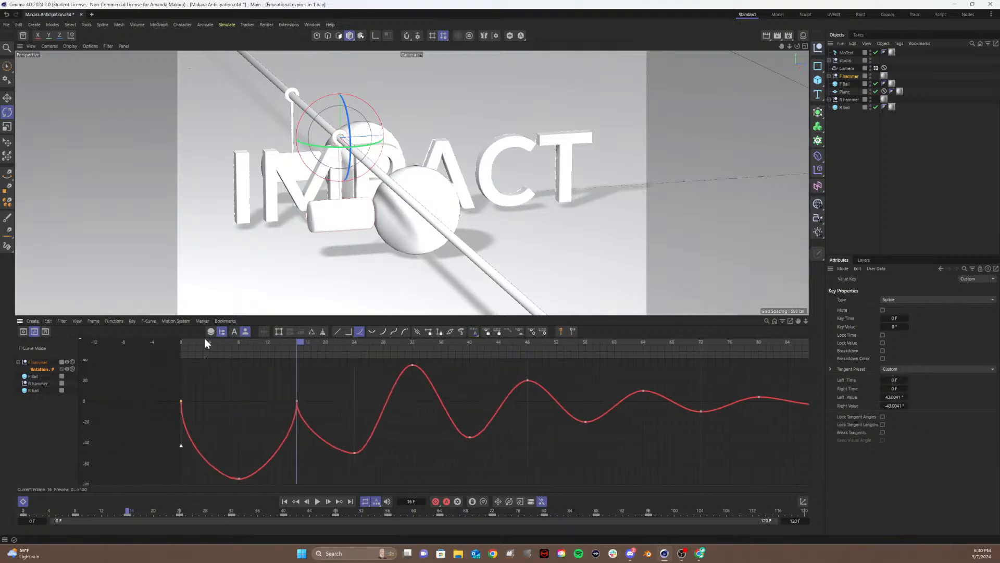
- Play back the hammer's swing with the reshaped curve and park the playhead at frame 16
{"action": "key", "text": "F8"}
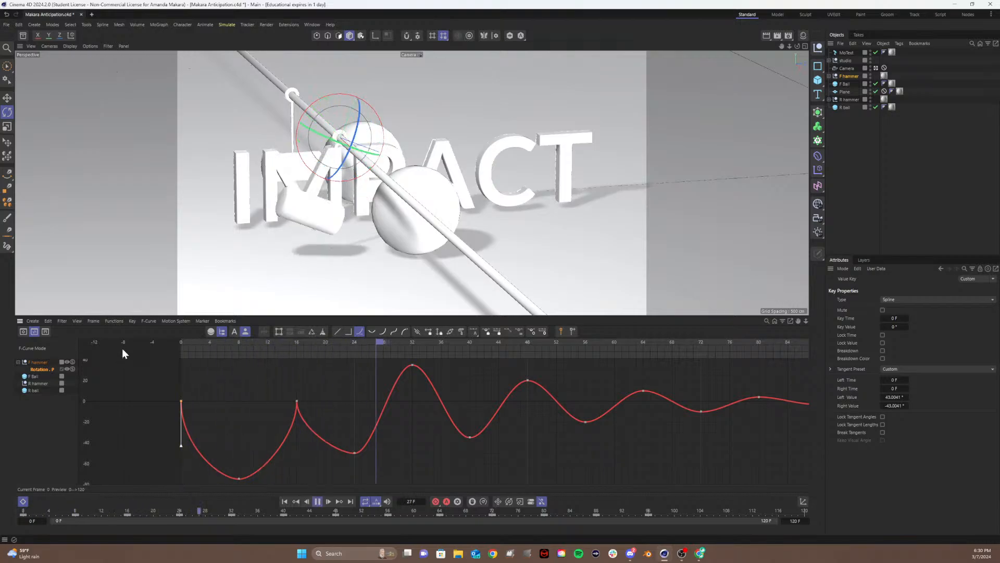
{"action": "key", "text": "F8"}
{"action": "mouse_move", "coordinate": [297, 342]}
{"action": "left_mouse_down"}
{"action": "mouse_move", "coordinate": [275, 348]}
{"action": "mouse_move", "coordinate": [297, 348]}
{"action": "left_mouse_up"}
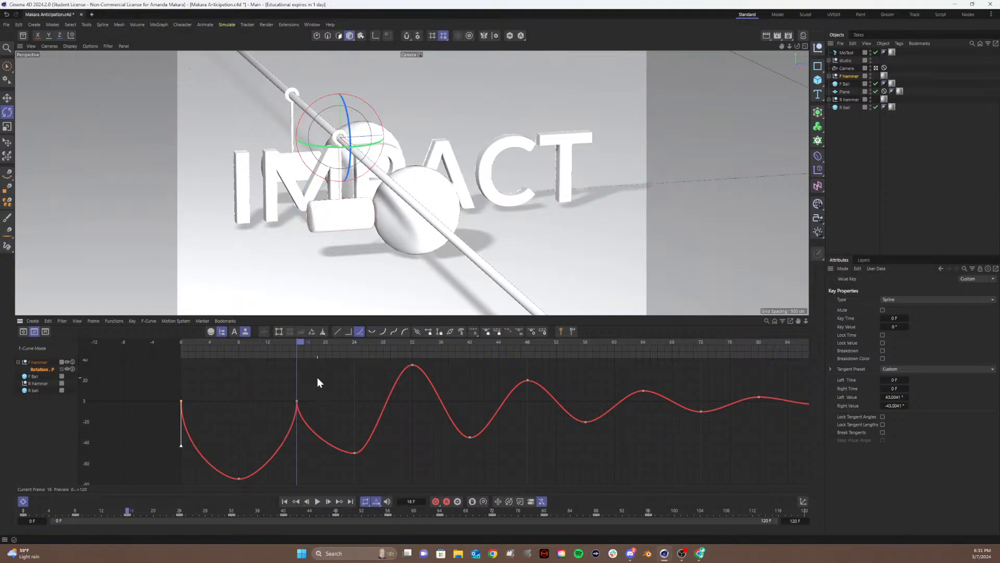
- Widen the tangents of the frame 8 and frame 24 pitch keys into broader valleys, and scrub from frame 16 to frame 24
{"action": "left_click_drag", "start_coordinate": [280, 395], "coordinate": [334, 417]}
{"action": "left_click_drag", "start_coordinate": [211, 344], "coordinate": [293, 338]}
{"action": "left_click_drag", "start_coordinate": [231, 452], "coordinate": [205, 479]}
{"action": "left_click_drag", "start_coordinate": [341, 436], "coordinate": [389, 453]}
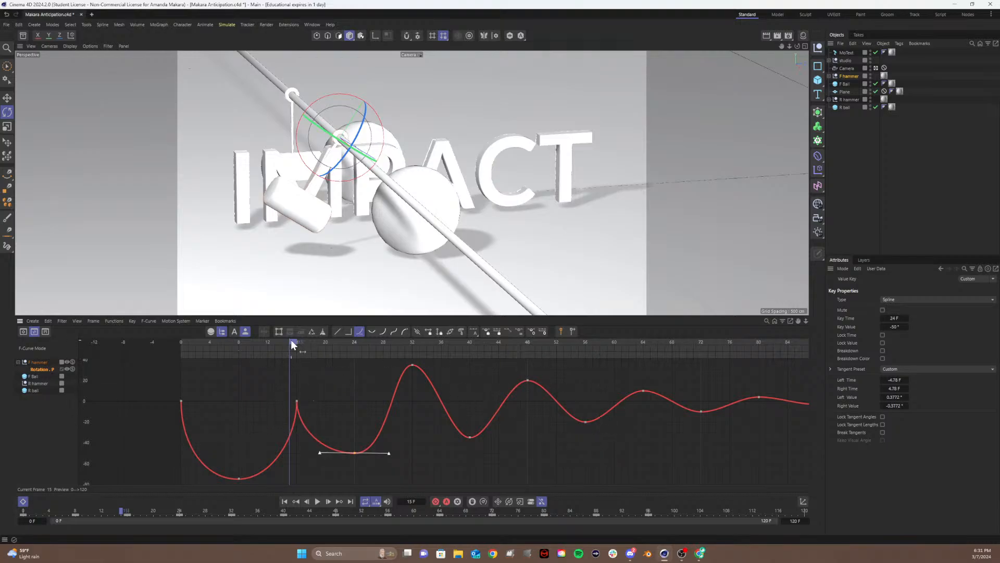
{"action": "mouse_move", "coordinate": [292, 341]}
{"action": "left_mouse_down"}
{"action": "mouse_move", "coordinate": [300, 345]}
{"action": "mouse_move", "coordinate": [286, 371]}
{"action": "mouse_move", "coordinate": [298, 342]}
{"action": "left_mouse_up"}
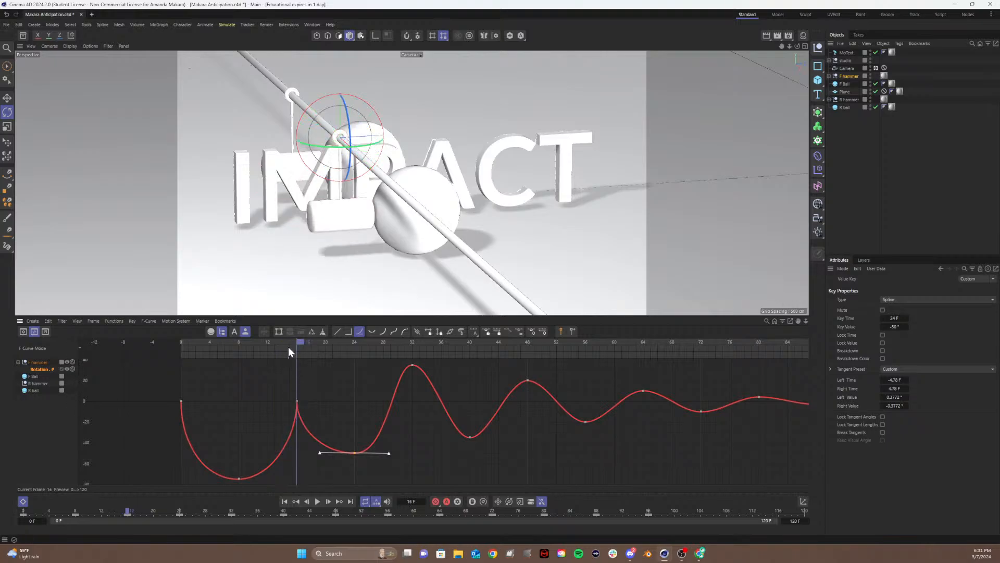
{"action": "left_click_drag", "start_coordinate": [300, 341], "coordinate": [351, 352]}
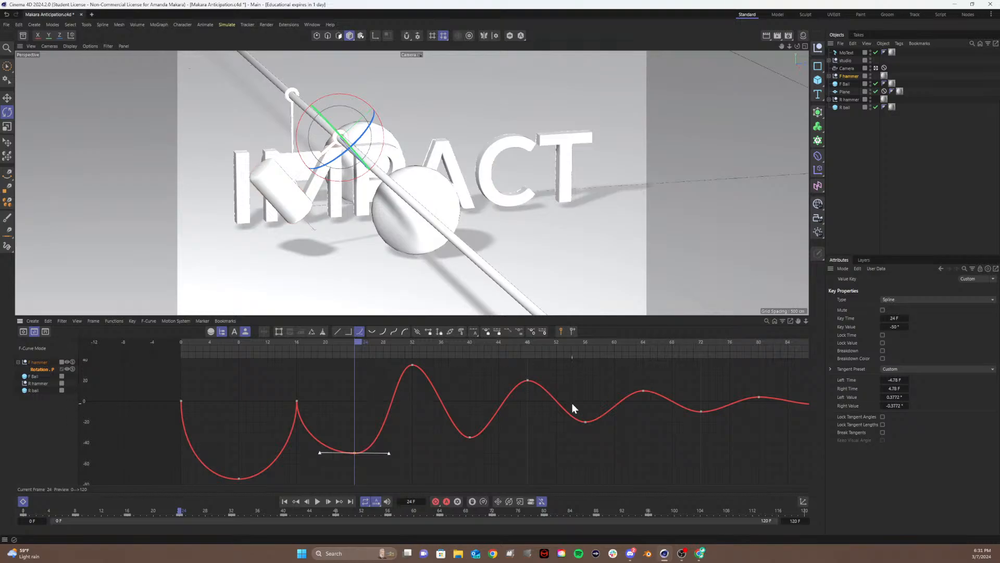
- Lengthen the flat tangents of the pitch keys from frame 32 to frame 80 together to about 5.3 frames, and play back the swing
{"action": "left_click_drag", "start_coordinate": [357, 359], "coordinate": [860, 459]}
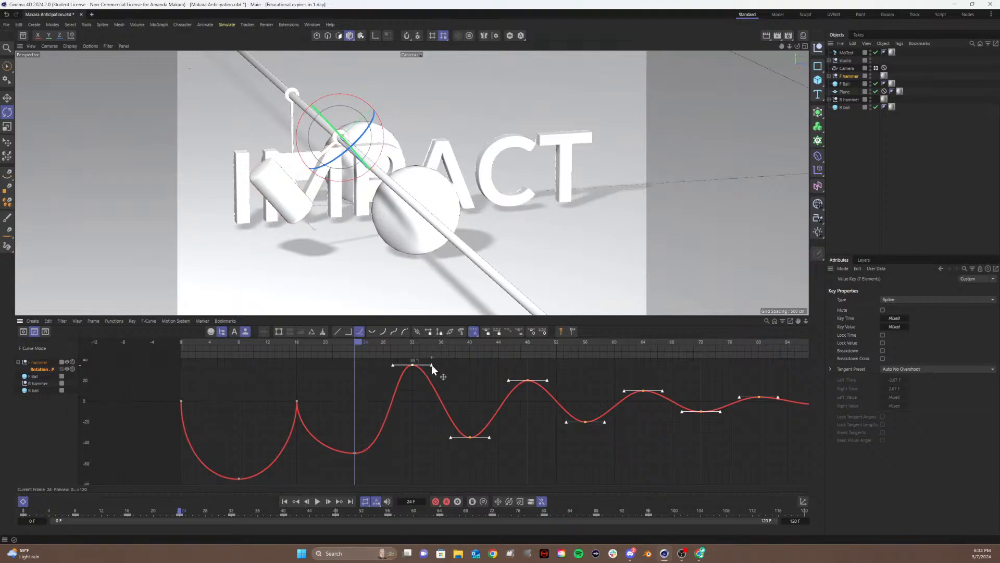
{"action": "left_click_drag", "start_coordinate": [430, 364], "coordinate": [452, 365]}
{"action": "key", "text": "ctrl+z"}
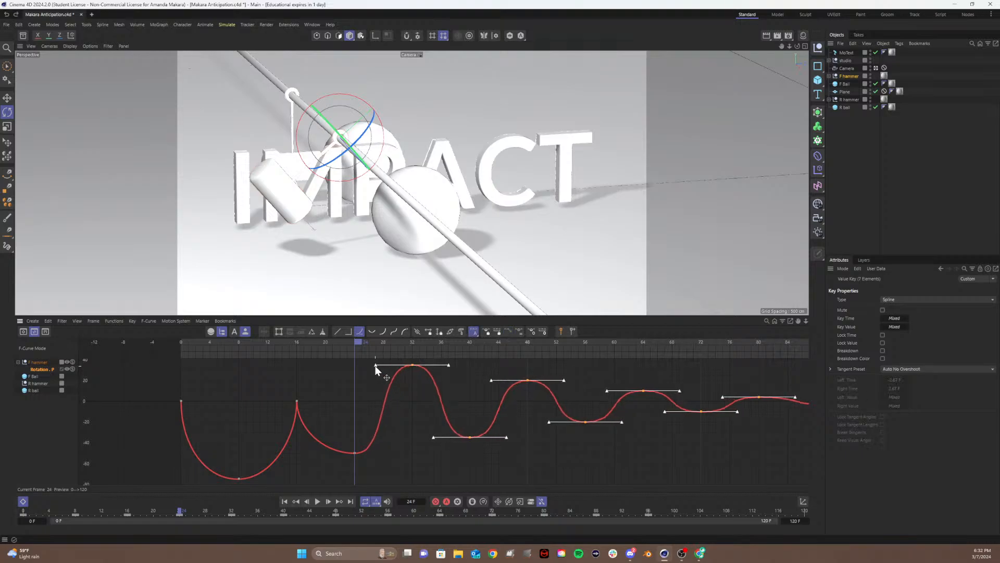
{"action": "left_click_drag", "start_coordinate": [375, 365], "coordinate": [373, 366]}
{"action": "key", "text": "space"}
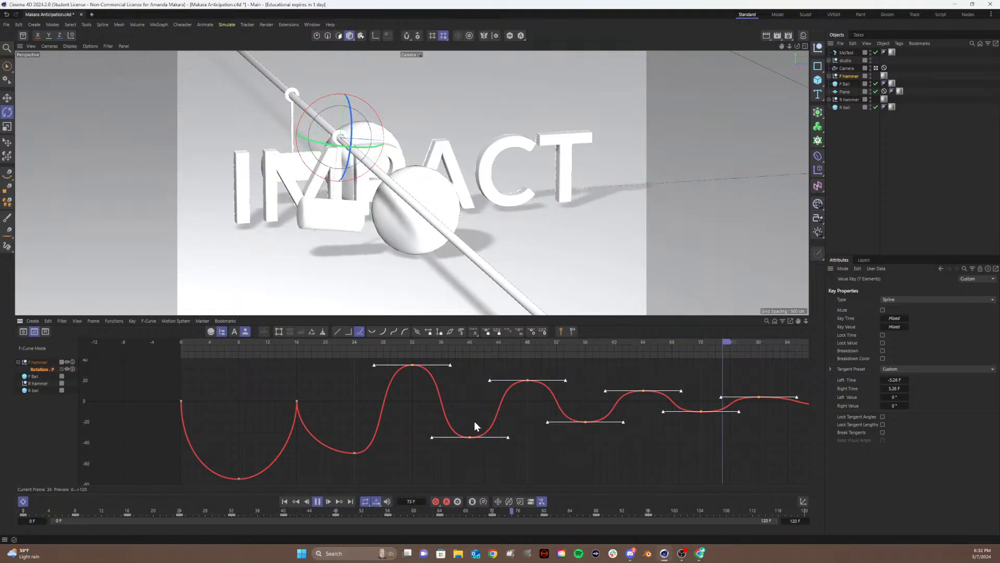
{"action": "key", "text": "space"}
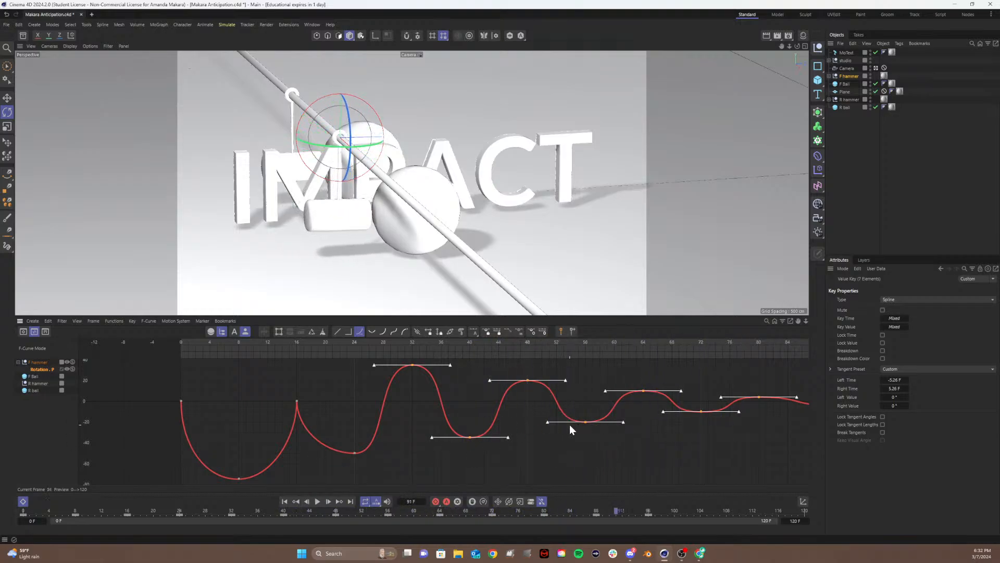
- Lengthen the tangents of the frame 88 pitch key slightly while keeping them flat
{"action": "scroll", "coordinate": [570, 424], "scroll_direction": "right", "scroll_amount": 2}
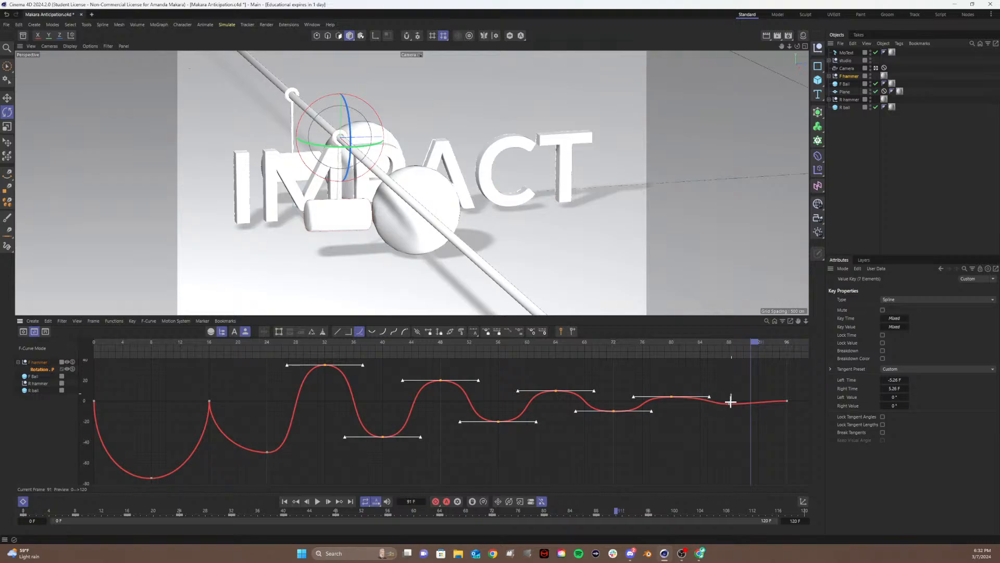
{"action": "left_click_drag", "start_coordinate": [732, 393], "coordinate": [810, 422]}
{"action": "left_click", "coordinate": [729, 404]}
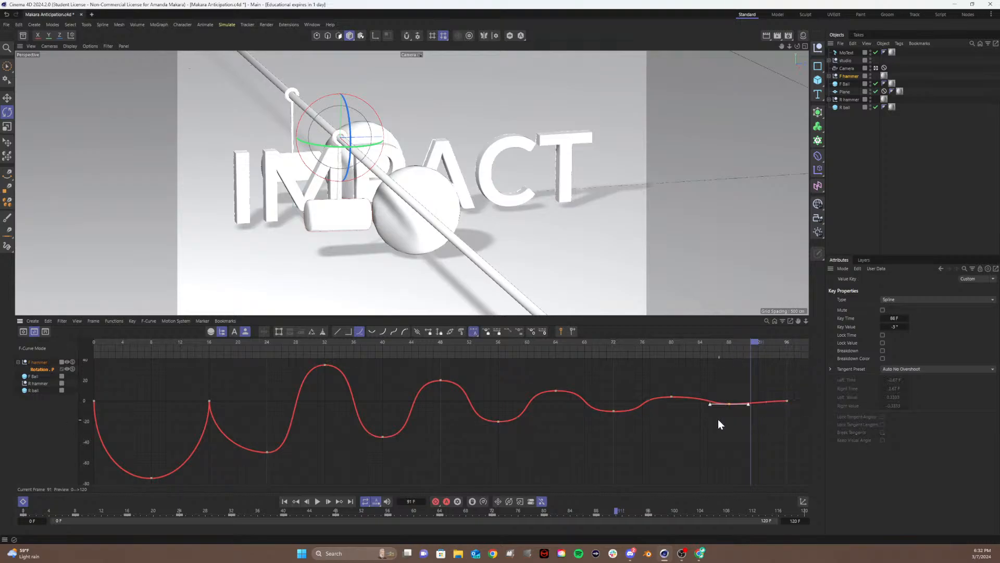
{"action": "left_click_drag", "start_coordinate": [709, 405], "coordinate": [703, 404]}
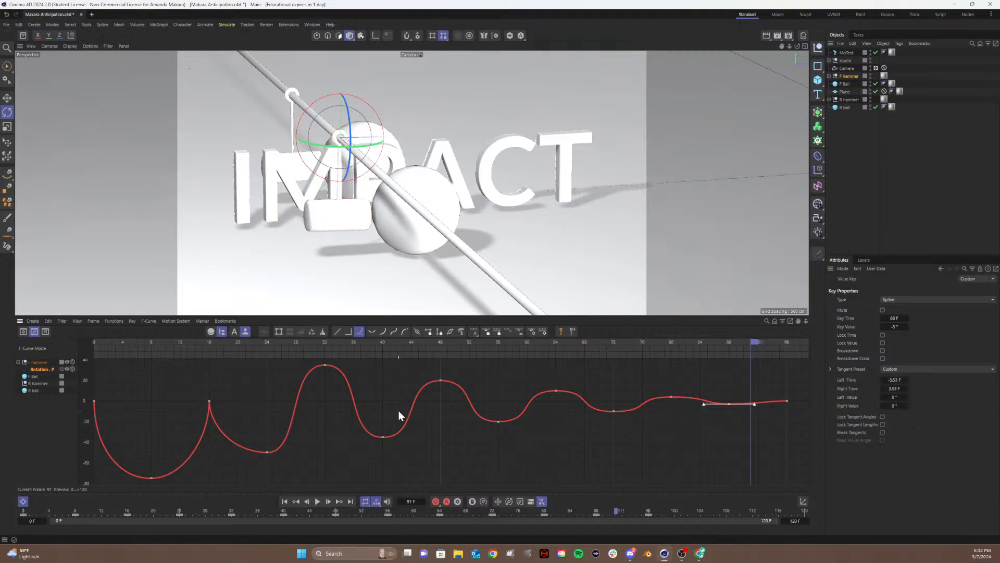
- Extend the frame 24 key's right tangent to about 5.8 frames, and scrub the opening of the swing to frame 8
{"action": "left_click", "coordinate": [266, 452]}
{"action": "left_click_drag", "start_coordinate": [301, 454], "coordinate": [309, 451]}
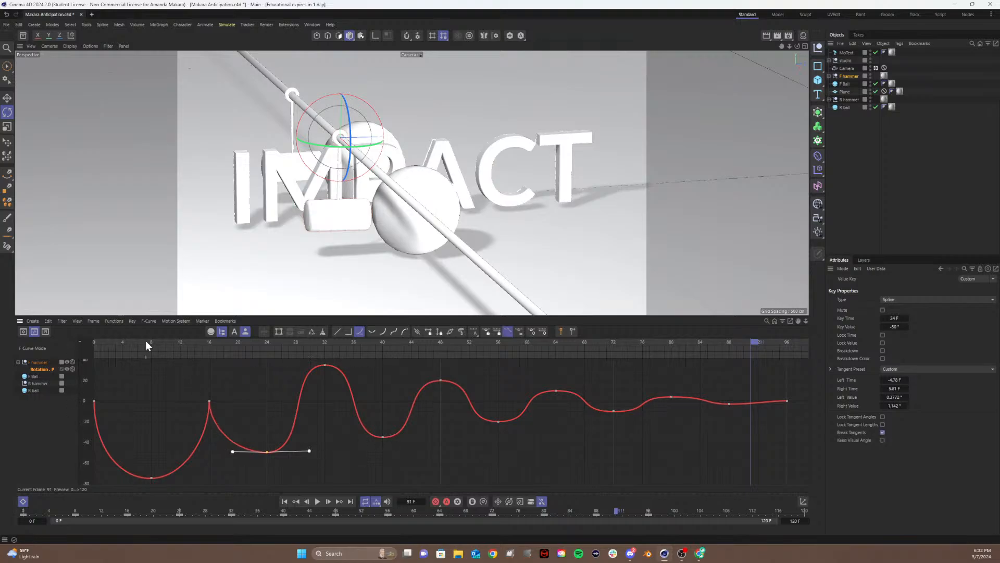
{"action": "left_click_drag", "start_coordinate": [146, 344], "coordinate": [46, 344]}
{"action": "left_click_drag", "start_coordinate": [115, 361], "coordinate": [152, 360]}
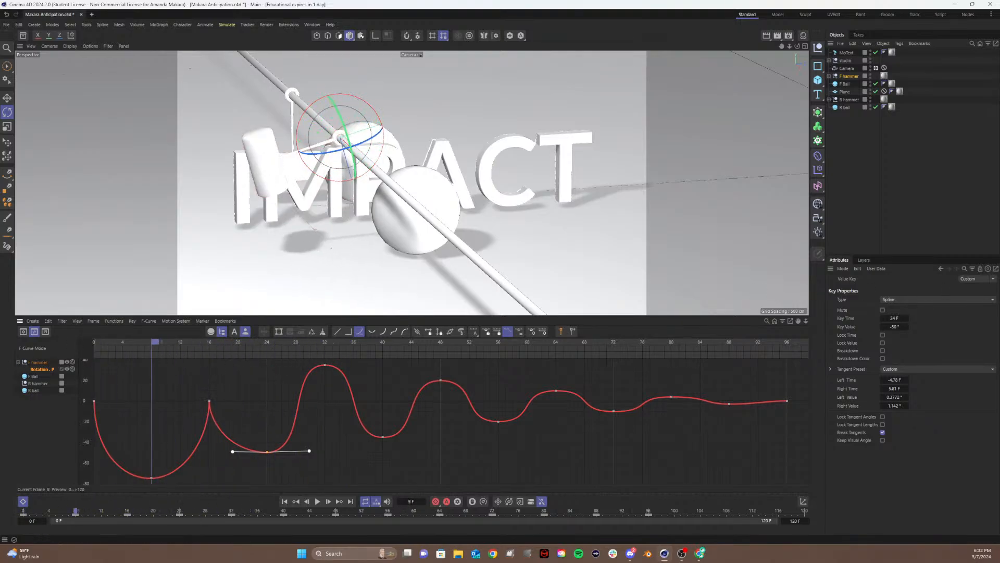
- Switch to Chrome, review the lessons and deliverables on the Principles of Motion Design C4D assignment page, and return to Cinema 4D
{"action": "left_click_drag", "start_coordinate": [999, 64], "coordinate": [241, 1]}
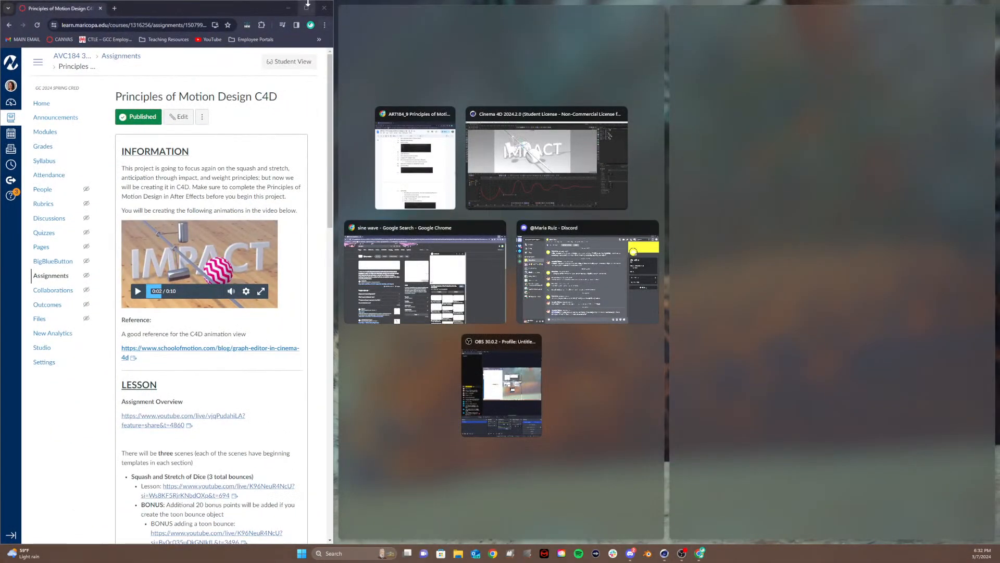
{"action": "left_click", "coordinate": [306, 8]}
{"action": "scroll", "coordinate": [464, 331], "scroll_direction": "down", "scroll_amount": 7}
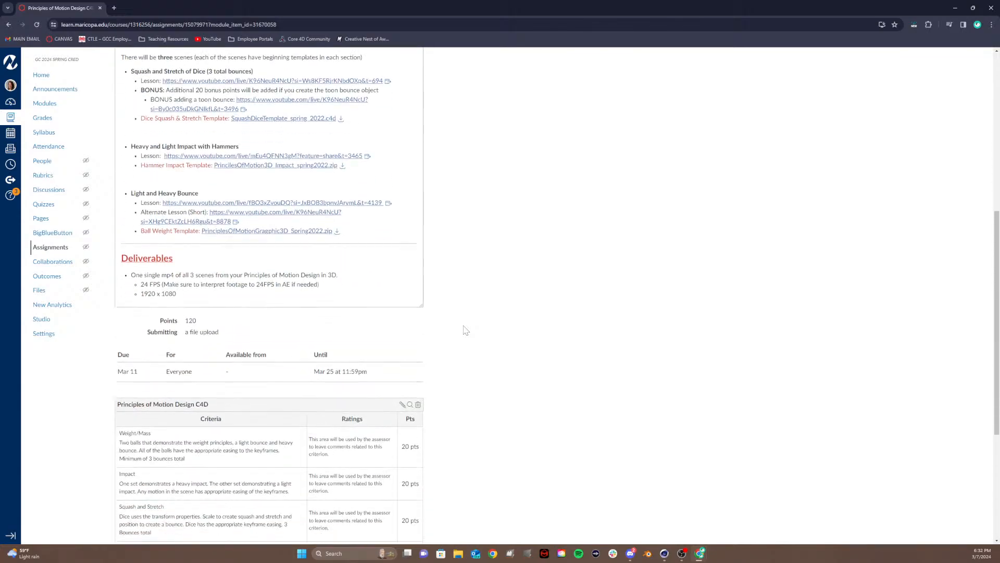
{"action": "scroll", "coordinate": [466, 330], "scroll_direction": "up", "scroll_amount": 4}
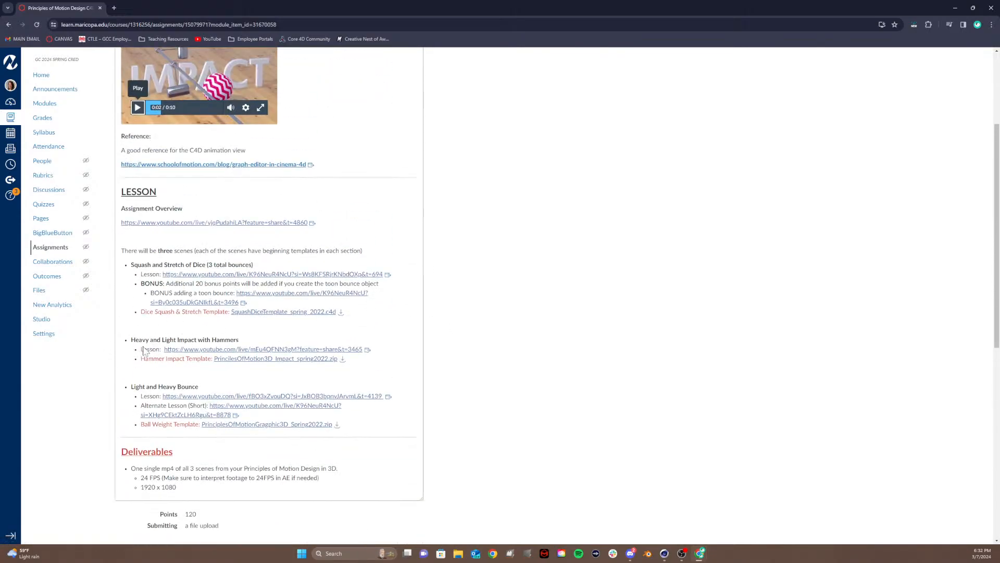
{"action": "left_click_drag", "start_coordinate": [408, 8], "coordinate": [999, 21]}
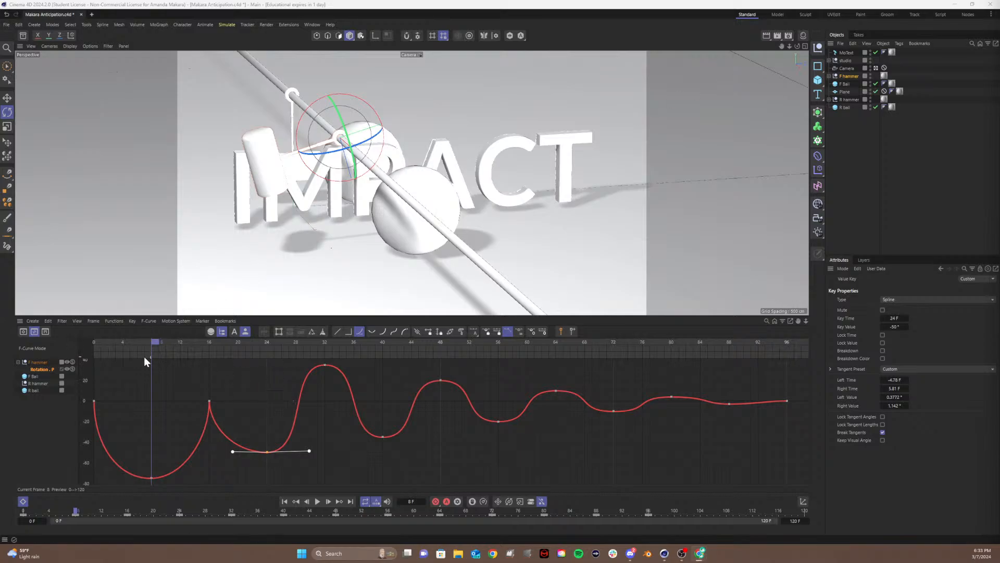
- Play back the hammer animation from frame 0, stop it, and save the project
{"action": "left_click_drag", "start_coordinate": [123, 342], "coordinate": [64, 342]}
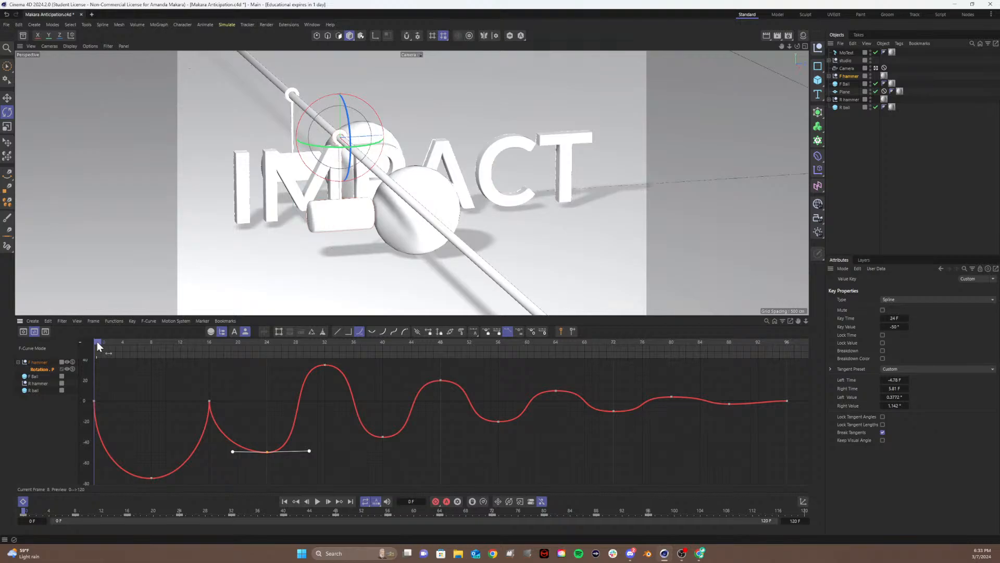
{"action": "left_click_drag", "start_coordinate": [99, 347], "coordinate": [57, 345]}
{"action": "left_click", "coordinate": [317, 501]}
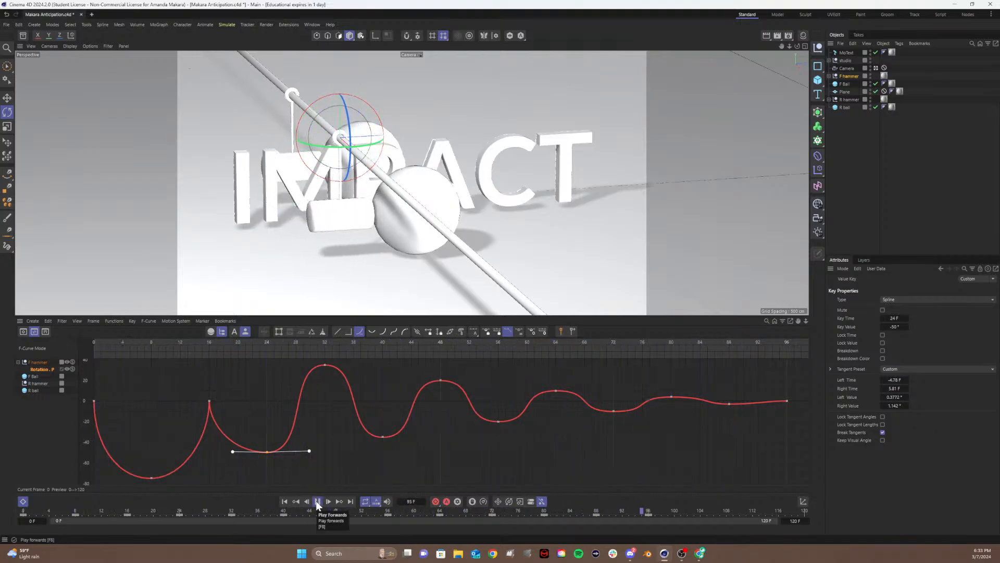
{"action": "left_click", "coordinate": [317, 501]}
{"action": "key", "text": "ctrl+s"}
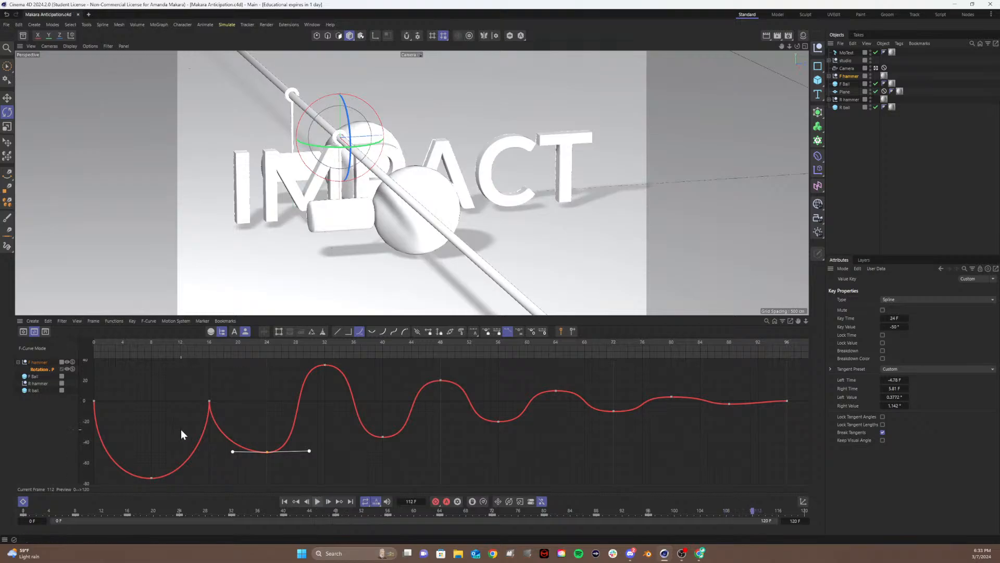
- Scrub the hammer's swing from frame 24 back to its impact with the ball at frame 16
{"action": "left_click_drag", "start_coordinate": [264, 342], "coordinate": [267, 371]}
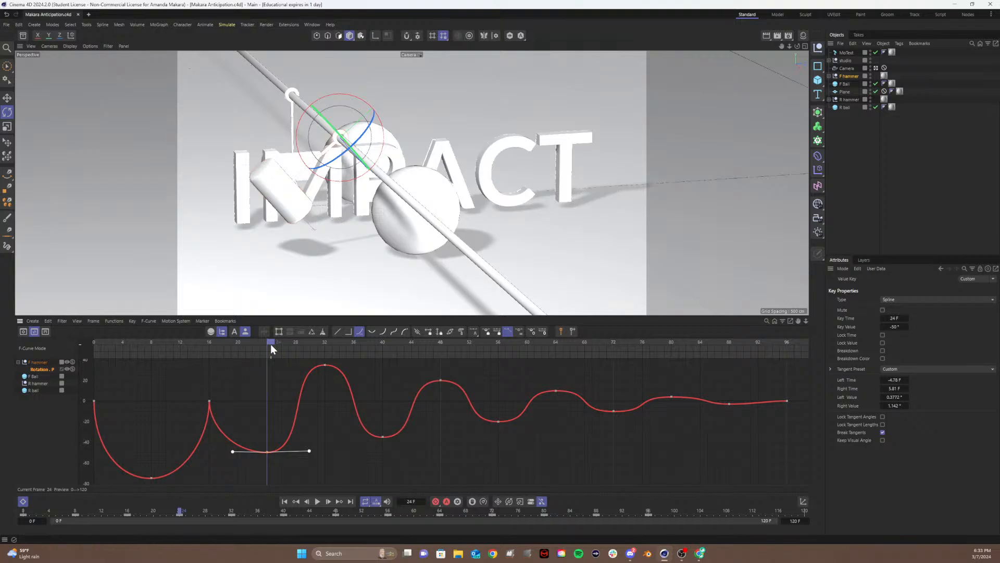
{"action": "left_click_drag", "start_coordinate": [275, 343], "coordinate": [214, 361]}
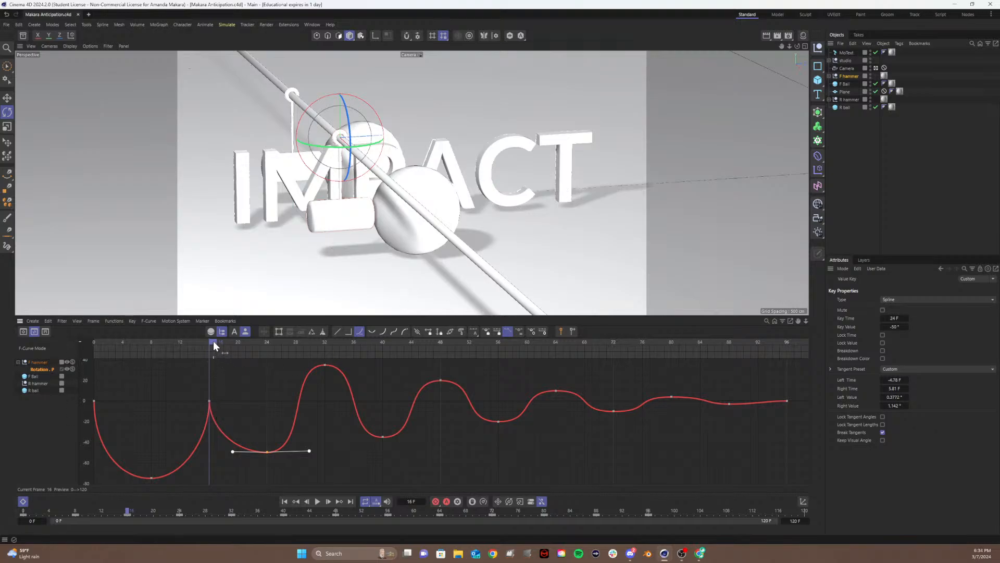
{"action": "mouse_move", "coordinate": [213, 345]}
{"action": "left_mouse_down"}
{"action": "mouse_move", "coordinate": [73, 351]}
{"action": "mouse_move", "coordinate": [217, 346]}
{"action": "left_mouse_up"}
- Try moving the F Ball along its Z axis with the Move tool, and undo the move
{"action": "left_click", "coordinate": [845, 84]}
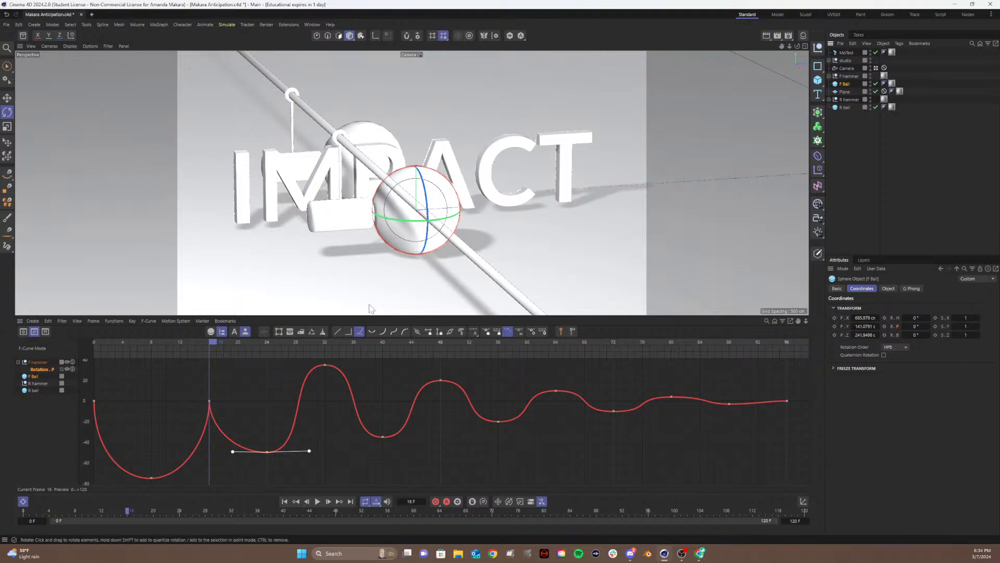
{"action": "key", "text": "e"}
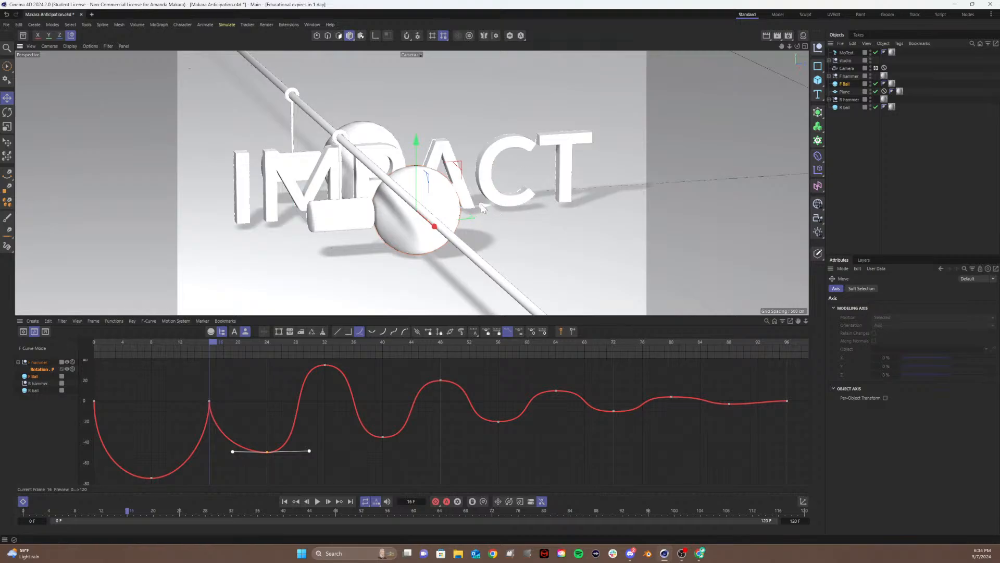
{"action": "left_click_drag", "start_coordinate": [482, 207], "coordinate": [436, 208]}
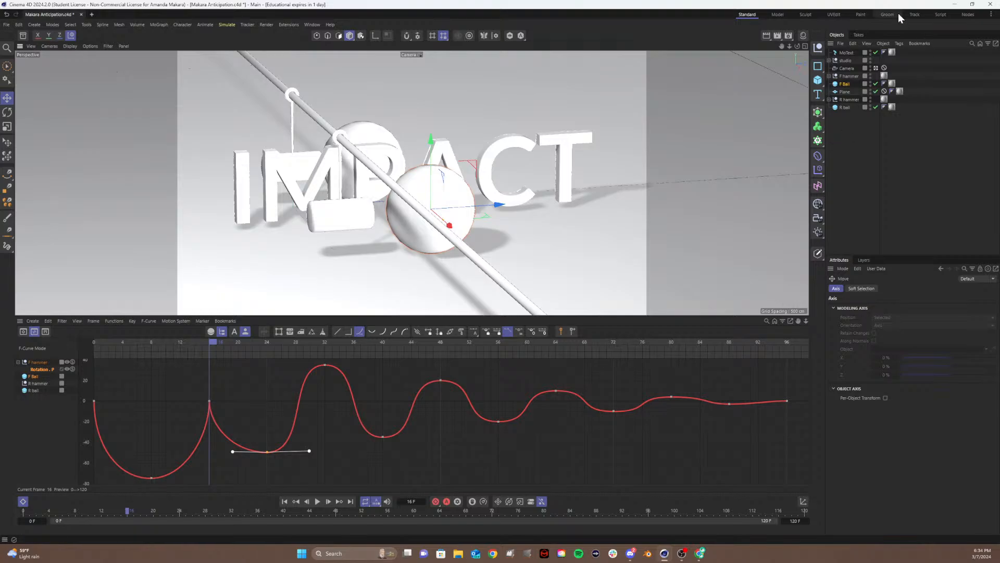
{"action": "key", "text": "ctrl+z"}
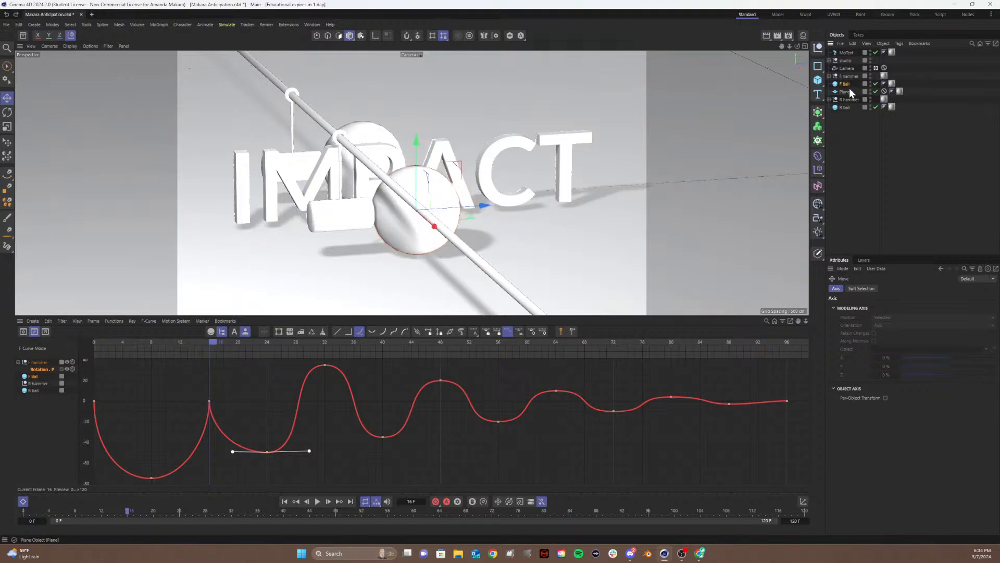
- Set a Z position keyframe on the F Ball at frame 16 and switch the timeline to the Dope Sheet
{"action": "left_click", "coordinate": [846, 85]}
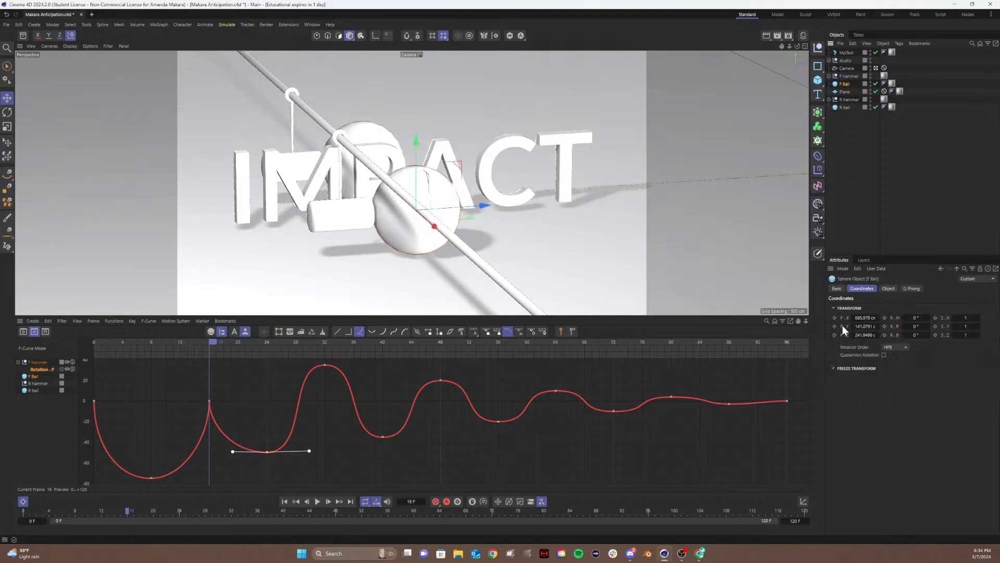
{"action": "left_click_drag", "start_coordinate": [865, 334], "coordinate": [855, 338]}
{"action": "left_click", "coordinate": [834, 334]}
{"action": "left_click", "coordinate": [24, 332]}
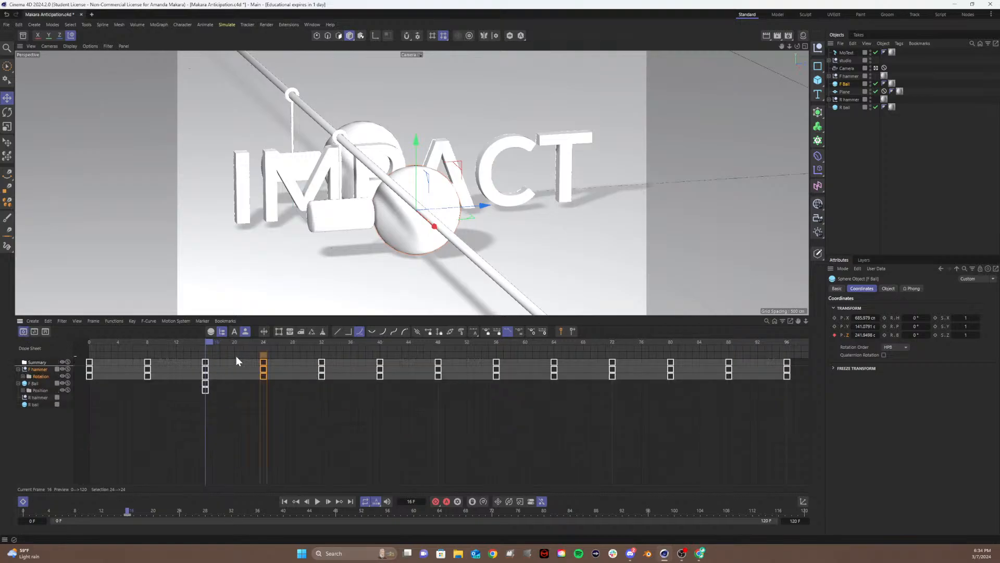
- Try moving the F Ball away from the hammer along Z at frame 76 without keying it, and play back the animation
{"action": "left_click_drag", "start_coordinate": [211, 341], "coordinate": [646, 355]}
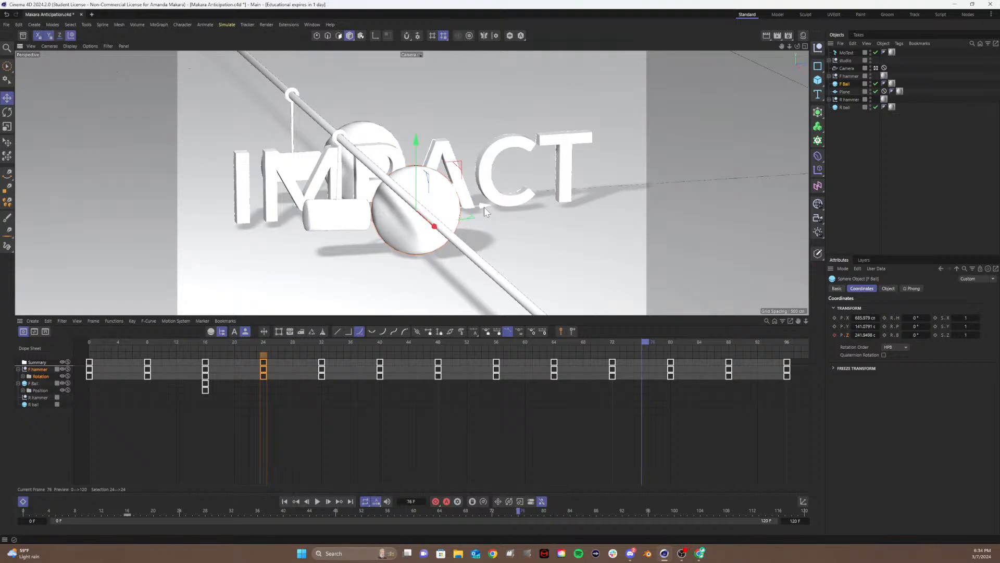
{"action": "left_click_drag", "start_coordinate": [484, 210], "coordinate": [605, 199]}
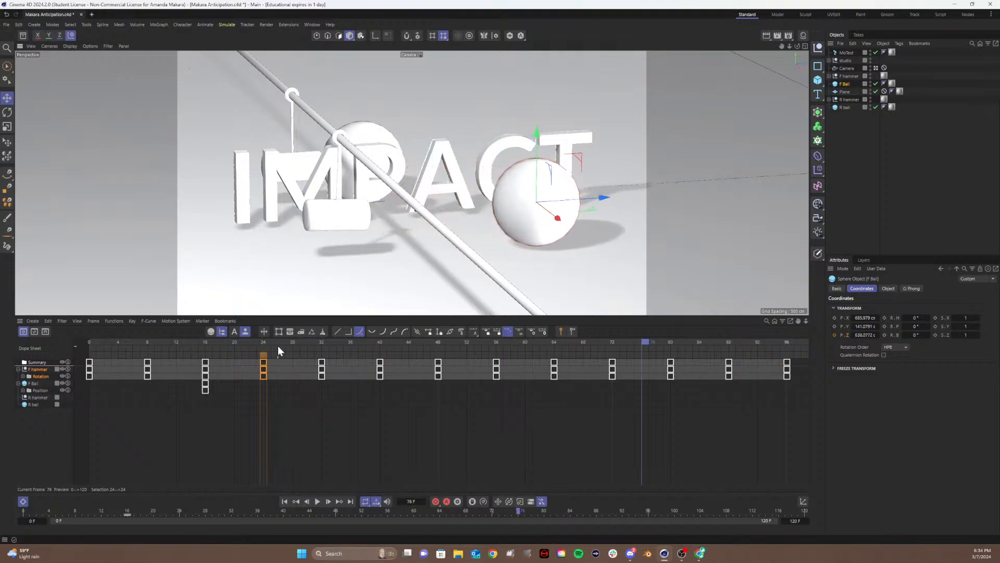
{"action": "left_click", "coordinate": [259, 339]}
{"action": "key", "text": "space"}
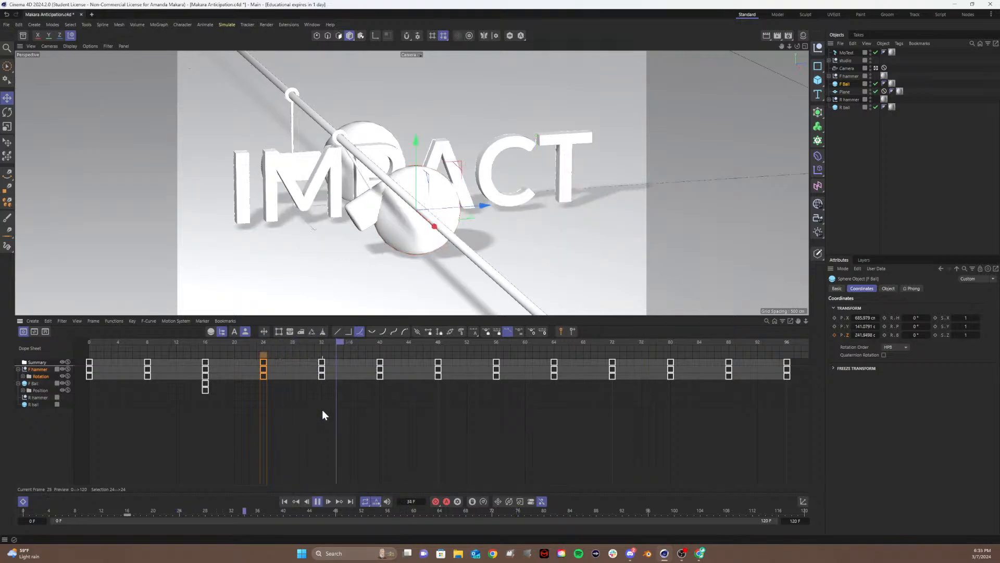
{"action": "key", "text": "space"}
- At frame 76, move the F Ball away from the hammer, set its Z position to 620 cm, and keyframe it
{"action": "left_click_drag", "start_coordinate": [510, 344], "coordinate": [642, 348]}
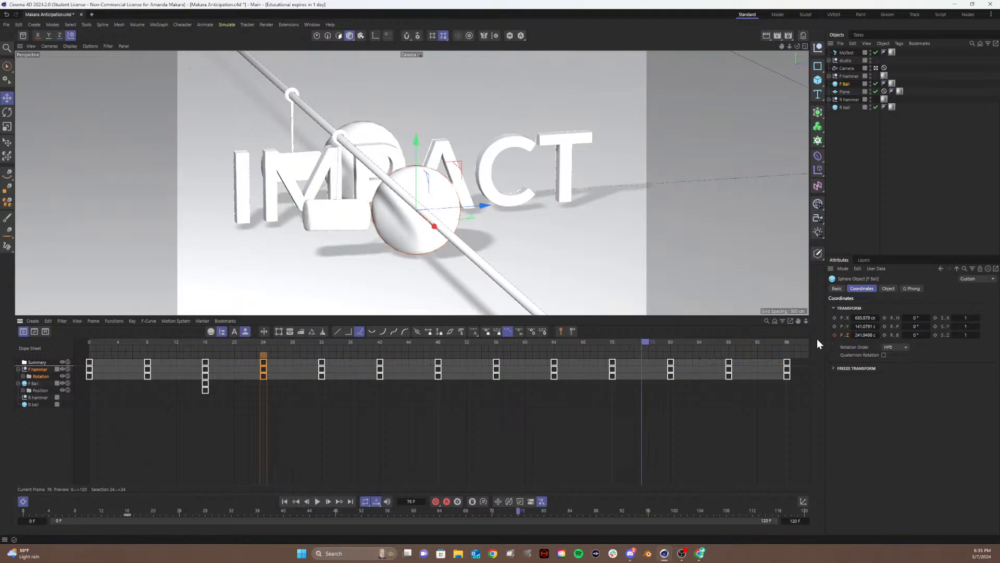
{"action": "left_click_drag", "start_coordinate": [482, 206], "coordinate": [603, 197]}
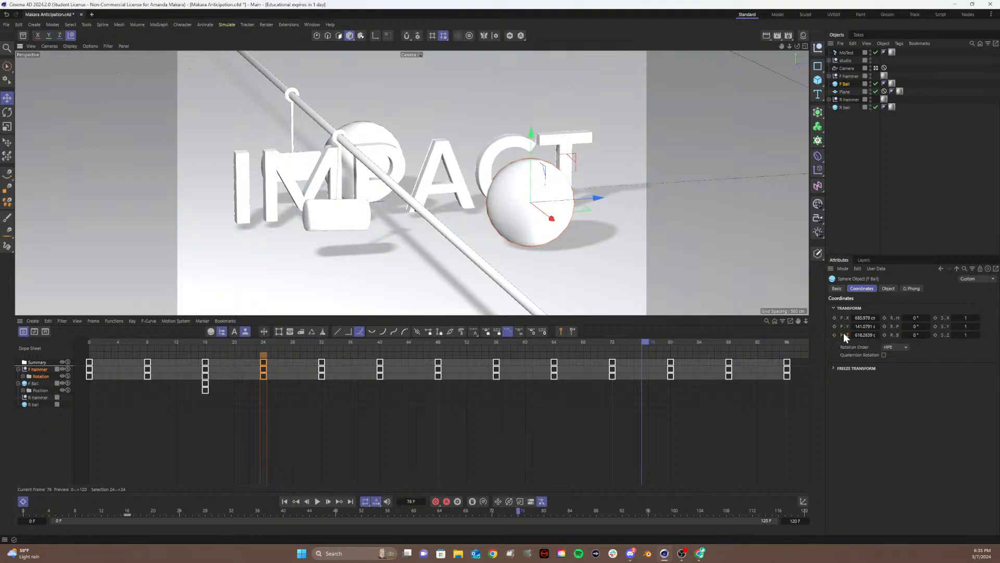
{"action": "left_click", "coordinate": [863, 335]}
{"action": "type", "text": "620"}
{"action": "key", "text": "Return"}
{"action": "left_click", "coordinate": [834, 334]}
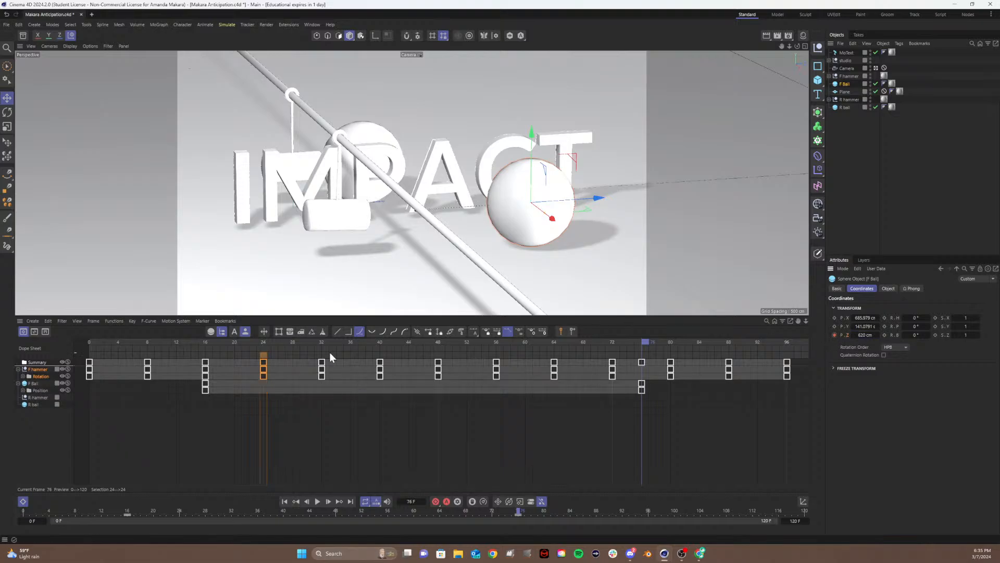
- Play back the animation, including from about frame 24, to examine how the F Ball moves after the hammer's impact
{"action": "key", "text": "F8"}
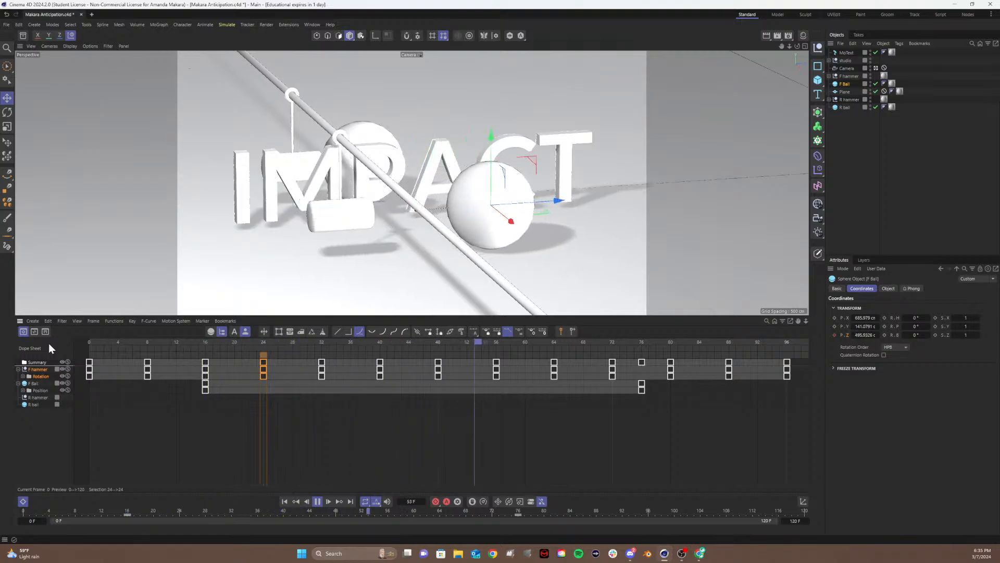
{"action": "key", "text": "F8"}
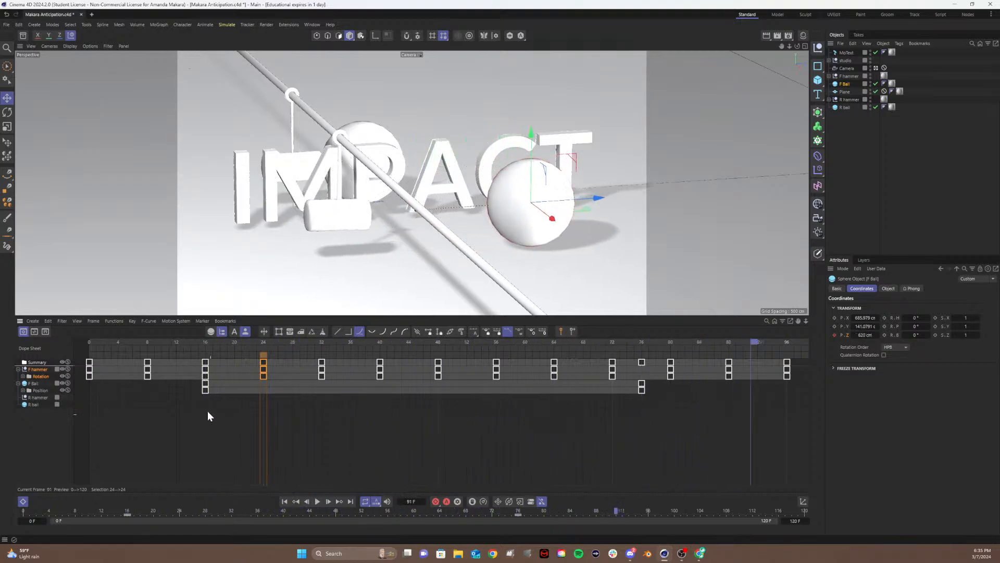
{"action": "left_click", "coordinate": [265, 342]}
{"action": "key", "text": "F8"}
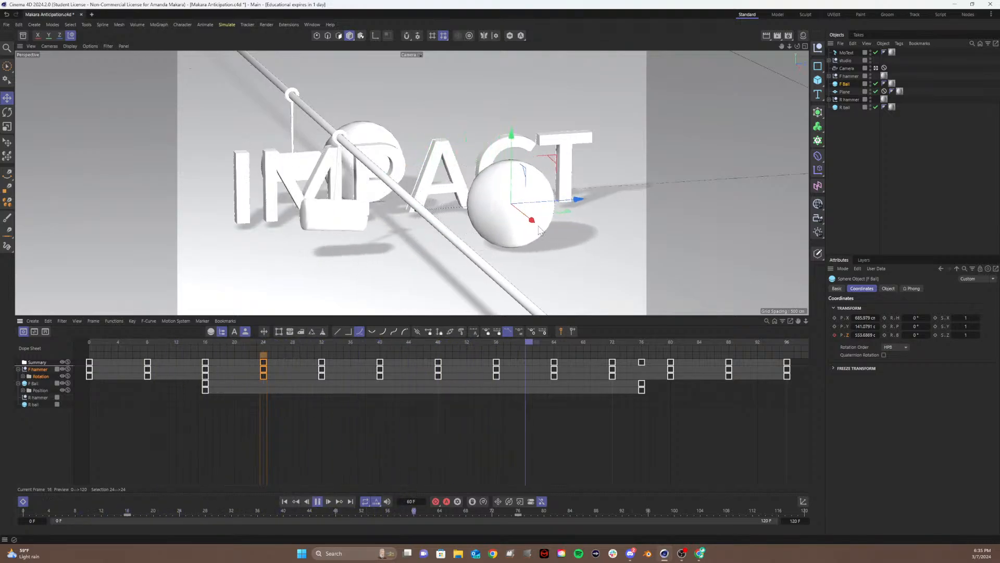
{"action": "key", "text": "space"}
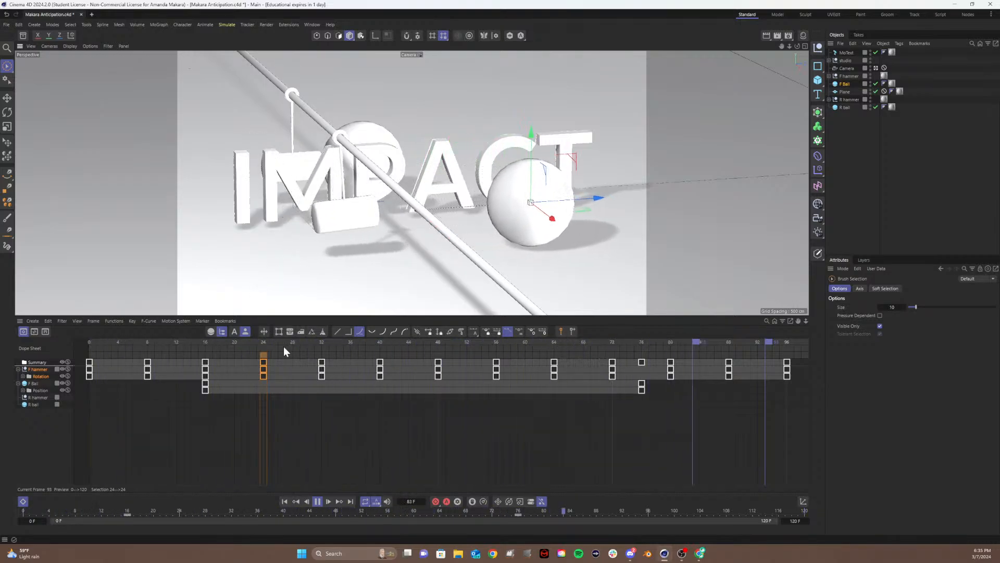
{"action": "key", "text": "F8"}
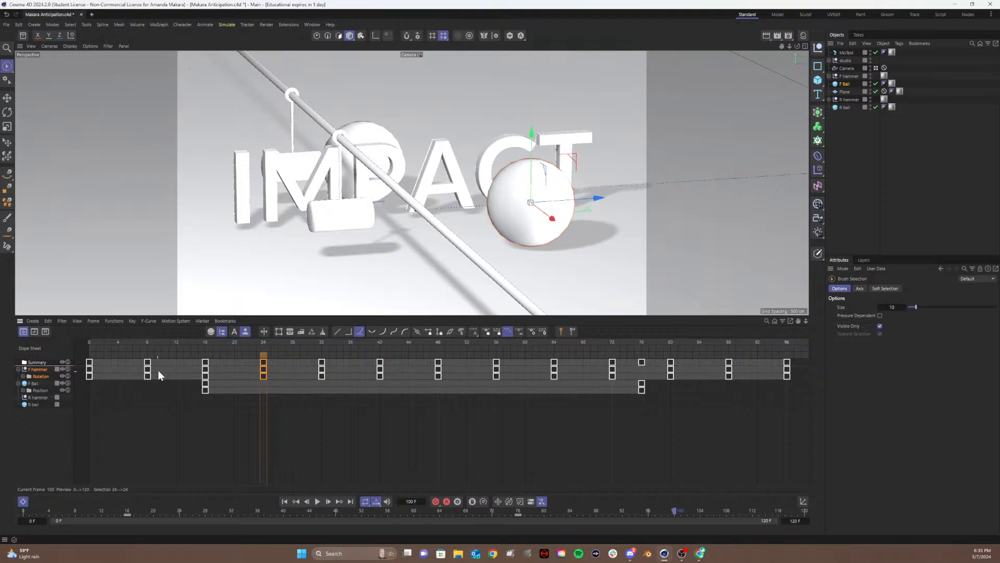
- In the F Ball's Position Z F-curve, pull the frame 16 key's right tangent up to about 12 F and 268 cm, and play it back
{"action": "left_click", "coordinate": [35, 384]}
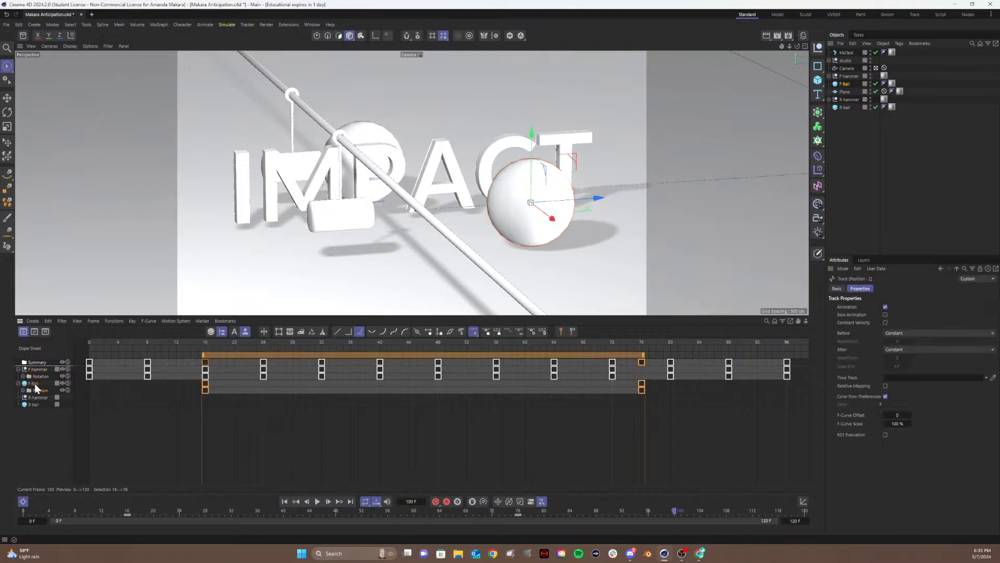
{"action": "left_click", "coordinate": [36, 333]}
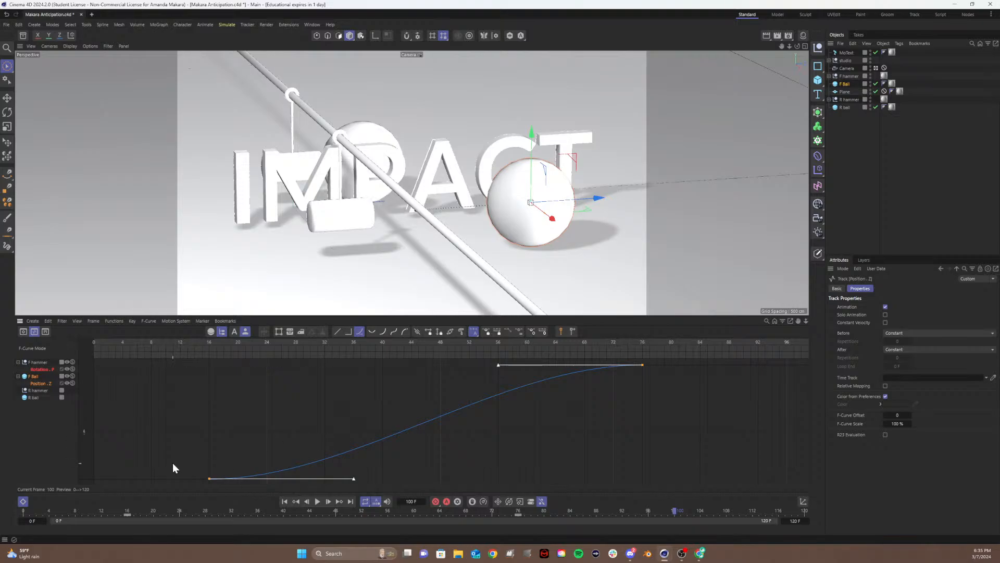
{"action": "left_click_drag", "start_coordinate": [176, 460], "coordinate": [266, 494]}
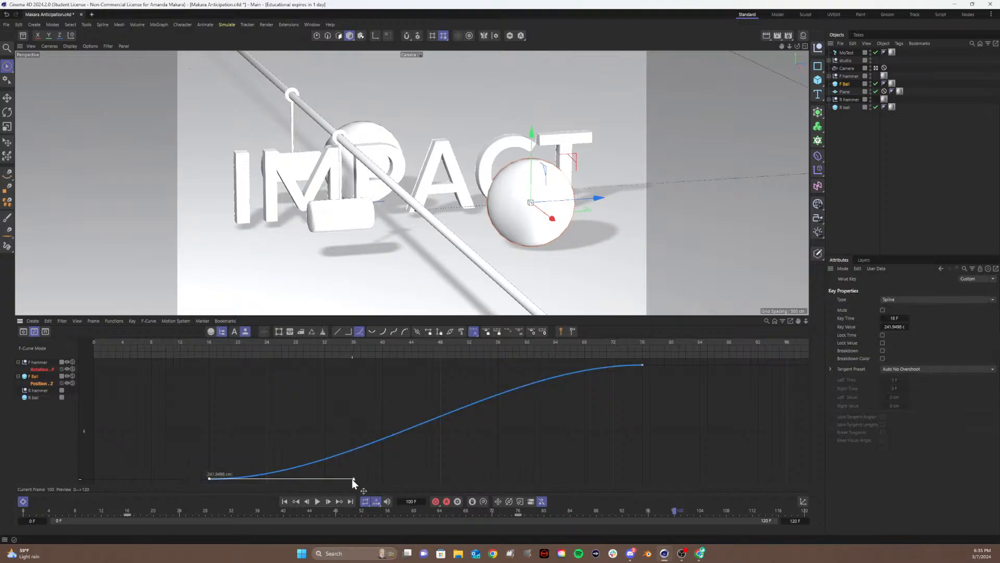
{"action": "left_click_drag", "start_coordinate": [354, 476], "coordinate": [297, 396]}
{"action": "key", "text": "F8"}
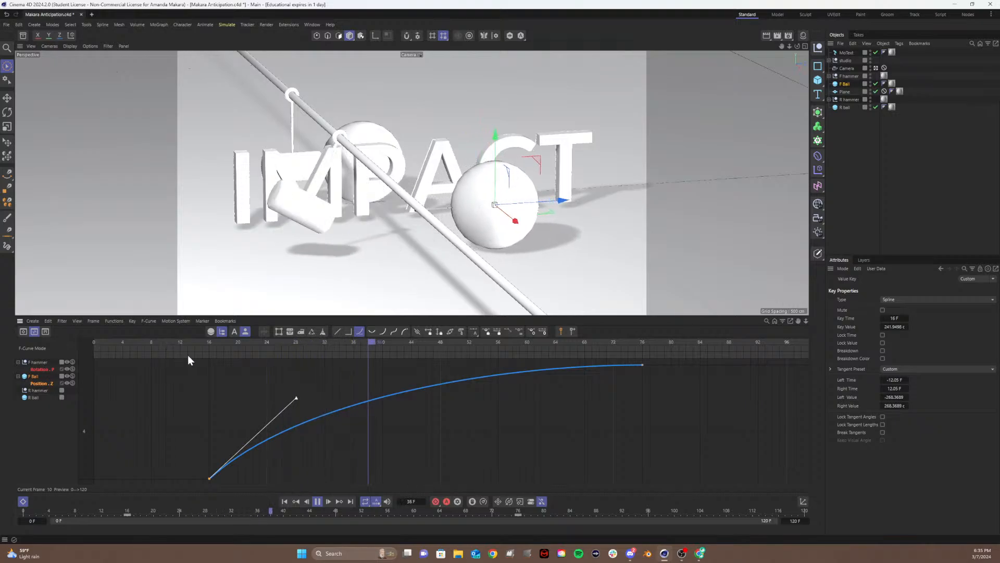
{"action": "key", "text": "F8"}
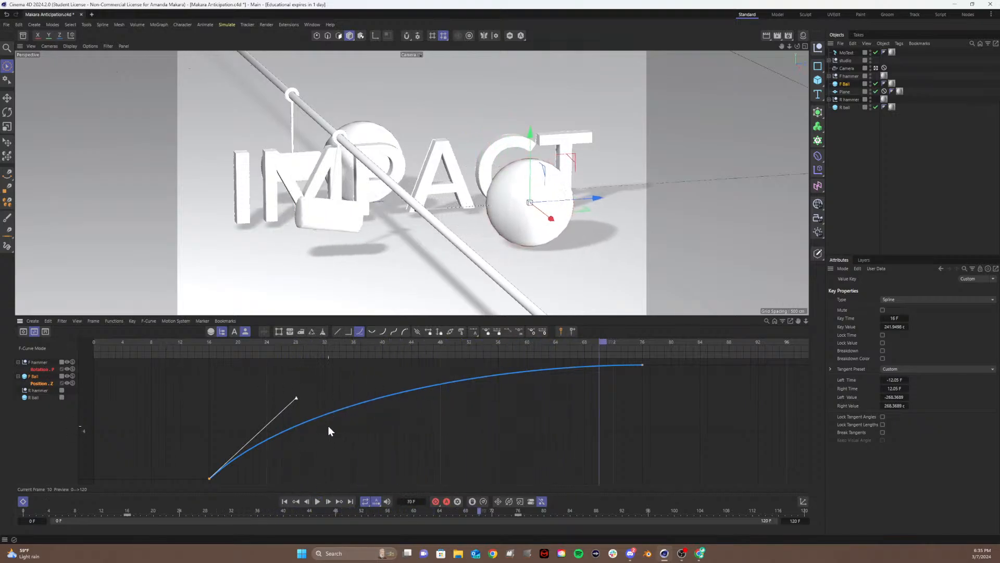
- Try a steeper right tangent of about 5.8 F and 349 cm on the F Ball's frame 16 key, and undo it
{"action": "left_click_drag", "start_coordinate": [295, 397], "coordinate": [250, 374]}
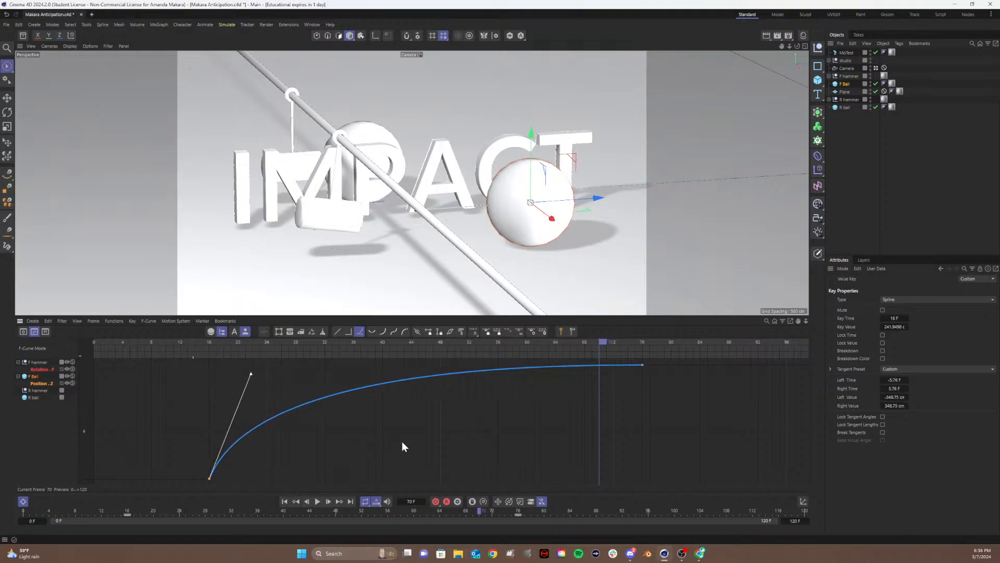
{"action": "left_click", "coordinate": [256, 392]}
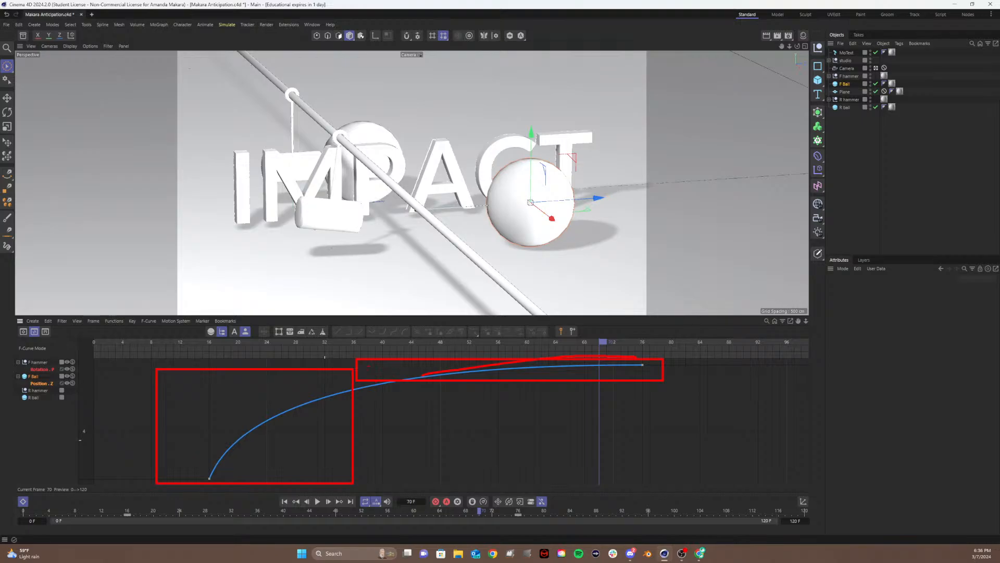
{"action": "key", "text": "Escape"}
{"action": "key", "text": "ctrl+z"}
{"action": "key", "text": "ctrl+z"}
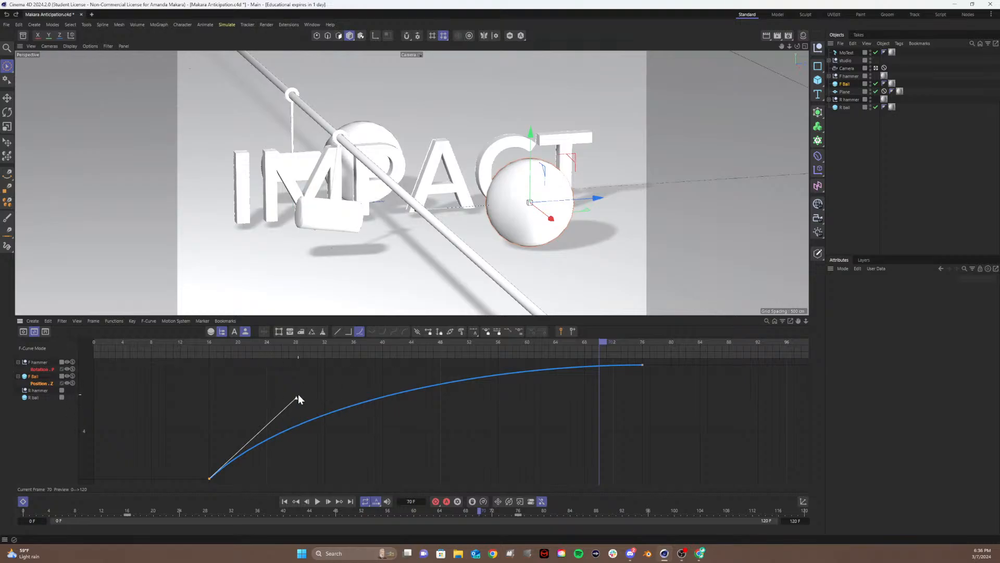
- Steepen the frame 16 key's right tangent to about 8.7 F and 333 cm, and play back the F Ball's motion
{"action": "left_click_drag", "start_coordinate": [297, 397], "coordinate": [272, 378]}
{"action": "left_click_drag", "start_coordinate": [213, 345], "coordinate": [169, 344]}
{"action": "key", "text": "space"}
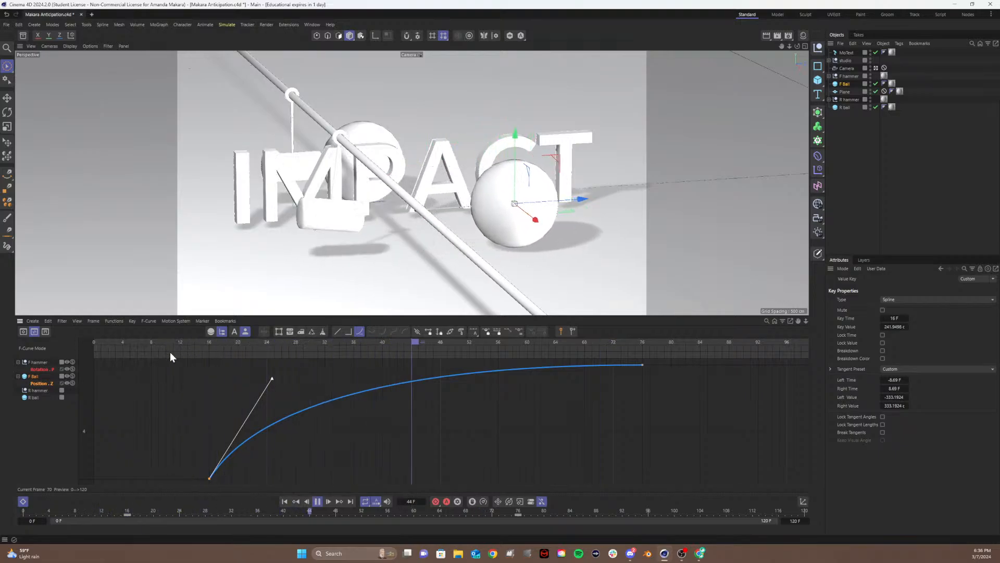
- Stop the playback, save the project and return the playhead to frame 0
{"action": "key", "text": "space"}
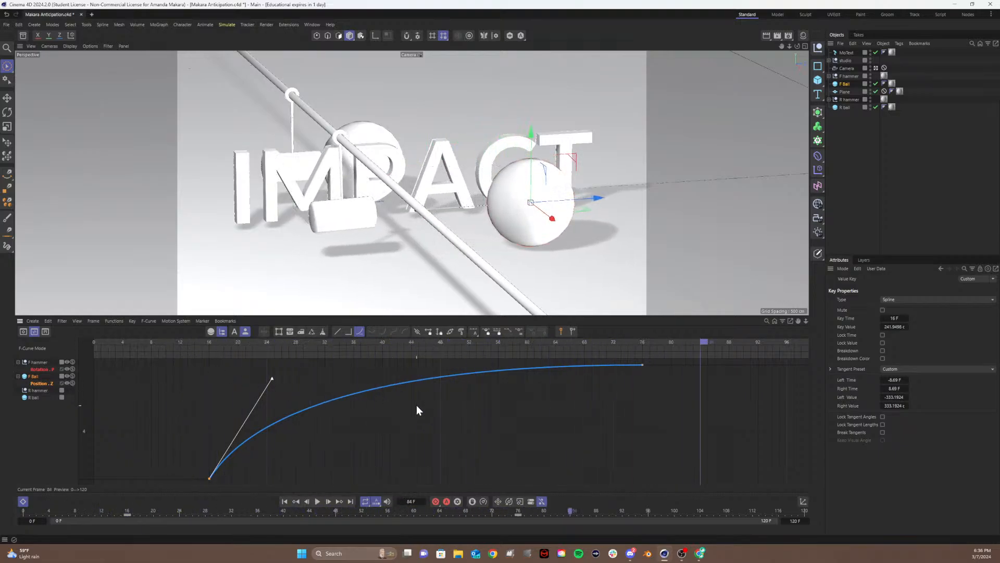
{"action": "key", "text": "ctrl+s"}
{"action": "left_click_drag", "start_coordinate": [220, 345], "coordinate": [203, 321]}
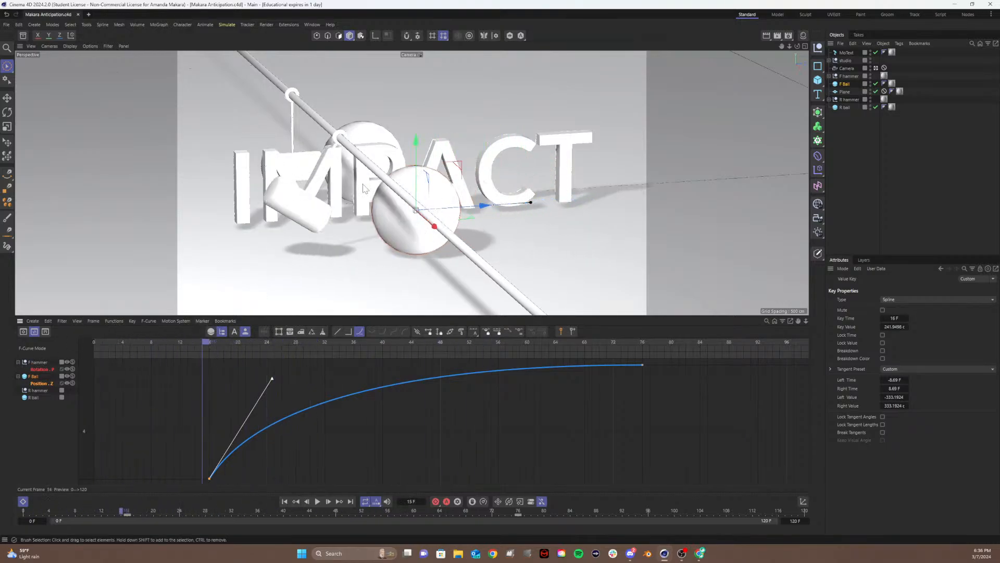
{"action": "left_click_drag", "start_coordinate": [120, 347], "coordinate": [93, 347]}
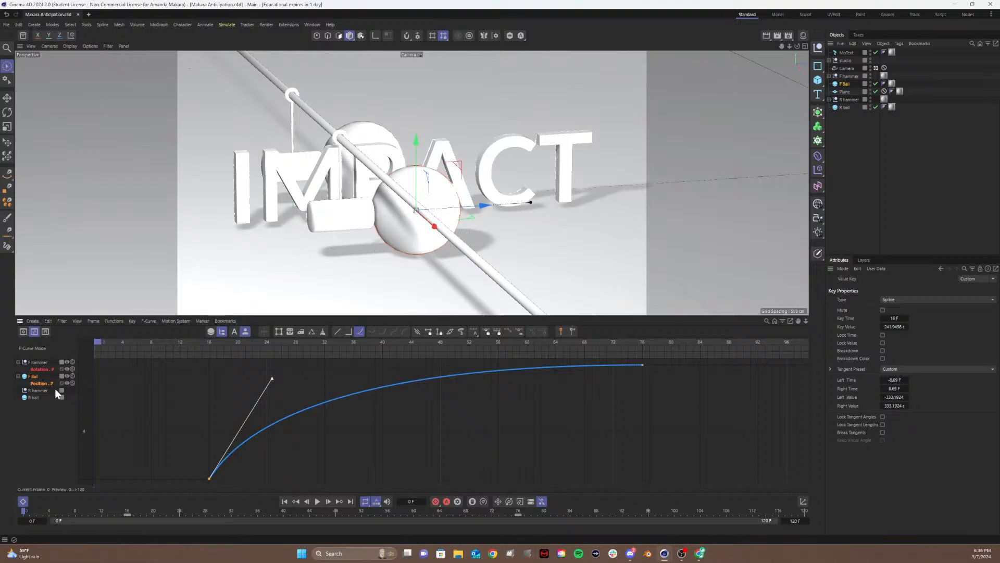
- Show the F hammer's rotation track, switch the timeline to the Dope Sheet and clear the object selection
{"action": "left_click", "coordinate": [39, 368]}
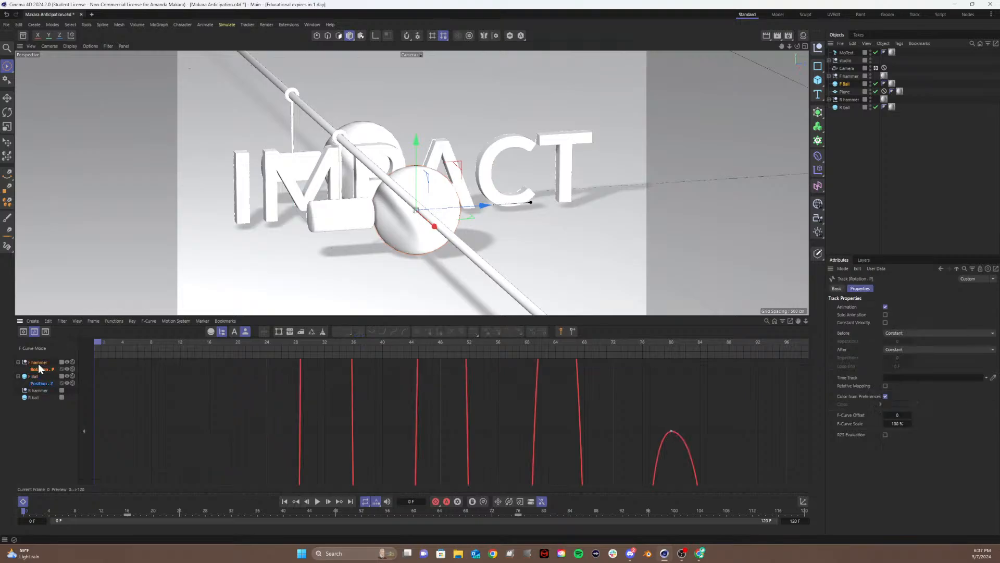
{"action": "left_click", "coordinate": [23, 332]}
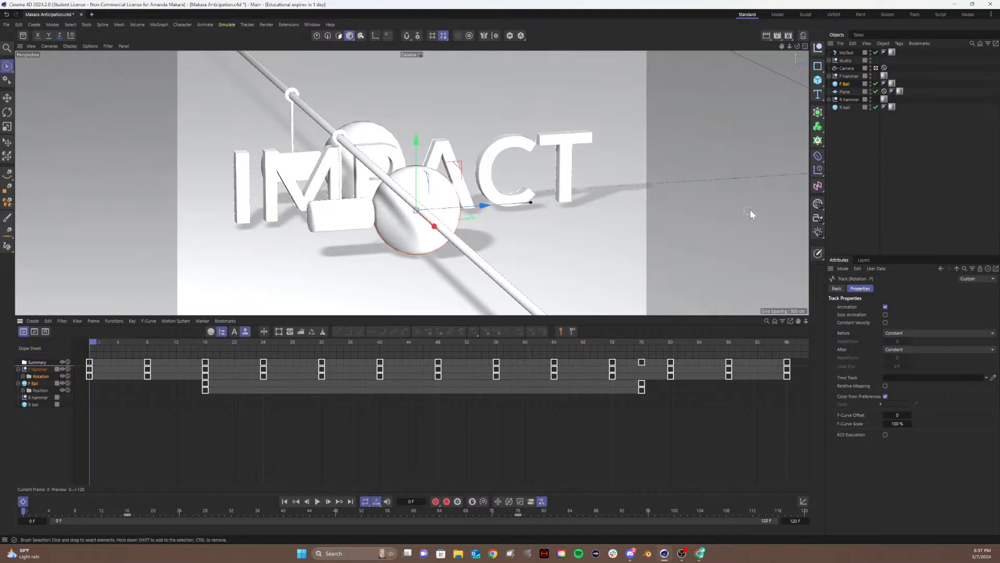
{"action": "left_click", "coordinate": [852, 149]}
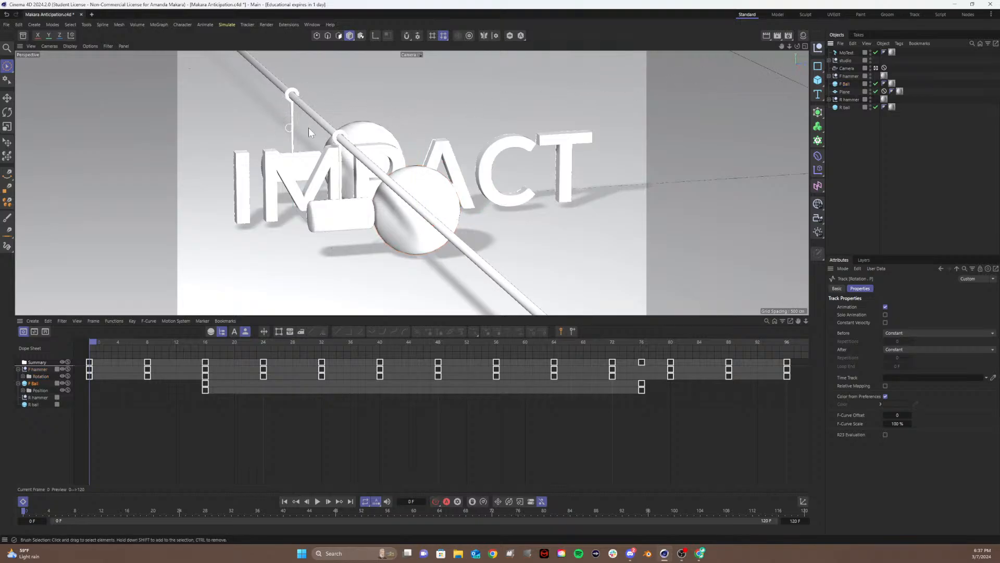
- Keyframe the R hammer's pitch rotation (R.P) at 0° on frame 0
{"action": "left_click", "coordinate": [847, 100]}
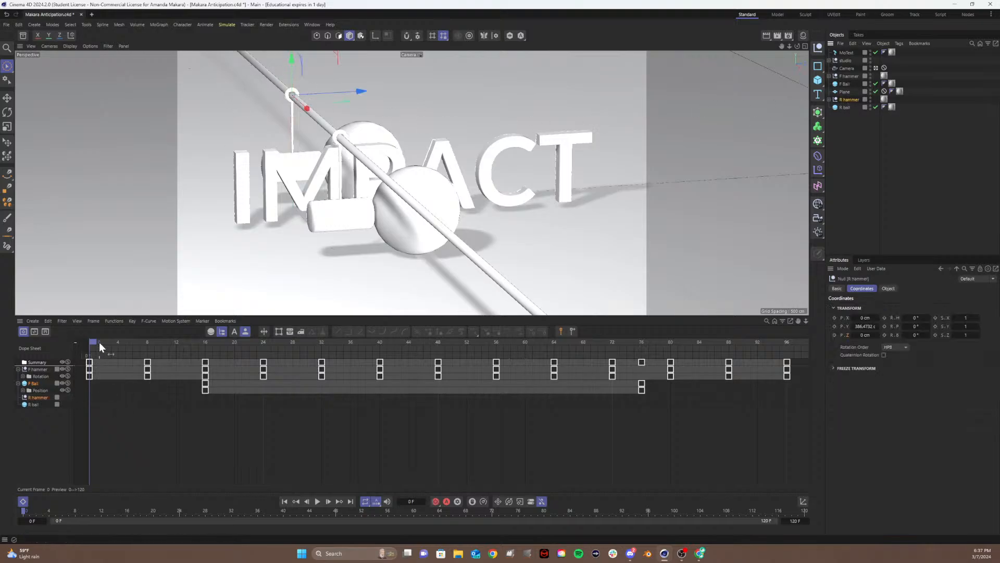
{"action": "left_click", "coordinate": [885, 326]}
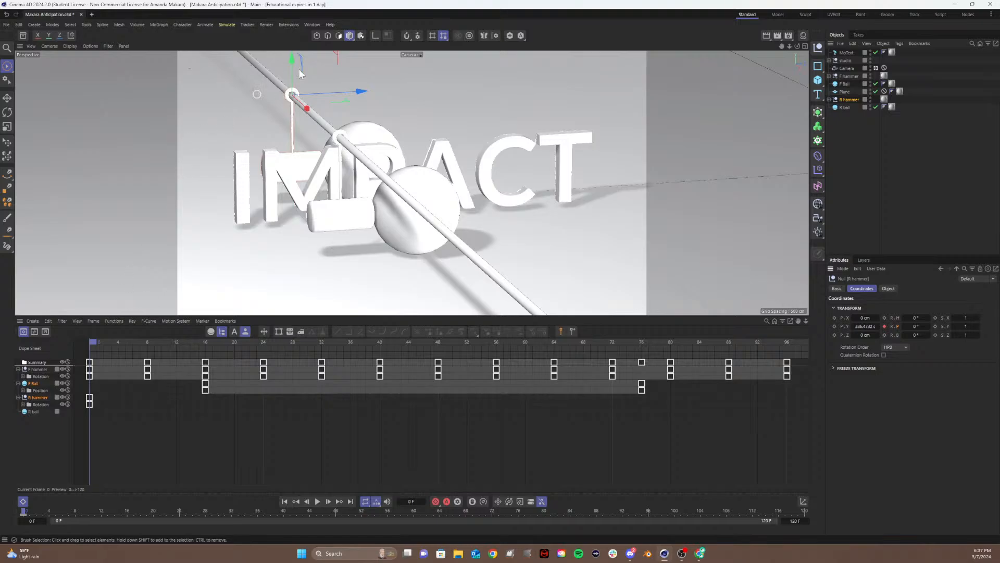
{"action": "key", "text": "r"}
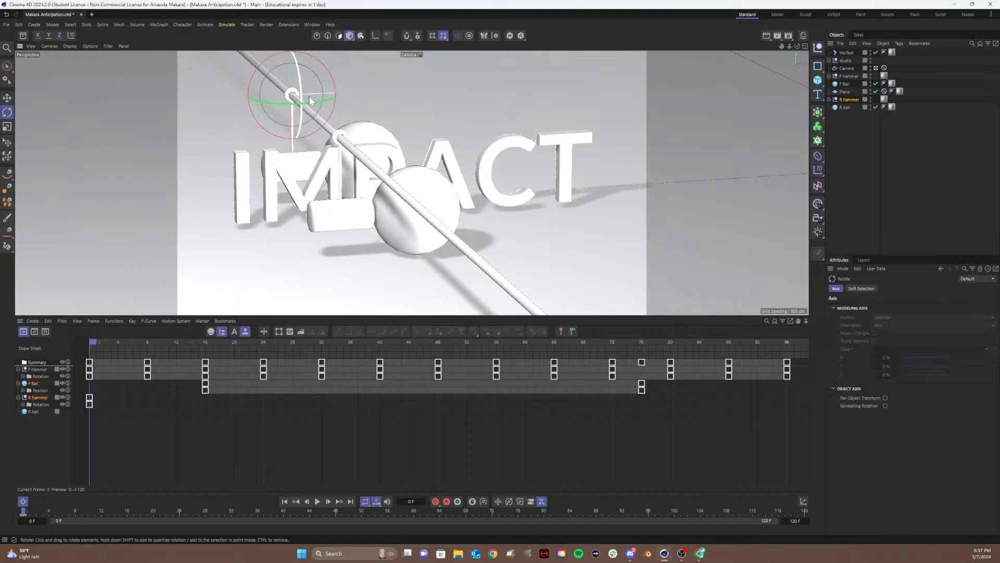
{"action": "left_click", "coordinate": [849, 99]}
{"action": "mouse_move", "coordinate": [915, 334]}
{"action": "left_mouse_down"}
{"action": "mouse_move", "coordinate": [944, 332]}
{"action": "mouse_move", "coordinate": [905, 329]}
{"action": "left_mouse_up"}
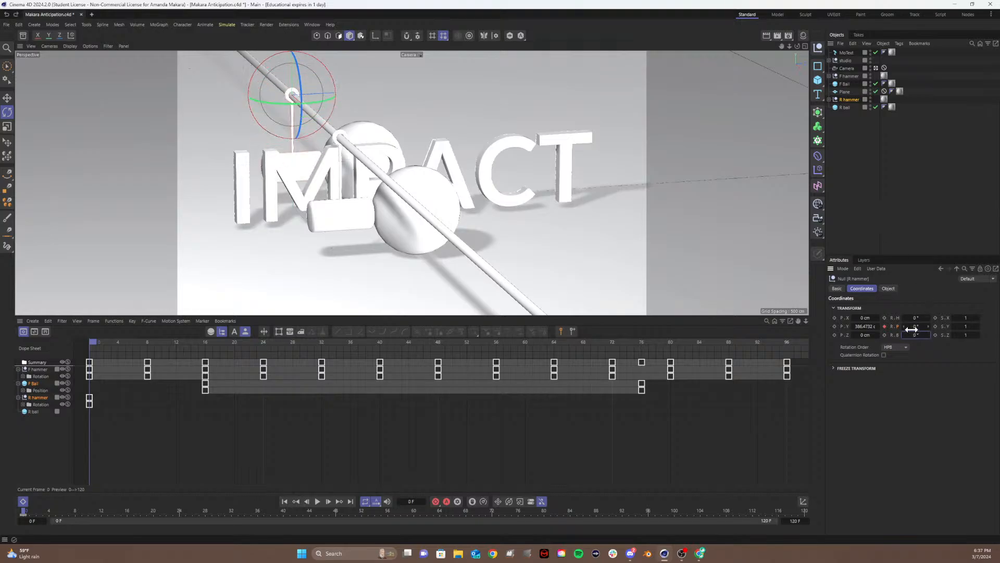
{"action": "left_click", "coordinate": [885, 326]}
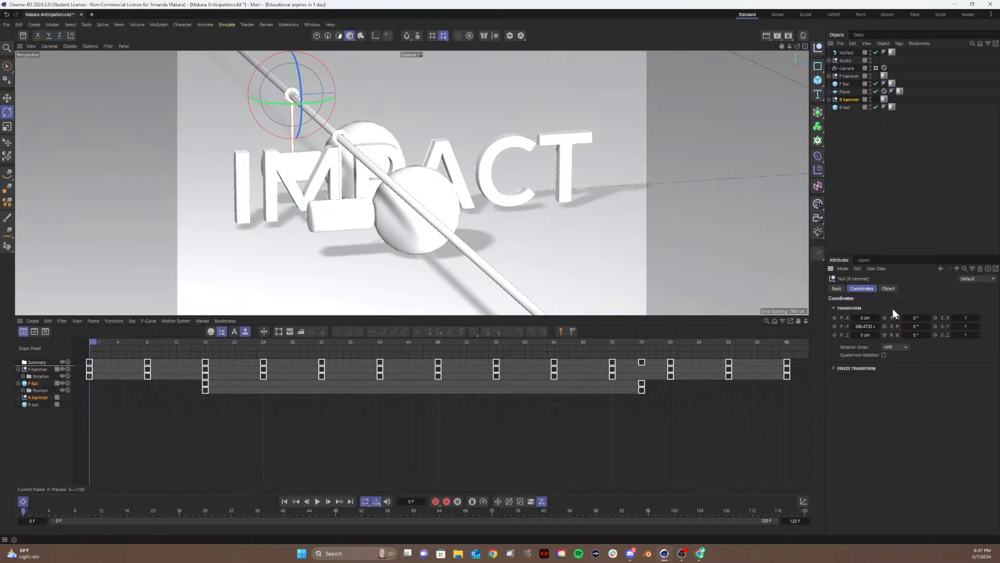
{"action": "mouse_move", "coordinate": [920, 316]}
{"action": "left_mouse_down"}
{"action": "mouse_move", "coordinate": [935, 317]}
{"action": "mouse_move", "coordinate": [920, 316]}
{"action": "mouse_move", "coordinate": [933, 335]}
{"action": "mouse_move", "coordinate": [916, 327]}
{"action": "left_mouse_up"}
{"action": "left_click", "coordinate": [884, 326]}
- Keyframe the R hammer's pitch rotation at -75° on frame 8
{"action": "left_click_drag", "start_coordinate": [95, 342], "coordinate": [153, 343]}
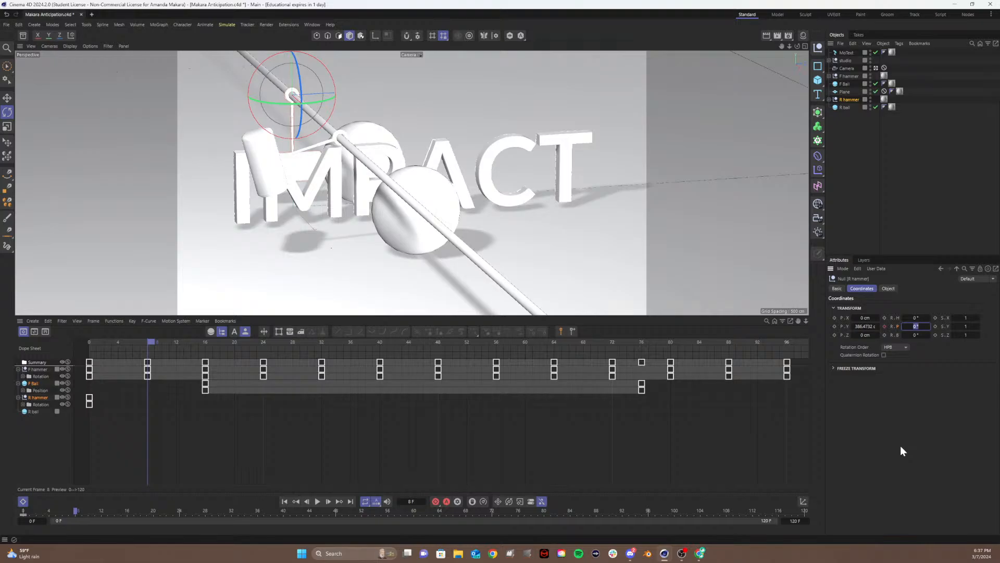
{"action": "type", "text": "-75"}
{"action": "key", "text": "Return"}
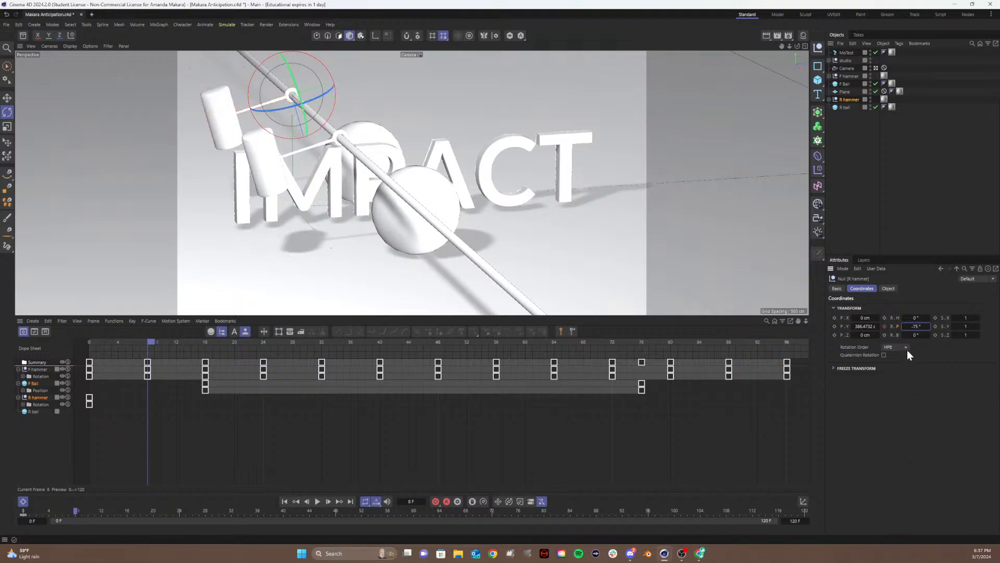
{"action": "left_click", "coordinate": [884, 325]}
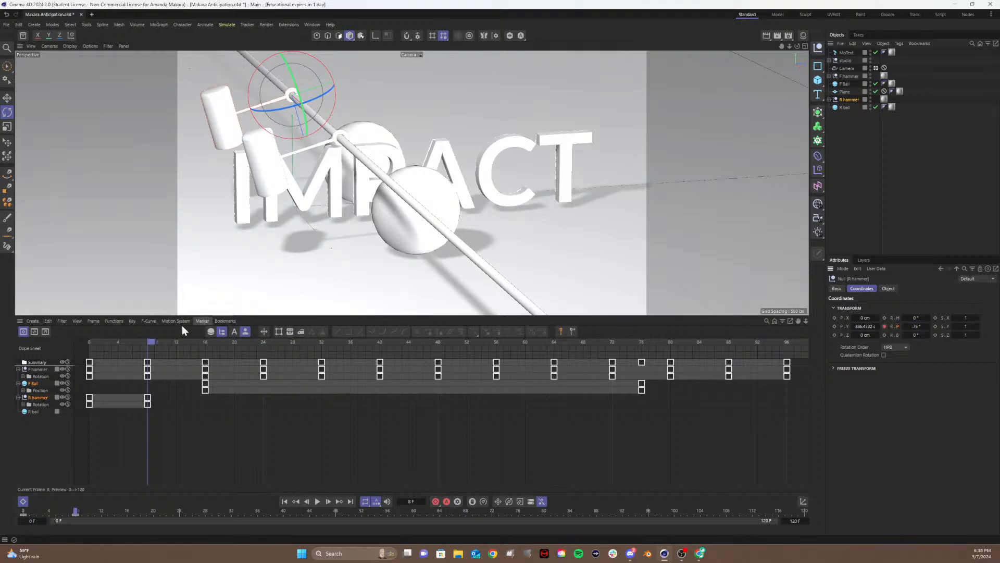
- Keyframe the R hammer's pitch rotation at 50° on frame 16
{"action": "left_click_drag", "start_coordinate": [154, 341], "coordinate": [217, 337]}
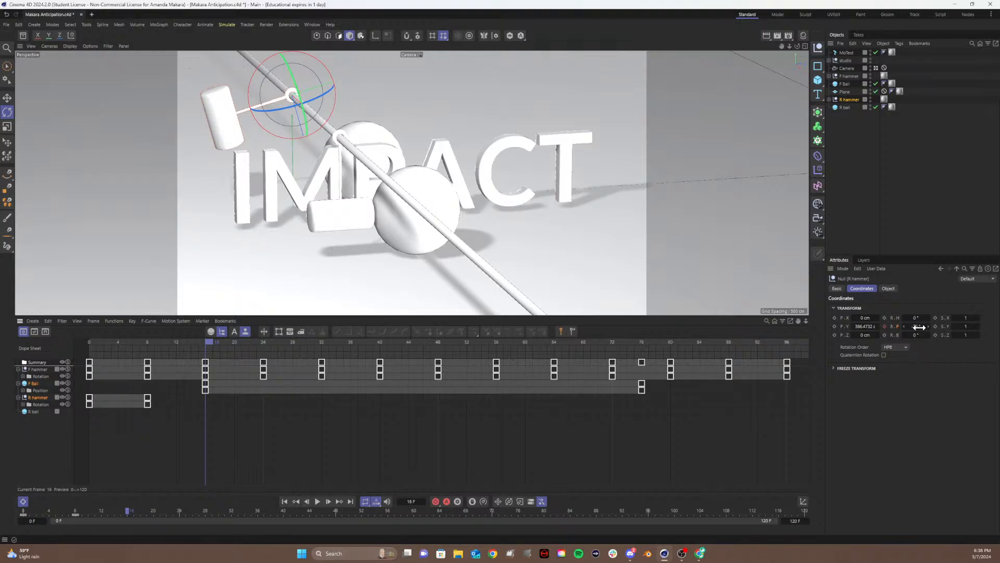
{"action": "left_click_drag", "start_coordinate": [928, 327], "coordinate": [967, 326]}
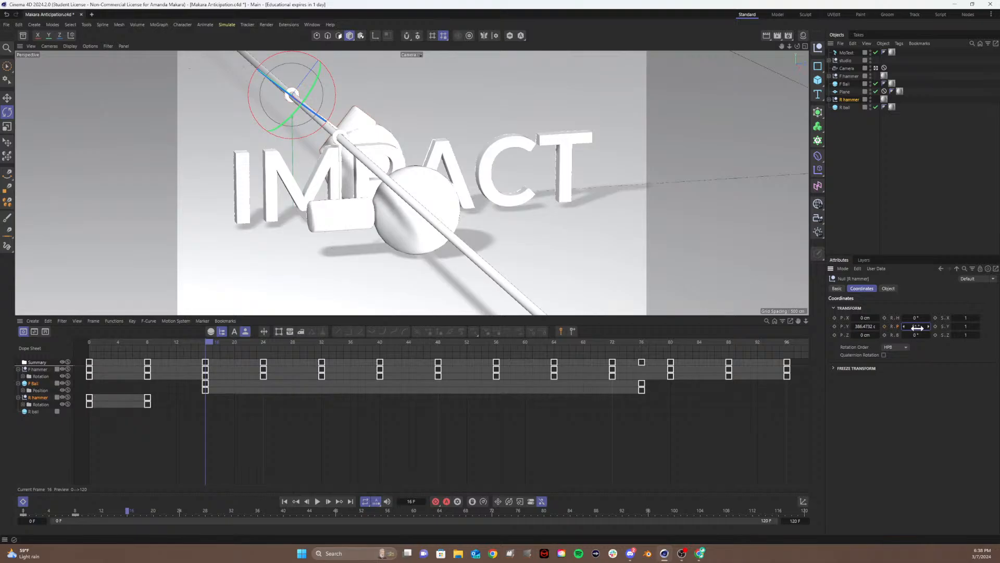
{"action": "type", "text": "50"}
{"action": "key", "text": "Return"}
{"action": "left_click", "coordinate": [885, 326]}
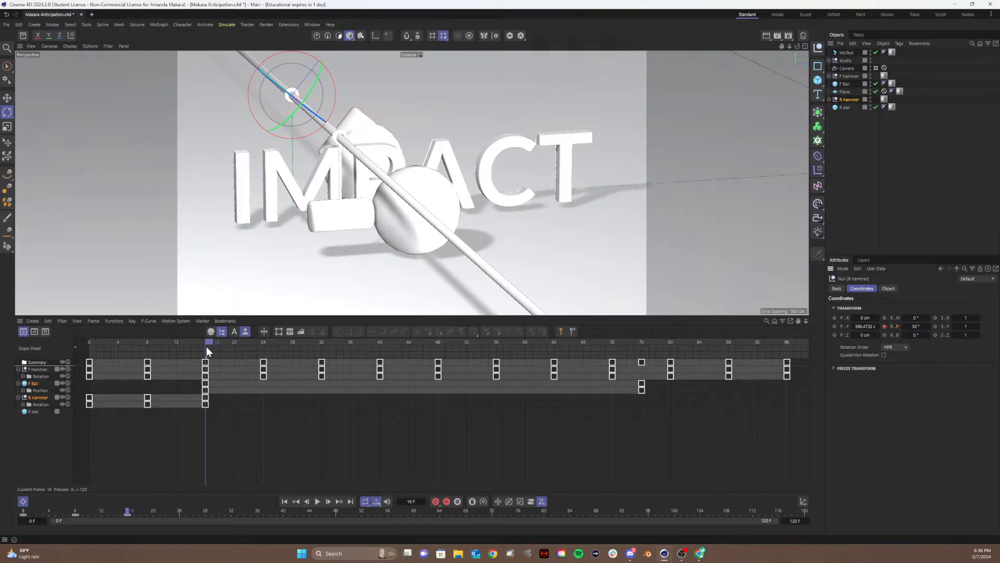
- Try a pitch rotation of -50° and a steeper backswing for the R hammer at frame 24 without keying it
{"action": "left_click_drag", "start_coordinate": [211, 342], "coordinate": [268, 351]}
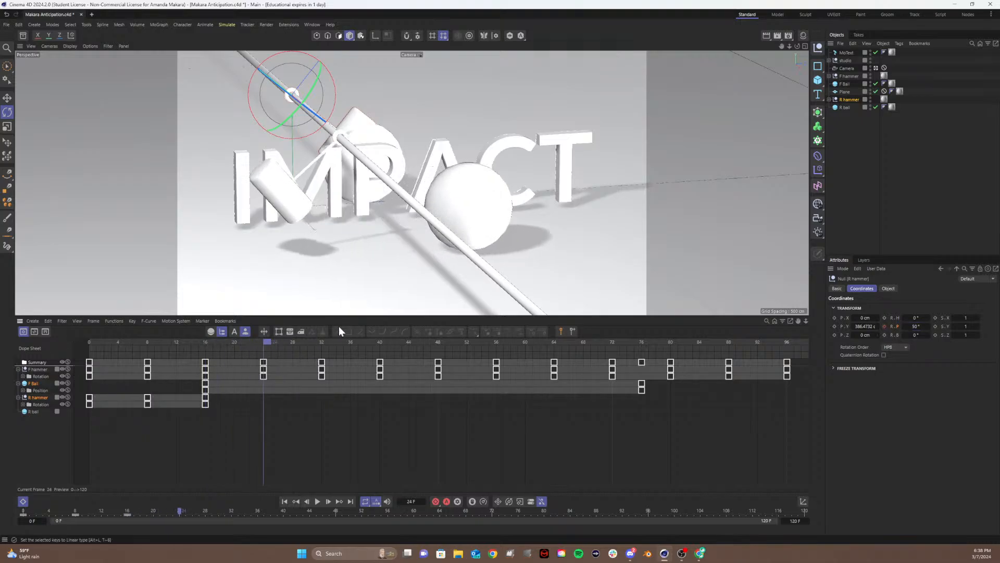
{"action": "left_click", "coordinate": [915, 326]}
{"action": "type", "text": "-50"}
{"action": "key", "text": "Return"}
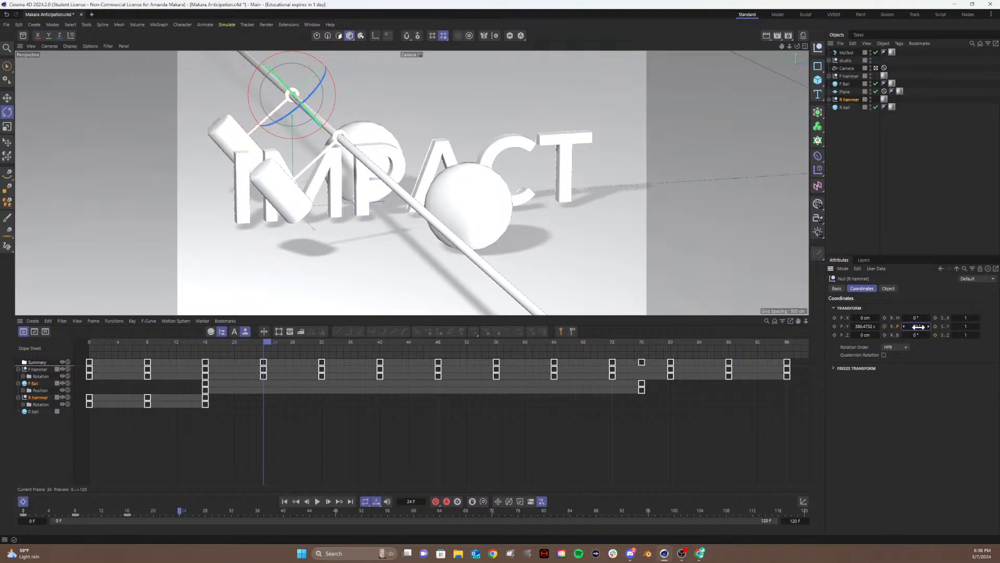
{"action": "left_click_drag", "start_coordinate": [918, 327], "coordinate": [907, 327]}
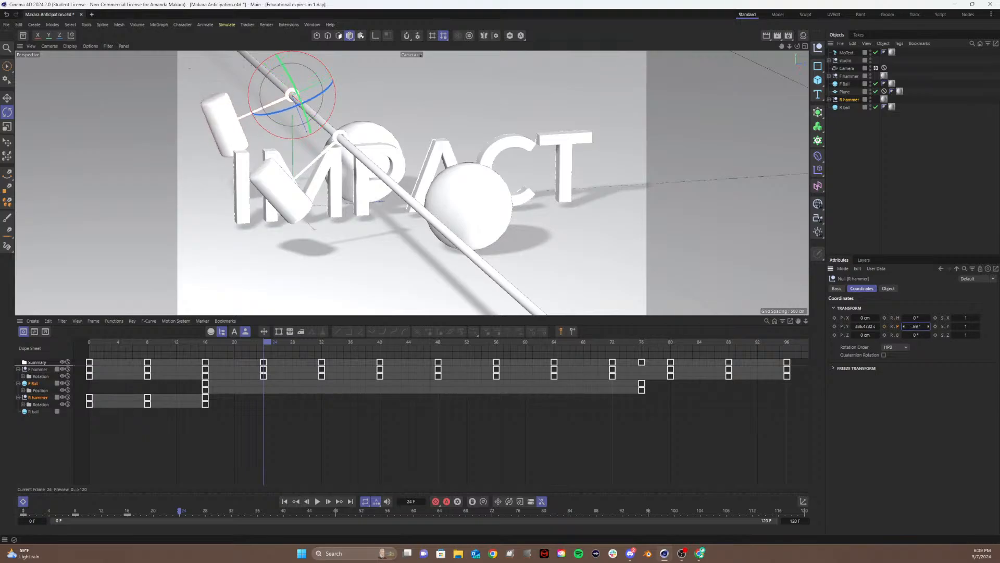
{"action": "left_click", "coordinate": [917, 327]}
- Set the R hammer's pitch rotation on frame 16 to 60° and update its keyframe
{"action": "left_click", "coordinate": [207, 343]}
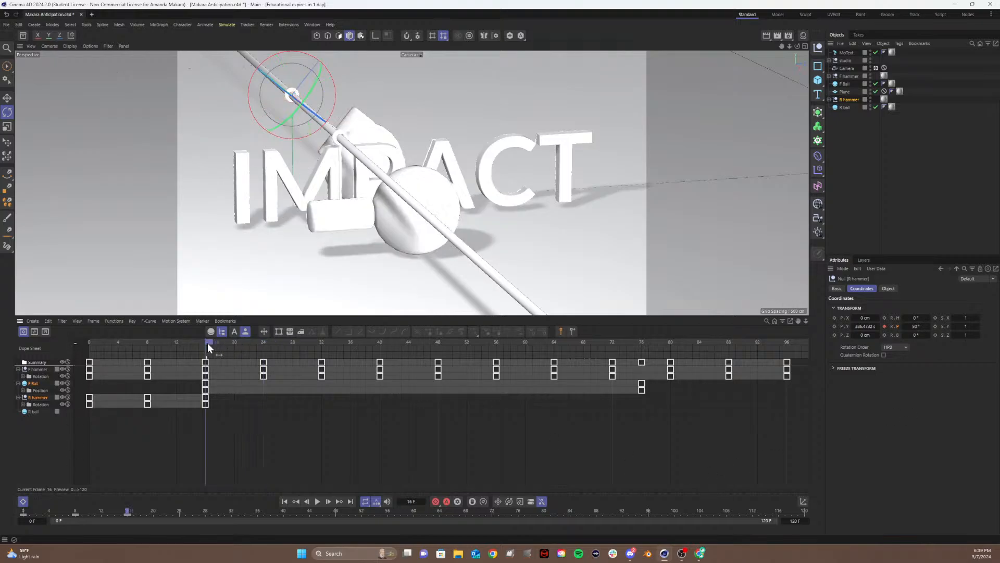
{"action": "left_click", "coordinate": [911, 327]}
{"action": "type", "text": "60"}
{"action": "key", "text": "Return"}
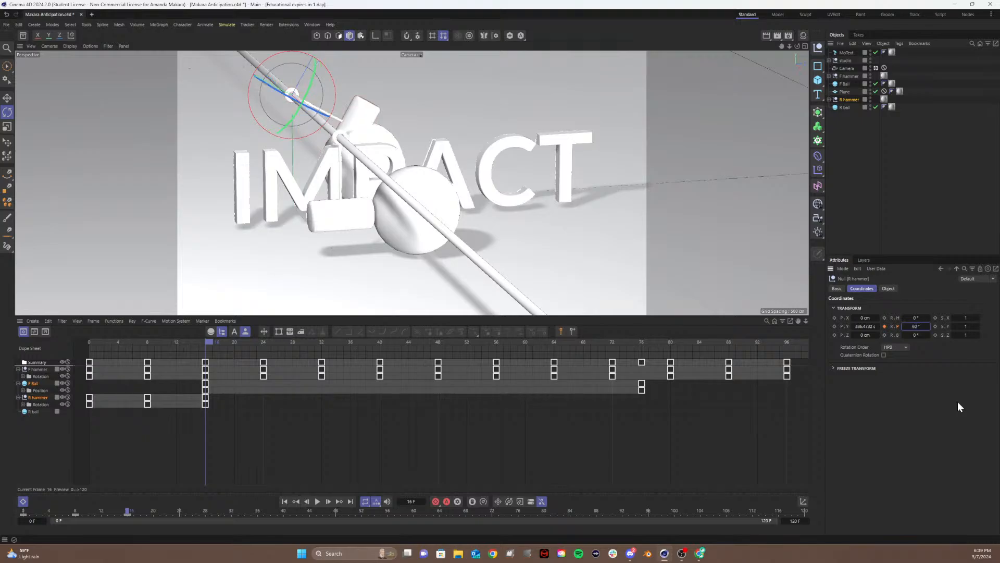
{"action": "left_click", "coordinate": [884, 326]}
- Keyframe the R hammer's pitch rotation at -60° on frame 24
{"action": "left_click_drag", "start_coordinate": [207, 340], "coordinate": [265, 344]}
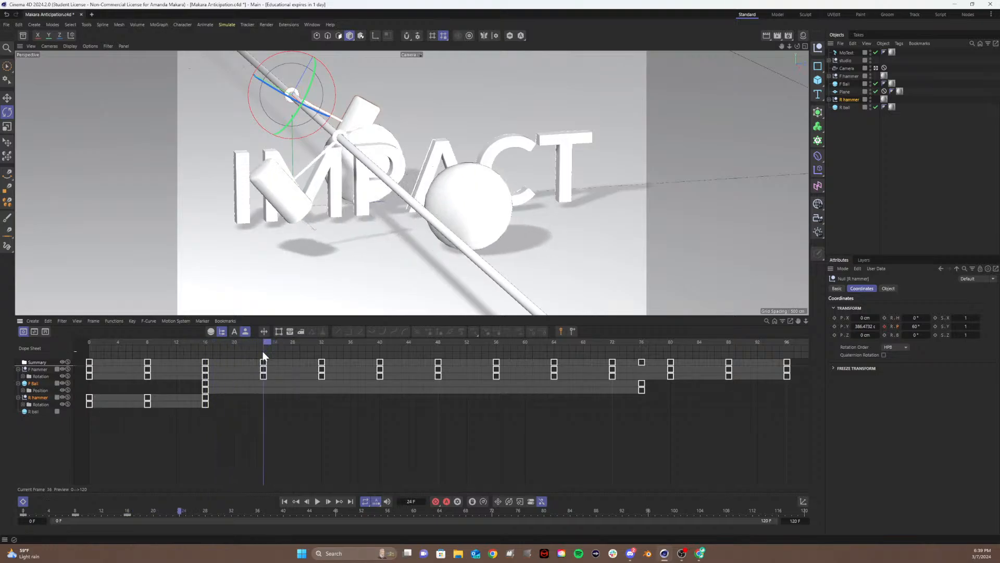
{"action": "double_click", "coordinate": [916, 326]}
{"action": "type", "text": "4"}
{"action": "left_click_drag", "start_coordinate": [928, 326], "coordinate": [940, 326]}
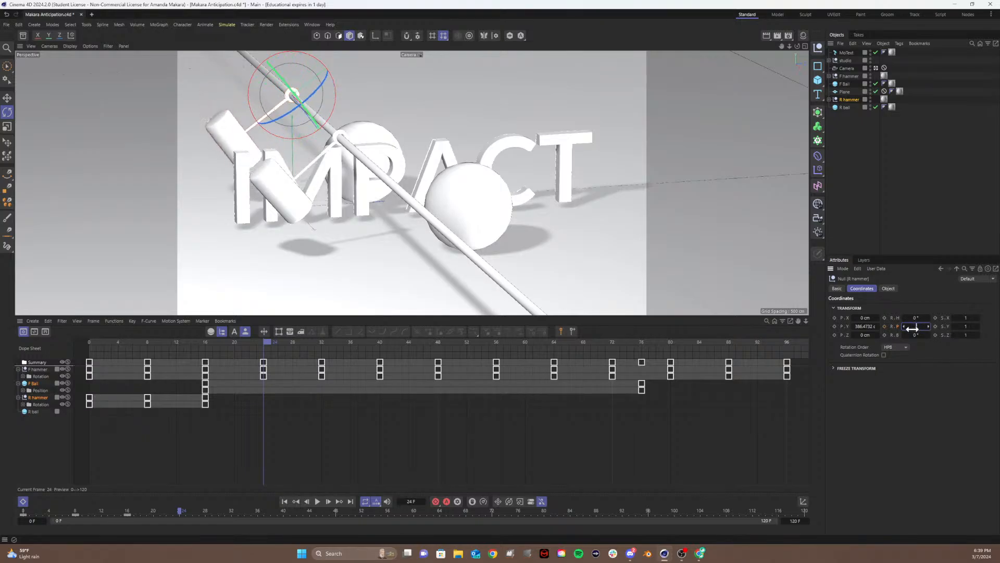
{"action": "key", "text": "Return"}
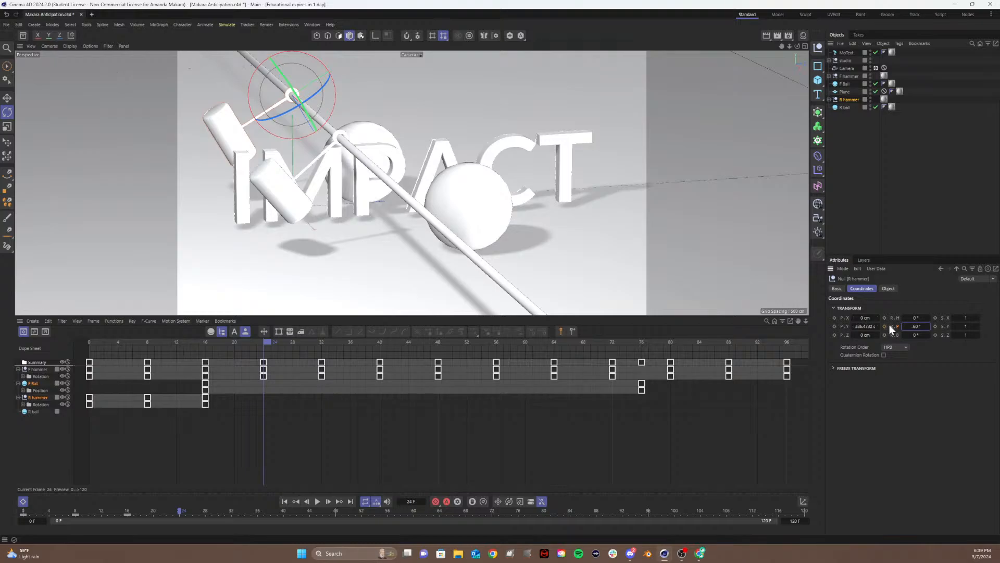
{"action": "left_click", "coordinate": [885, 327]}
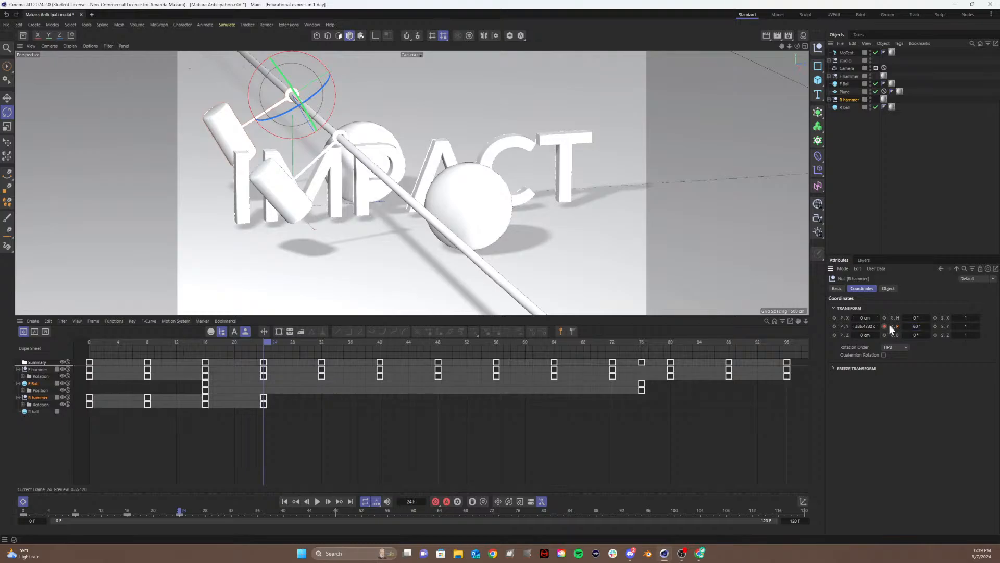
- Keyframe the R hammer's pitch rotation at 45° on frame 32
{"action": "left_click", "coordinate": [322, 343]}
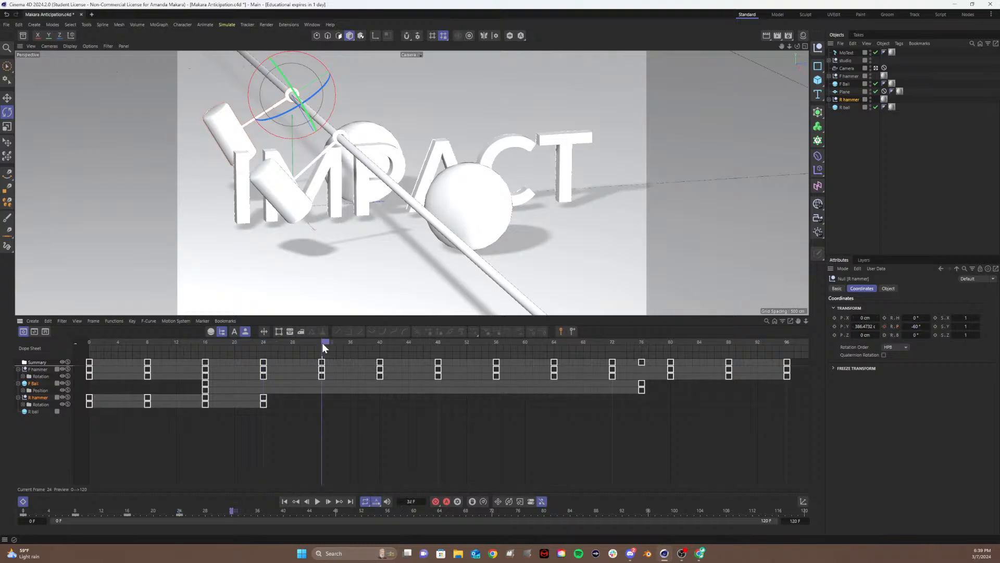
{"action": "left_click", "coordinate": [914, 326]}
{"action": "key", "text": "BackSpace"}
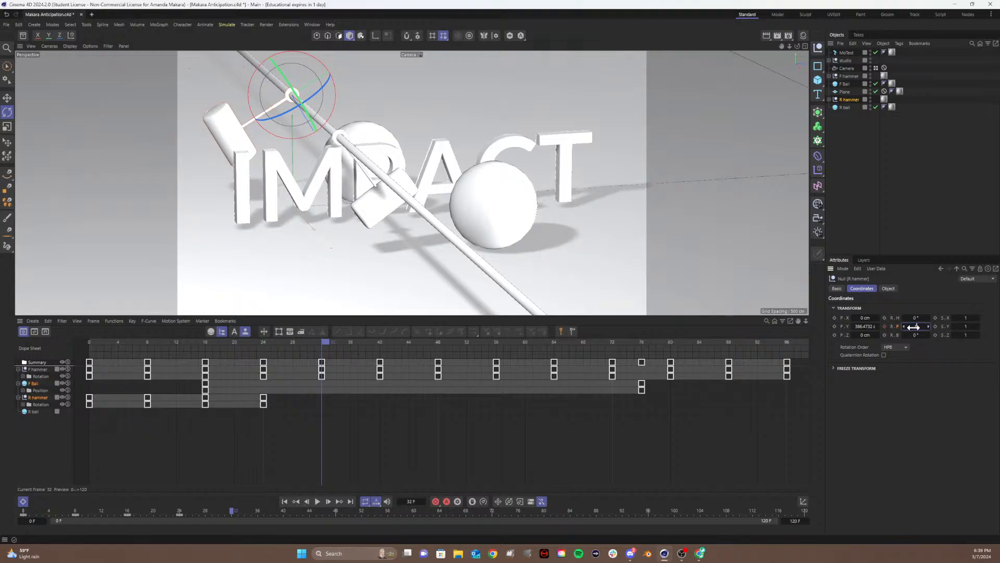
{"action": "type", "text": "-45"}
{"action": "key", "text": "Return"}
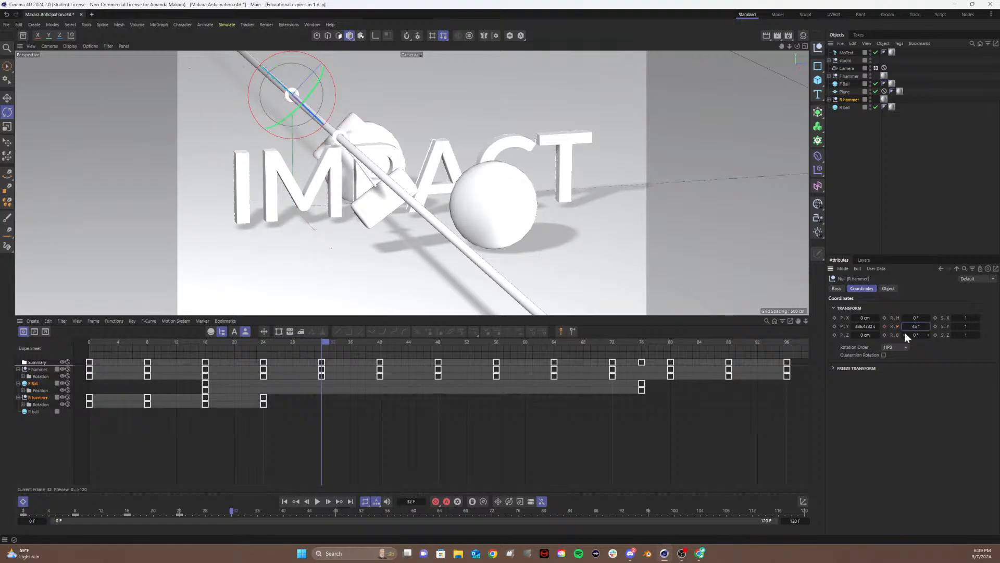
{"action": "left_click", "coordinate": [885, 326]}
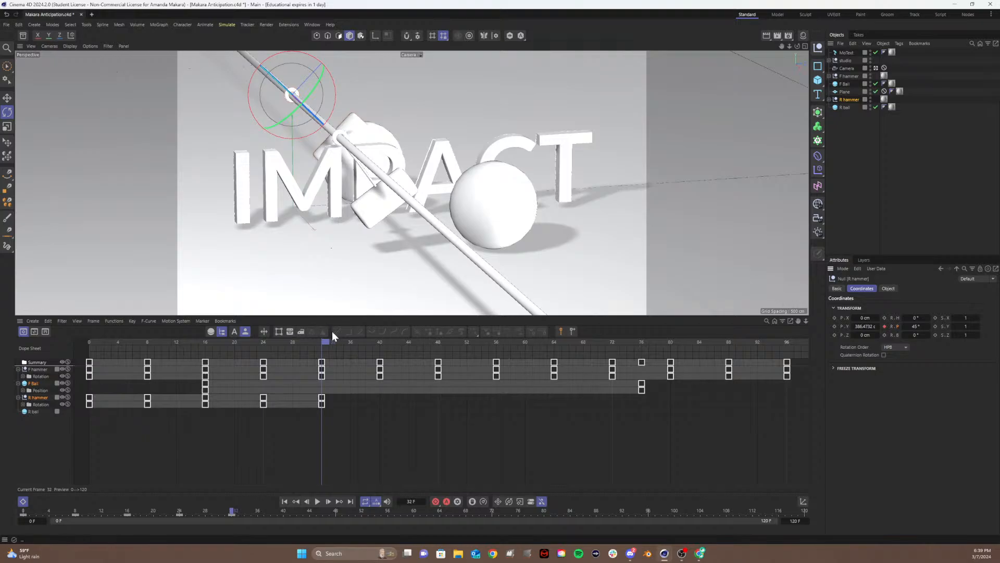
- Keyframe the R hammer's pitch rotation at -45° on frame 40
{"action": "left_click_drag", "start_coordinate": [329, 343], "coordinate": [387, 352]}
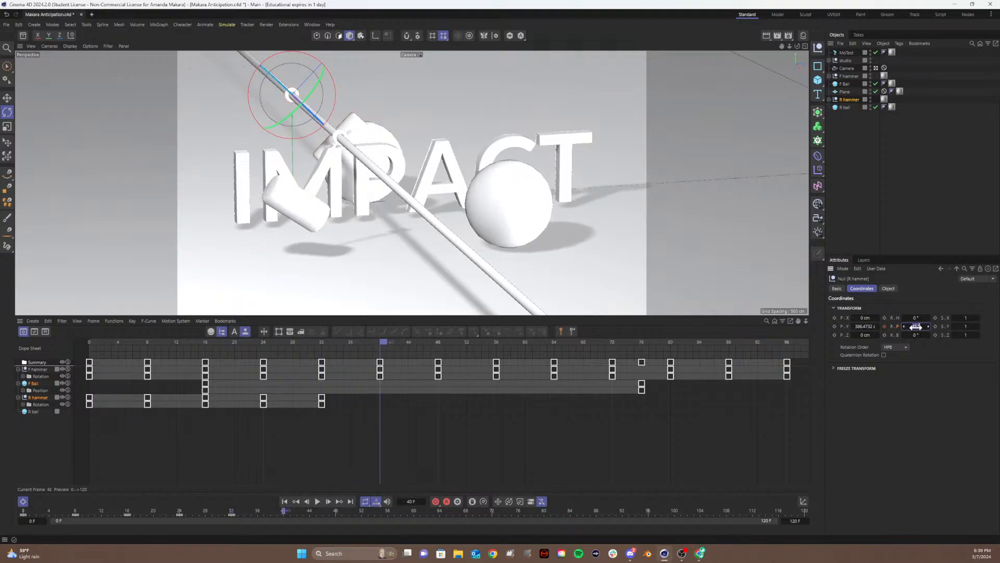
{"action": "type", "text": "-45"}
{"action": "key", "text": "Return"}
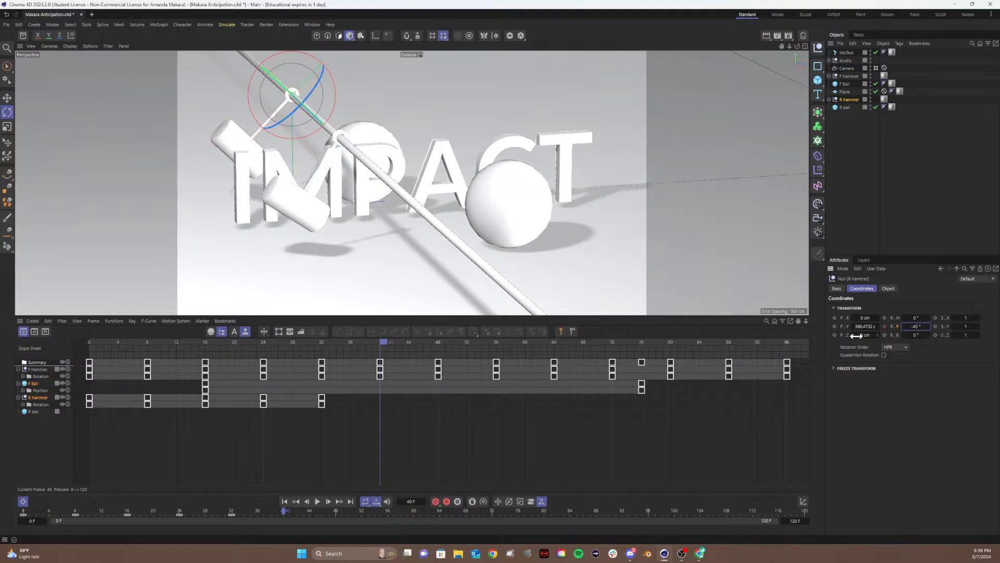
{"action": "left_click", "coordinate": [885, 326]}
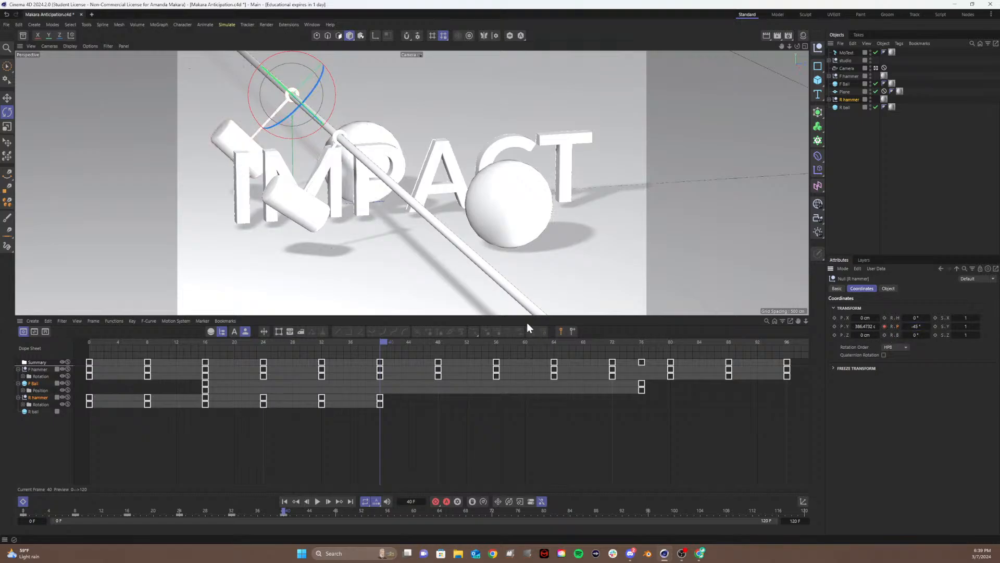
- Keyframe the R hammer's pitch rotation at 30° on frame 48
{"action": "left_click", "coordinate": [441, 343]}
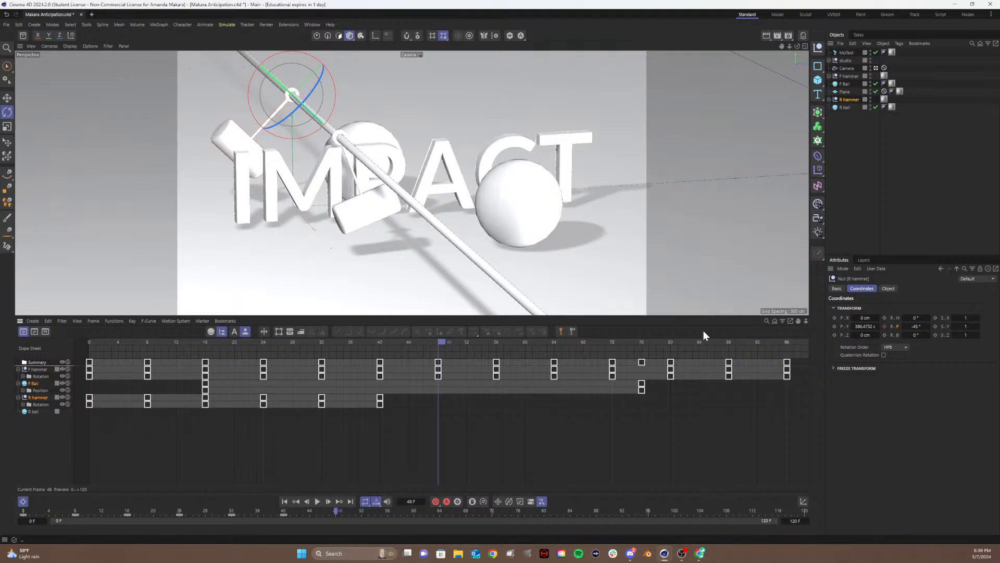
{"action": "left_click", "coordinate": [916, 326]}
{"action": "type", "text": "30"}
{"action": "key", "text": "Return"}
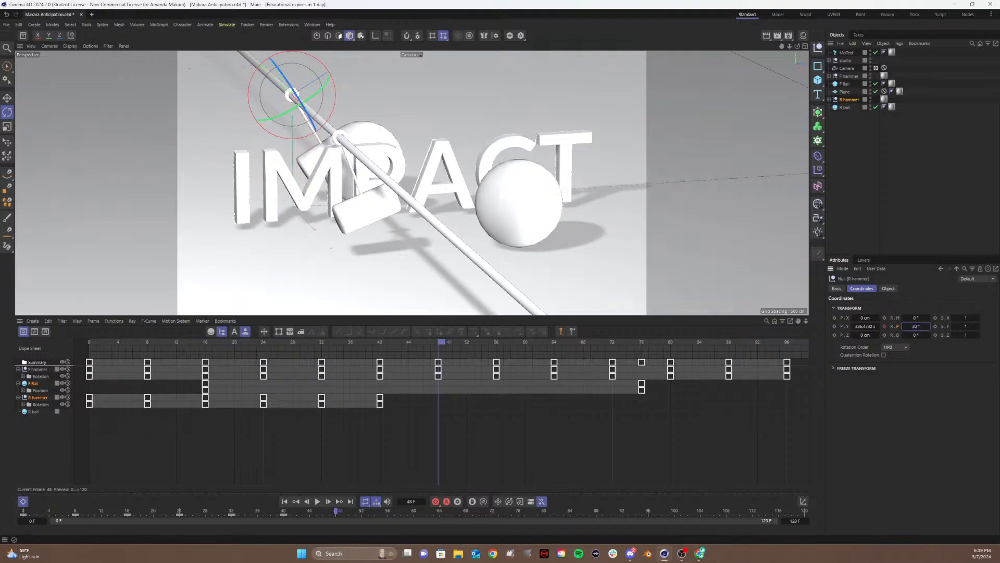
{"action": "left_click", "coordinate": [884, 326]}
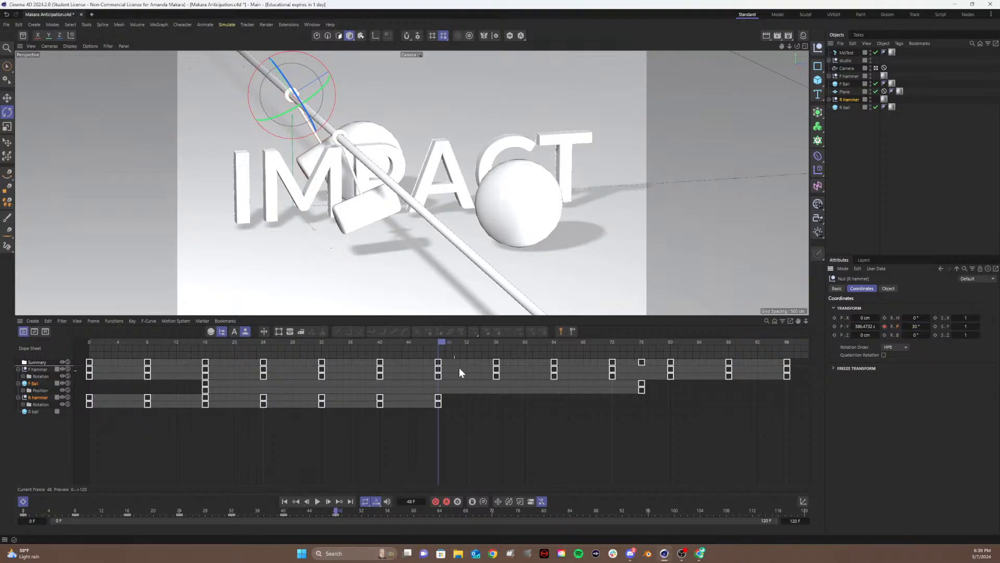
- Keyframe the R hammer's pitch rotation at -30° on frame 56
{"action": "left_click_drag", "start_coordinate": [439, 342], "coordinate": [500, 342]}
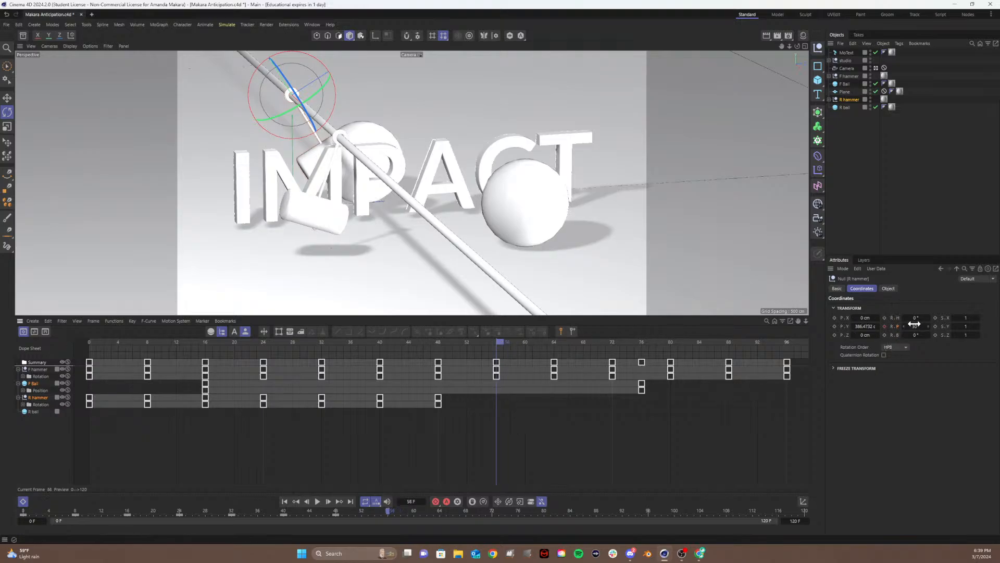
{"action": "left_click_drag", "start_coordinate": [914, 324], "coordinate": [915, 324]}
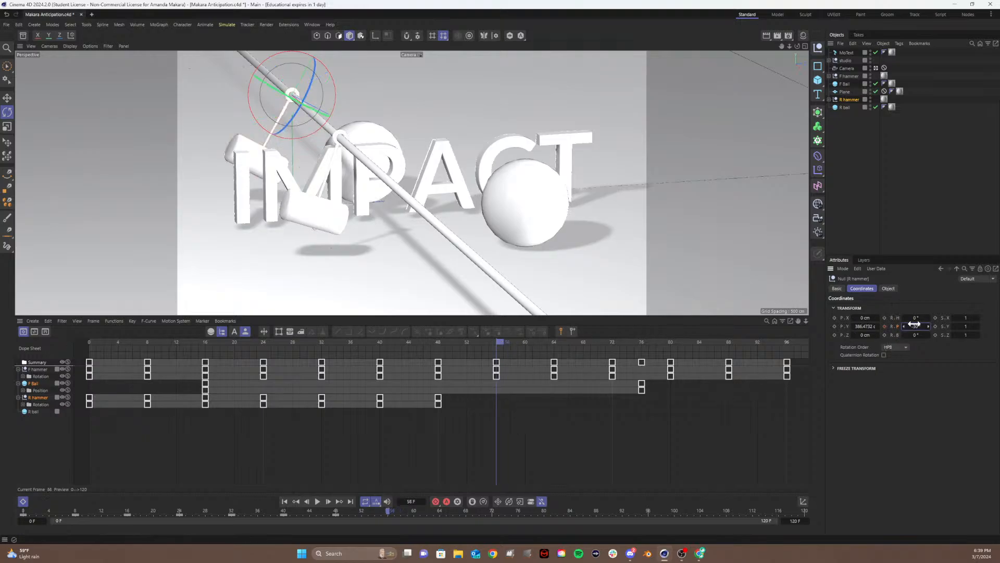
{"action": "left_click", "coordinate": [885, 326]}
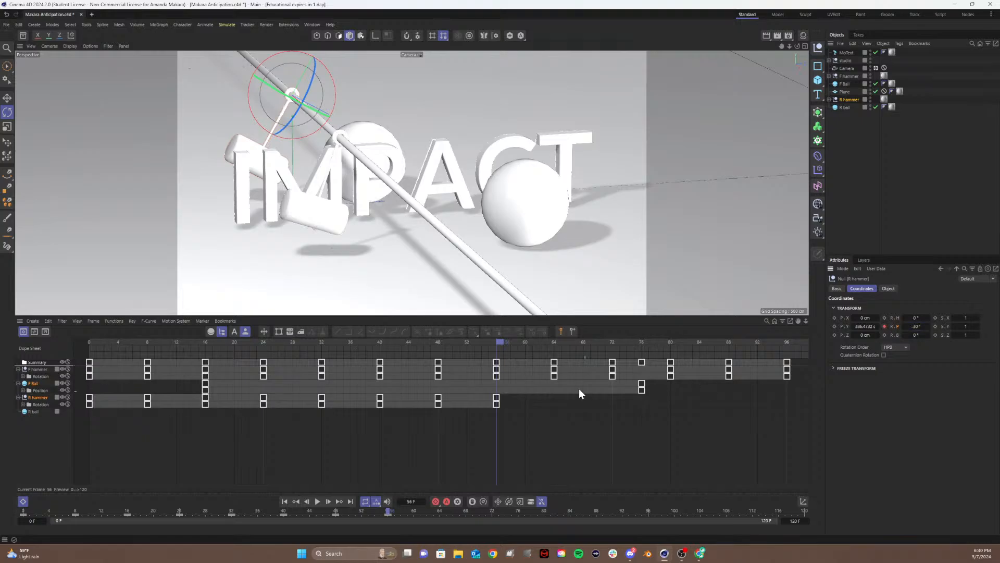
- Keyframe the R hammer's pitch rotation at 15° on frame 64
{"action": "left_click_drag", "start_coordinate": [549, 340], "coordinate": [556, 343]}
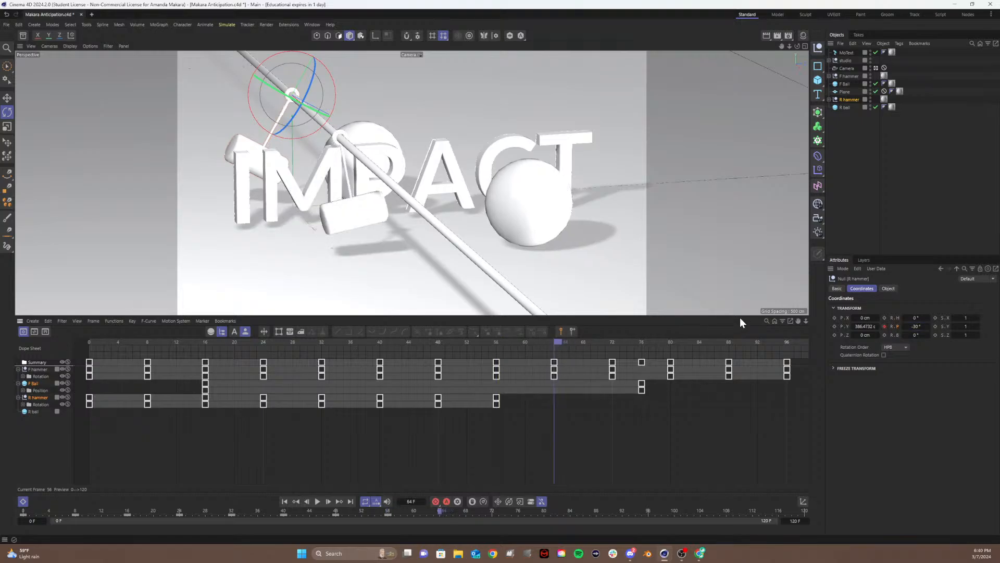
{"action": "double_click", "coordinate": [916, 326]}
{"action": "type", "text": "15"}
{"action": "key", "text": "Return"}
{"action": "left_click", "coordinate": [885, 326]}
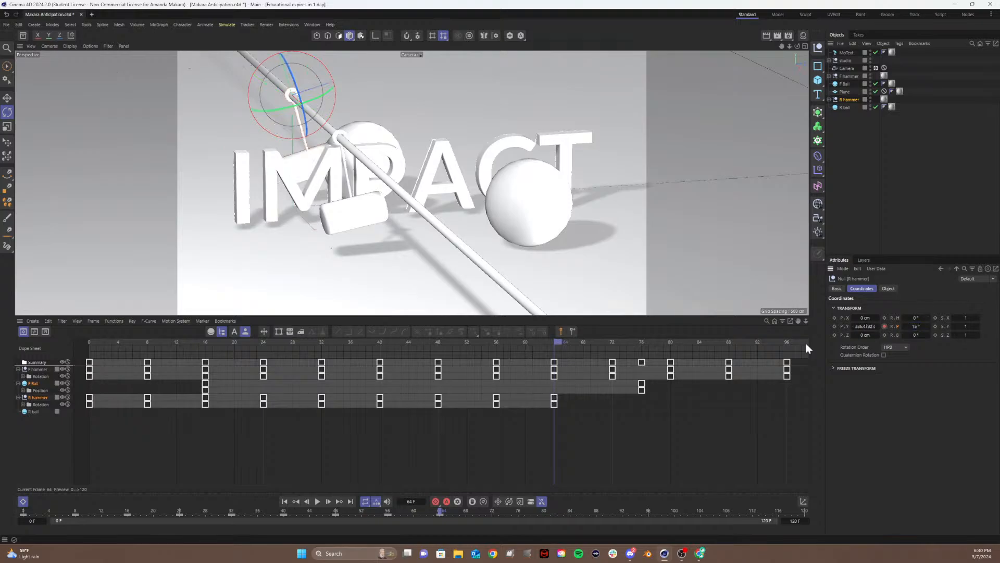
- Keyframe the R hammer's pitch rotation at -15° on frame 72
{"action": "left_click_drag", "start_coordinate": [554, 341], "coordinate": [612, 349]}
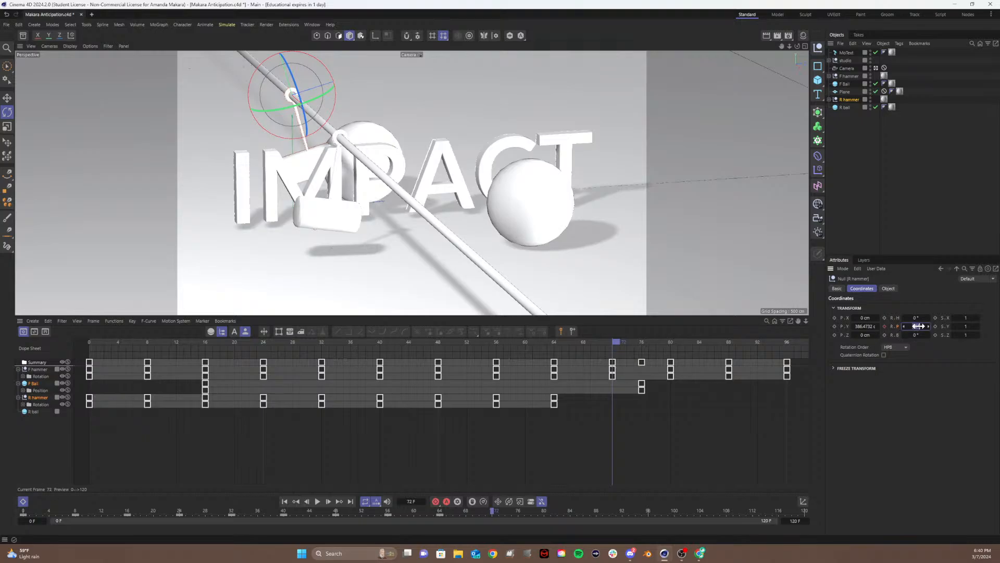
{"action": "left_click_drag", "start_coordinate": [918, 327], "coordinate": [890, 327]}
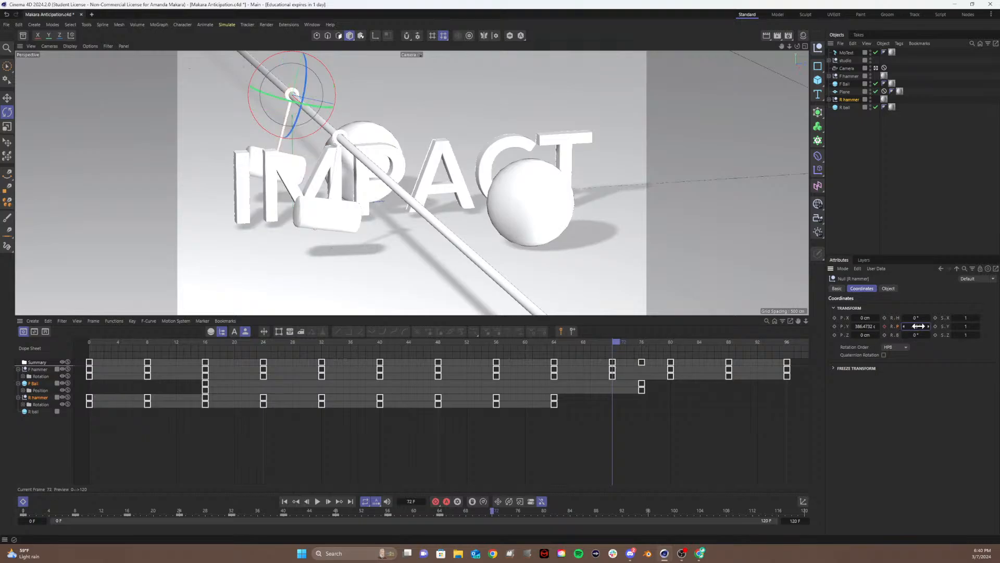
{"action": "left_click", "coordinate": [885, 326]}
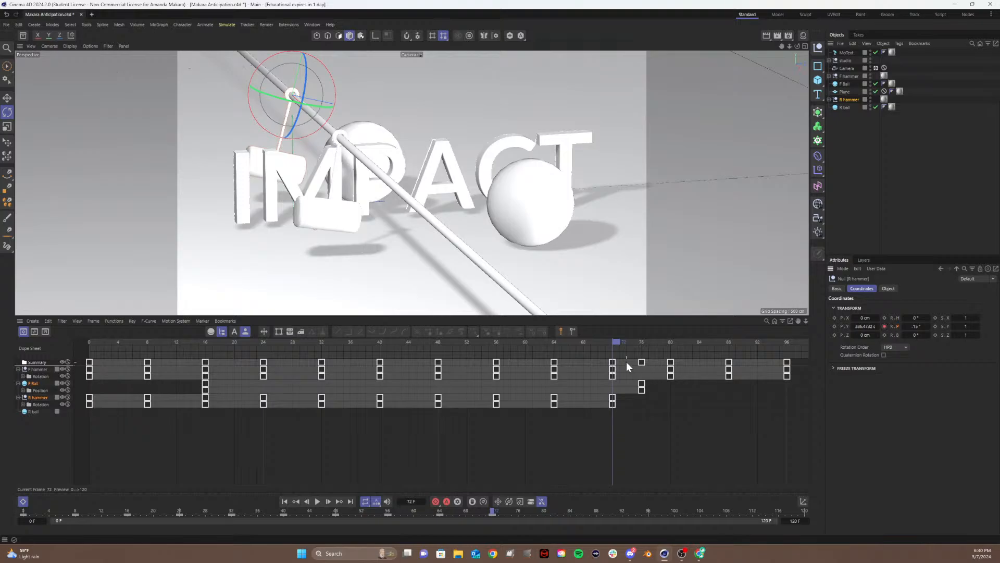
- Keyframe the R hammer's pitch rotation at 8° on frame 80
{"action": "left_click_drag", "start_coordinate": [620, 339], "coordinate": [679, 344]}
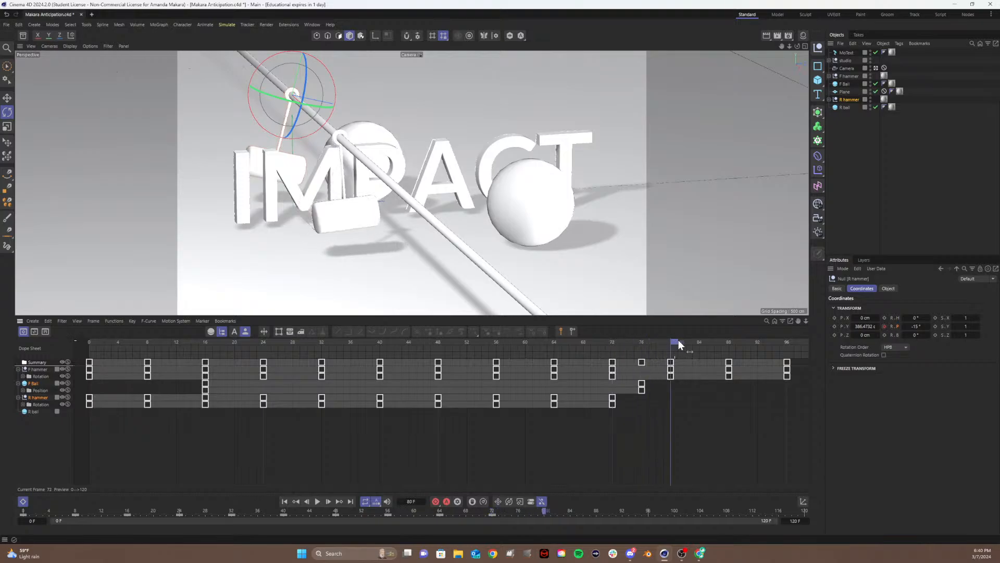
{"action": "left_click", "coordinate": [916, 326]}
{"action": "type", "text": "8"}
{"action": "key", "text": "Return"}
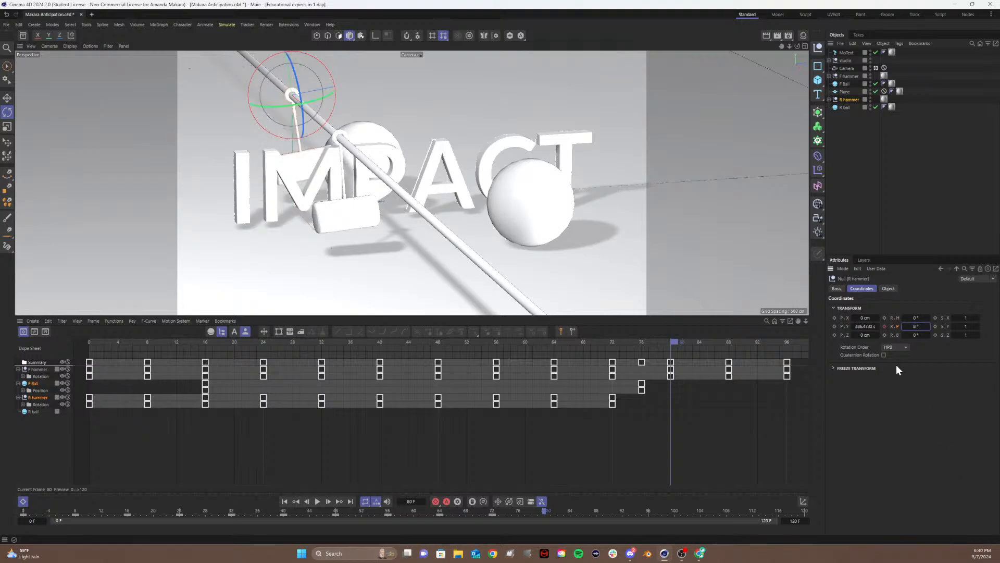
{"action": "left_click", "coordinate": [885, 328]}
- Keyframe the R hammer's pitch rotation at -8° on frame 88
{"action": "left_click_drag", "start_coordinate": [674, 345], "coordinate": [738, 354]}
{"action": "left_click", "coordinate": [916, 327]}
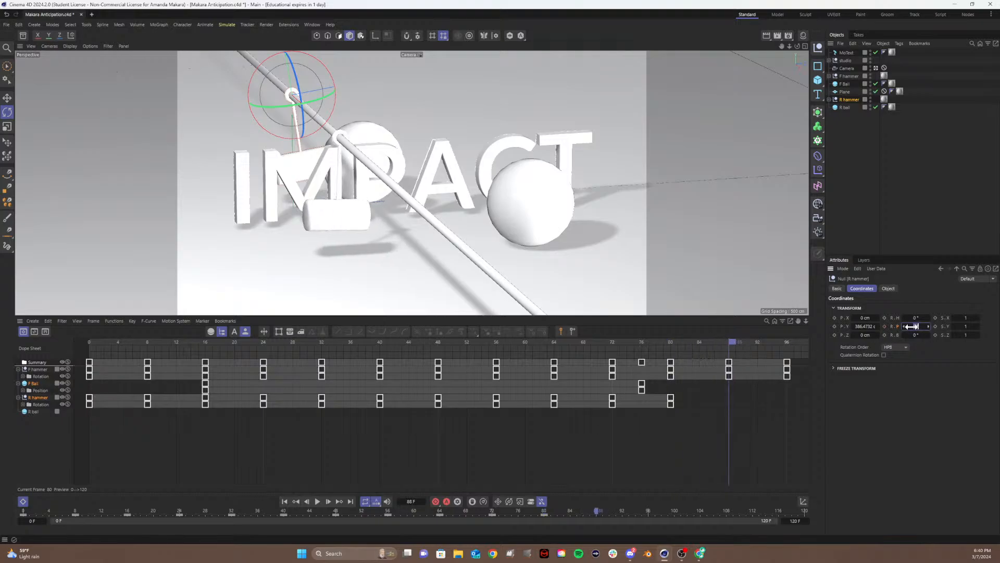
{"action": "type", "text": "-8"}
{"action": "key", "text": "Return"}
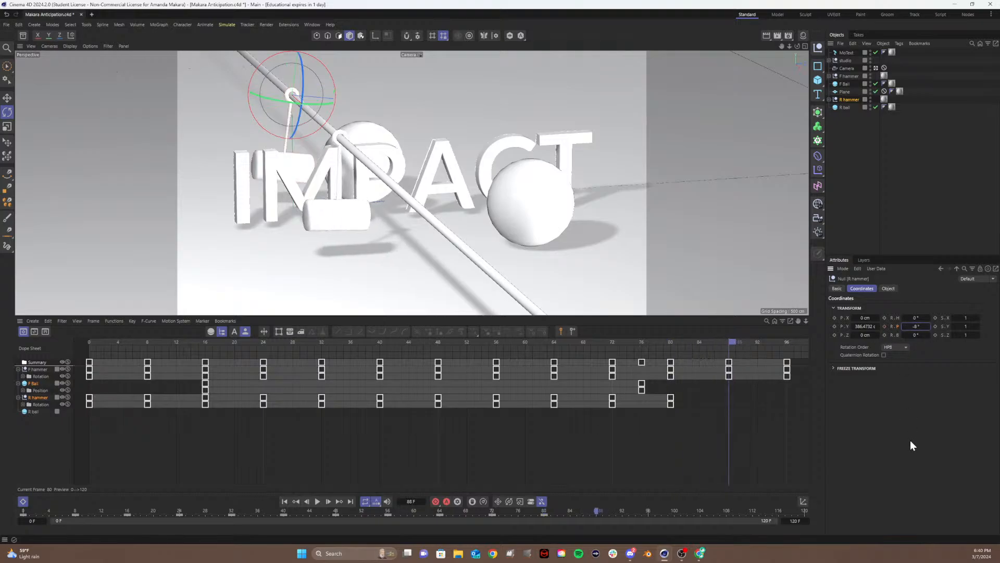
{"action": "left_click", "coordinate": [884, 326]}
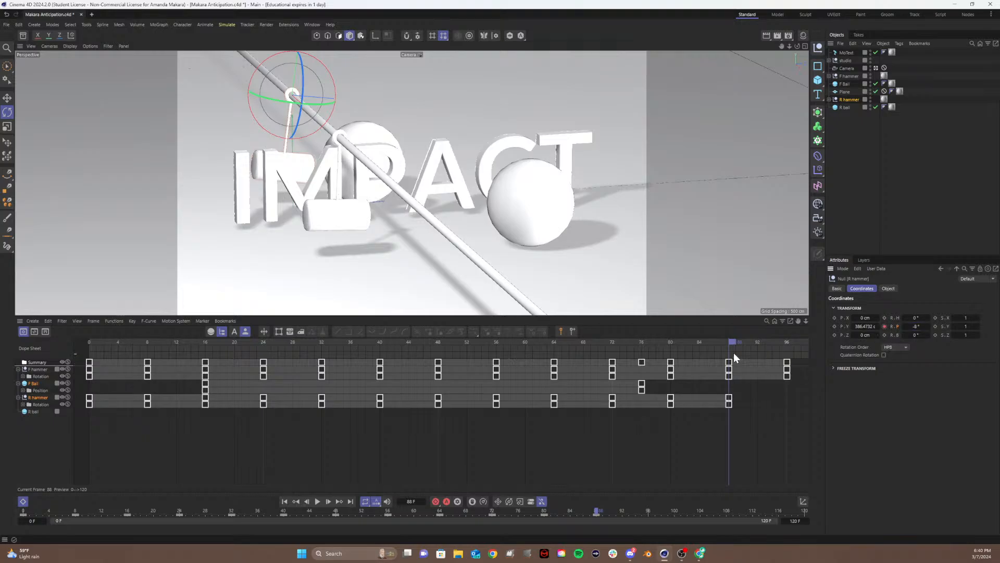
- Keyframe the R hammer's pitch rotation at 4° on frame 96
{"action": "left_click_drag", "start_coordinate": [741, 345], "coordinate": [698, 339]}
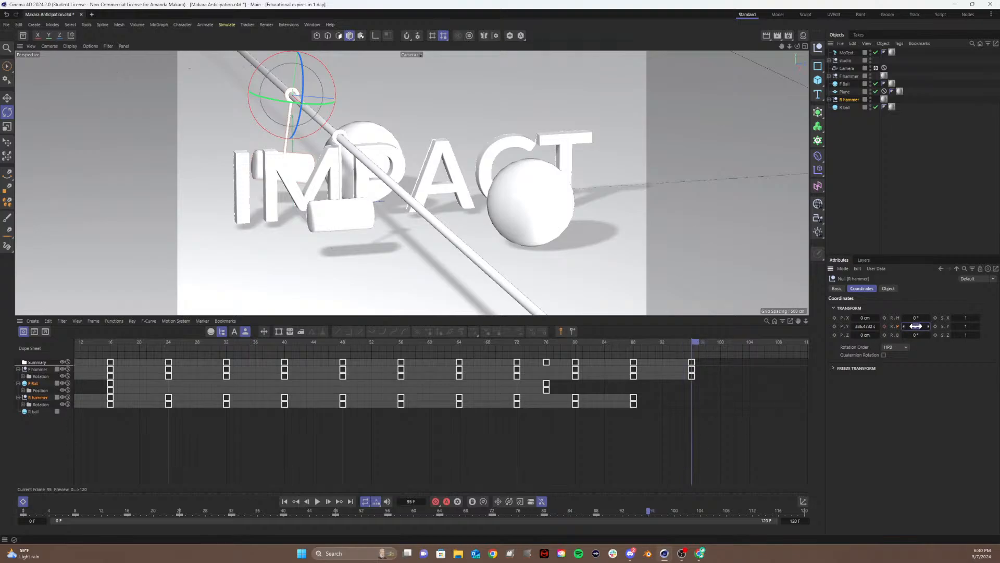
{"action": "left_click_drag", "start_coordinate": [916, 327], "coordinate": [922, 326]}
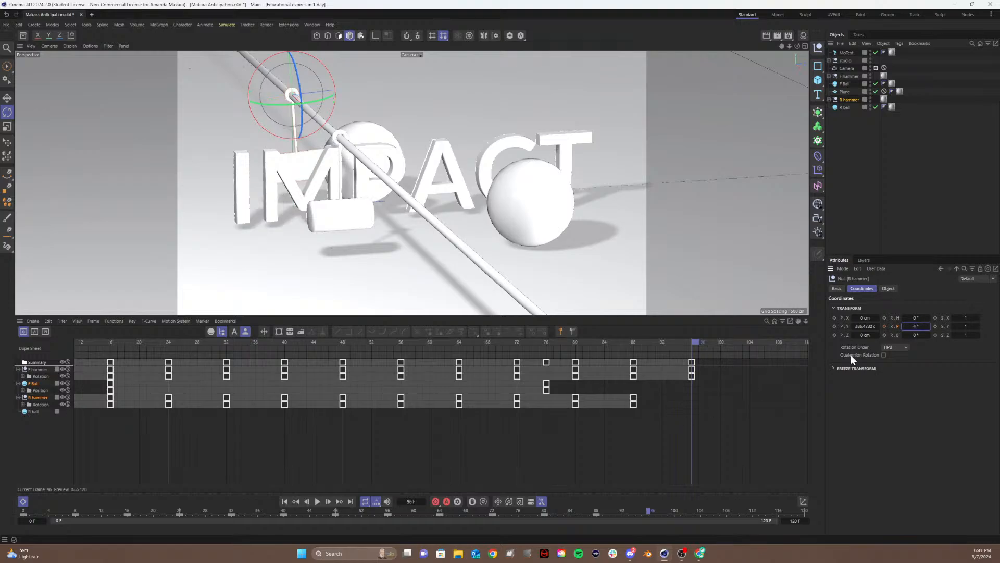
{"action": "left_click", "coordinate": [887, 325]}
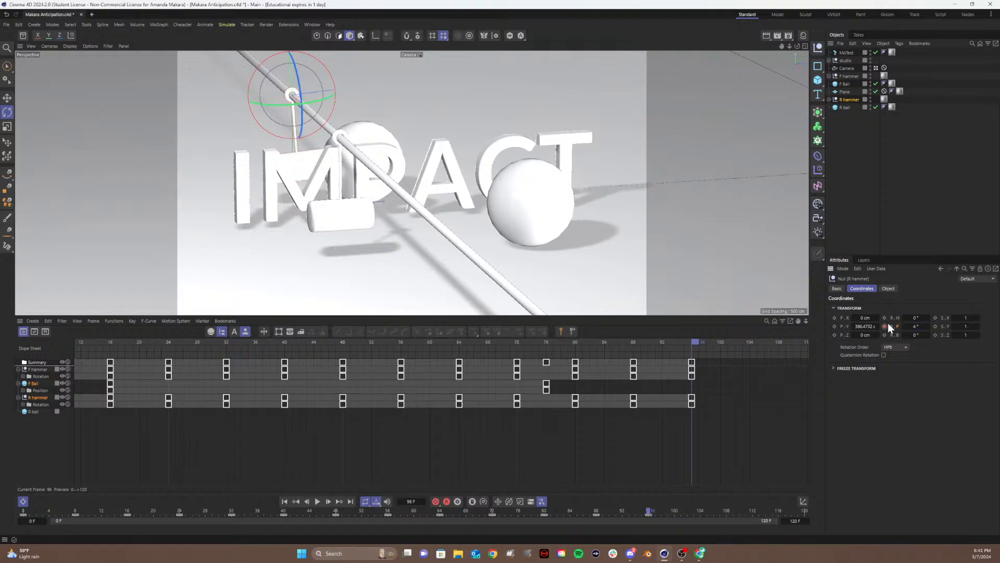
- Keyframe the R hammer's pitch rotation at -4° on frame 102
{"action": "left_click_drag", "start_coordinate": [708, 344], "coordinate": [734, 349]}
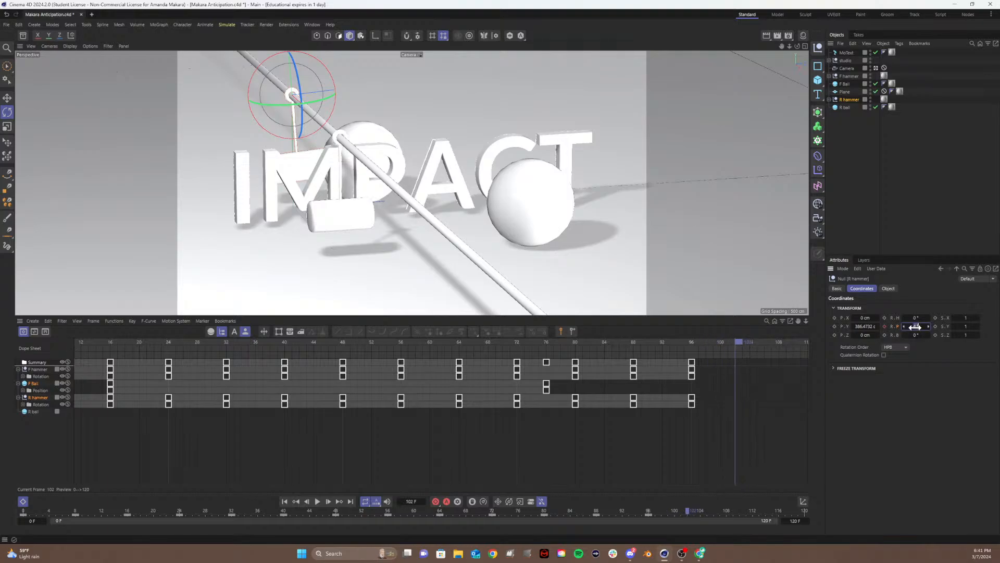
{"action": "left_click_drag", "start_coordinate": [915, 326], "coordinate": [916, 327]}
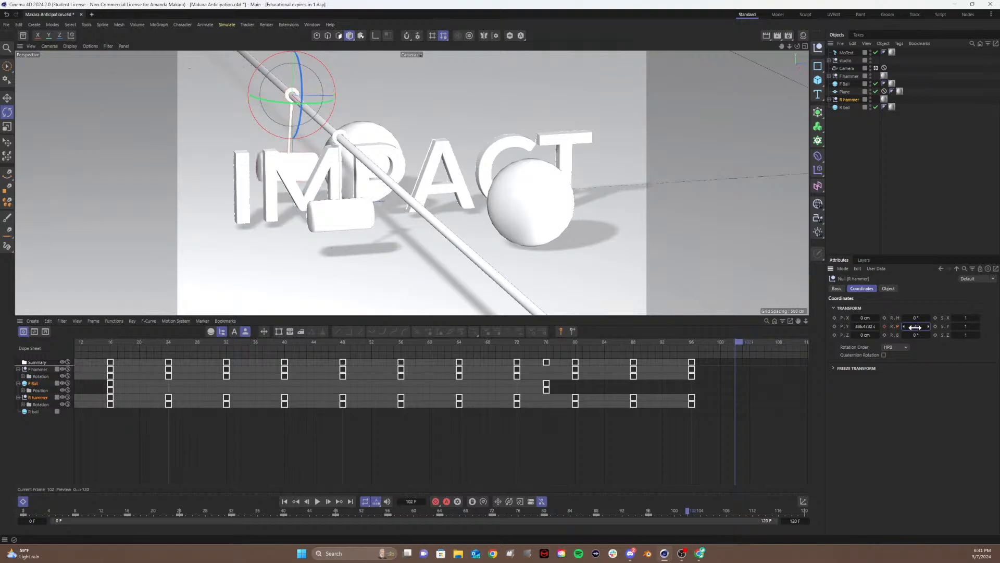
{"action": "left_click", "coordinate": [884, 326]}
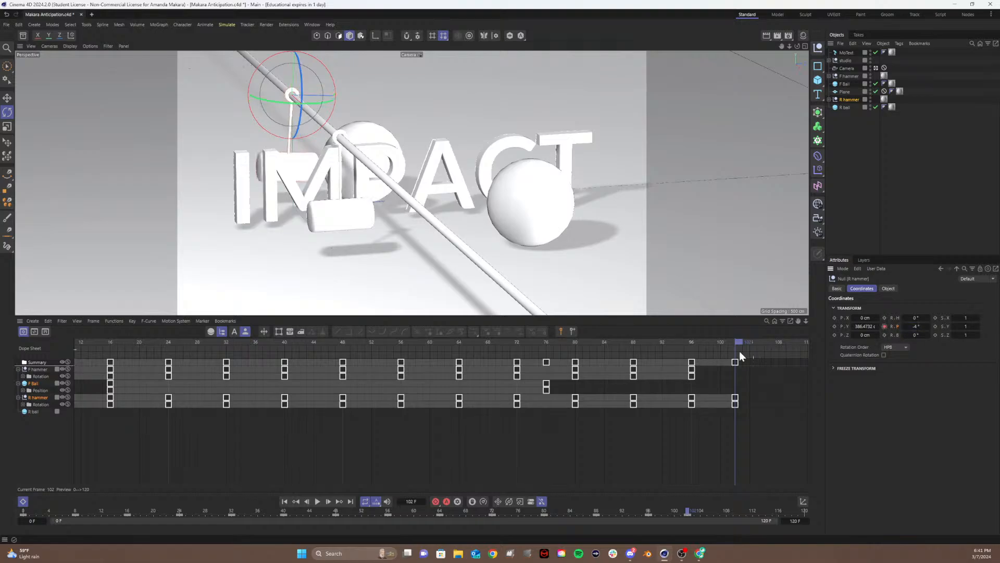
- Keyframe the R hammer's pitch rotation at 1° on frame 108
{"action": "left_click", "coordinate": [692, 343]}
{"action": "left_click_drag", "start_coordinate": [692, 341], "coordinate": [777, 346]}
{"action": "left_click", "coordinate": [918, 326]}
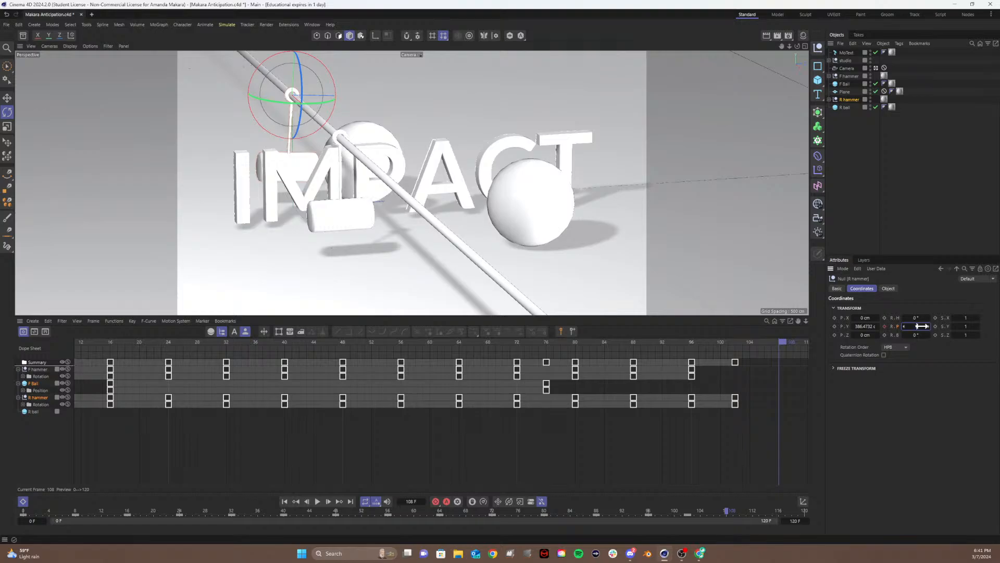
{"action": "type", "text": "1"}
{"action": "key", "text": "Return"}
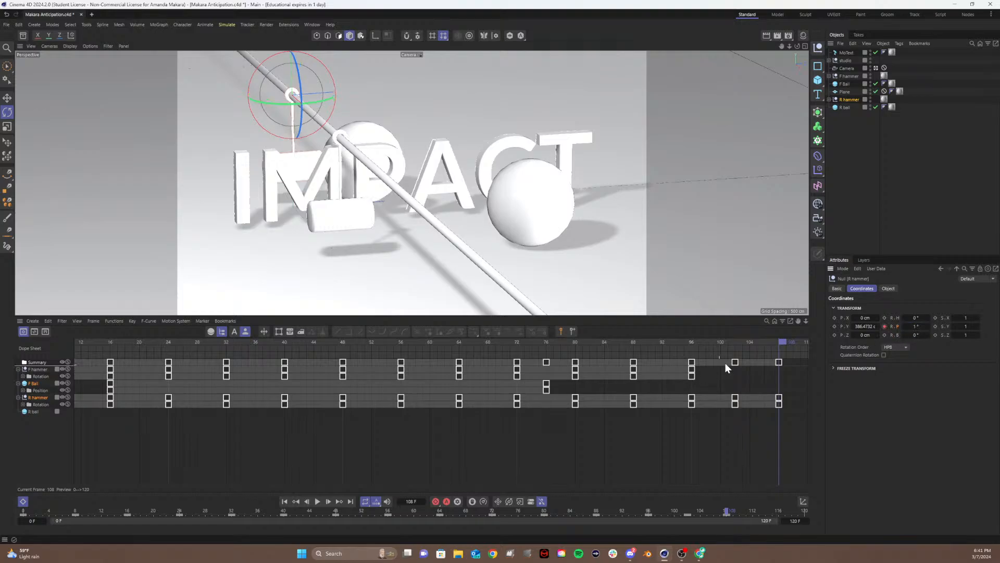
- Add the R hammer's closing pitch-rotation keyframe on frame 114
{"action": "left_click_drag", "start_coordinate": [780, 347], "coordinate": [752, 354]}
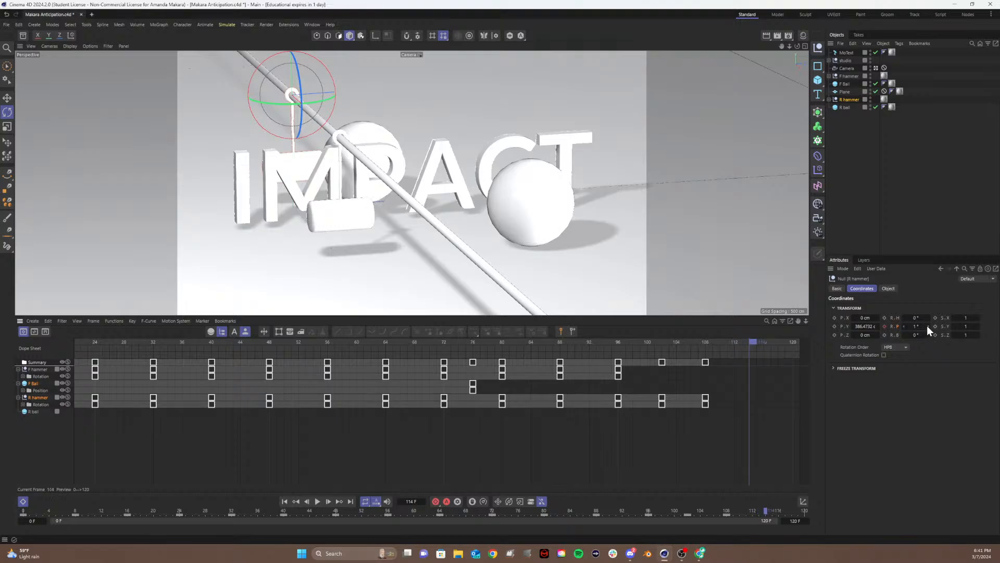
{"action": "left_click_drag", "start_coordinate": [916, 326], "coordinate": [916, 326]}
{"action": "left_click", "coordinate": [884, 326]}
- Play the animation from frame 0 to review the R hammer's swing, and save the project
{"action": "left_click", "coordinate": [466, 342]}
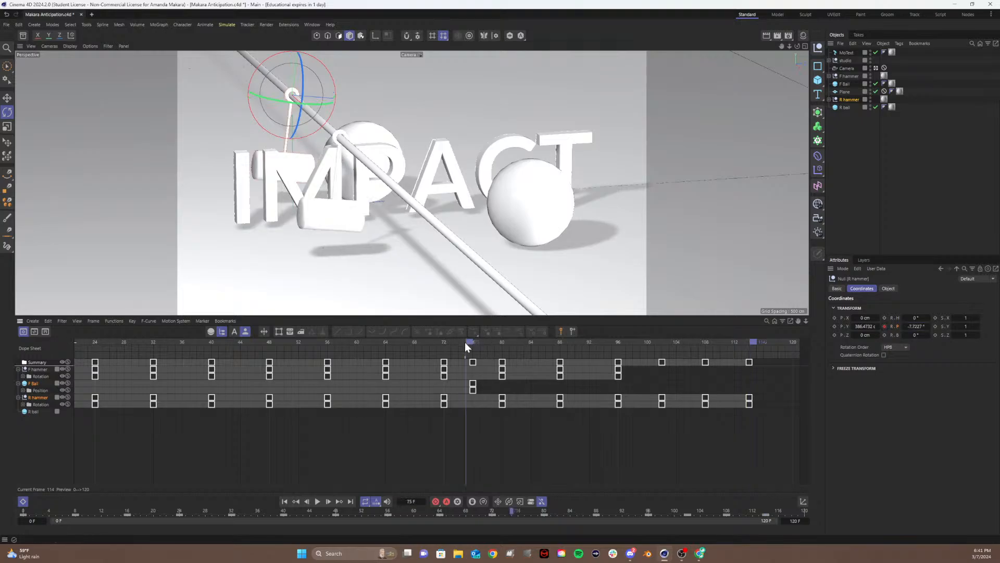
{"action": "left_click_drag", "start_coordinate": [464, 341], "coordinate": [78, 352]}
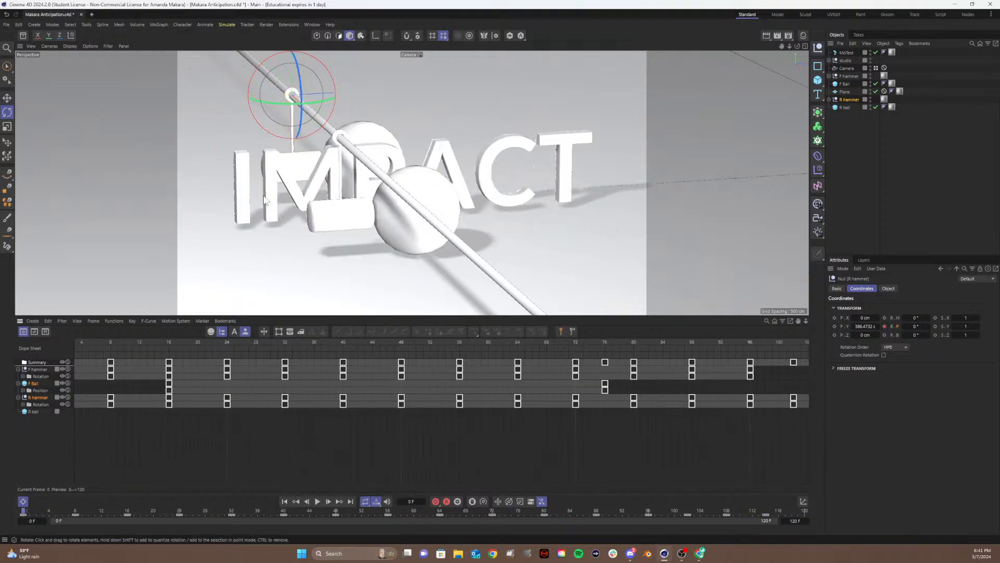
{"action": "key", "text": "9"}
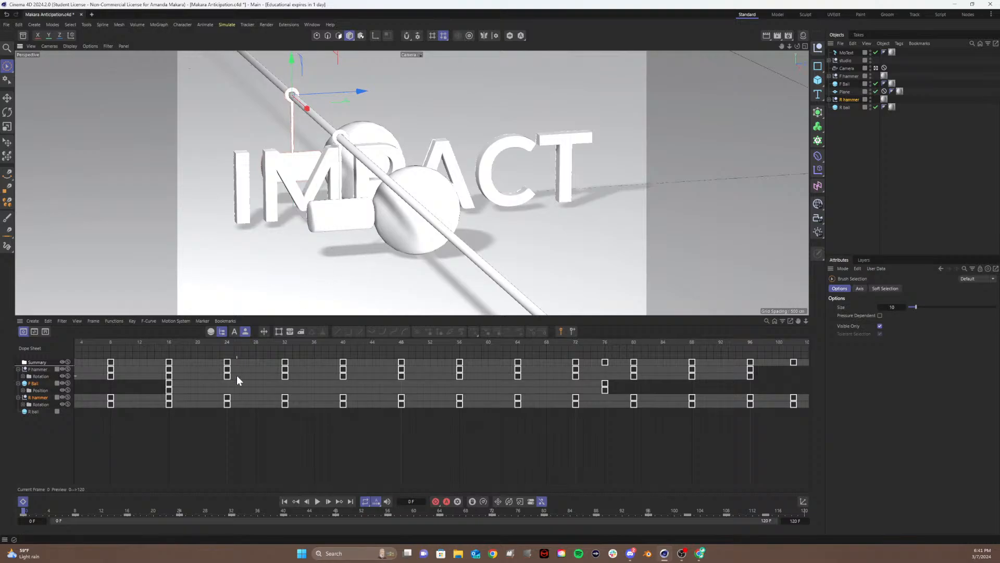
{"action": "key", "text": "F8"}
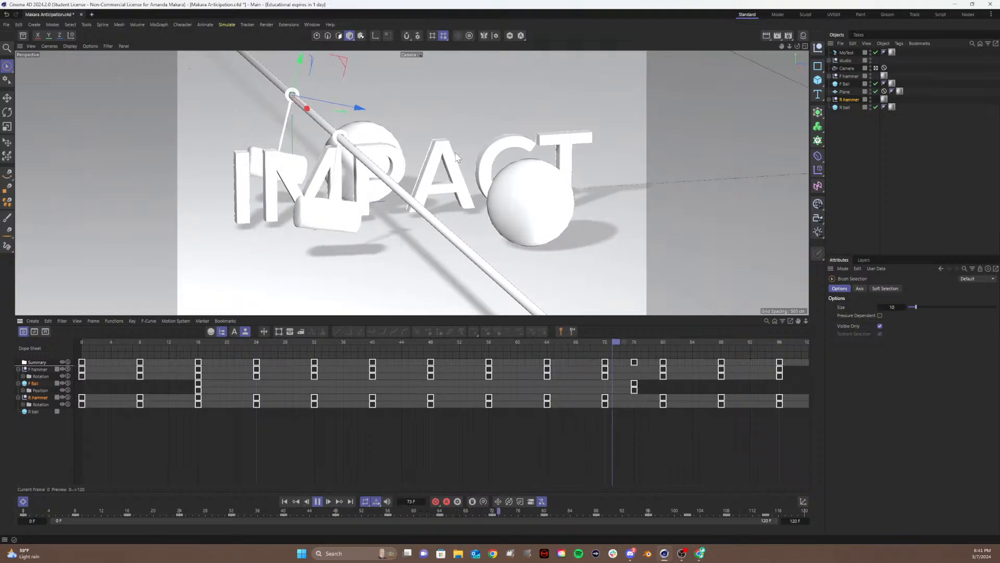
{"action": "key", "text": "r"}
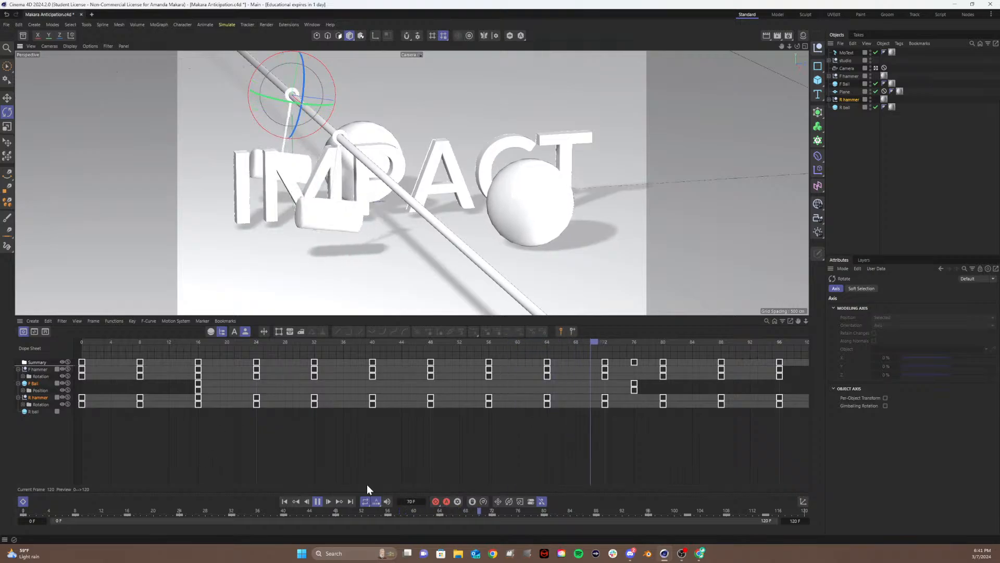
{"action": "left_click", "coordinate": [315, 502]}
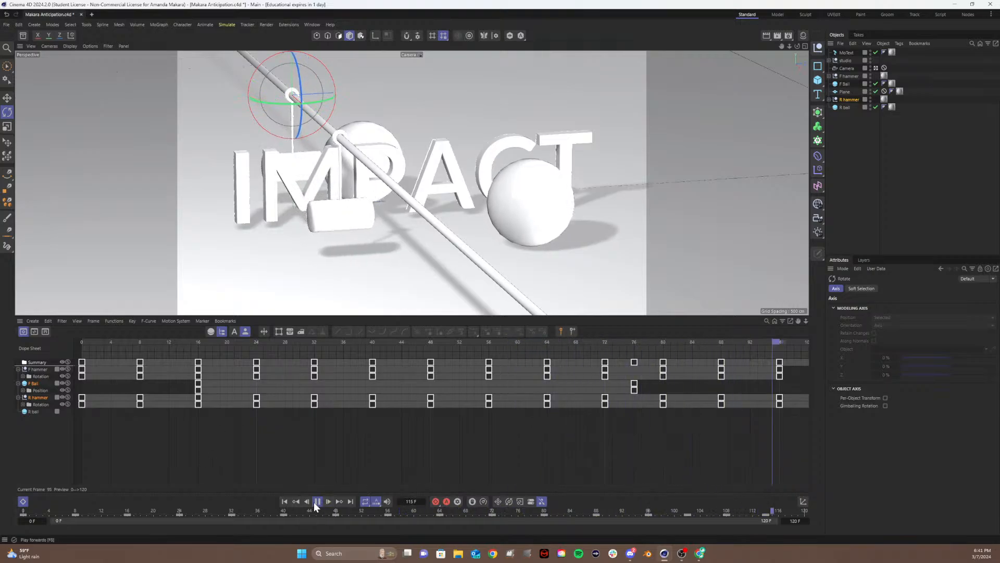
{"action": "key", "text": "ctrl+s"}
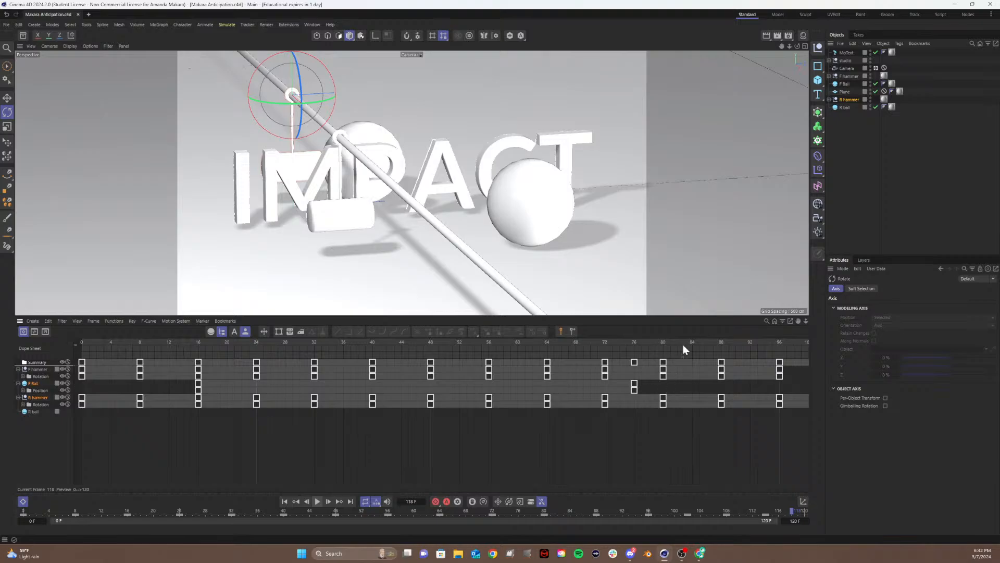
- Try moving the R ball along the Z axis at frame 0
{"action": "left_click_drag", "start_coordinate": [683, 342], "coordinate": [54, 359]}
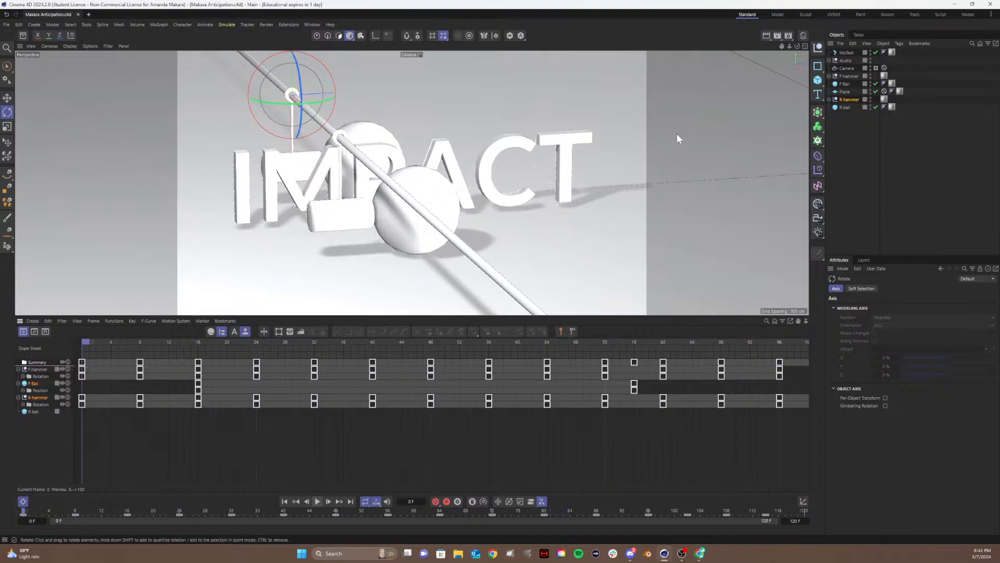
{"action": "left_click", "coordinate": [845, 107]}
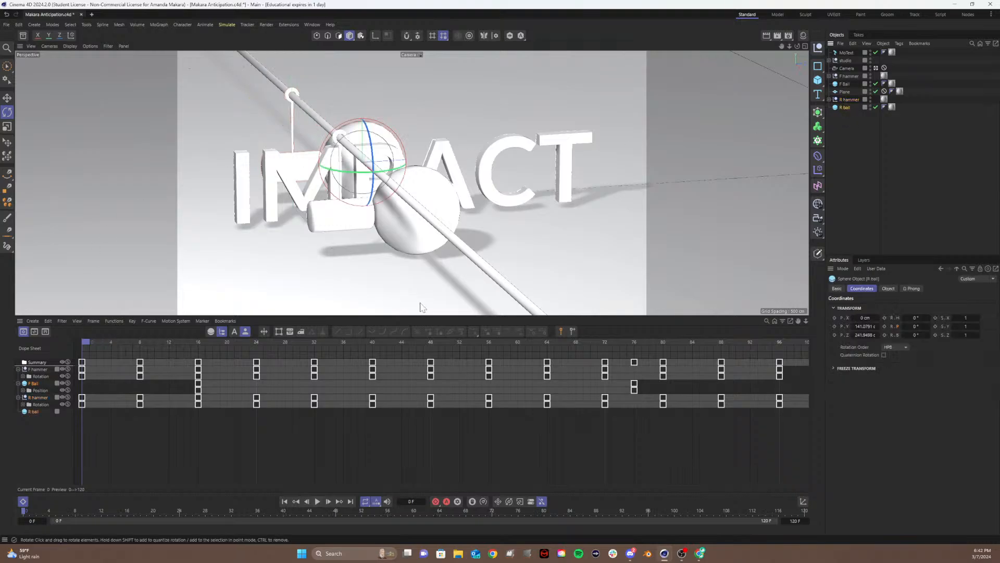
{"action": "key", "text": "e"}
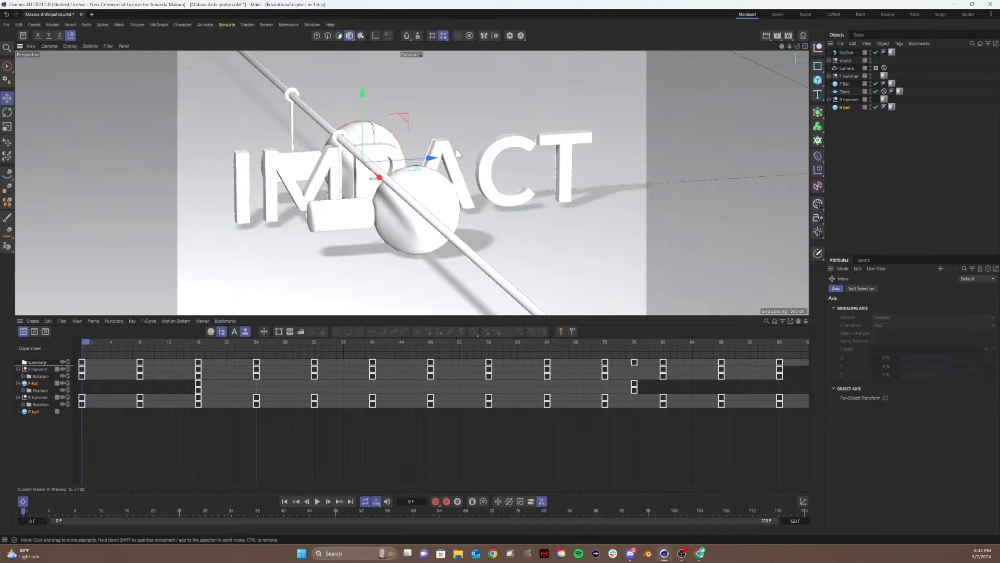
{"action": "mouse_move", "coordinate": [456, 153]}
{"action": "left_mouse_down"}
{"action": "mouse_move", "coordinate": [521, 147]}
{"action": "mouse_move", "coordinate": [463, 146]}
{"action": "left_mouse_up"}
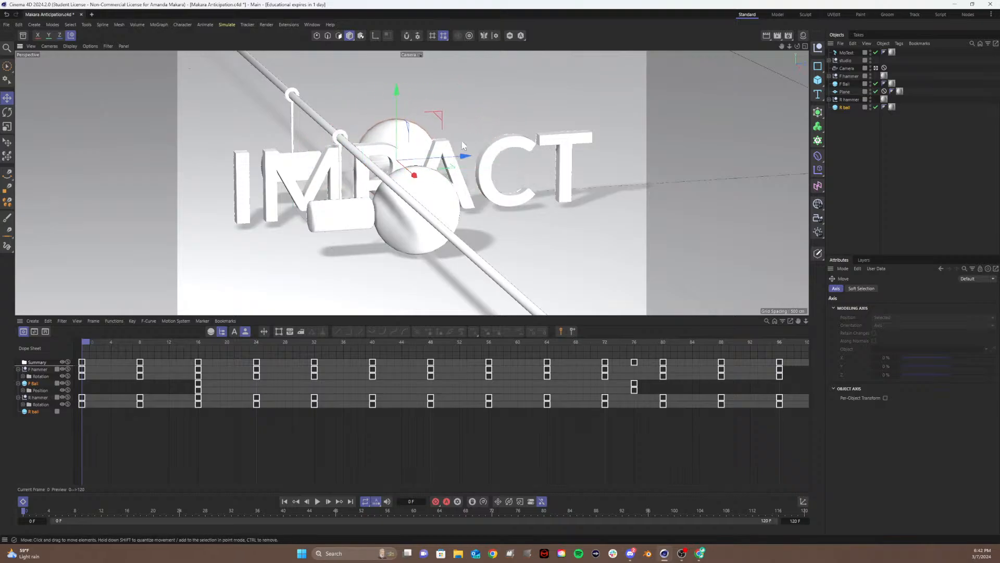
{"action": "key", "text": "ctrl+z"}
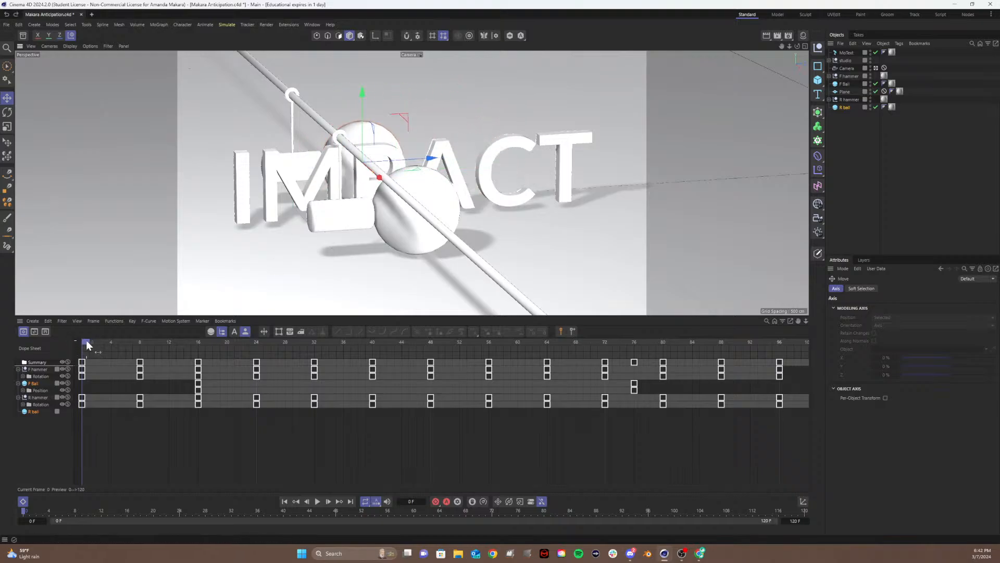
{"action": "left_click_drag", "start_coordinate": [85, 343], "coordinate": [89, 344]}
- Show the R hammer's pitch-rotation F-curve and lengthen the flat tangents of all its keys to ease each swing
{"action": "left_click", "coordinate": [31, 400]}
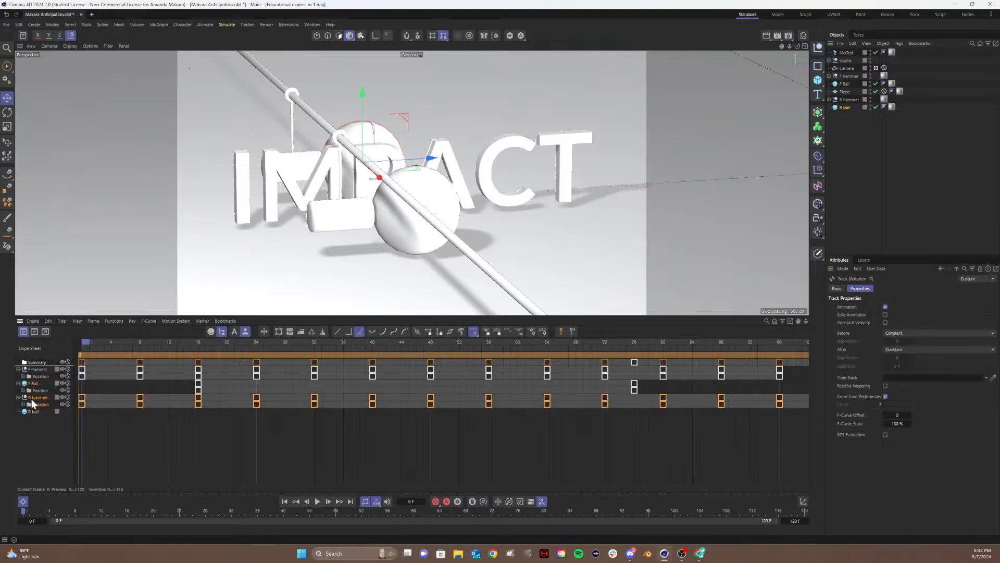
{"action": "left_click", "coordinate": [33, 332]}
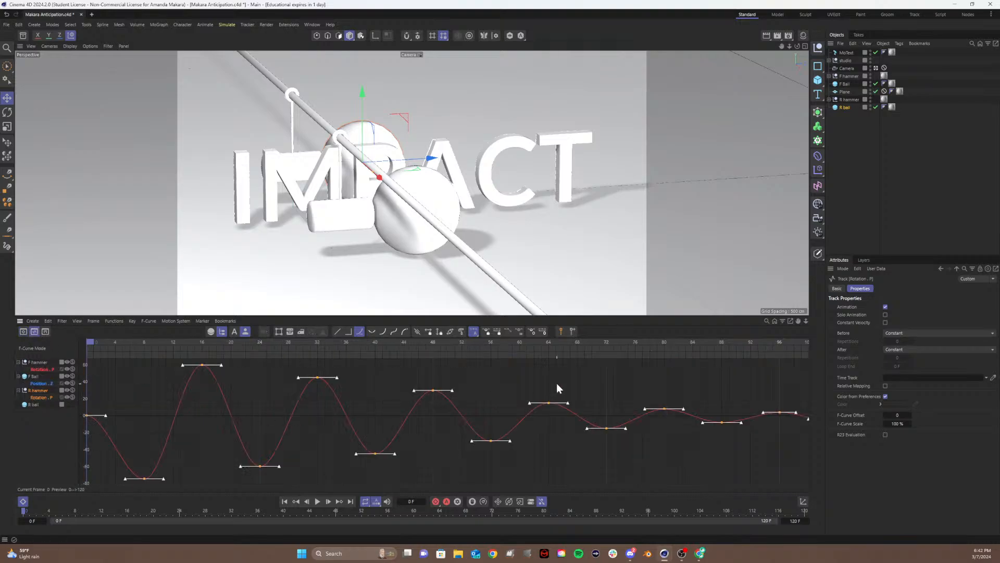
{"action": "key", "text": "h"}
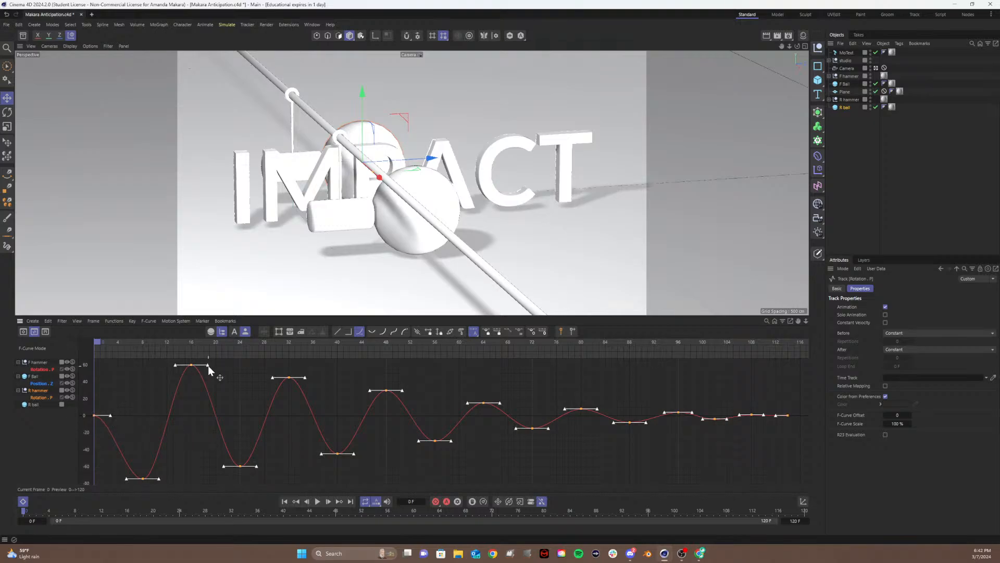
{"action": "left_click_drag", "start_coordinate": [208, 365], "coordinate": [228, 366]}
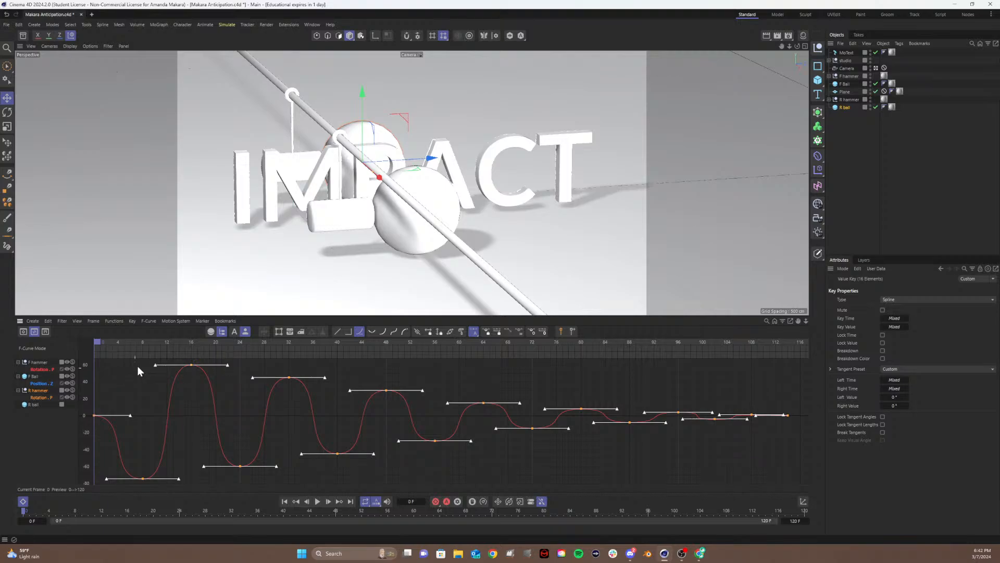
{"action": "left_click", "coordinate": [739, 441]}
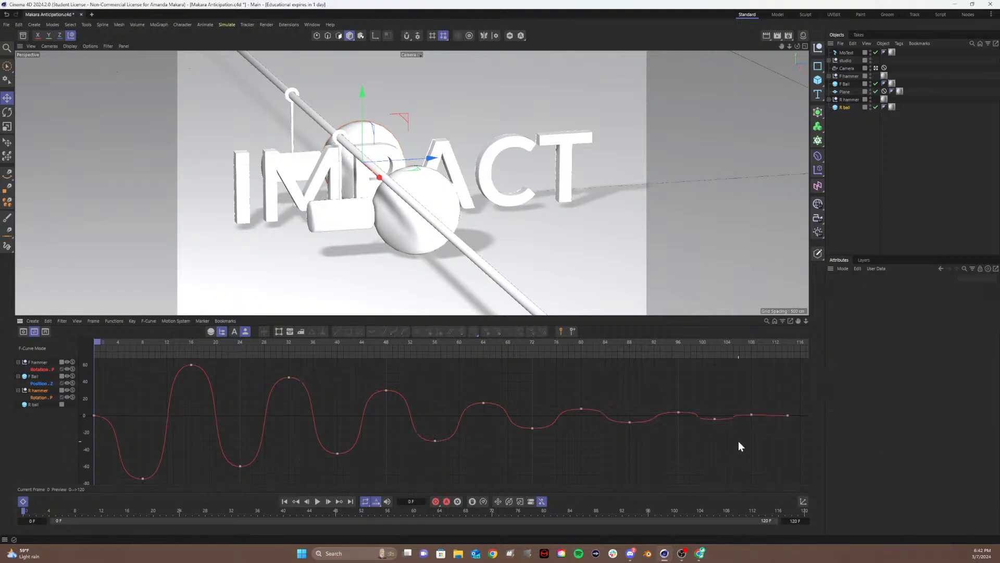
- Shorten the tangents of the R hammer's last four rotation keys, and set the frame 88 key's tangents to about 4.15 frames
{"action": "left_click_drag", "start_coordinate": [644, 394], "coordinate": [815, 439]}
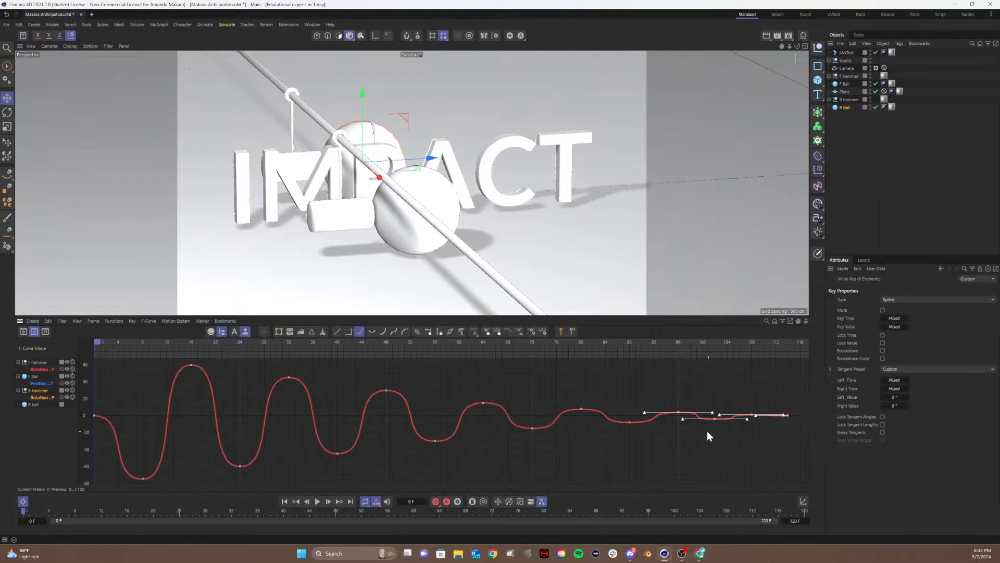
{"action": "left_click_drag", "start_coordinate": [682, 420], "coordinate": [691, 420]}
{"action": "left_click", "coordinate": [661, 423]}
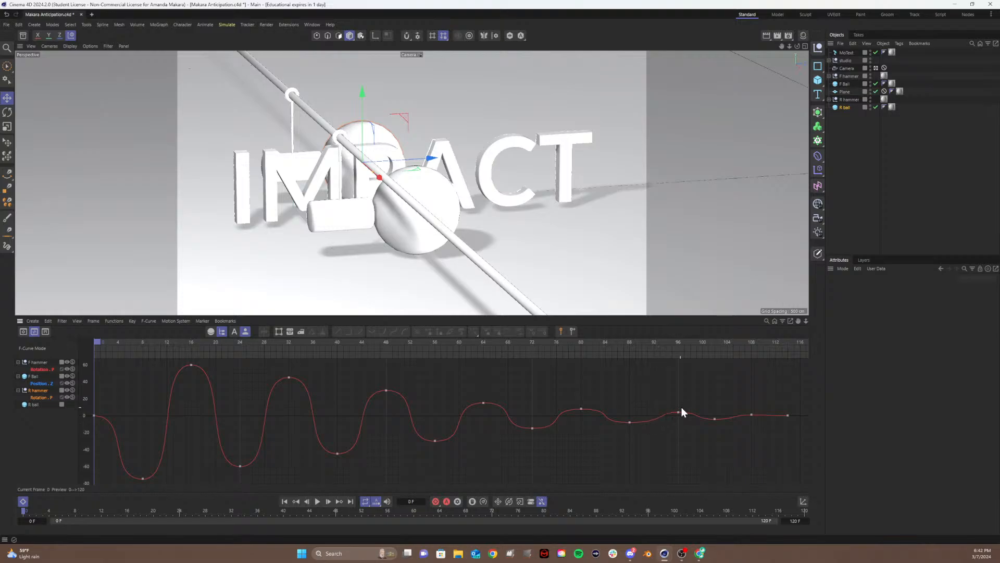
{"action": "left_click_drag", "start_coordinate": [632, 414], "coordinate": [655, 426]}
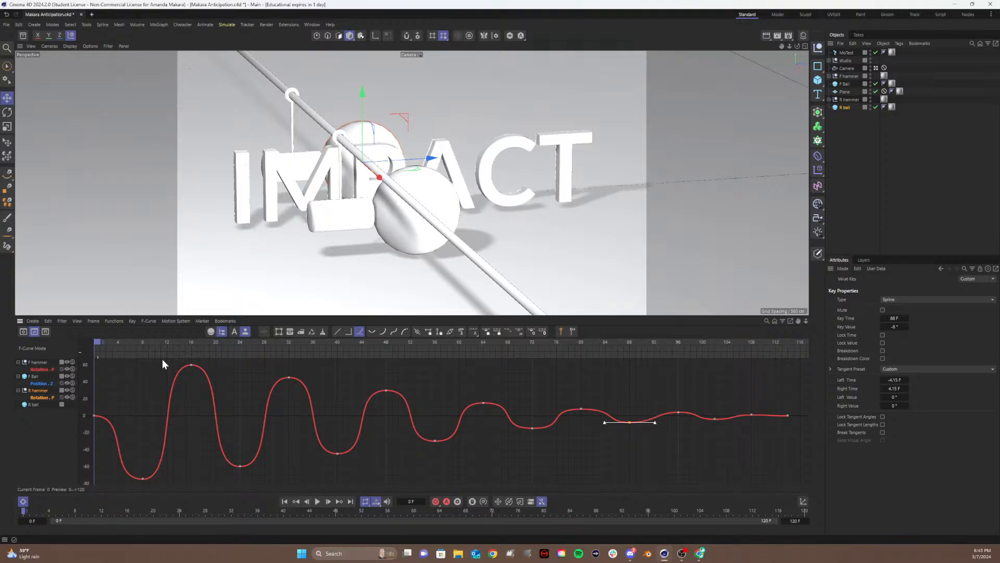
- Save the project, play the animation, and scrub frames 13 to 16 to check the hammers' timing
{"action": "key", "text": "ctrl+s"}
{"action": "key", "text": "F8"}
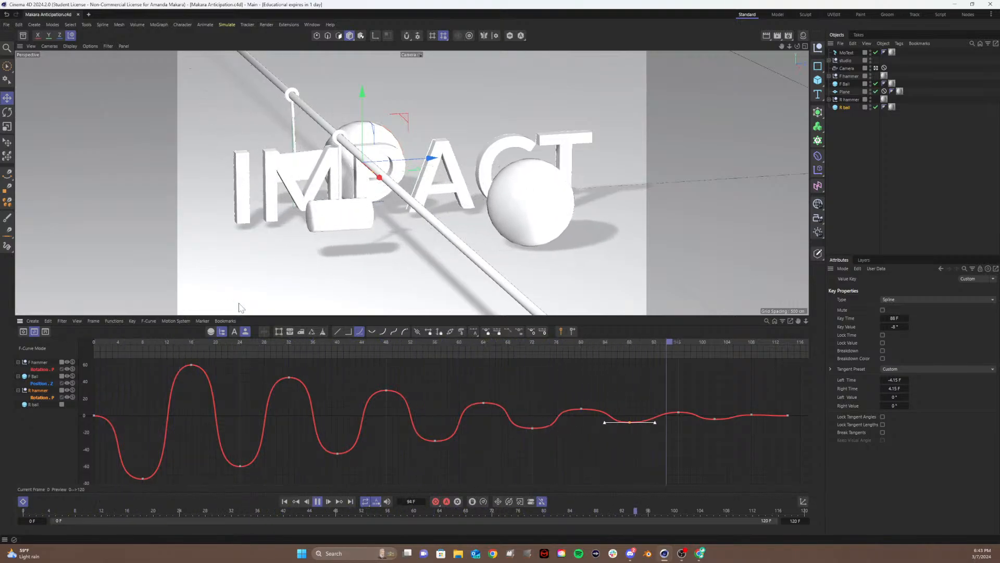
{"action": "key", "text": "9"}
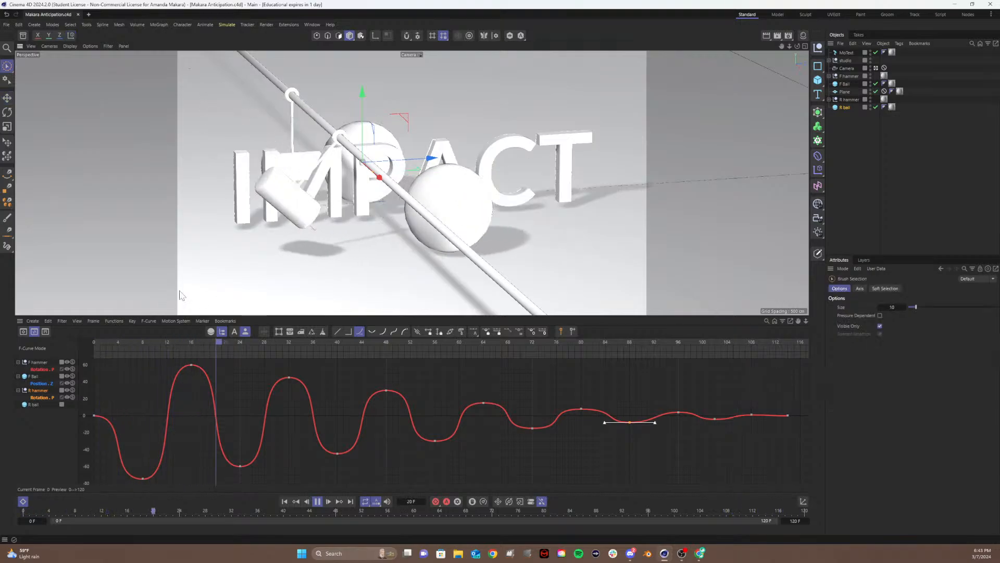
{"action": "left_click_drag", "start_coordinate": [119, 341], "coordinate": [4, 333]}
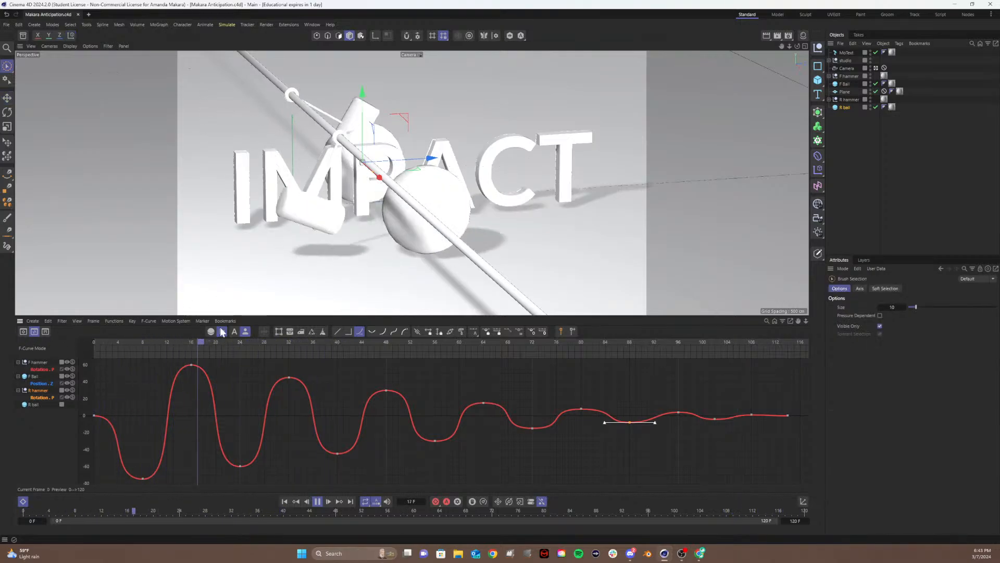
{"action": "left_click_drag", "start_coordinate": [137, 342], "coordinate": [169, 336]}
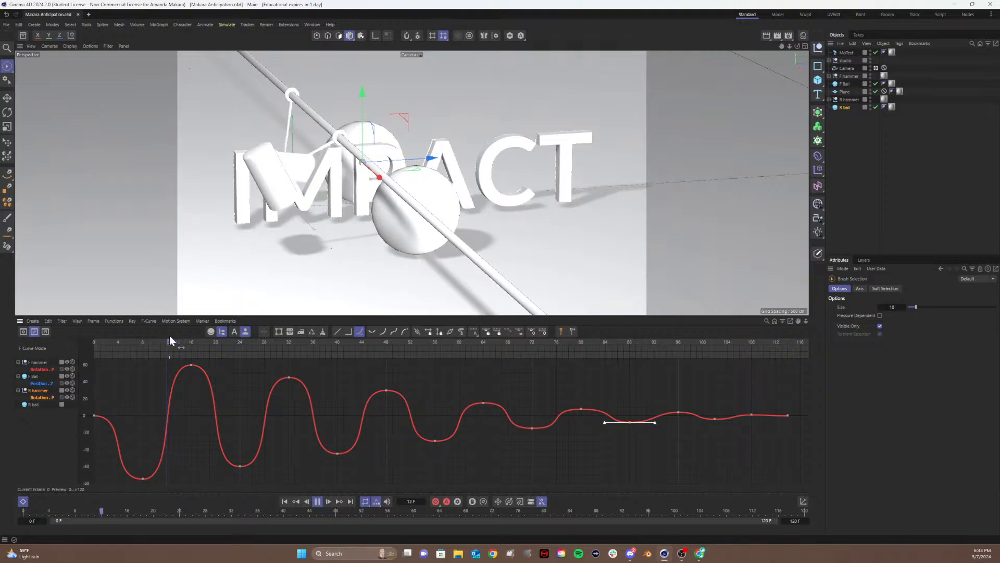
{"action": "key", "text": "F8"}
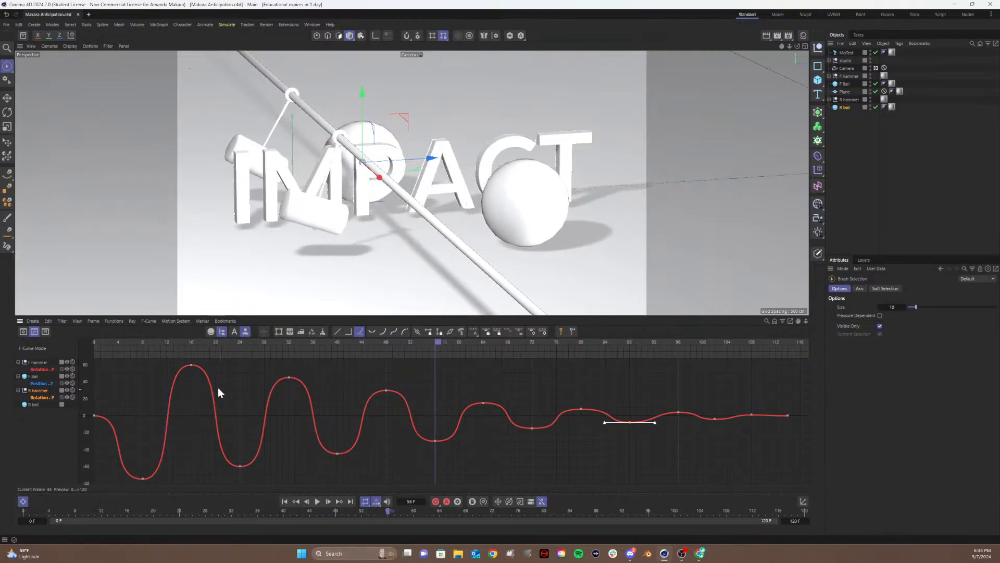
{"action": "mouse_move", "coordinate": [156, 342]}
{"action": "left_mouse_down"}
{"action": "mouse_move", "coordinate": [183, 340]}
{"action": "mouse_move", "coordinate": [173, 346]}
{"action": "left_mouse_up"}
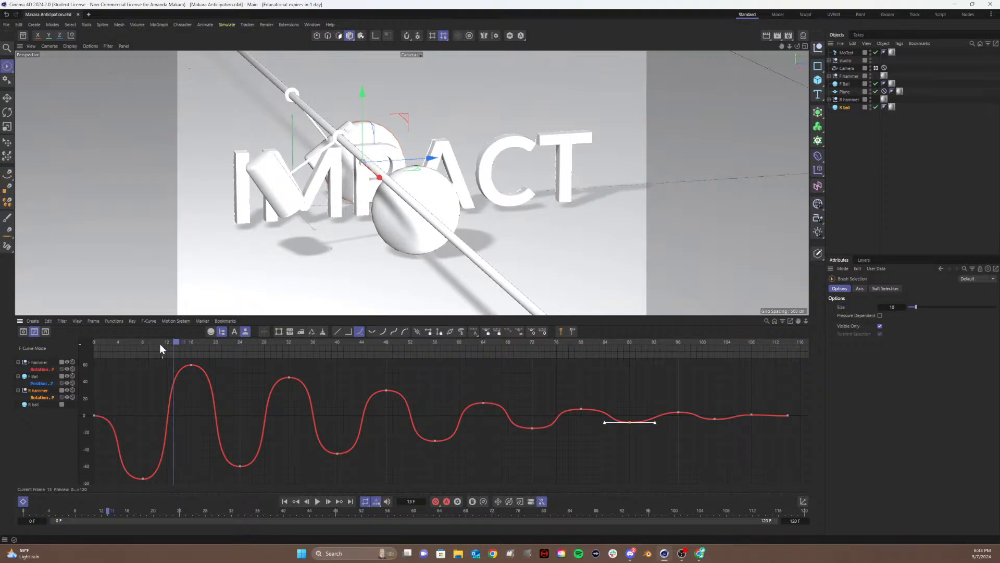
{"action": "left_click_drag", "start_coordinate": [168, 343], "coordinate": [190, 343]}
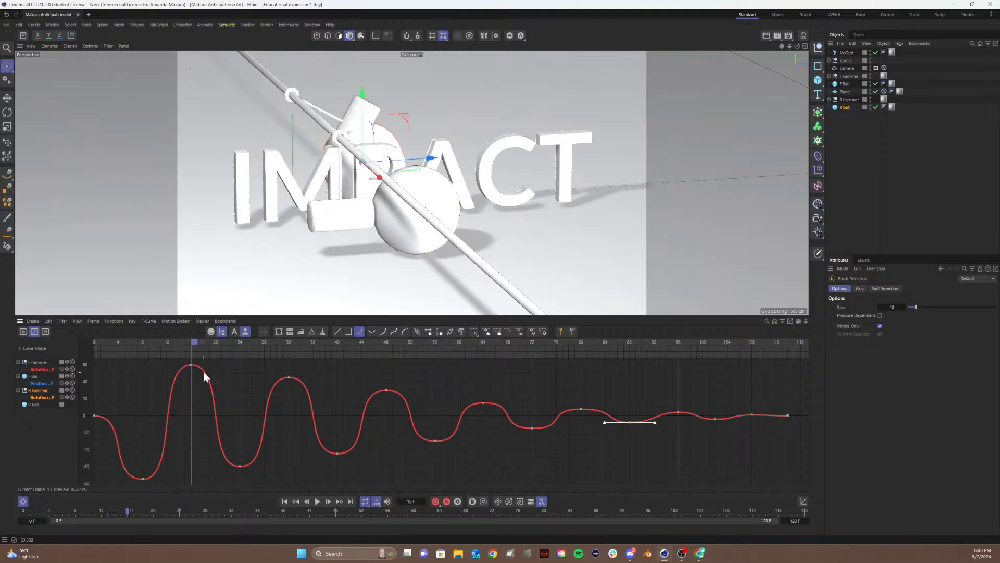
- Try lowering the R hammer's frame 16 rotation key to about 52° and 23°, and undo both changes
{"action": "left_click_drag", "start_coordinate": [203, 361], "coordinate": [182, 371]}
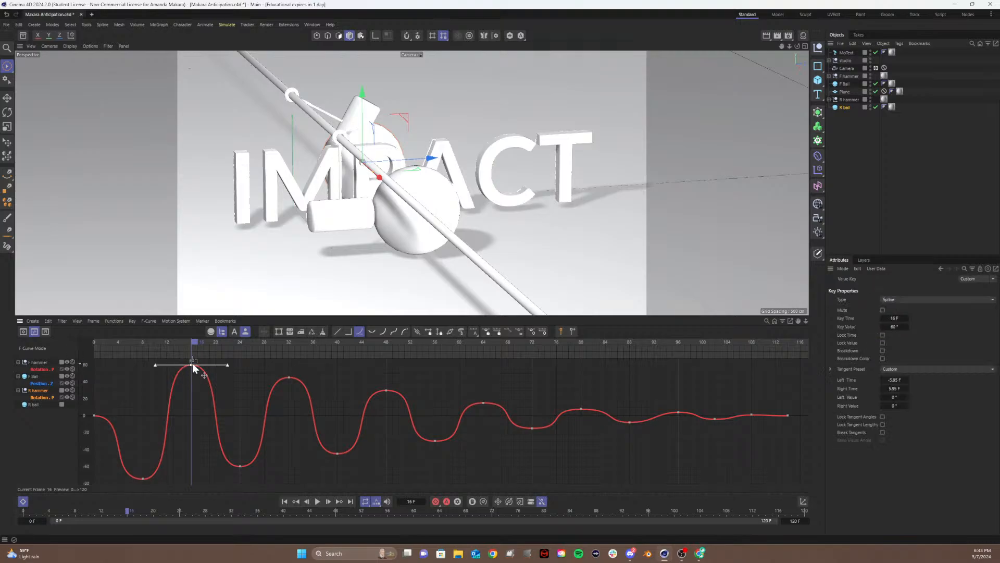
{"action": "left_click_drag", "start_coordinate": [192, 363], "coordinate": [178, 344]}
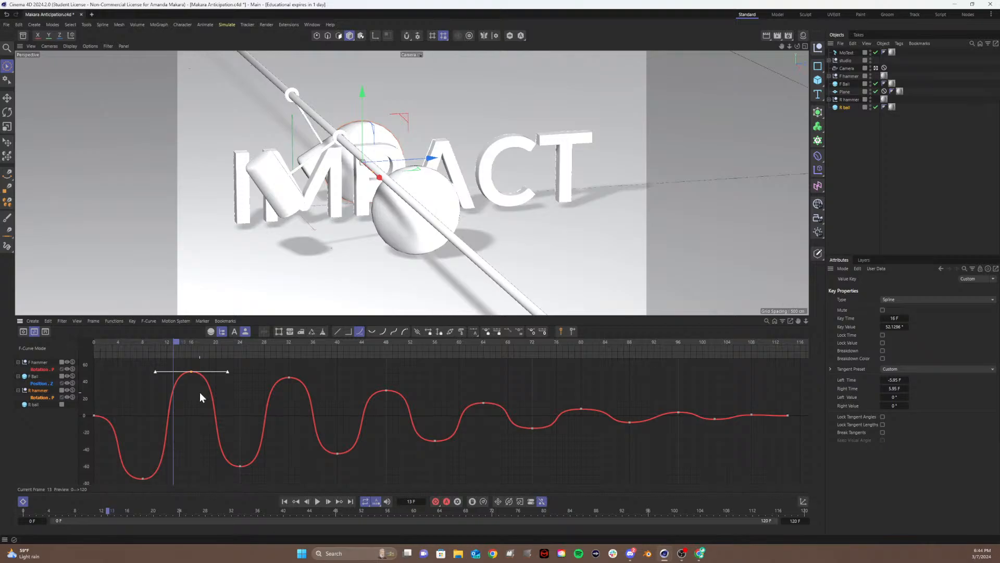
{"action": "left_click_drag", "start_coordinate": [190, 372], "coordinate": [186, 395]}
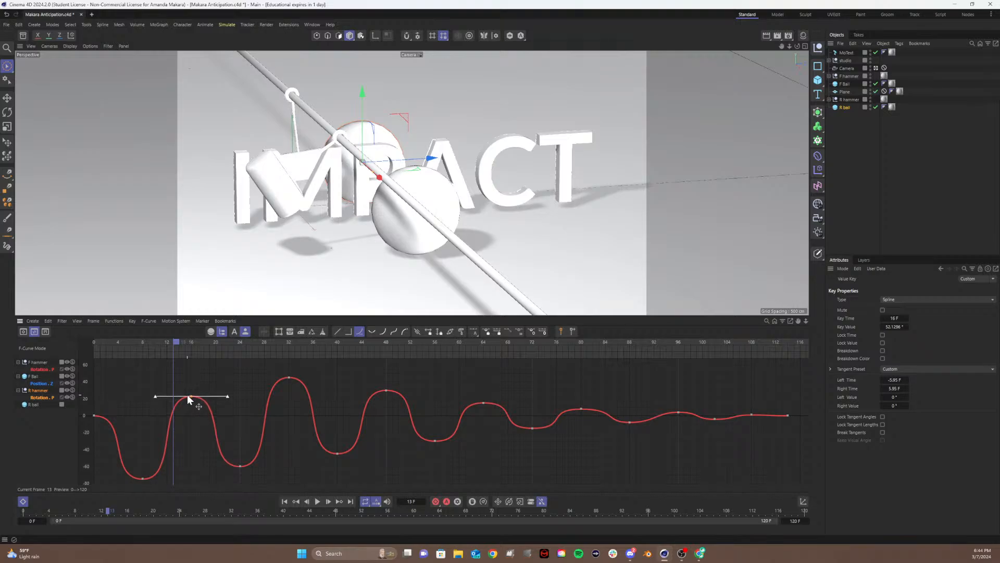
{"action": "left_click_drag", "start_coordinate": [162, 342], "coordinate": [190, 356]}
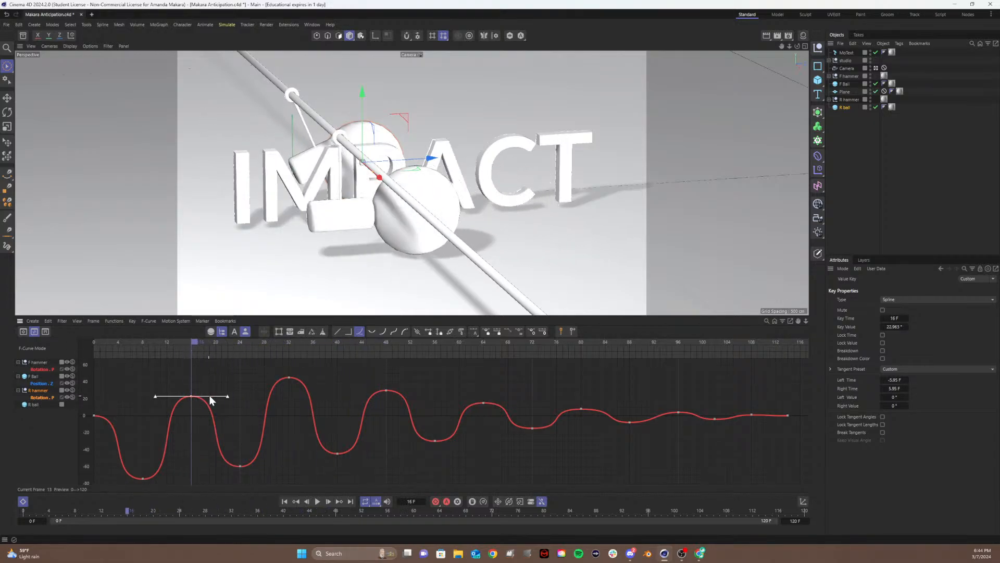
{"action": "key", "text": "ctrl+z"}
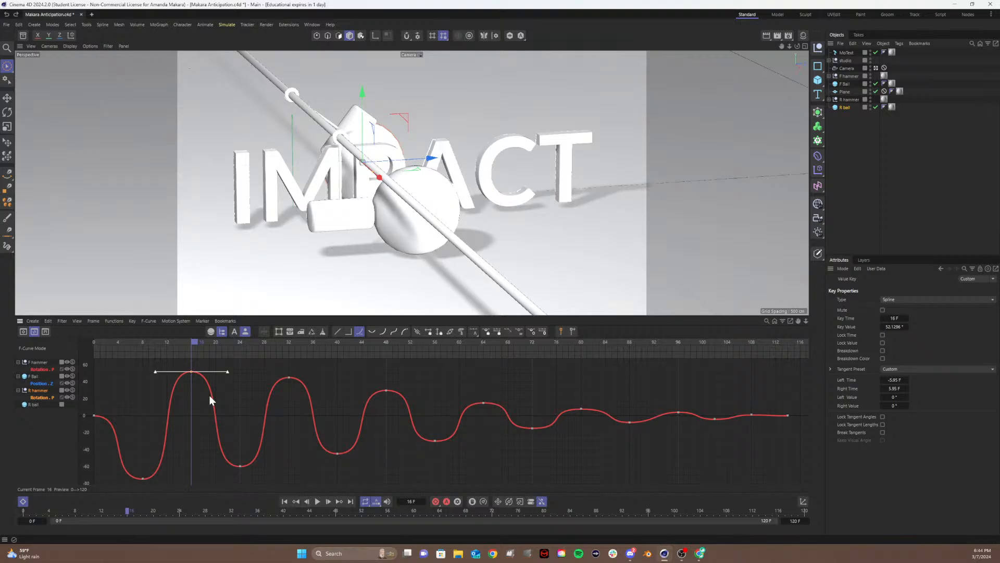
{"action": "key", "text": "ctrl+z"}
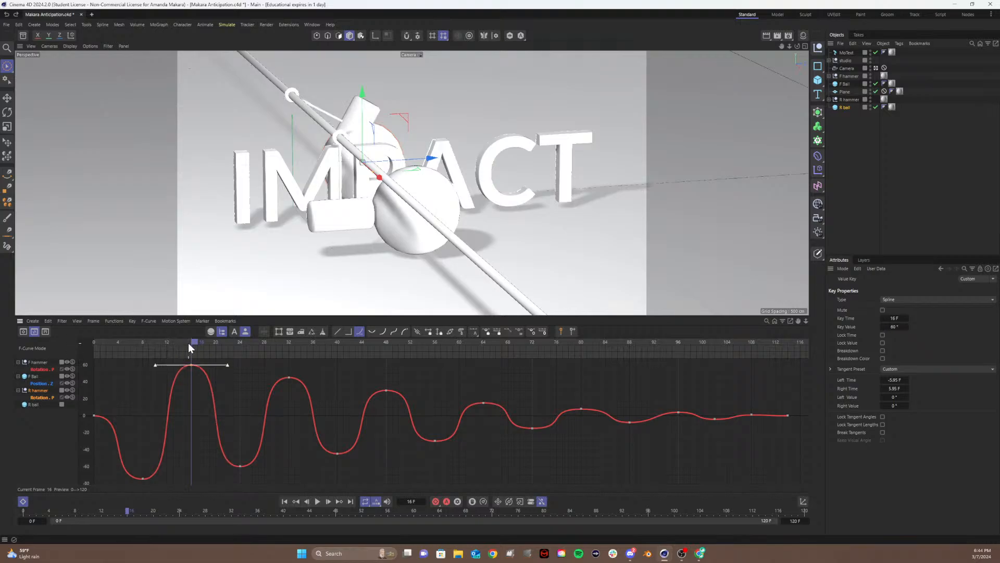
- Try moving the R hammer's 60° rotation key one frame earlier to frame 15
{"action": "left_click_drag", "start_coordinate": [189, 342], "coordinate": [170, 354]}
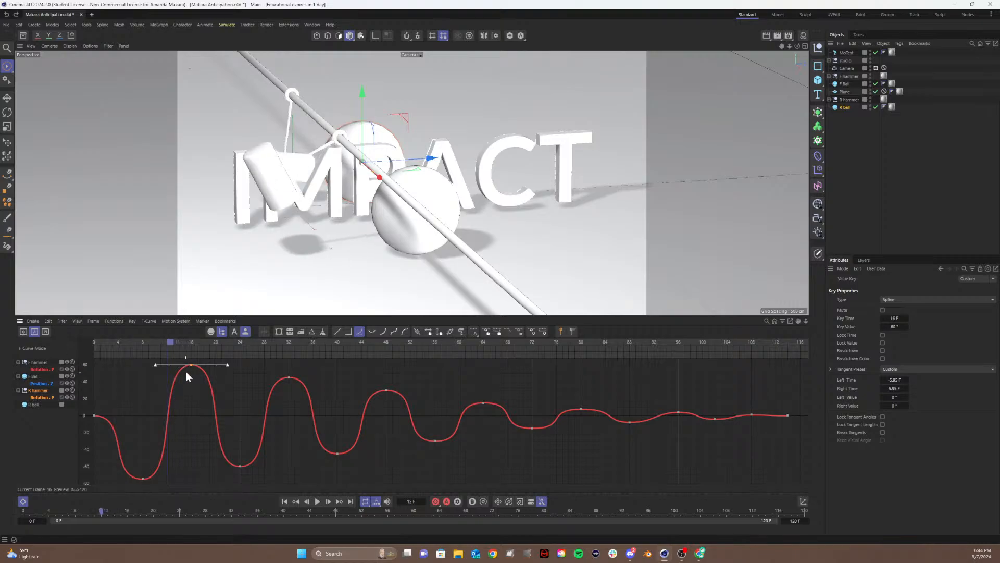
{"action": "left_click_drag", "start_coordinate": [189, 364], "coordinate": [186, 366]}
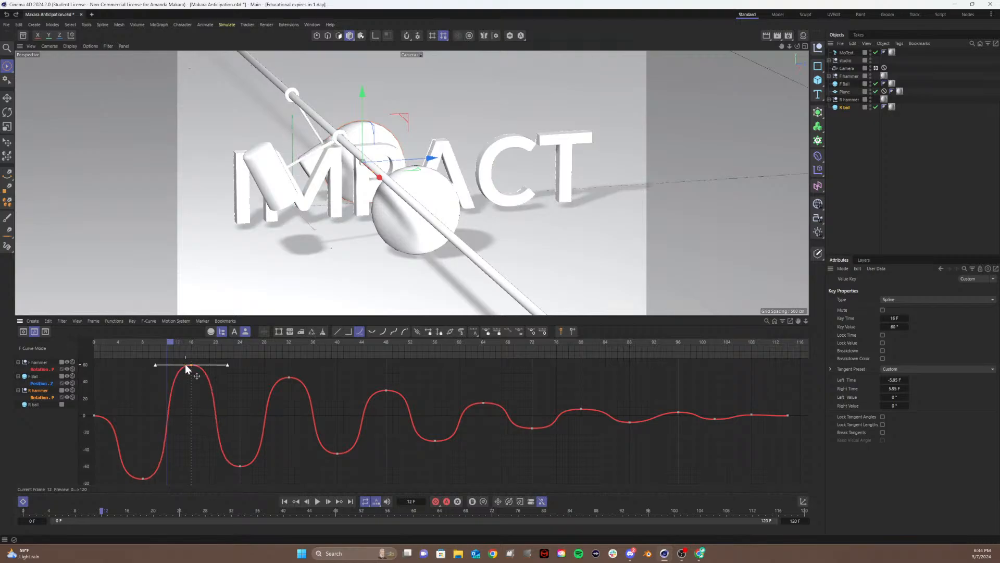
{"action": "left_click", "coordinate": [185, 364]}
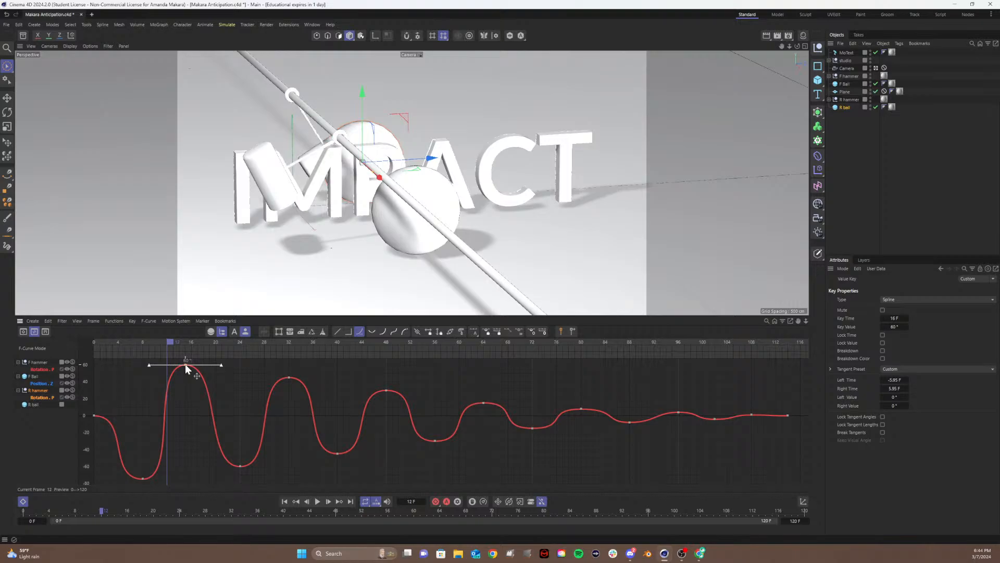
{"action": "mouse_move", "coordinate": [175, 341]}
{"action": "left_mouse_down"}
{"action": "mouse_move", "coordinate": [166, 342]}
{"action": "mouse_move", "coordinate": [176, 345]}
{"action": "left_mouse_up"}
- Lengthen the tangents of the R hammer's frame 16 rotation key to about 6.6 frames
{"action": "left_click_drag", "start_coordinate": [184, 366], "coordinate": [150, 367]}
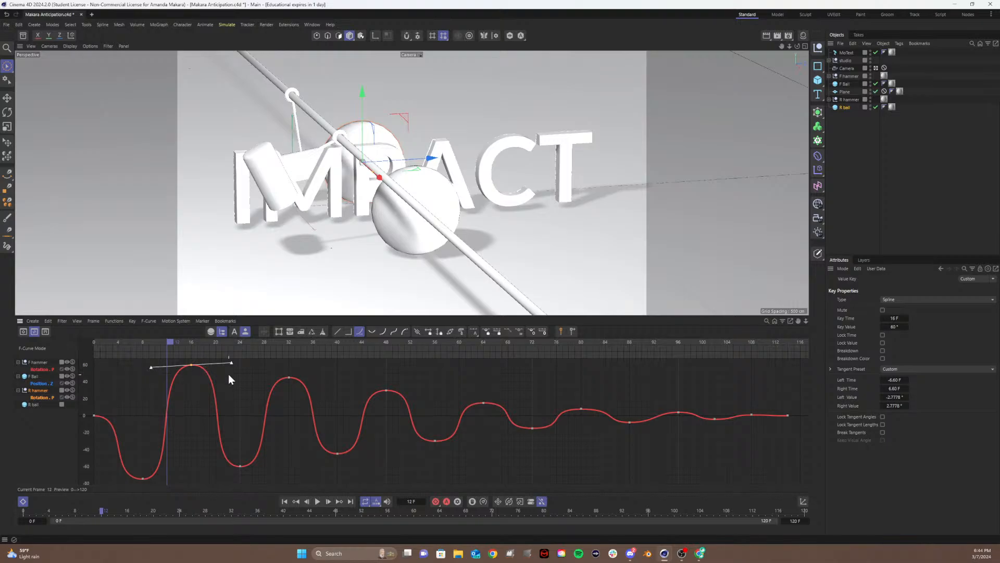
{"action": "left_click_drag", "start_coordinate": [232, 362], "coordinate": [231, 365]}
- Set a Z-position keyframe for the R ball at its starting place on frame 12
{"action": "left_click", "coordinate": [844, 107]}
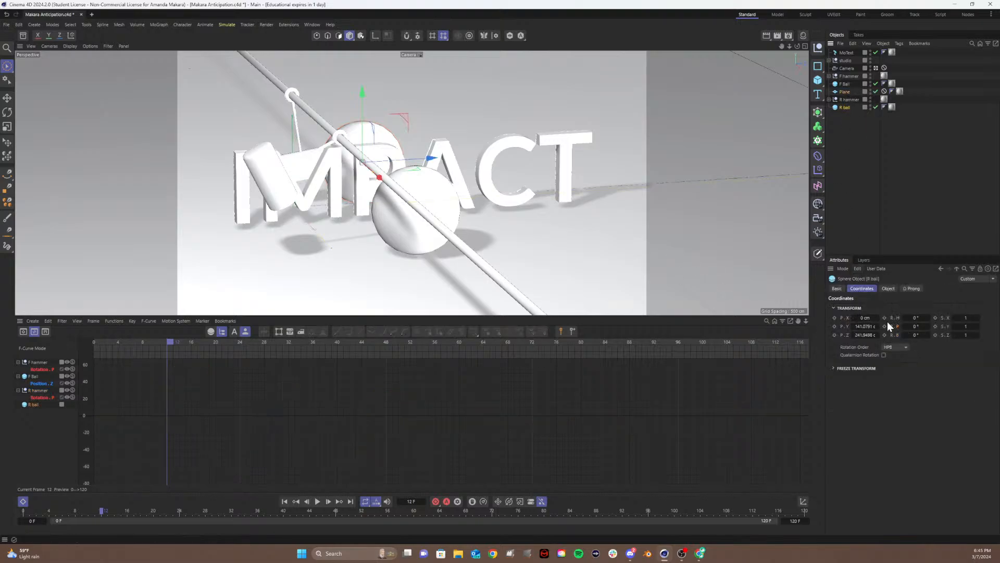
{"action": "mouse_move", "coordinate": [862, 335]}
{"action": "left_mouse_down"}
{"action": "mouse_move", "coordinate": [892, 335]}
{"action": "mouse_move", "coordinate": [845, 335]}
{"action": "left_mouse_up"}
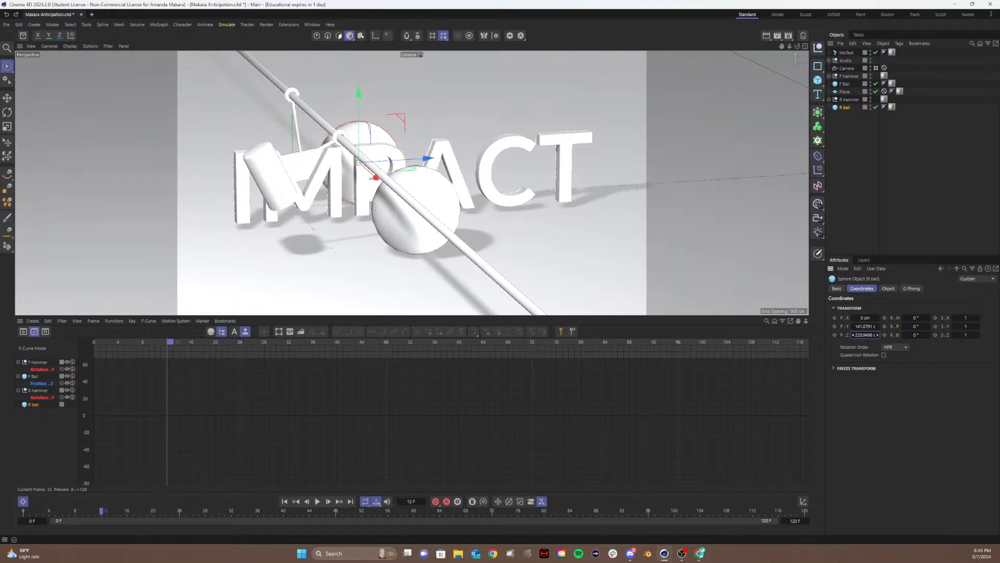
{"action": "key", "text": "ctrl+z"}
{"action": "left_click", "coordinate": [834, 334]}
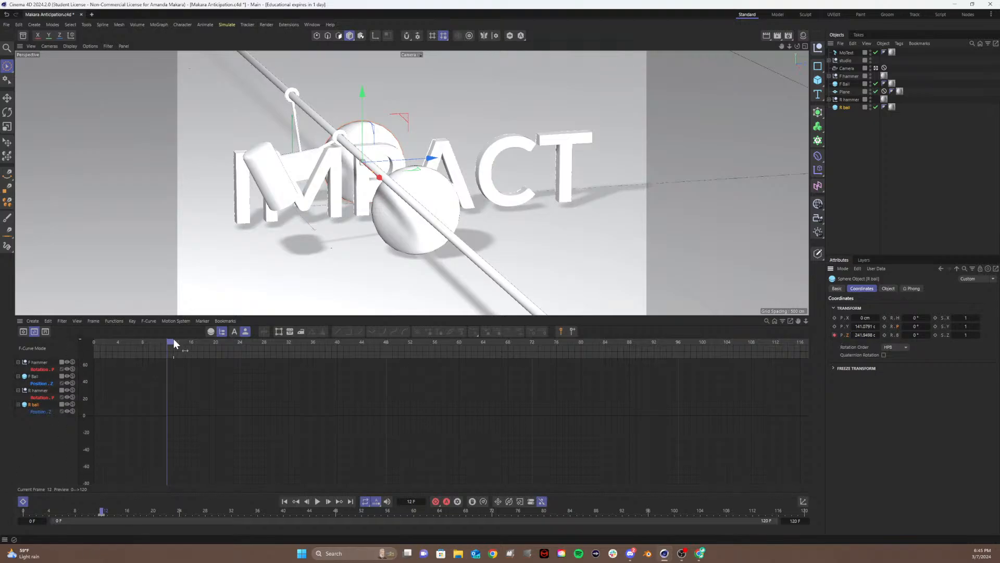
- Move the R ball along Z to about 1850 cm at frame 24 and set a Z-position keyframe there
{"action": "left_click_drag", "start_coordinate": [174, 339], "coordinate": [245, 350]}
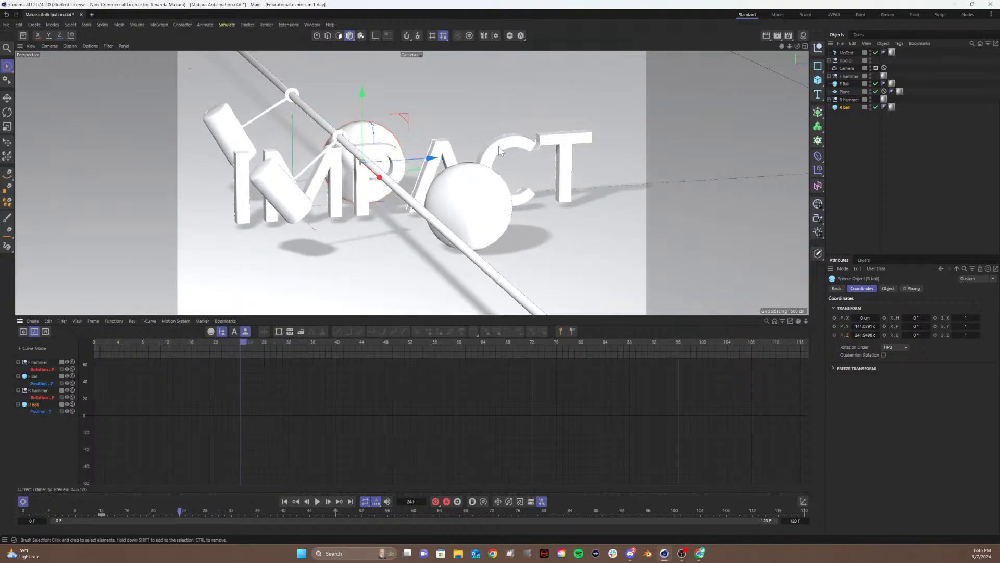
{"action": "left_click_drag", "start_coordinate": [431, 158], "coordinate": [812, 134]}
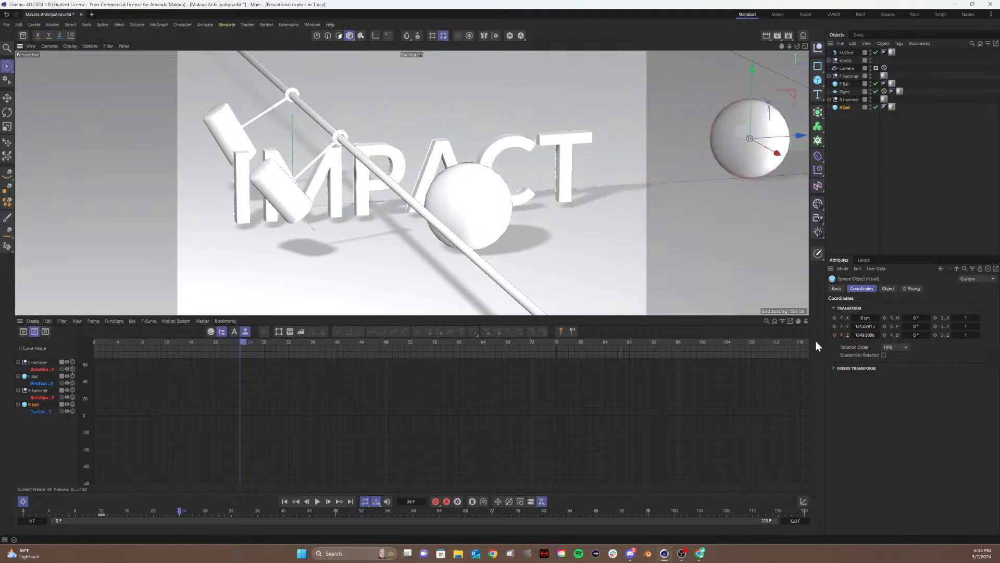
{"action": "left_click", "coordinate": [834, 335]}
- Display the R ball's Z-position curve in full and play back the animation to check its flight
{"action": "left_click", "coordinate": [36, 439]}
{"action": "left_click", "coordinate": [39, 406]}
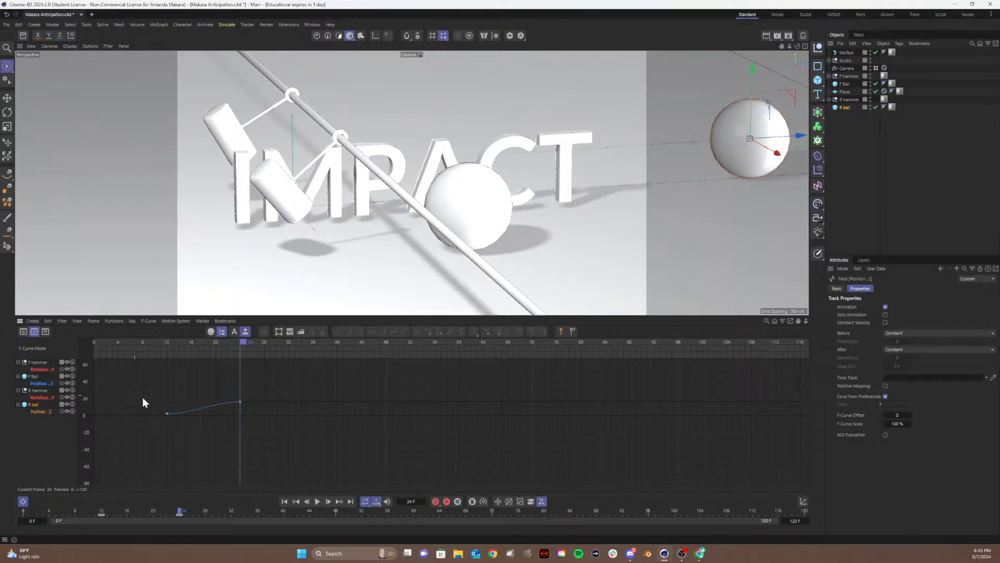
{"action": "key", "text": "h"}
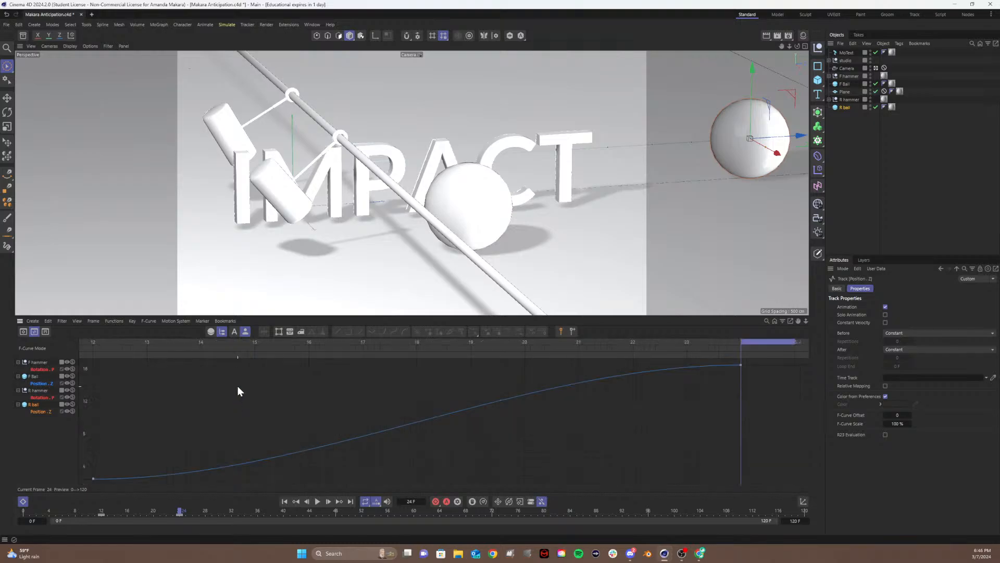
{"action": "key", "text": "F8"}
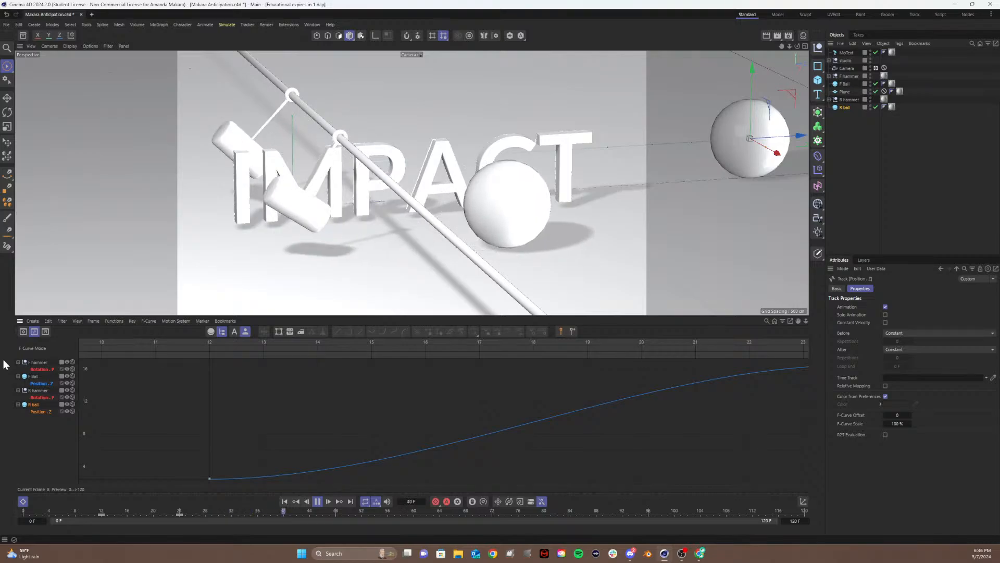
{"action": "key", "text": "F8"}
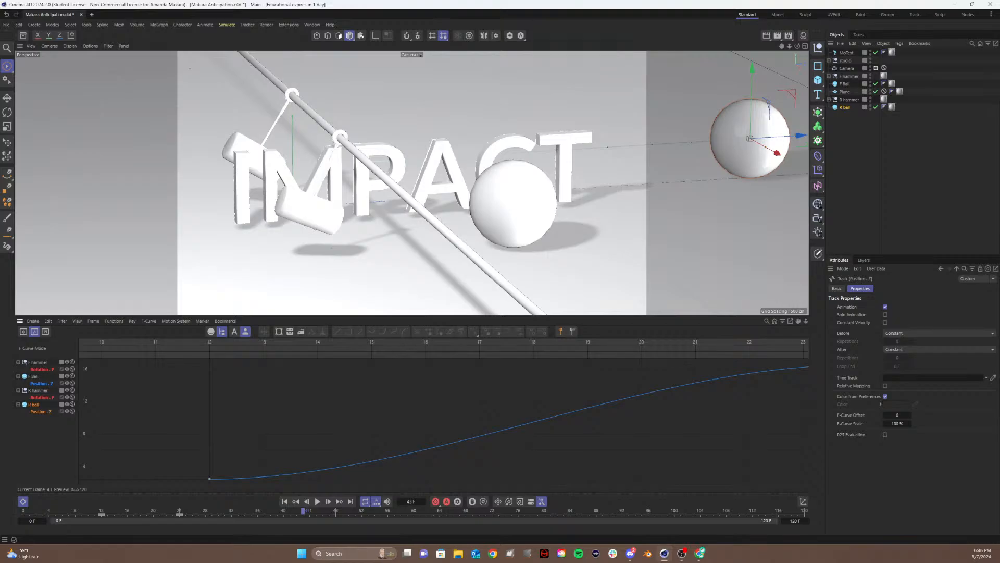
- Steepen the tangent of the R ball's frame 12 key to 6 frames and about 1482 cm, and play back the animation
{"action": "left_click_drag", "start_coordinate": [177, 466], "coordinate": [258, 495]}
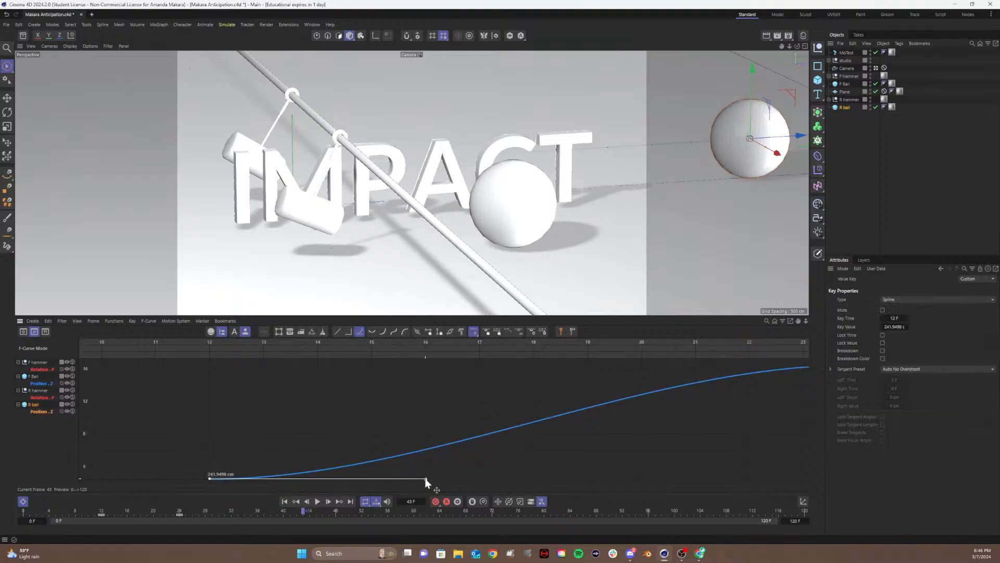
{"action": "left_click_drag", "start_coordinate": [426, 478], "coordinate": [524, 398]}
{"action": "middle_click_drag", "start_coordinate": [467, 407], "coordinate": [324, 365]}
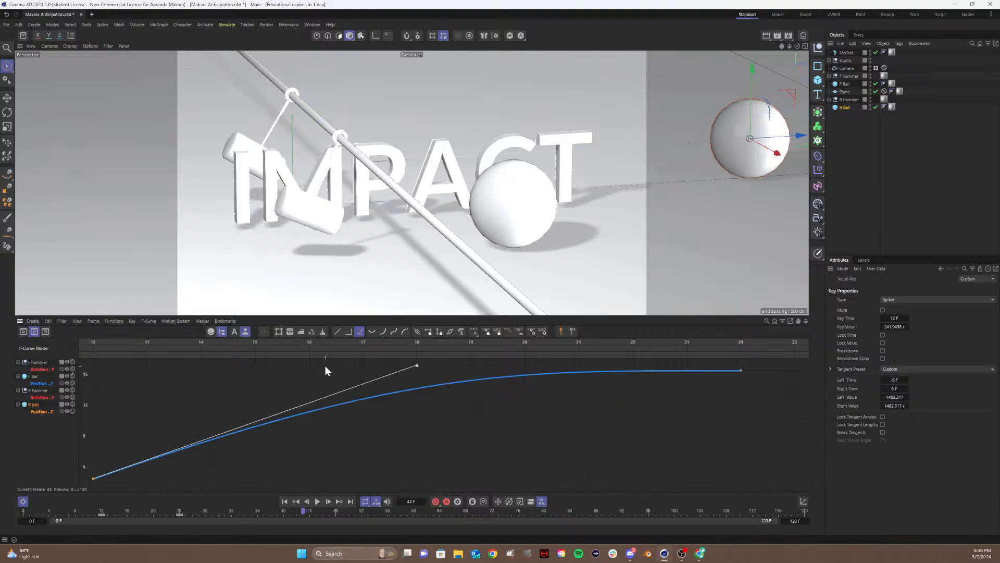
{"action": "key", "text": "F8"}
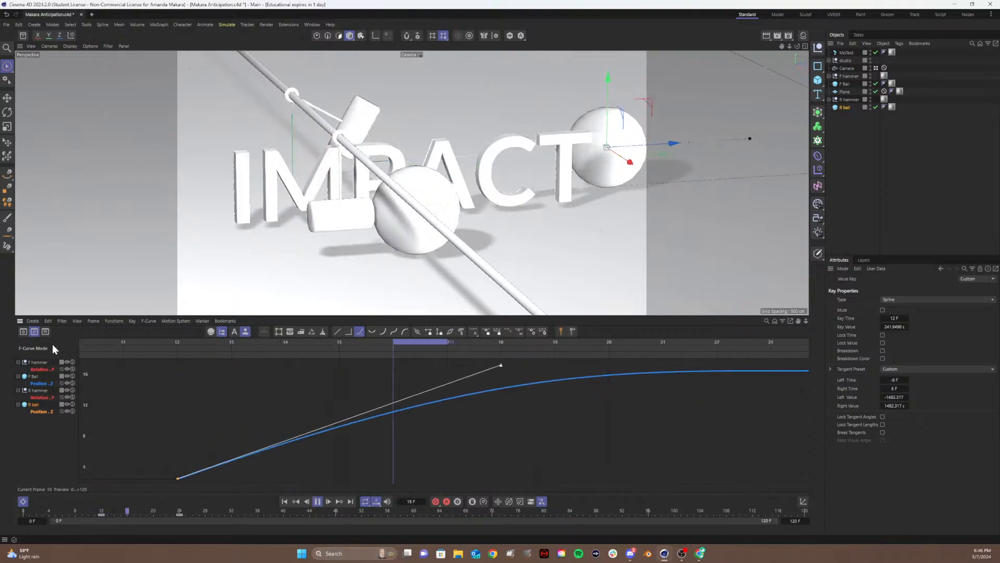
{"action": "key", "text": "F8"}
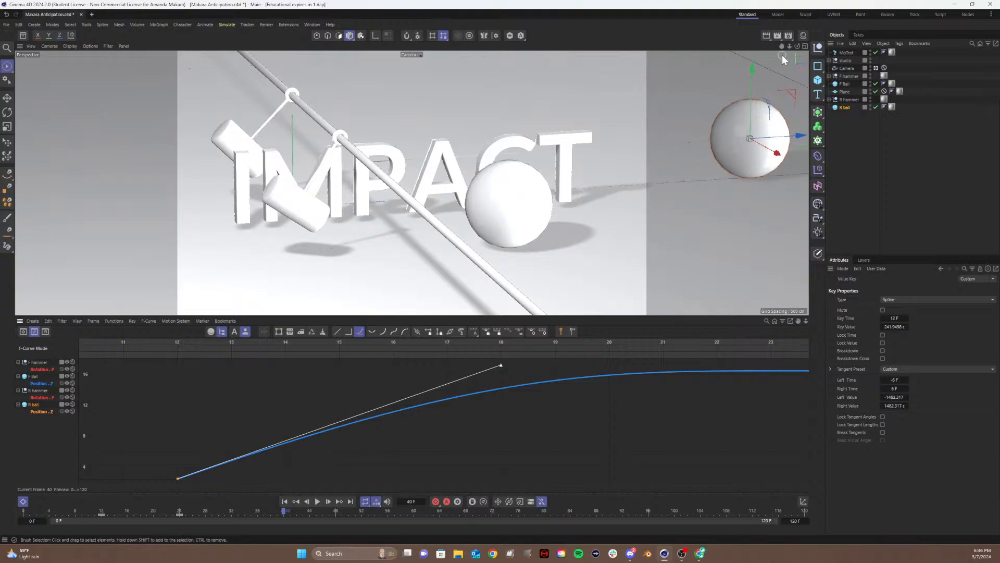
- Render a viewport preview of frame 40, and re-key the R ball's frame 24 Z position farther out at about 2133 cm
{"action": "left_click", "coordinate": [768, 36]}
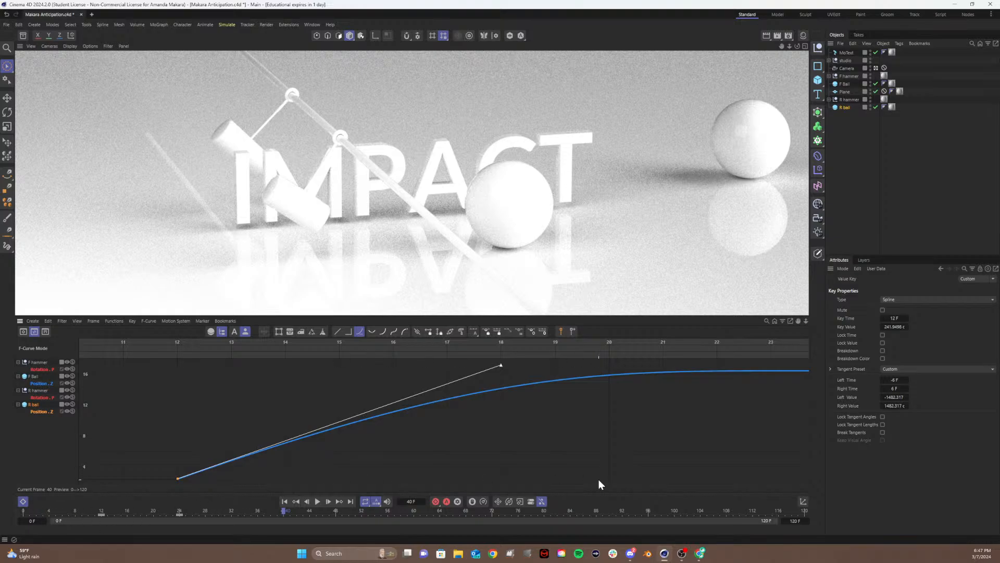
{"action": "scroll", "coordinate": [545, 397], "scroll_direction": "right", "scroll_amount": 2}
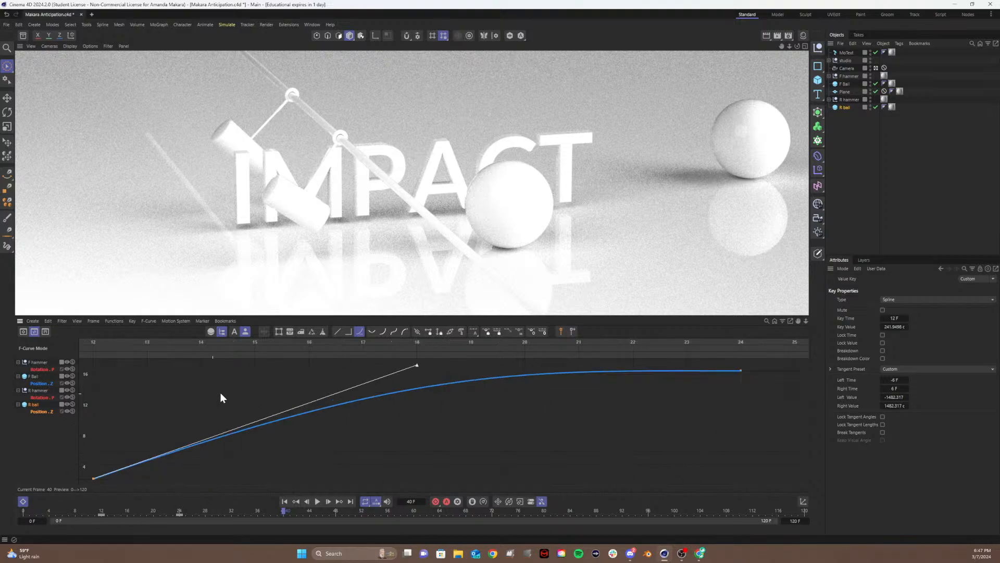
{"action": "left_click", "coordinate": [746, 344]}
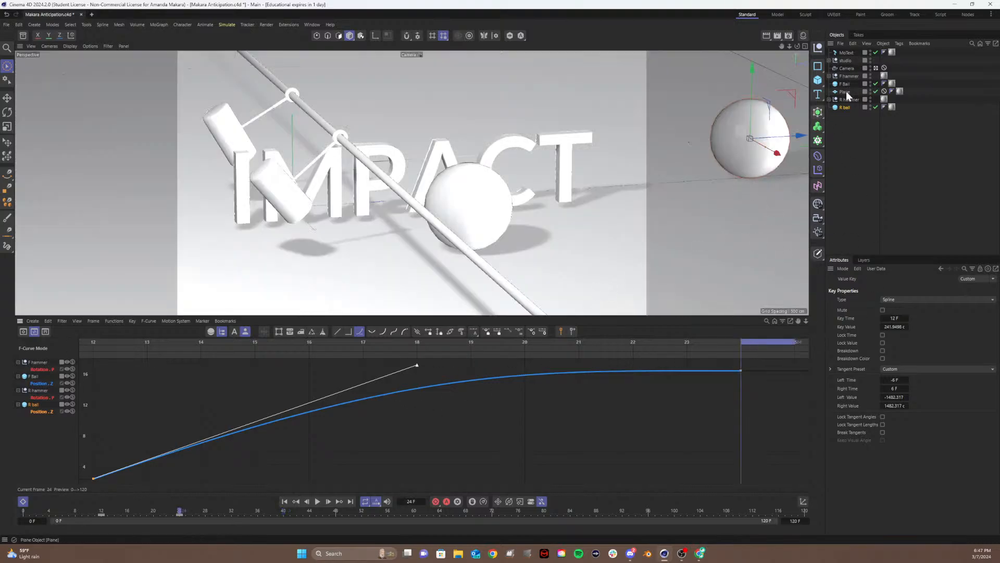
{"action": "left_click", "coordinate": [844, 108]}
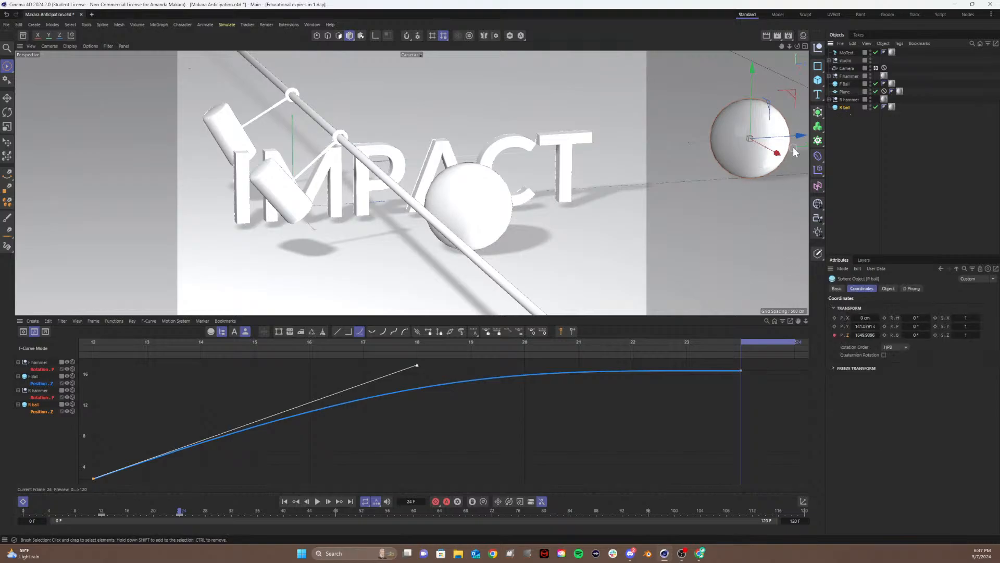
{"action": "left_click_drag", "start_coordinate": [805, 135], "coordinate": [802, 133]}
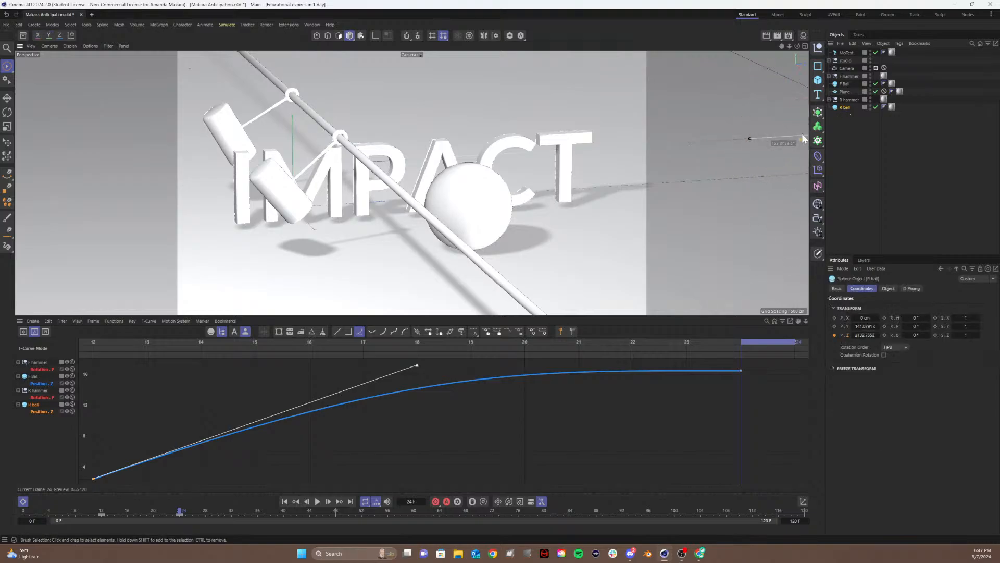
{"action": "left_click", "coordinate": [834, 335]}
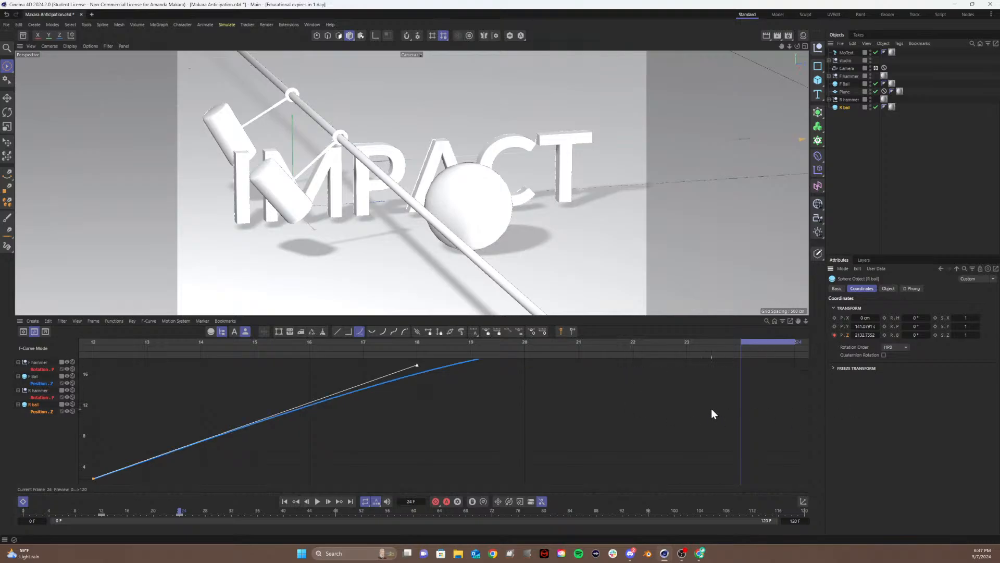
- Raise the R ball's frame 24 Z-position key on the curve to about 2198 cm and save the project
{"action": "key", "text": "h"}
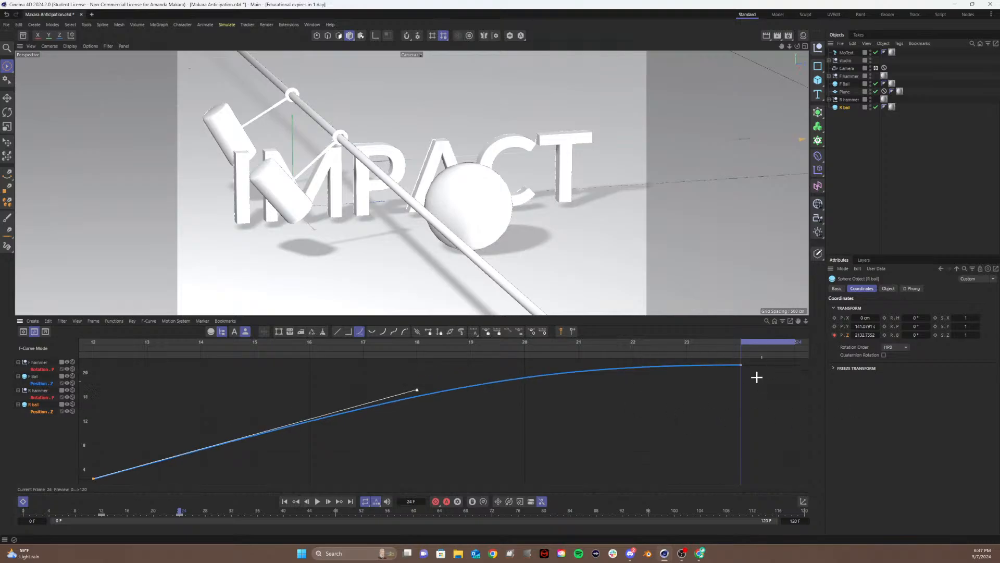
{"action": "left_click", "coordinate": [739, 365]}
{"action": "mouse_move", "coordinate": [743, 364]}
{"action": "left_mouse_down"}
{"action": "mouse_move", "coordinate": [748, 396]}
{"action": "mouse_move", "coordinate": [774, 430]}
{"action": "mouse_move", "coordinate": [753, 414]}
{"action": "mouse_move", "coordinate": [743, 369]}
{"action": "mouse_move", "coordinate": [750, 433]}
{"action": "mouse_move", "coordinate": [751, 364]}
{"action": "left_mouse_up"}
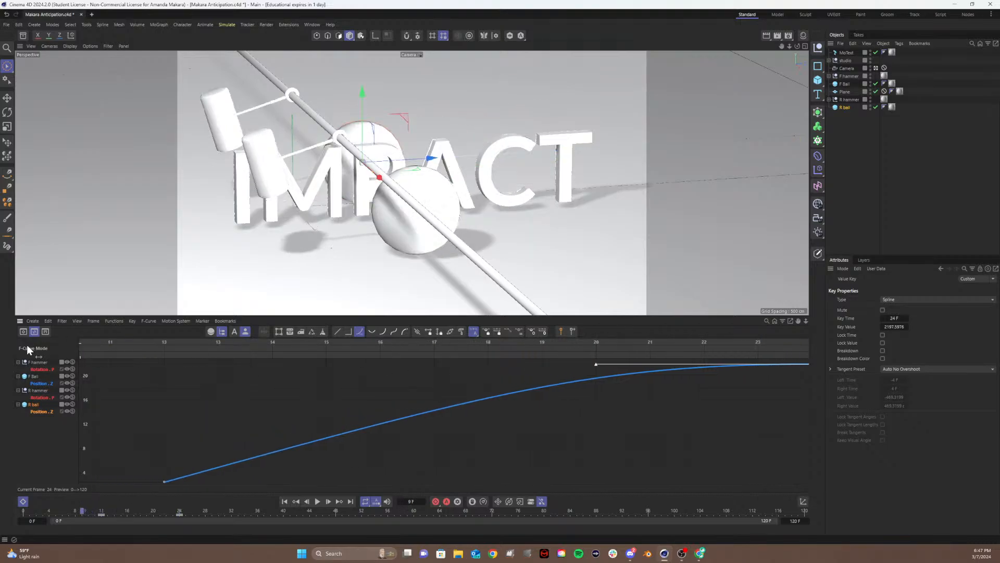
{"action": "key", "text": "ctrl+s"}
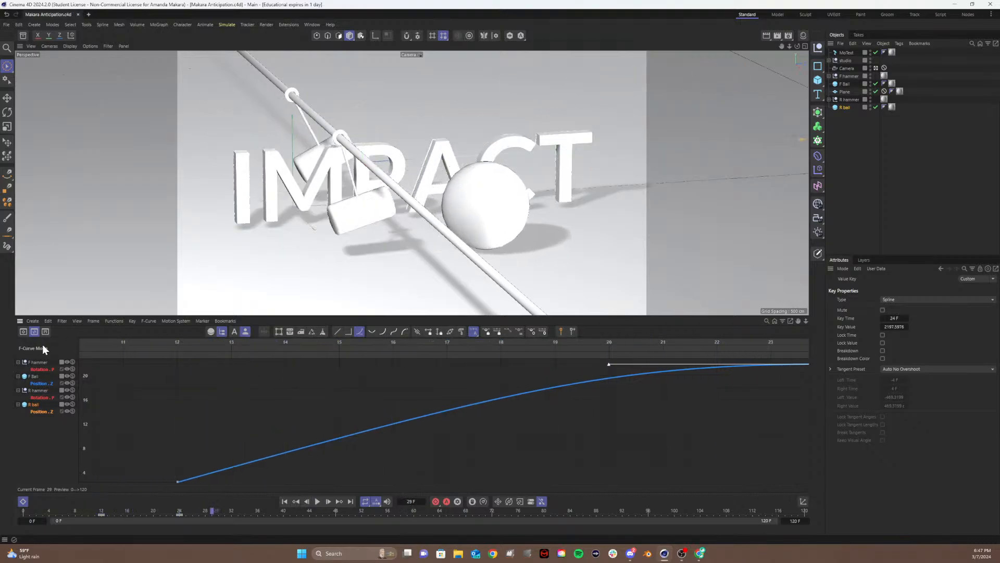
- Return to frame 0, review all keys in the dope sheet, and reopen the R ball's Z-position F-curve
{"action": "left_click_drag", "start_coordinate": [221, 344], "coordinate": [1, 386]}
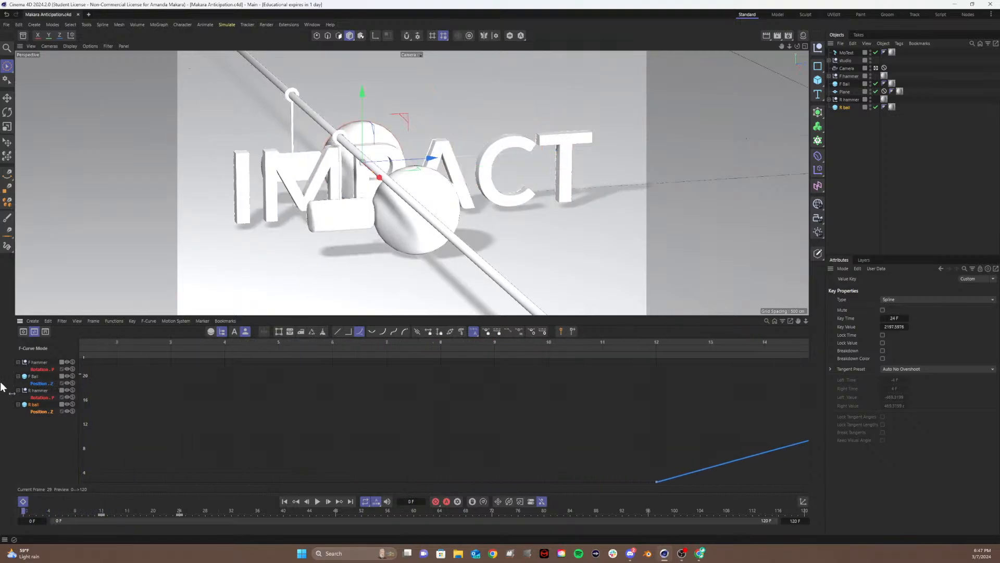
{"action": "left_click", "coordinate": [23, 331]}
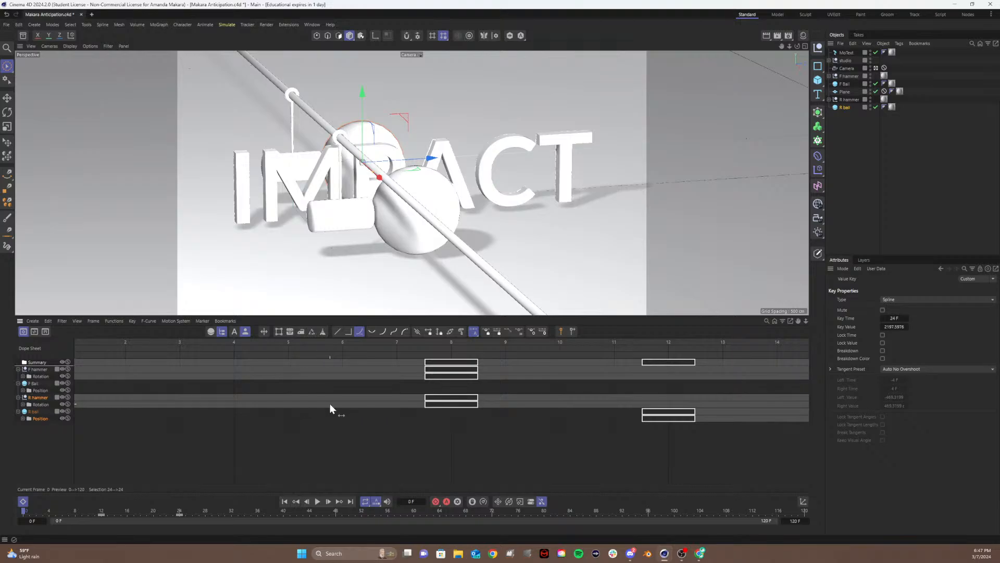
{"action": "key", "text": "h"}
{"action": "left_click", "coordinate": [218, 455]}
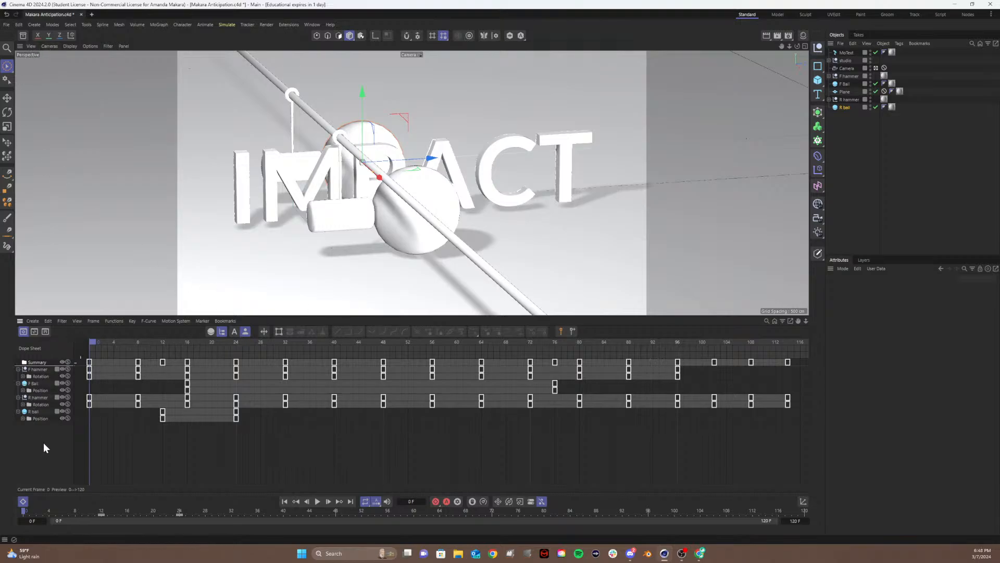
{"action": "left_click", "coordinate": [36, 411]}
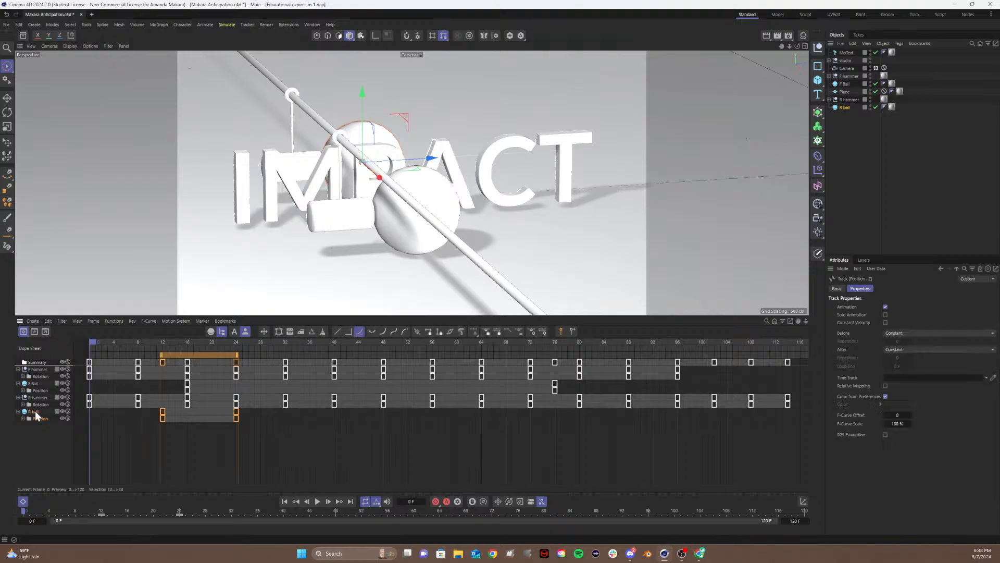
{"action": "left_click", "coordinate": [35, 331]}
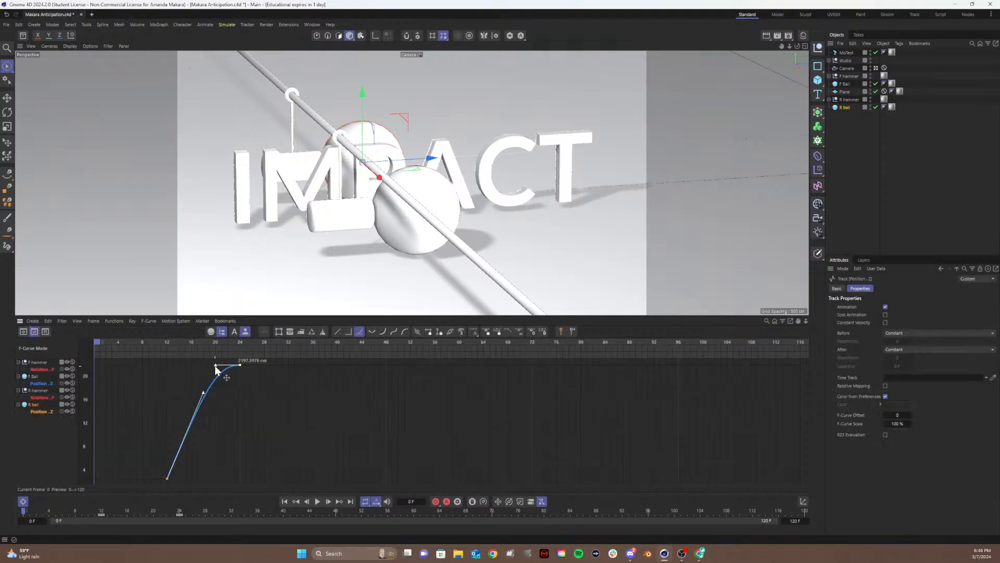
- Try reshaping the tangents of both R ball Z-position keys, and undo the changes
{"action": "left_click_drag", "start_coordinate": [214, 365], "coordinate": [248, 394]}
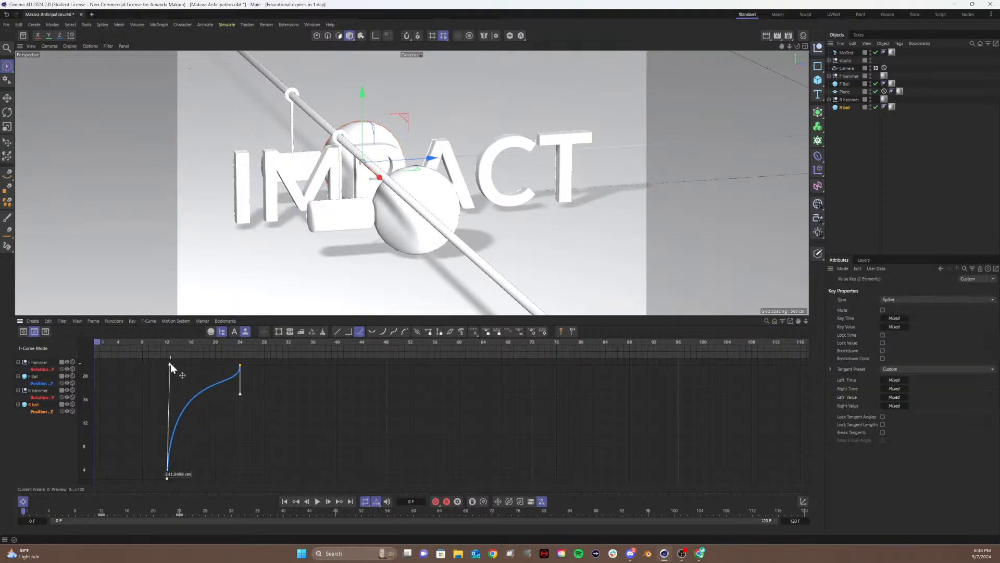
{"action": "left_click_drag", "start_coordinate": [170, 364], "coordinate": [215, 422]}
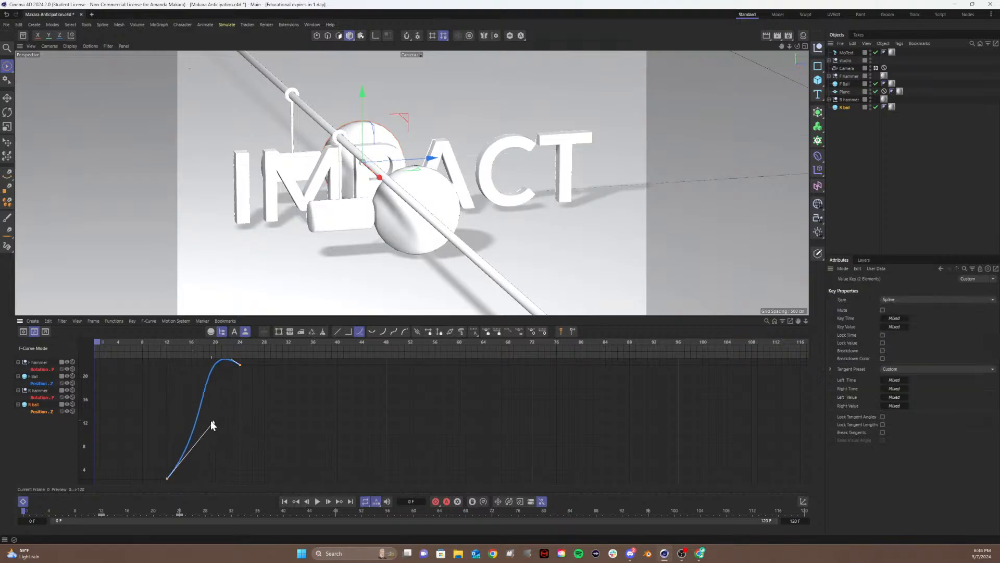
{"action": "key", "text": "ctrl+z"}
{"action": "key", "text": "ctrl+z"}
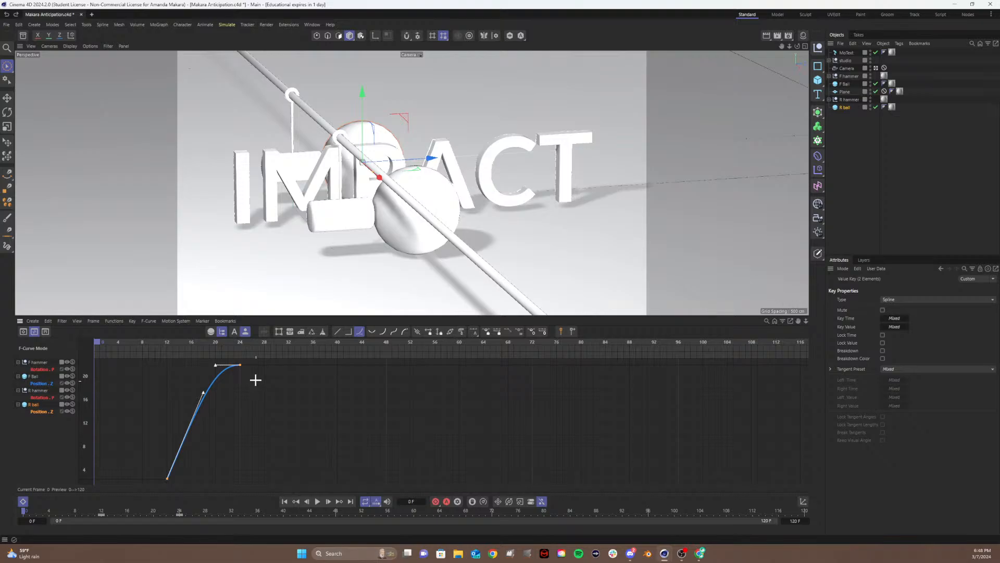
- Try a slow start for the R ball by flattening its frame 12 tangent to about 6.9 frames and 195 cm, play it back, and undo
{"action": "left_click_drag", "start_coordinate": [257, 380], "coordinate": [257, 434]}
{"action": "left_click_drag", "start_coordinate": [130, 469], "coordinate": [199, 486]}
{"action": "left_click_drag", "start_coordinate": [201, 394], "coordinate": [209, 468]}
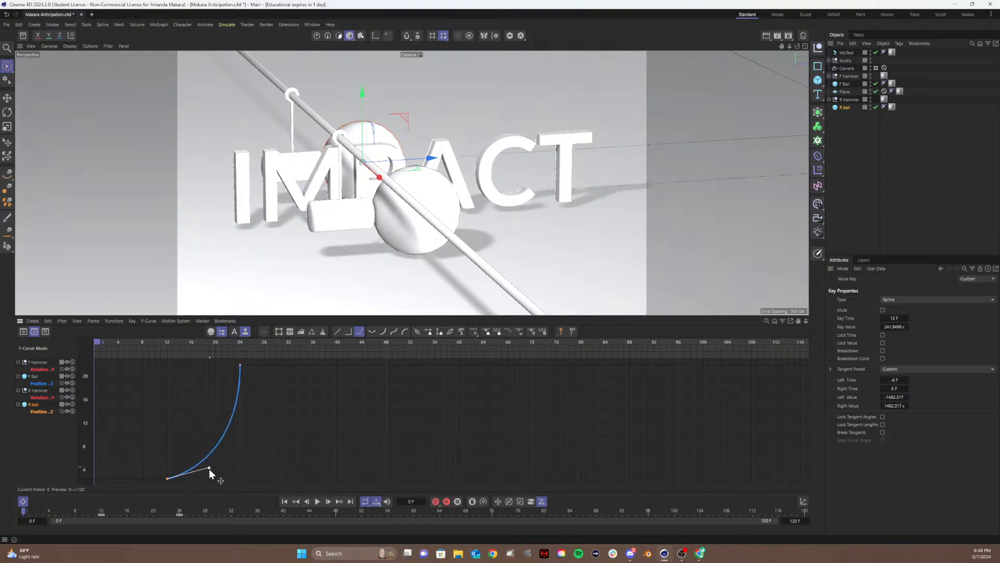
{"action": "key", "text": "F8"}
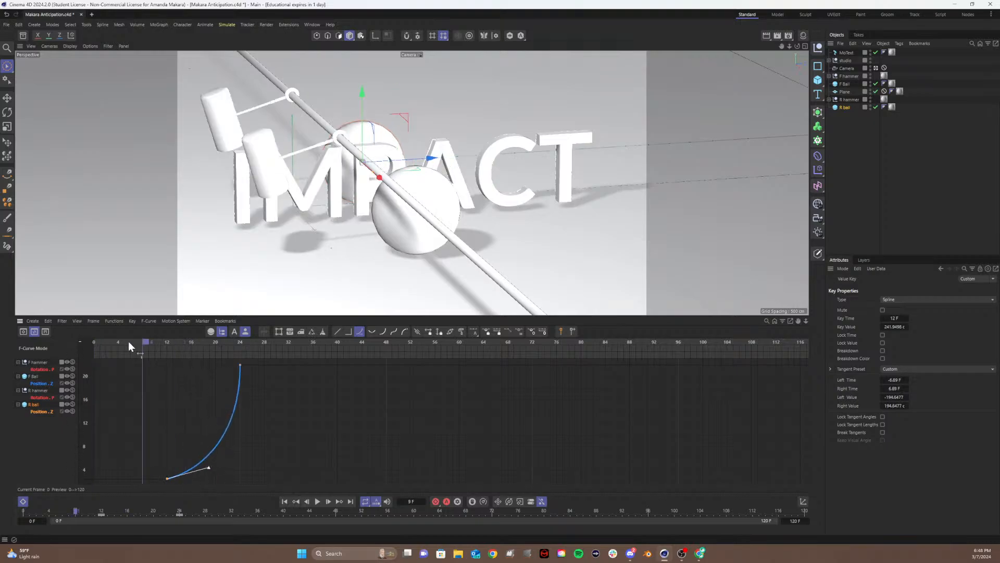
{"action": "left_click", "coordinate": [104, 343]}
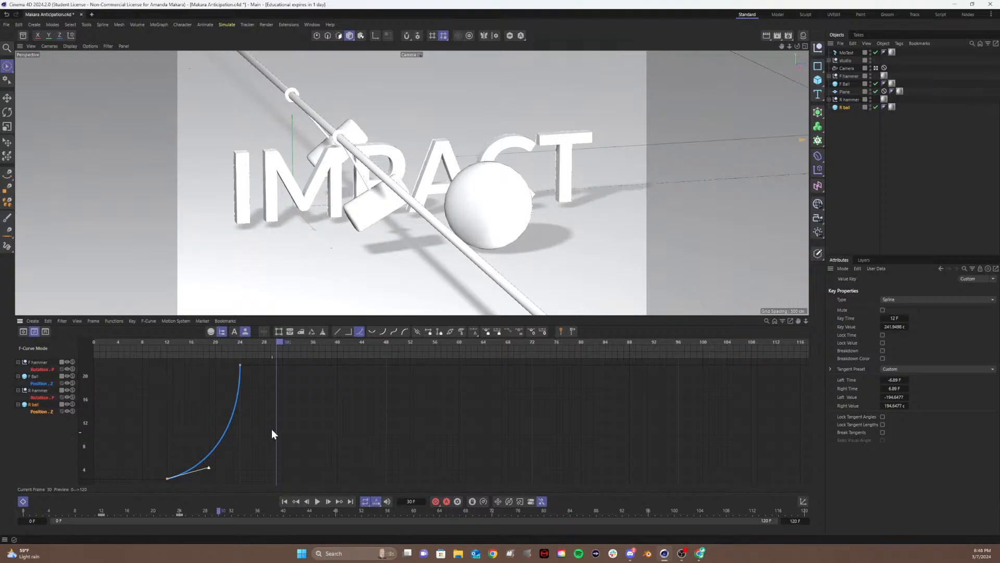
{"action": "key", "text": "ctrl+z"}
{"action": "key", "text": "ctrl+y"}
{"action": "key", "text": "ctrl+z"}
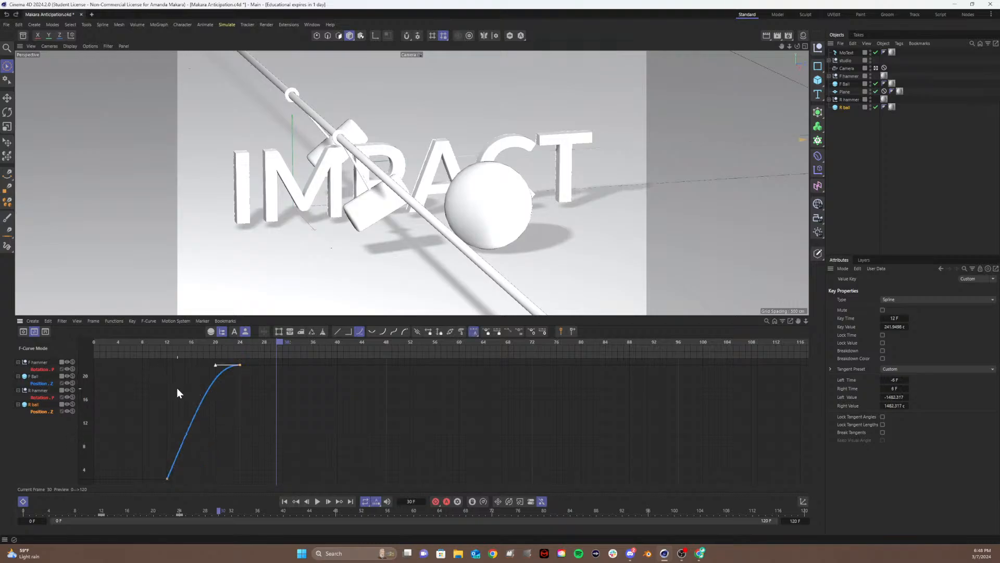
{"action": "key", "text": "ctrl+z"}
- Break the tangents of the R ball's frame 24 key, shorten the incoming one to about 2.4 frames, and save the project
{"action": "left_click", "coordinate": [197, 390]}
{"action": "left_click_drag", "start_coordinate": [133, 453], "coordinate": [197, 497]}
{"action": "left_click_drag", "start_coordinate": [251, 373], "coordinate": [225, 365]}
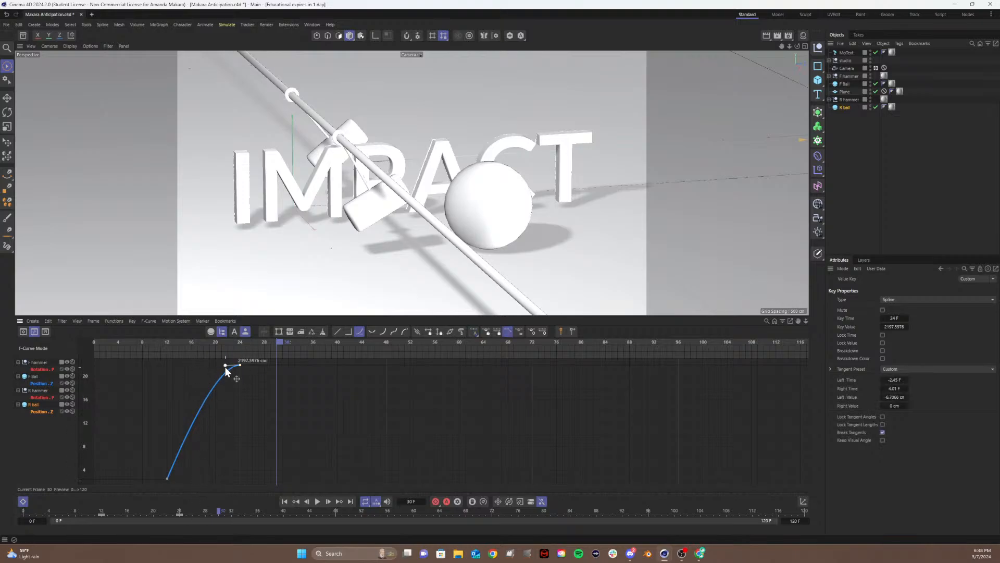
{"action": "left_click_drag", "start_coordinate": [225, 365], "coordinate": [178, 364]}
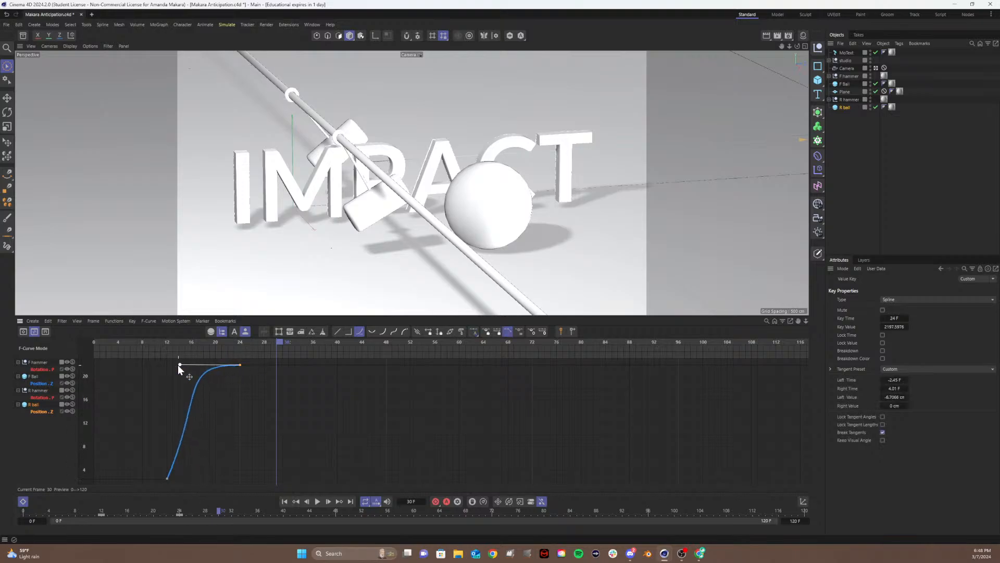
{"action": "left_click_drag", "start_coordinate": [267, 373], "coordinate": [225, 368]}
{"action": "key", "text": "F8"}
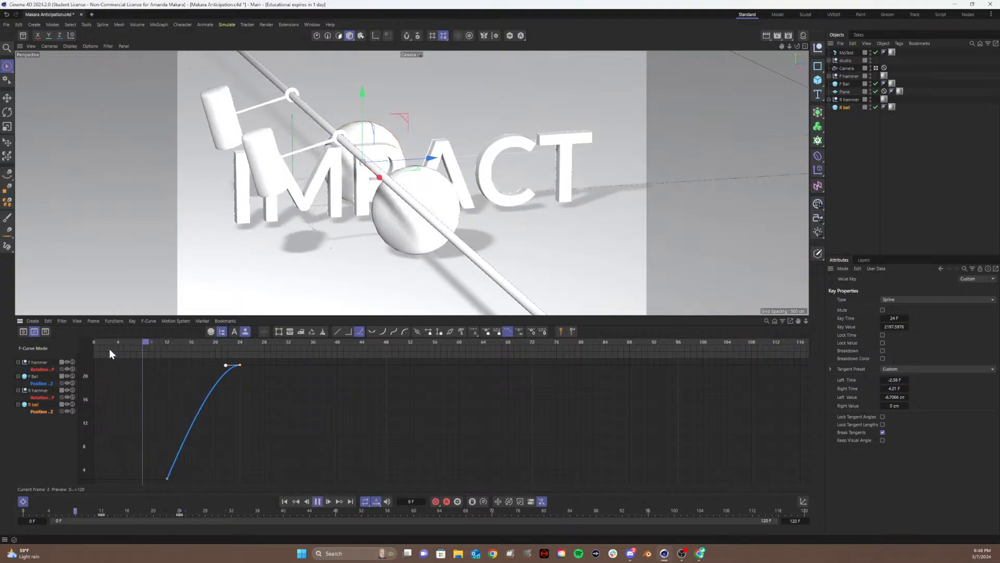
{"action": "key", "text": "ctrl+s"}
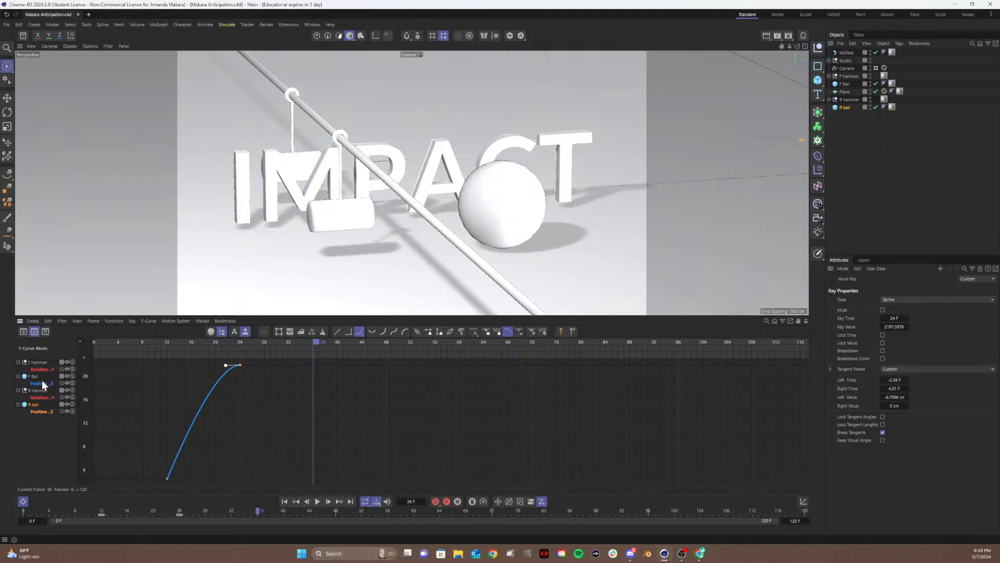
- Return to the dope sheet and open the asset library's ceramic materials
{"action": "left_click", "coordinate": [22, 332]}
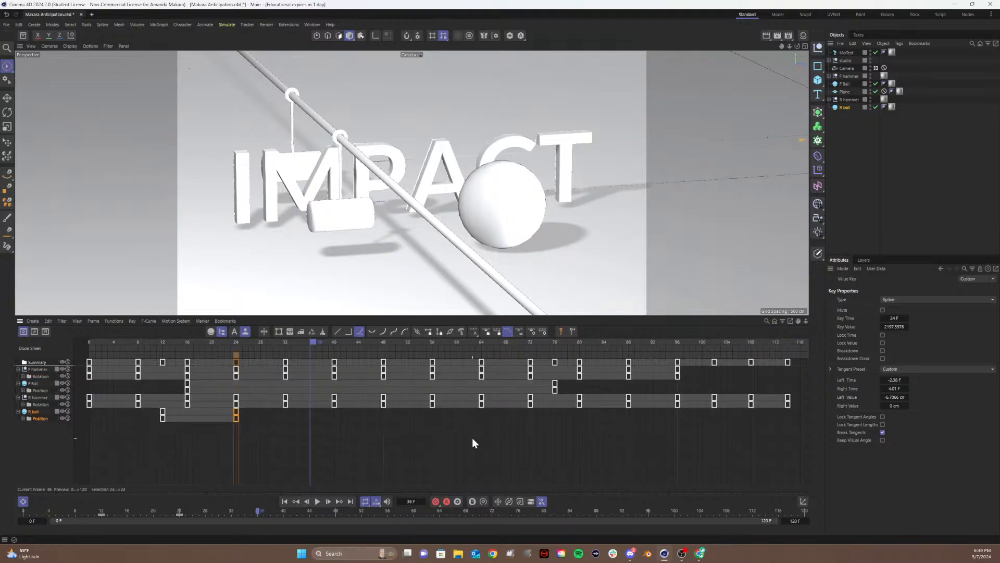
{"action": "left_click", "coordinate": [23, 35]}
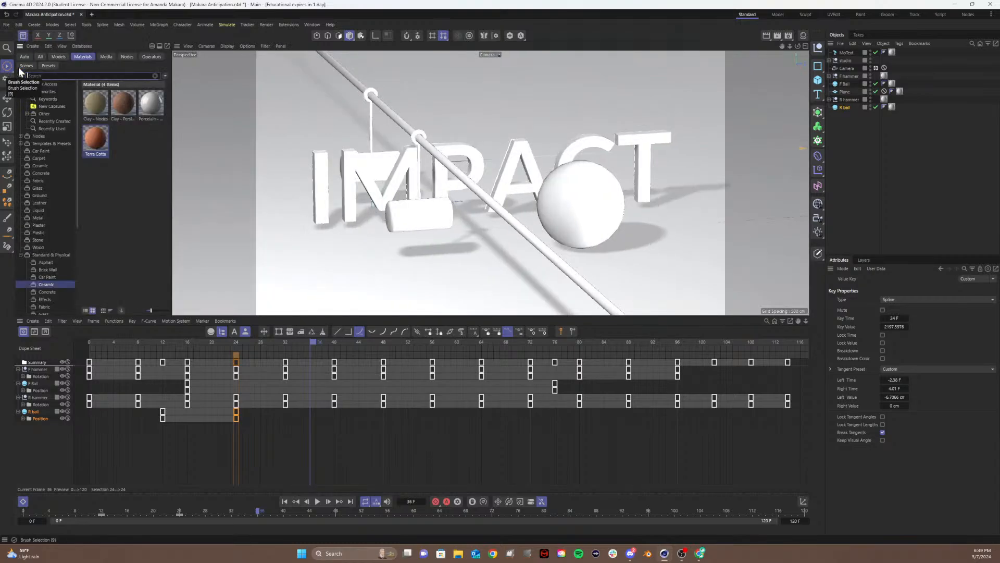
- Try the Terra Cotta material on the IMPACT text and undo it
{"action": "left_click_drag", "start_coordinate": [102, 136], "coordinate": [348, 170]}
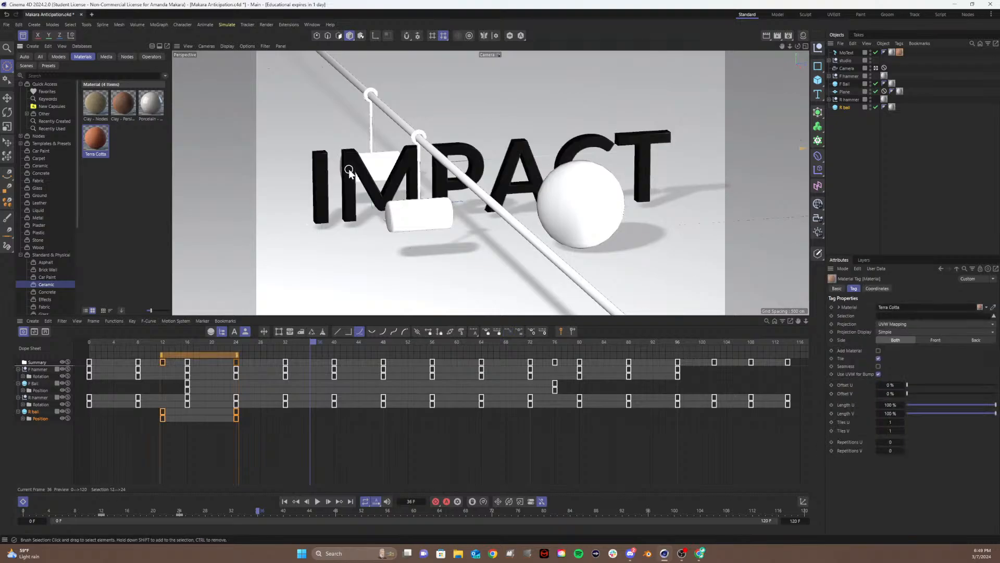
{"action": "key", "text": "ctrl+z"}
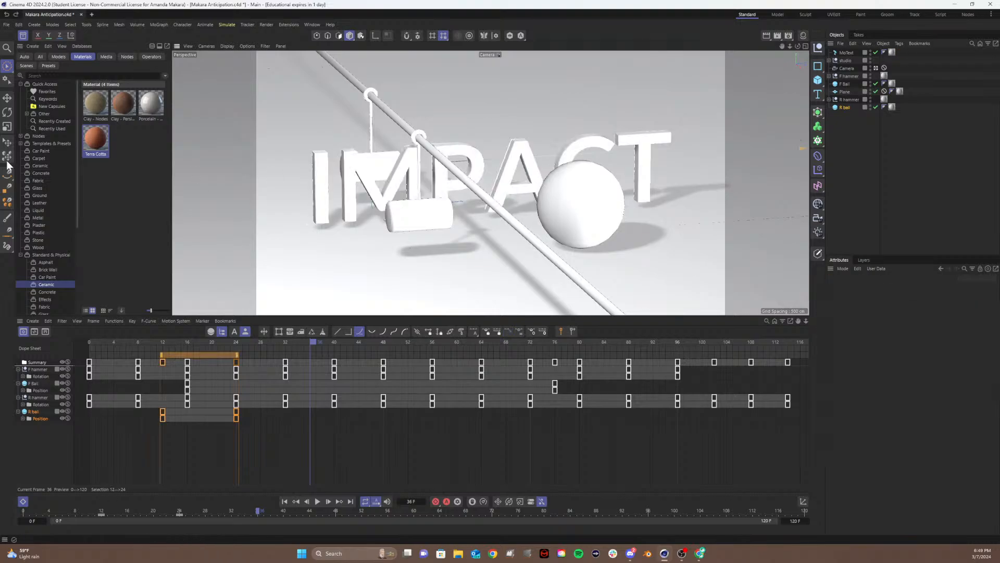
- Apply the Iron - Corrugated metal material to the head and the ring of the front hammer
{"action": "left_click", "coordinate": [20, 83]}
{"action": "scroll", "coordinate": [34, 271], "scroll_direction": "down", "scroll_amount": 5}
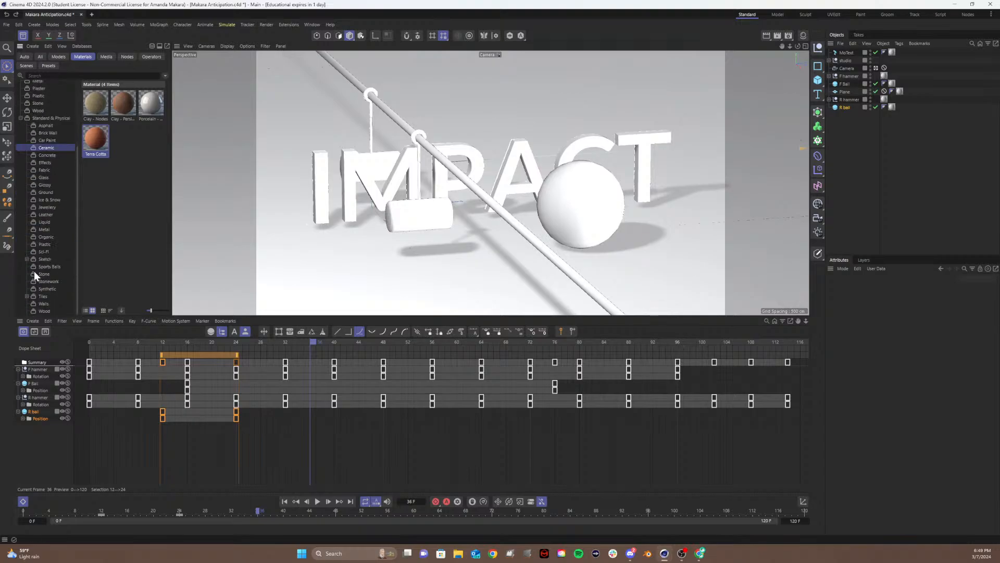
{"action": "left_click", "coordinate": [43, 185]}
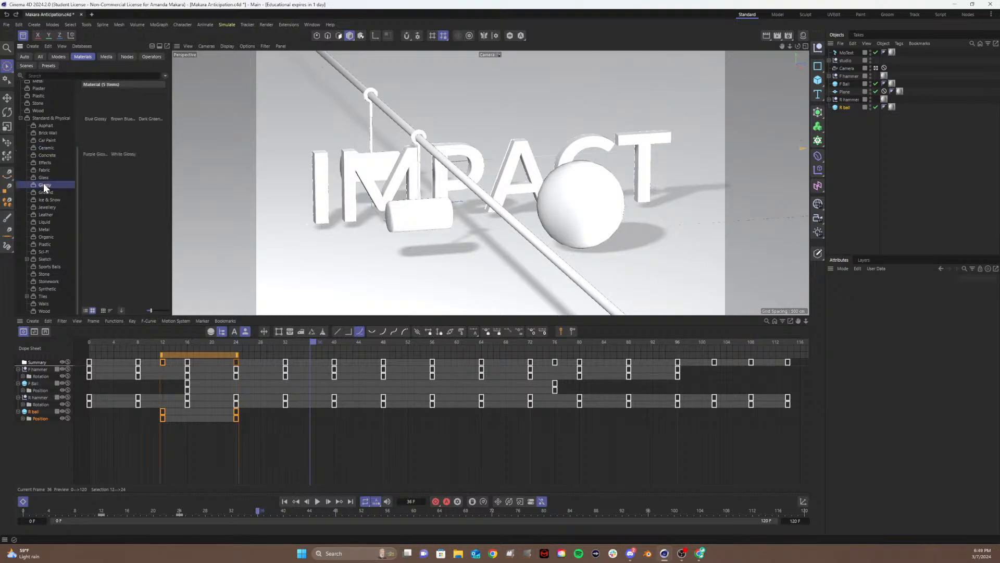
{"action": "left_click", "coordinate": [42, 230]}
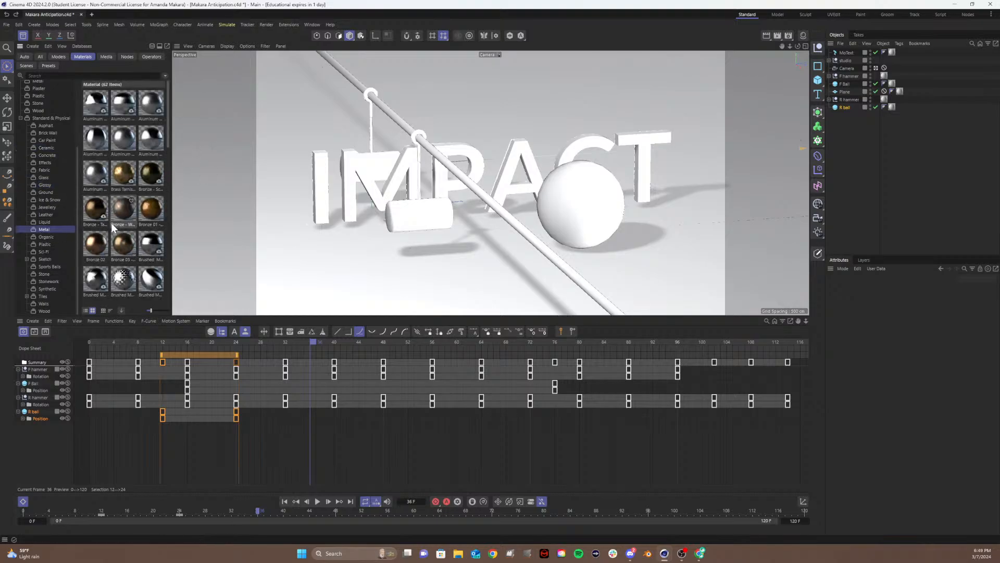
{"action": "scroll", "coordinate": [112, 219], "scroll_direction": "down", "scroll_amount": 6}
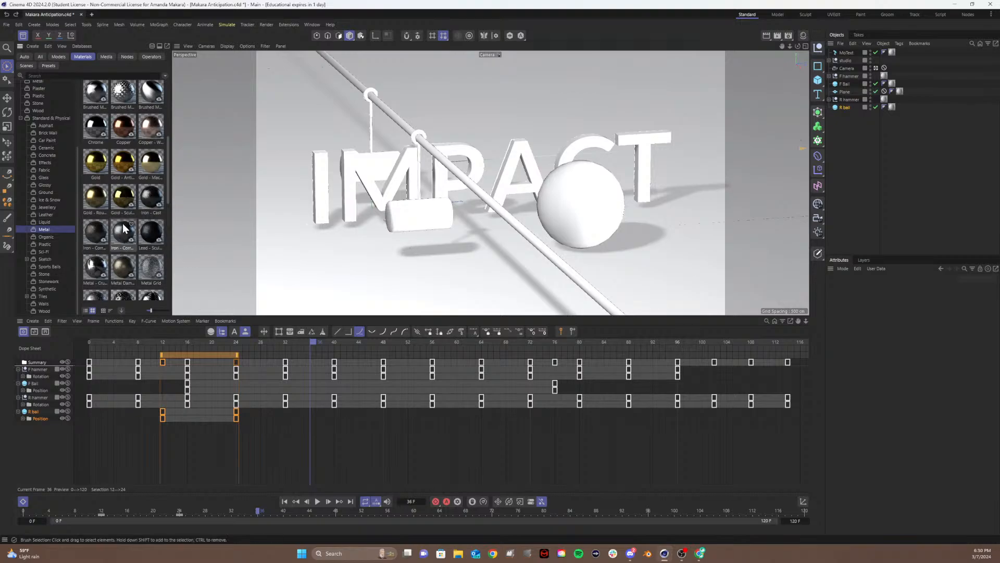
{"action": "left_click_drag", "start_coordinate": [113, 231], "coordinate": [433, 213]}
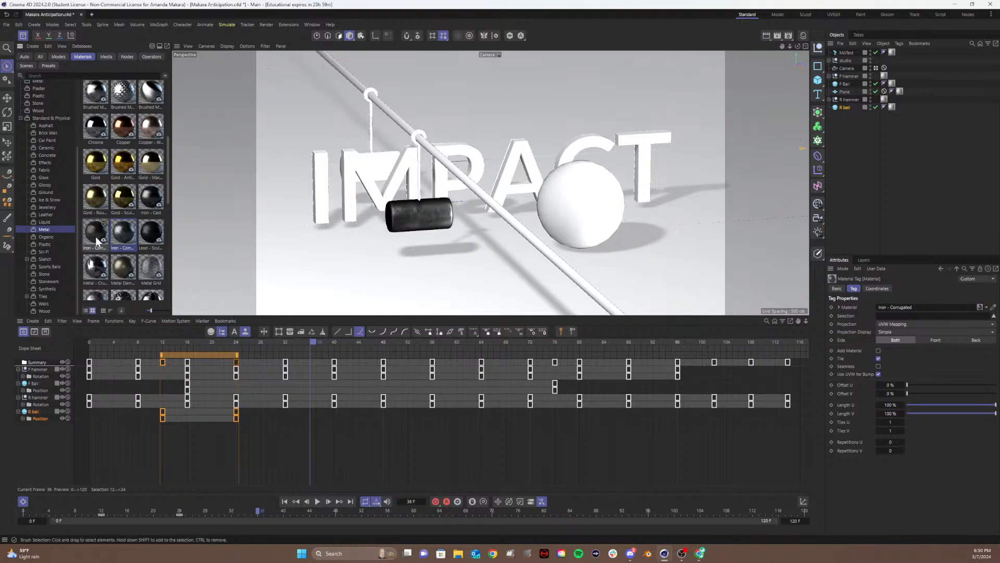
{"action": "left_click_drag", "start_coordinate": [121, 233], "coordinate": [417, 139]}
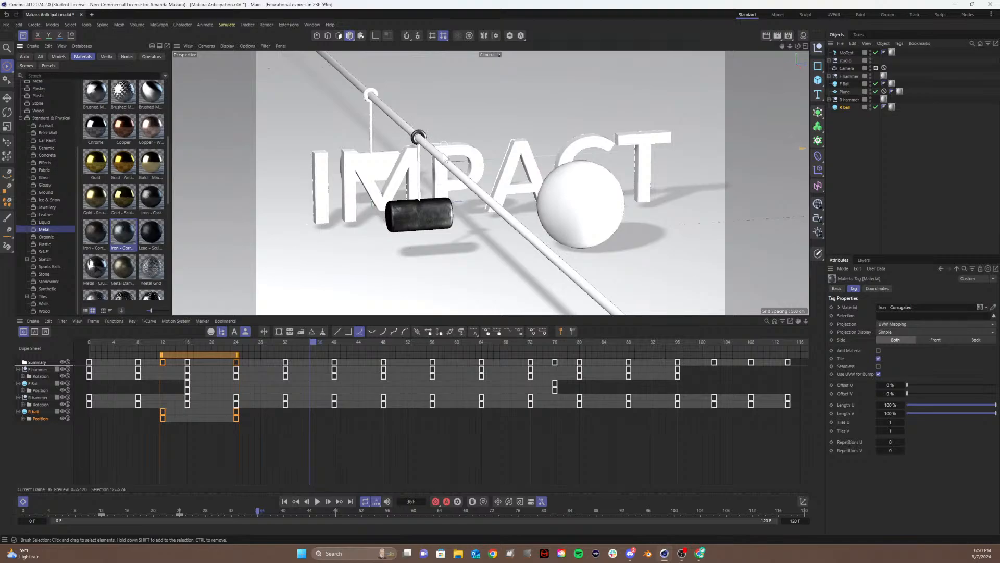
- Delete the Iron - Corrugated tag from the F hammer's head cylinder and move the ring's tag to the F hammer null
{"action": "left_click", "coordinate": [833, 76]}
{"action": "left_click", "coordinate": [829, 77]}
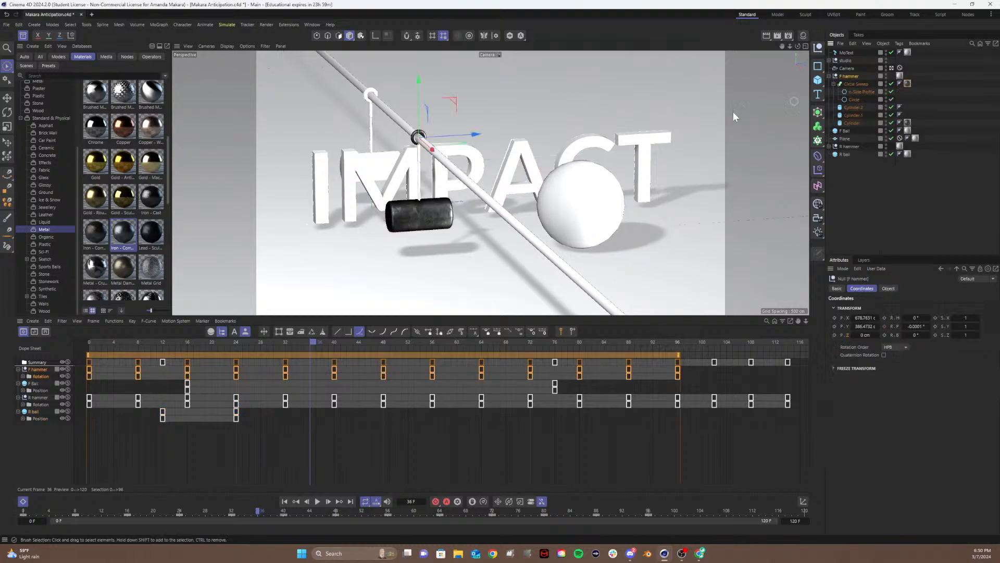
{"action": "left_click", "coordinate": [907, 124]}
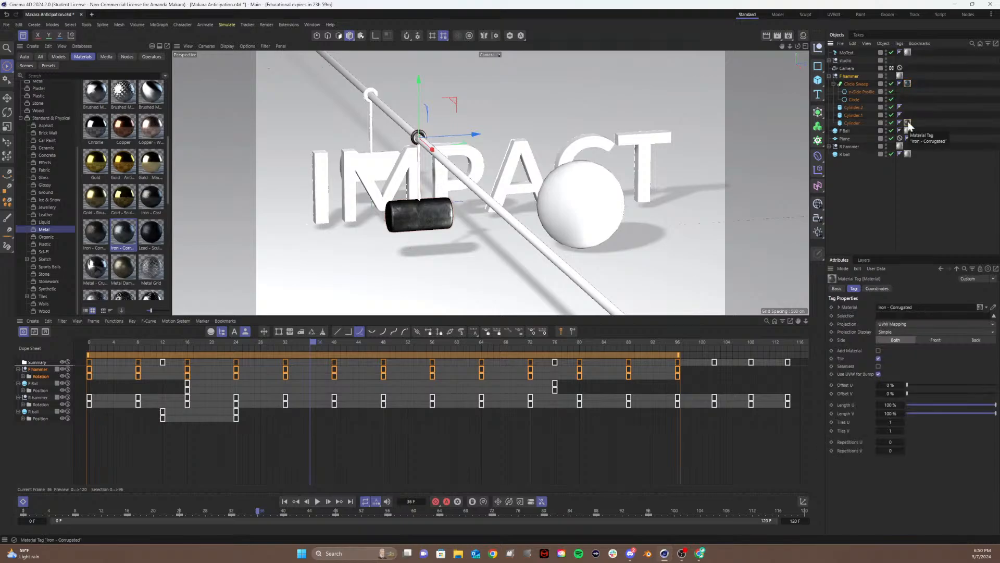
{"action": "key", "text": "Delete"}
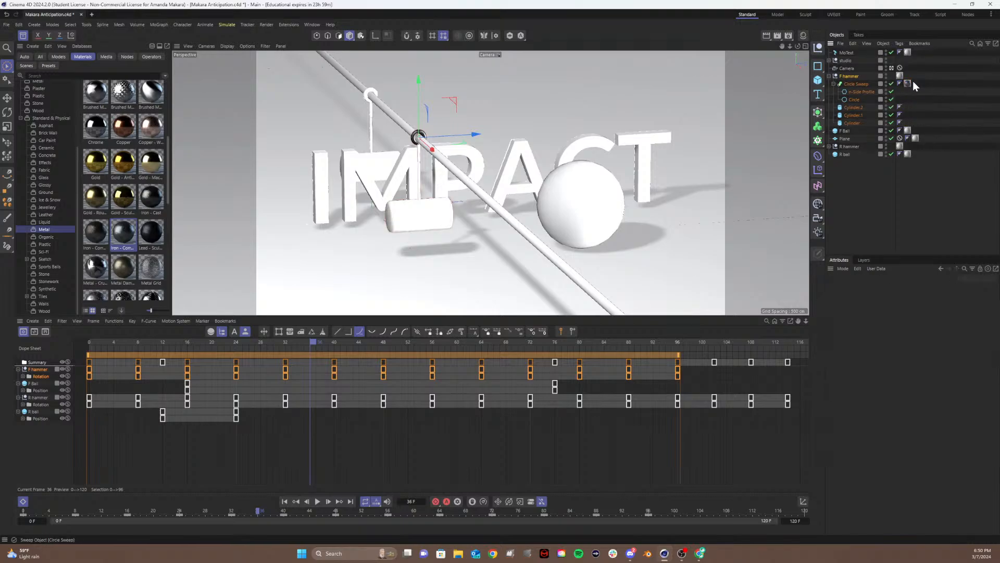
{"action": "mouse_move", "coordinate": [908, 85]}
{"action": "left_mouse_down"}
{"action": "mouse_move", "coordinate": [921, 77]}
{"action": "mouse_move", "coordinate": [909, 76]}
{"action": "left_mouse_up"}
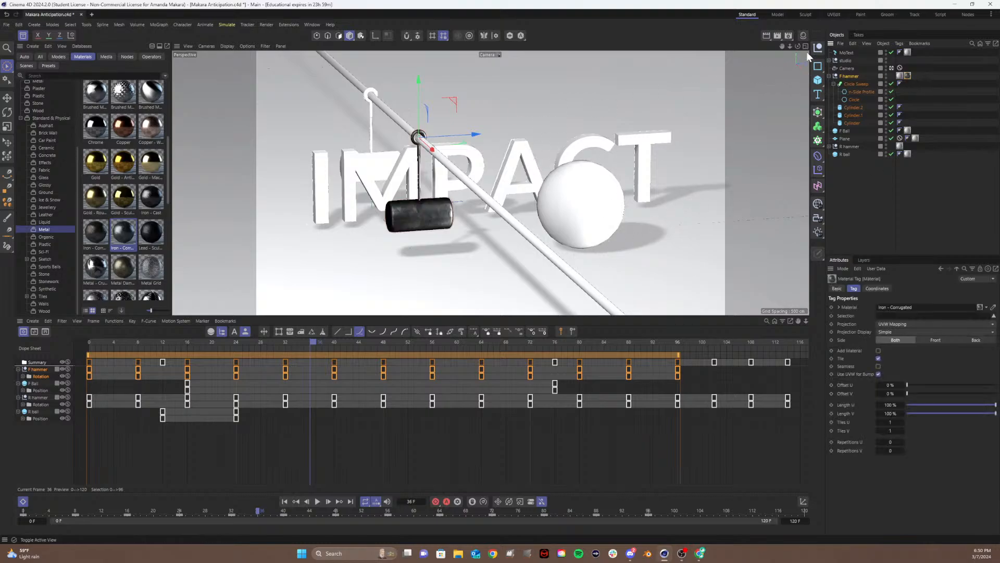
- Collapse the F hammer group and delete its white material tag so that only Iron - Corrugated applies
{"action": "left_click", "coordinate": [820, 79]}
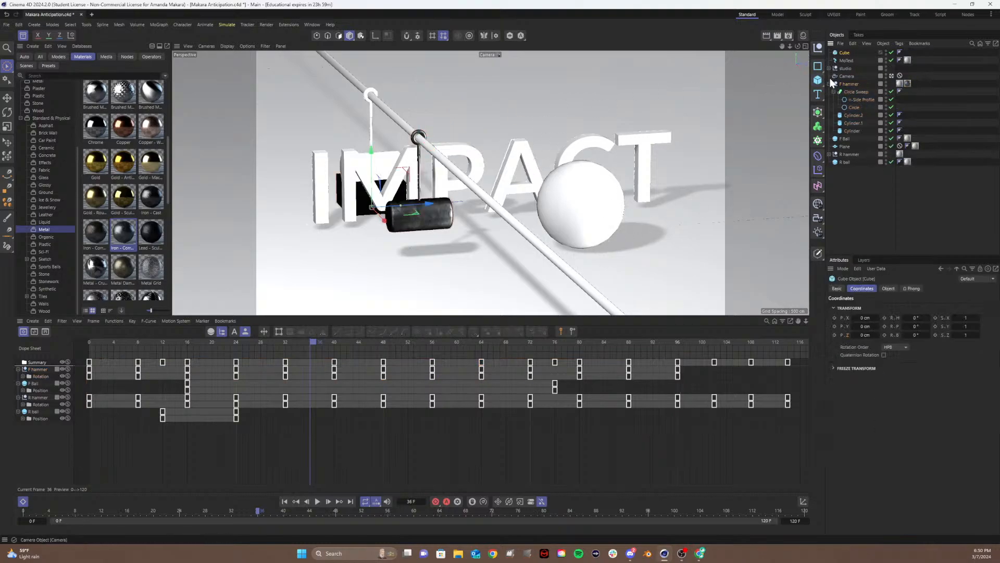
{"action": "key", "text": "ctrl+z"}
{"action": "left_click", "coordinate": [830, 76]}
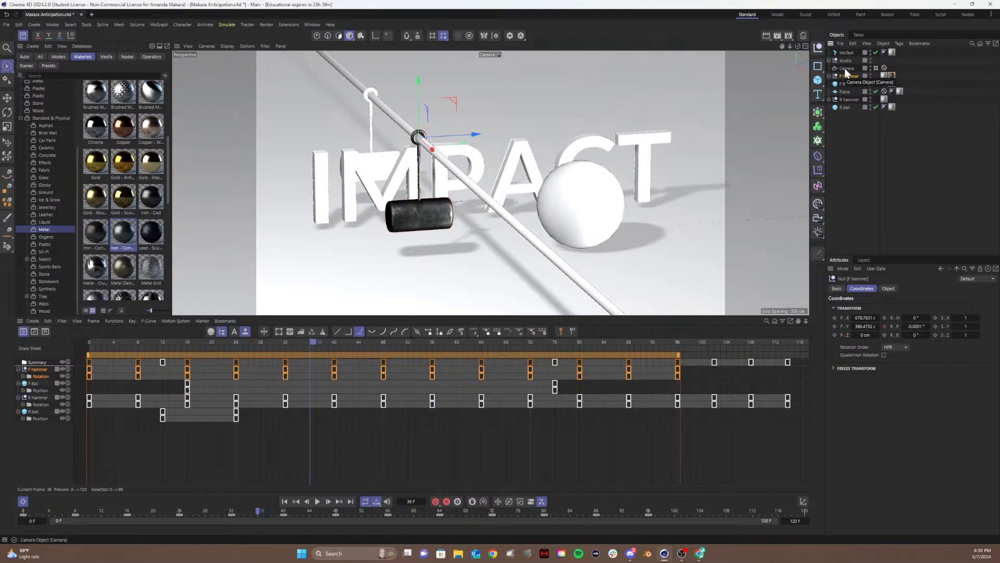
{"action": "left_click", "coordinate": [883, 77]}
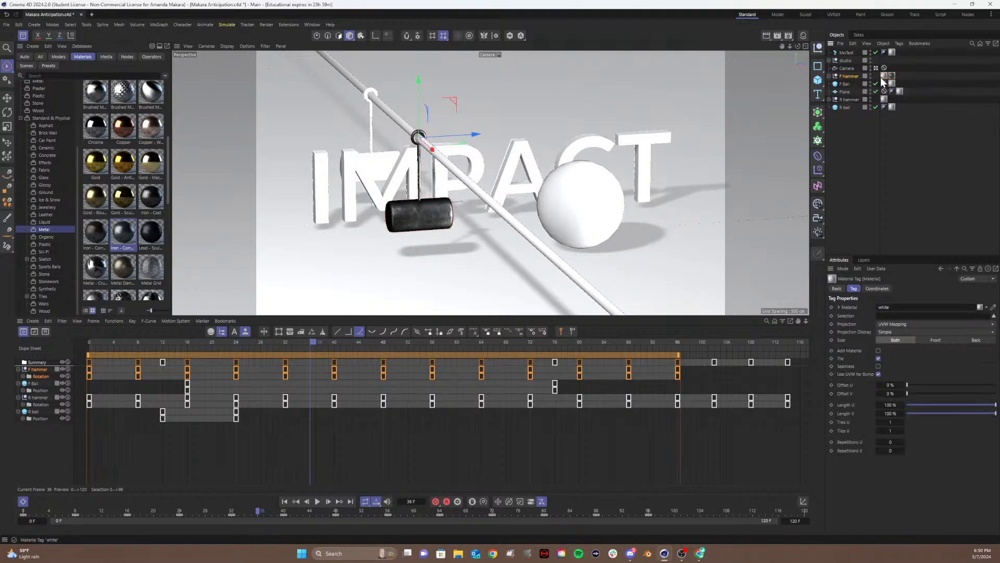
{"action": "key", "text": "Delete"}
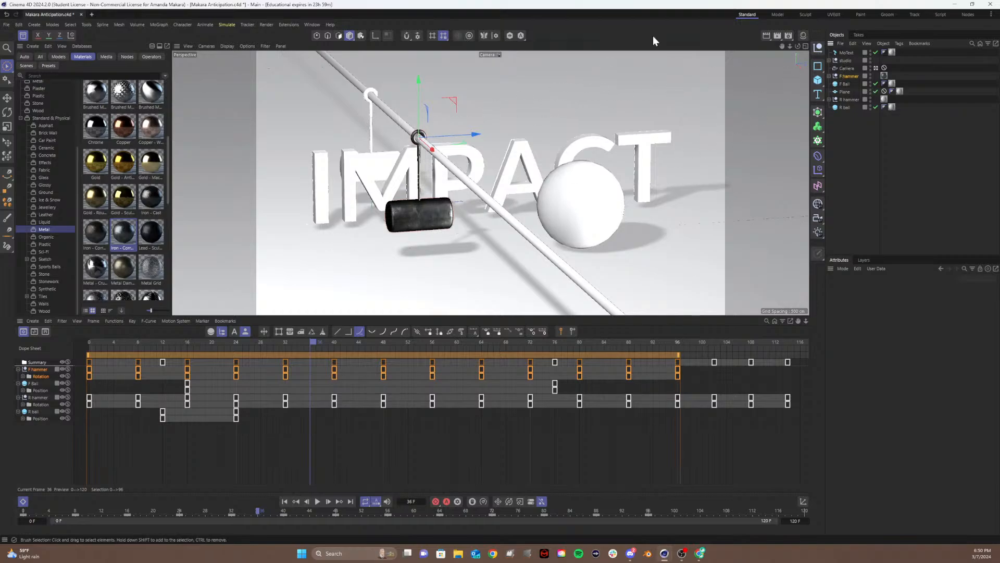
- Copy the F hammer's Iron - Corrugated tag to the R hammer and delete the R hammer's white material tag
{"action": "left_click", "coordinate": [848, 101]}
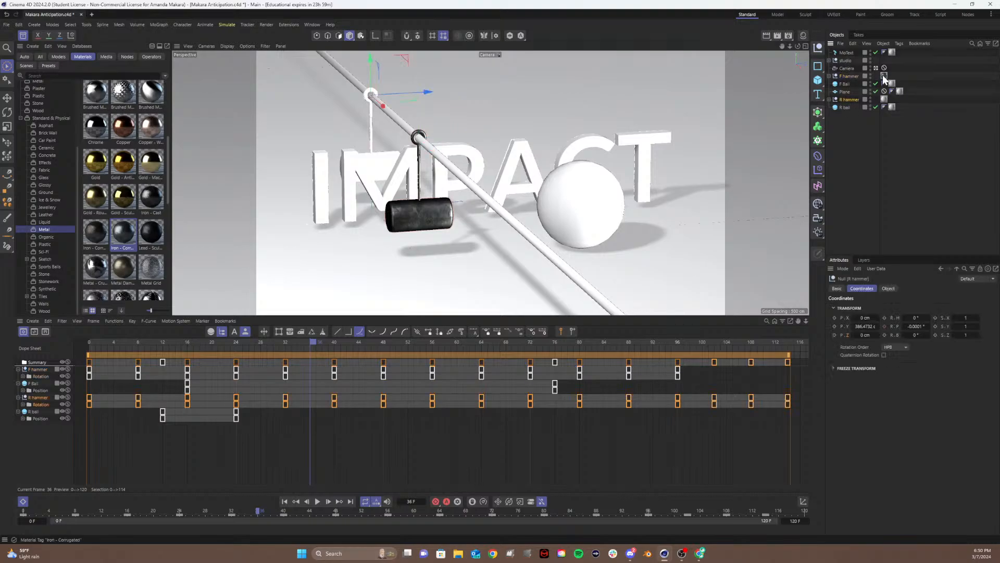
{"action": "left_click_drag", "start_coordinate": [884, 78], "coordinate": [891, 99], "text": "ctrl"}
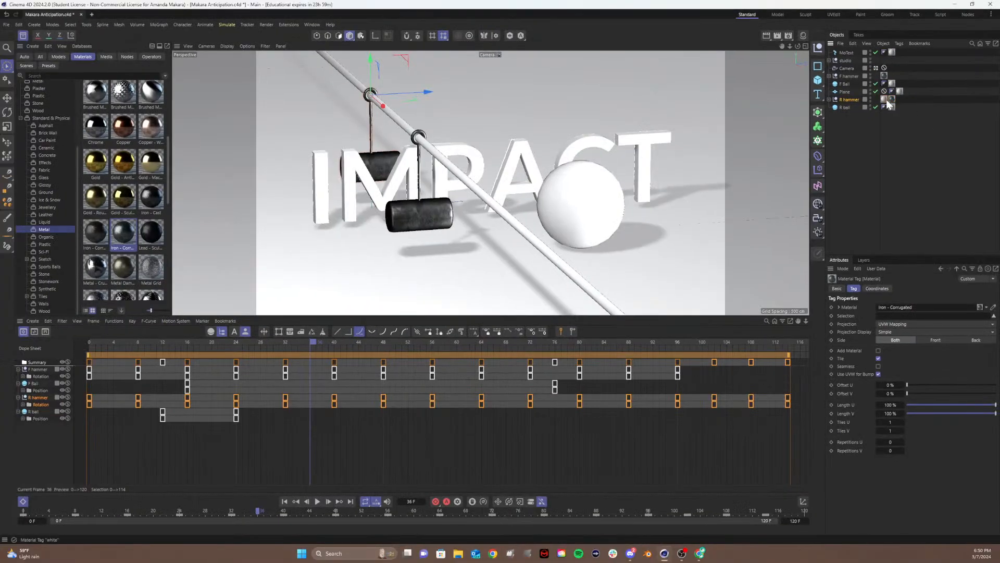
{"action": "key", "text": "Delete"}
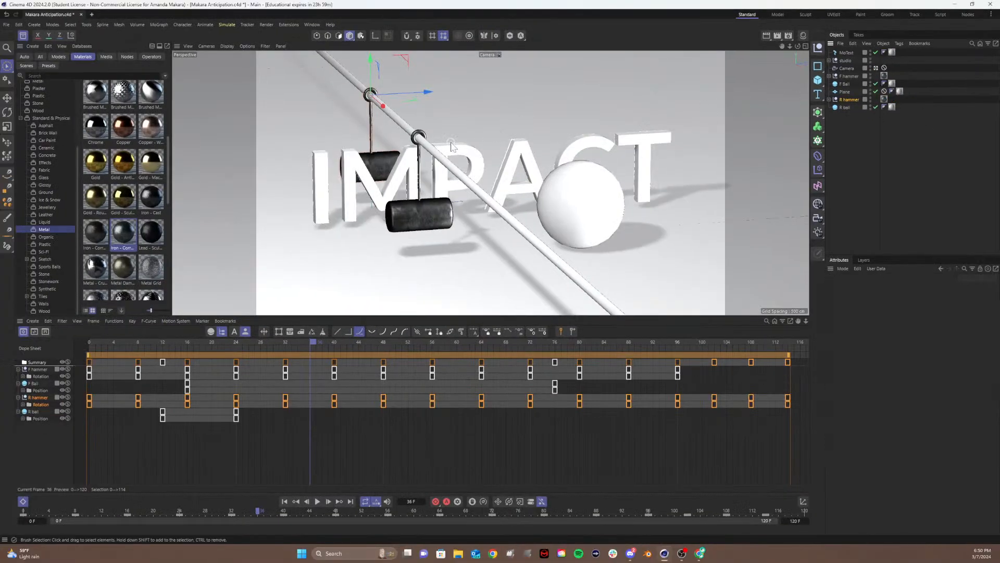
- Apply the Metal Damaged - Nodes material to the long diagonal rod and preview the render in the viewport
{"action": "scroll", "coordinate": [111, 241], "scroll_direction": "down", "scroll_amount": 3}
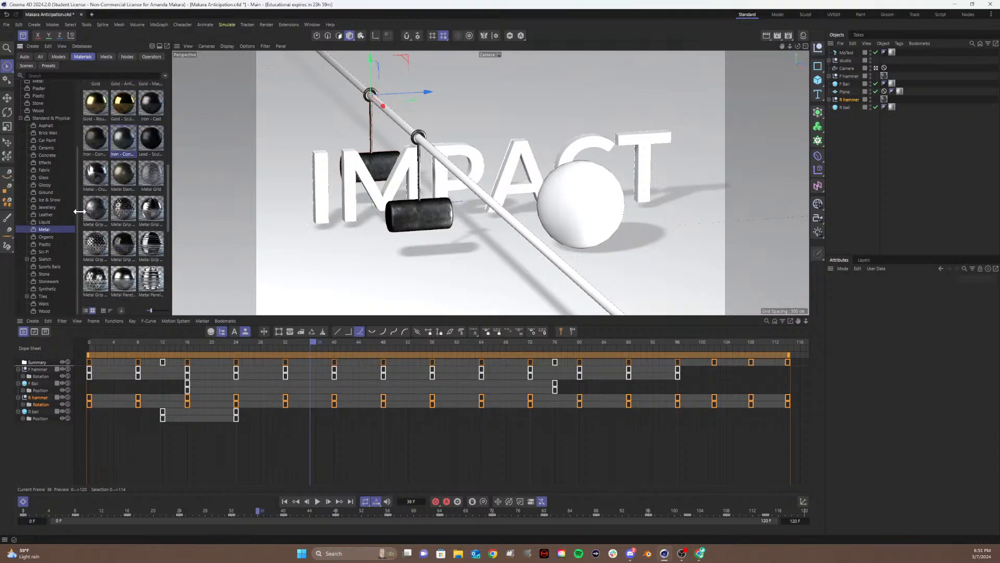
{"action": "scroll", "coordinate": [115, 231], "scroll_direction": "down", "scroll_amount": 3}
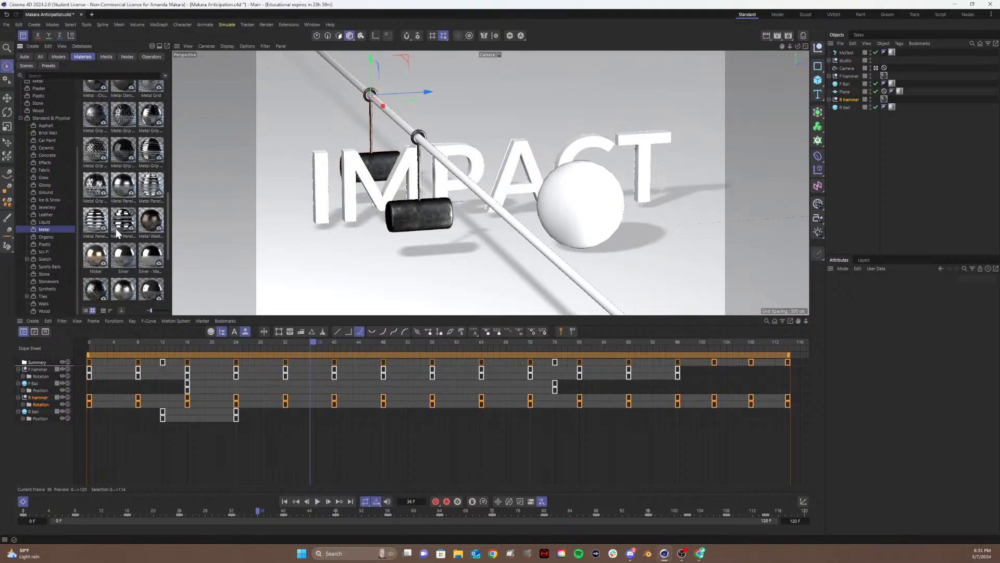
{"action": "scroll", "coordinate": [115, 228], "scroll_direction": "up", "scroll_amount": 2}
{"action": "left_click_drag", "start_coordinate": [116, 134], "coordinate": [396, 116]}
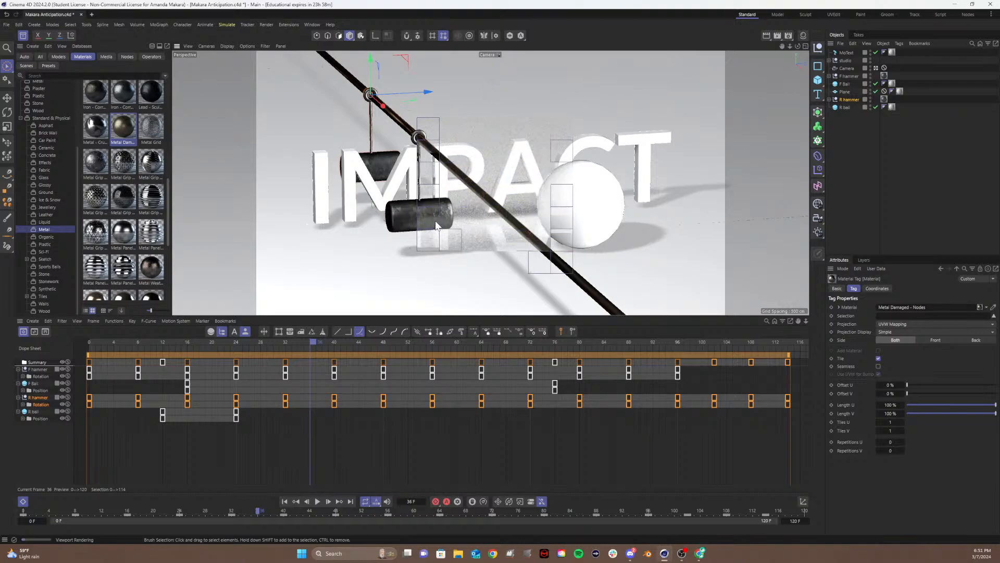
{"action": "left_click", "coordinate": [404, 195]}
- Set the renderer to Physical in the render settings and render a preview of the view
{"action": "left_click", "coordinate": [790, 38]}
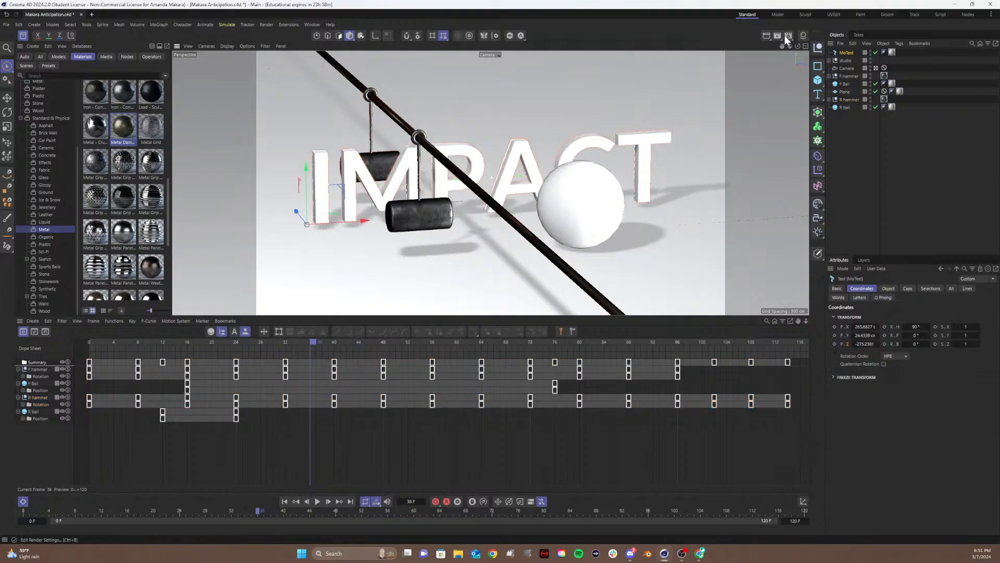
{"action": "left_click", "coordinate": [788, 36]}
{"action": "left_click", "coordinate": [797, 50]}
{"action": "left_click", "coordinate": [796, 77]}
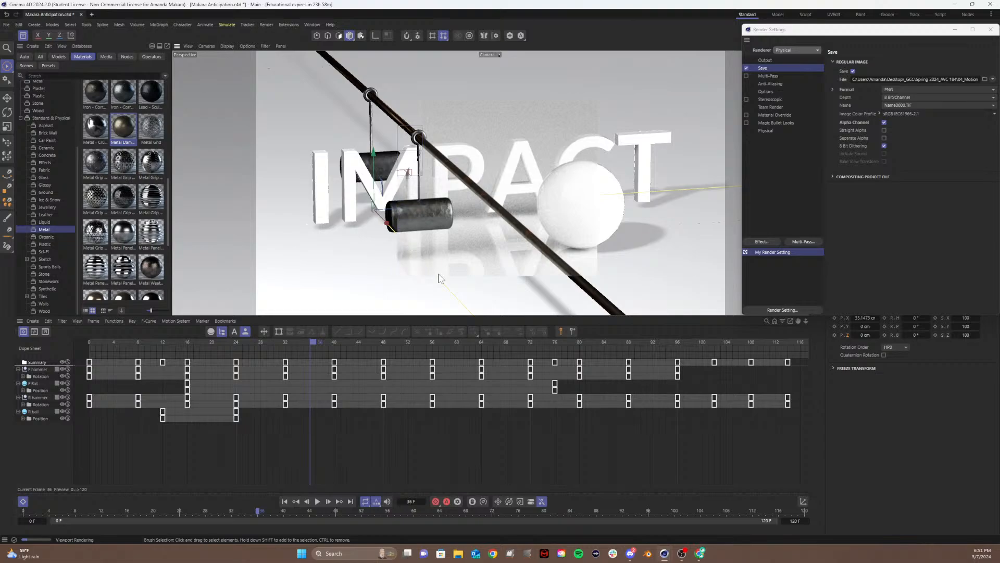
{"action": "key", "text": "e"}
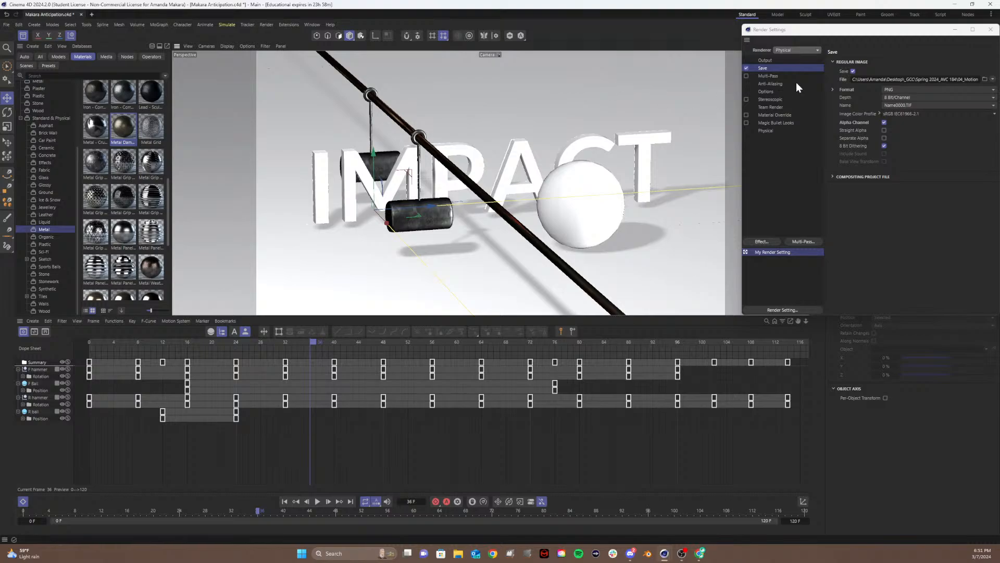
- Move the render settings aside, check the renderer choices, and close the settings
{"action": "left_click_drag", "start_coordinate": [805, 32], "coordinate": [695, 44]}
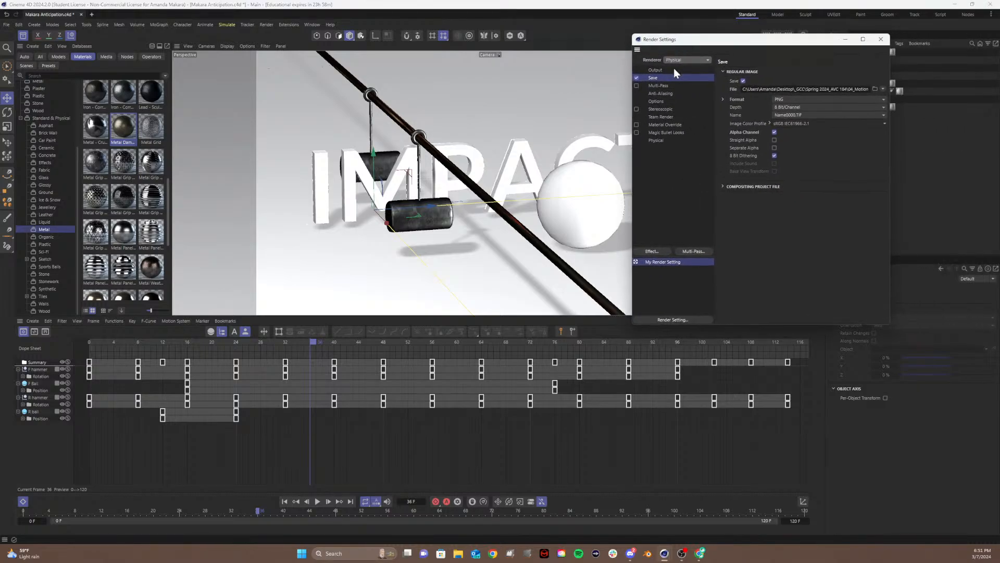
{"action": "left_click", "coordinate": [683, 60]}
{"action": "left_click", "coordinate": [675, 78]}
{"action": "left_click", "coordinate": [880, 40]}
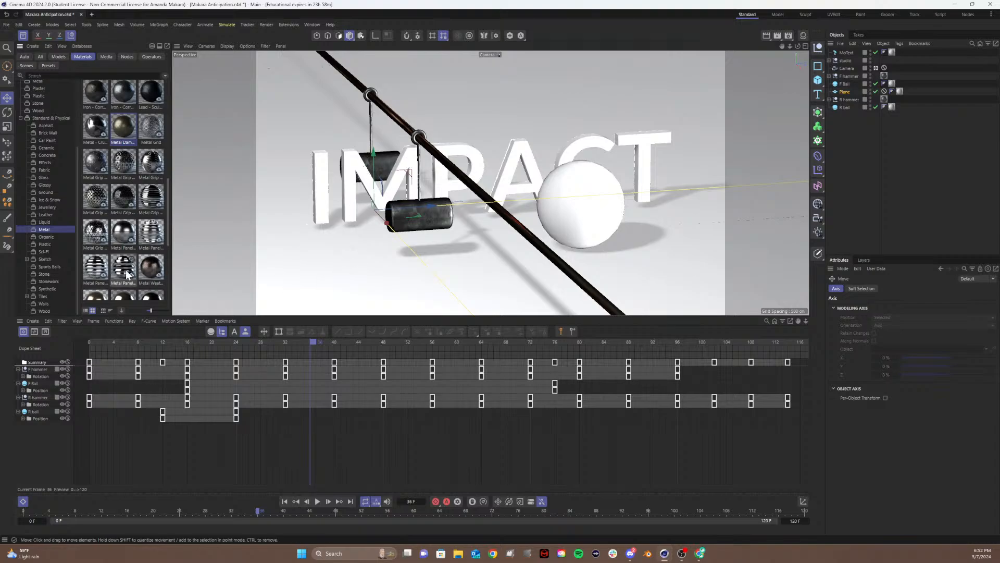
- Apply the Steel Grating Dots material to the F ball, delete its white material tag, and preview the render
{"action": "left_click_drag", "start_coordinate": [168, 230], "coordinate": [162, 289]}
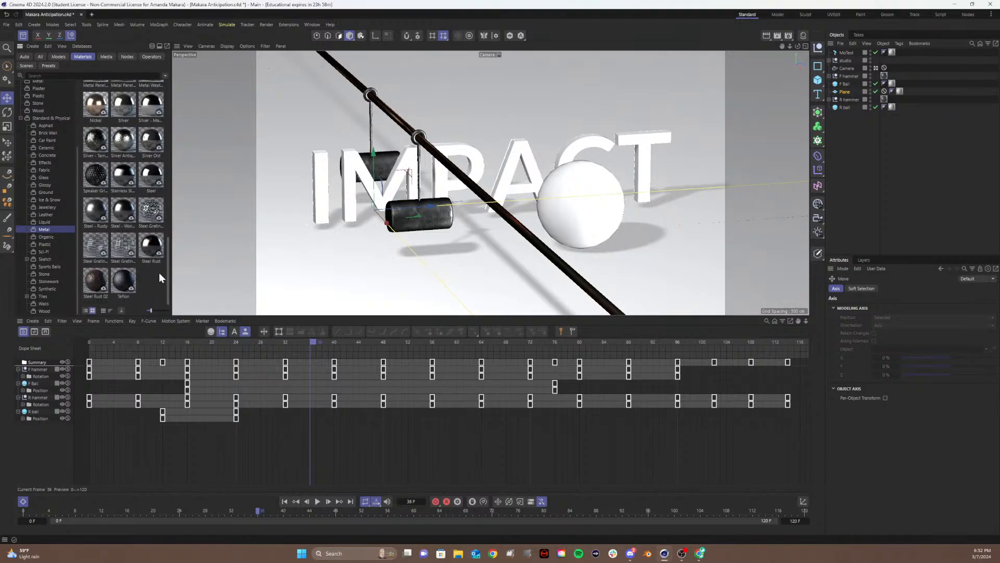
{"action": "left_click_drag", "start_coordinate": [155, 213], "coordinate": [578, 221]}
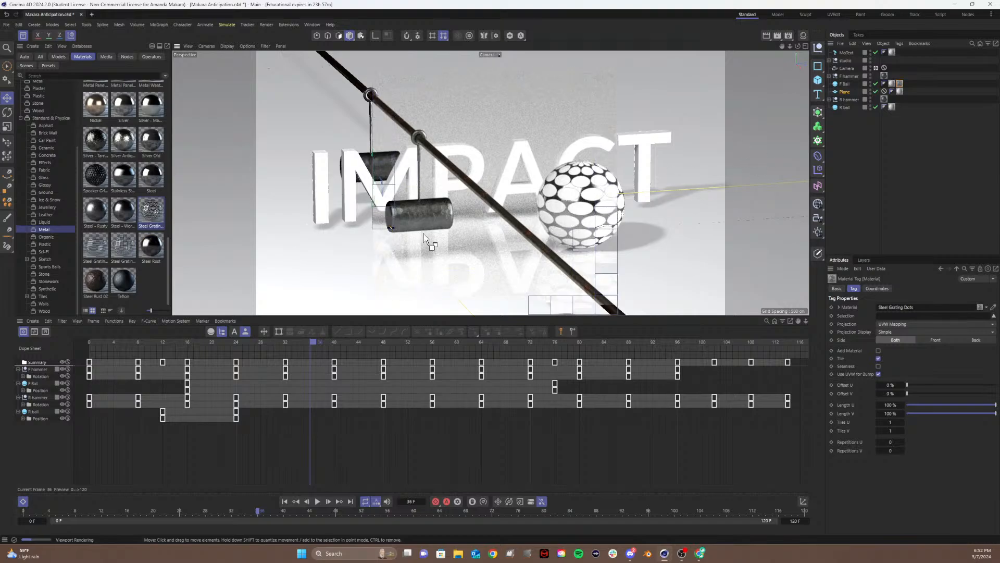
{"action": "key", "text": "space"}
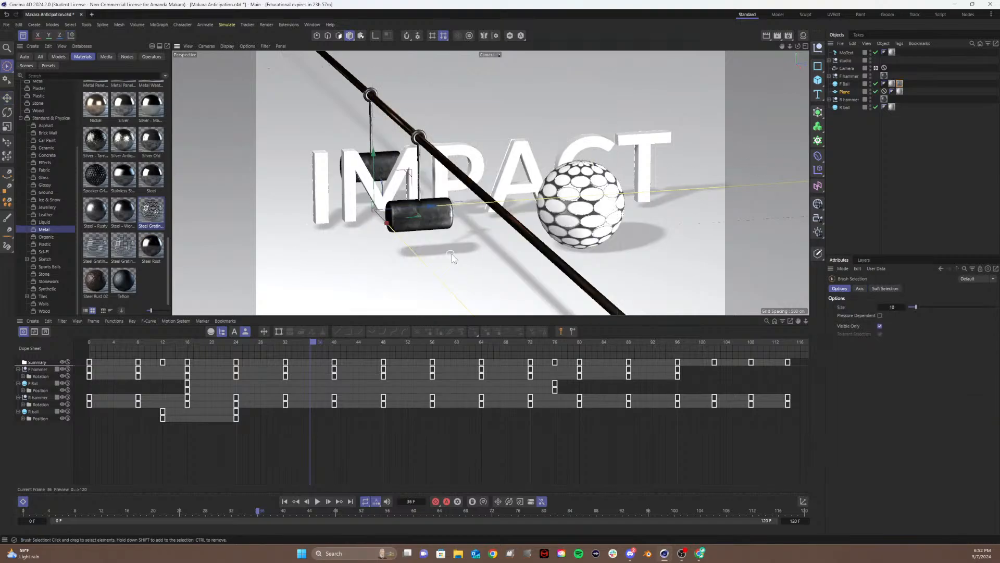
{"action": "left_click", "coordinate": [898, 91]}
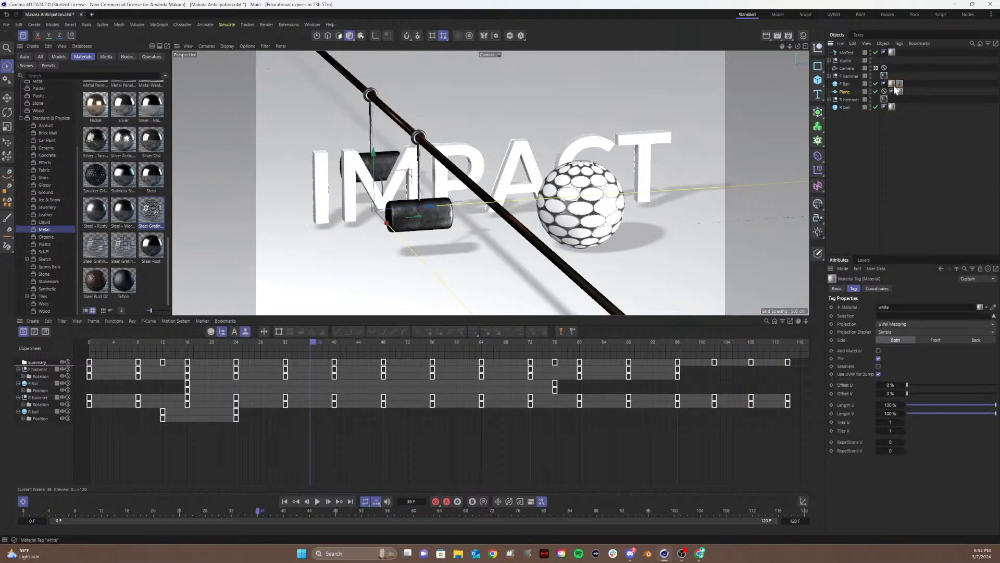
{"action": "key", "text": "Delete"}
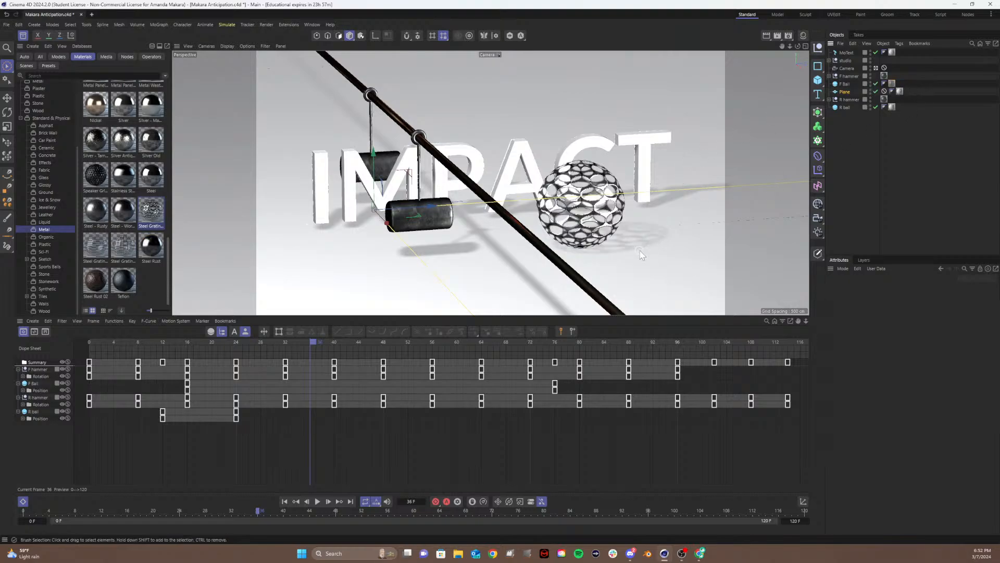
{"action": "key", "text": "ctrl+r"}
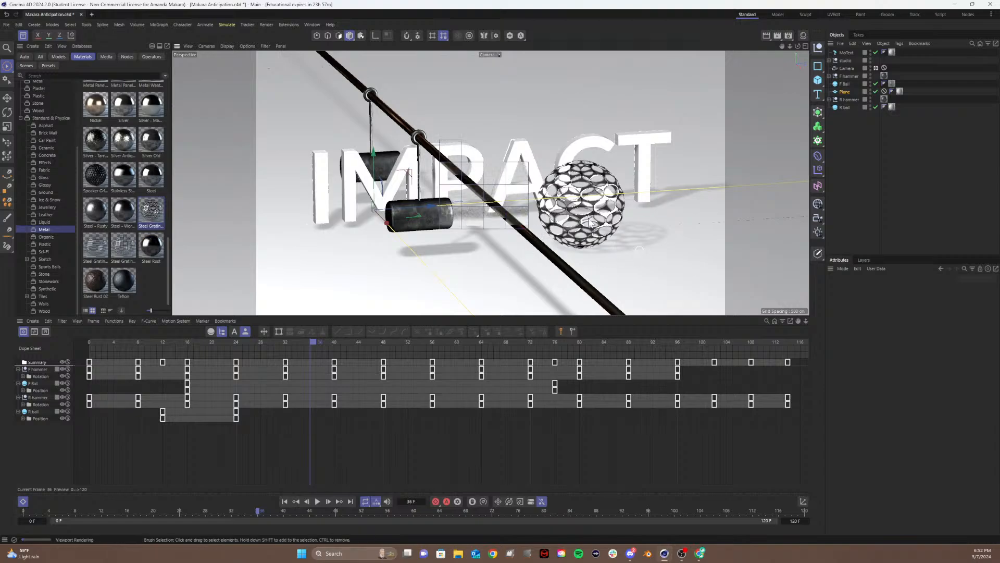
- Replace the steel grating material on the F Ball with the white material used on the Plane
{"action": "key", "text": "e"}
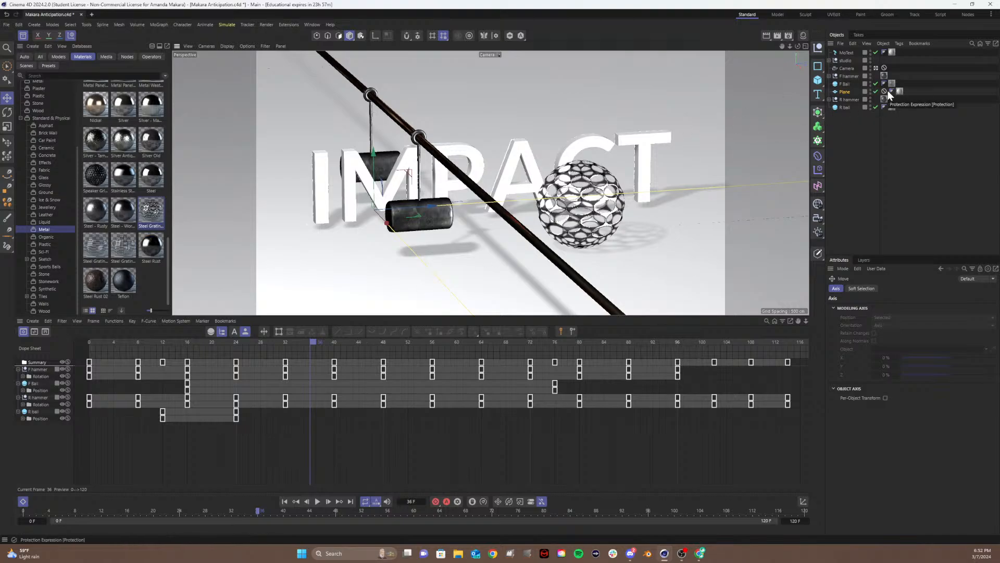
{"action": "left_click_drag", "start_coordinate": [899, 91], "coordinate": [900, 92]}
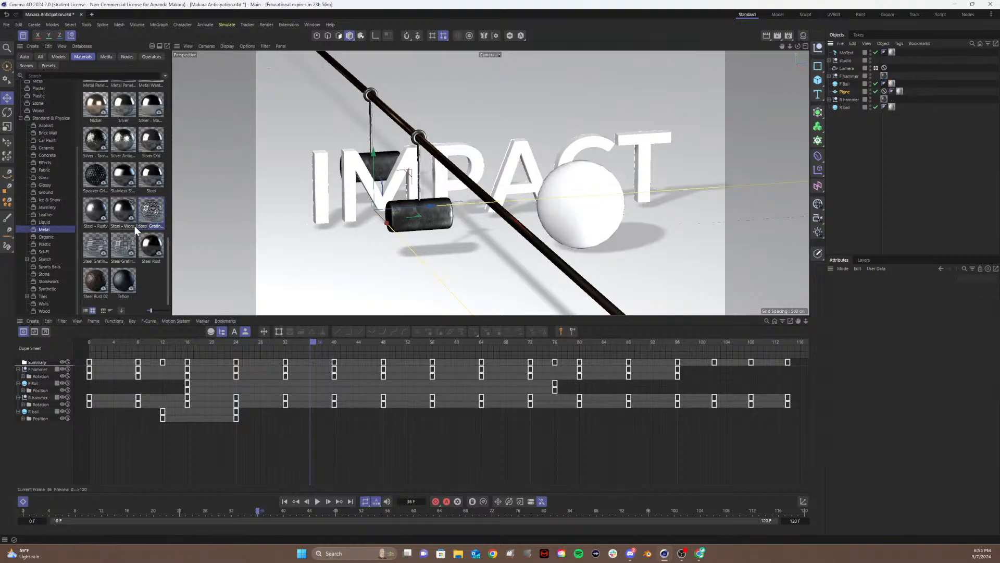
- Apply the Plastic Green - Med Roughness material to the IMPACT MoText object and preview the render in the viewport
{"action": "left_click", "coordinate": [49, 243]}
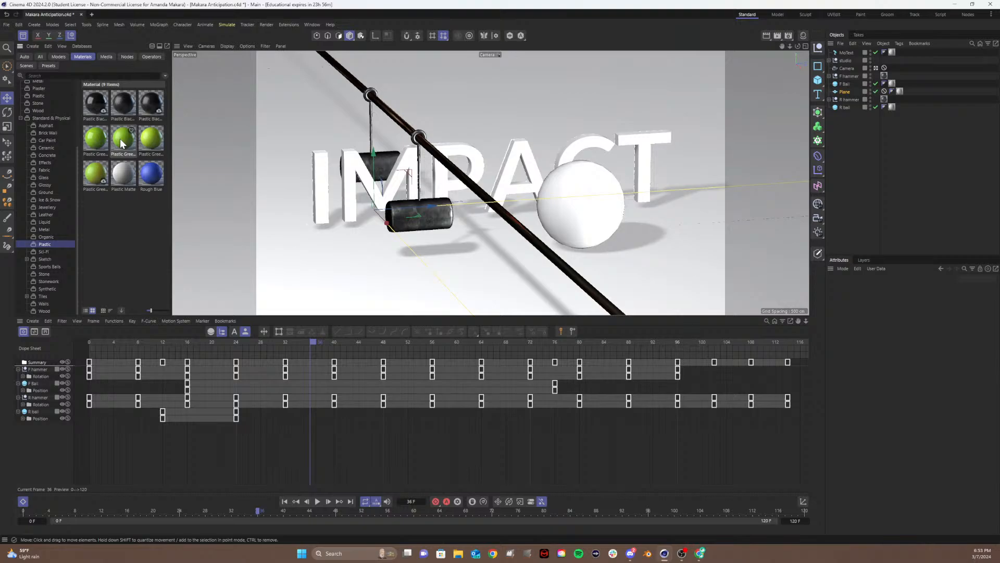
{"action": "left_click_drag", "start_coordinate": [120, 139], "coordinate": [357, 178]}
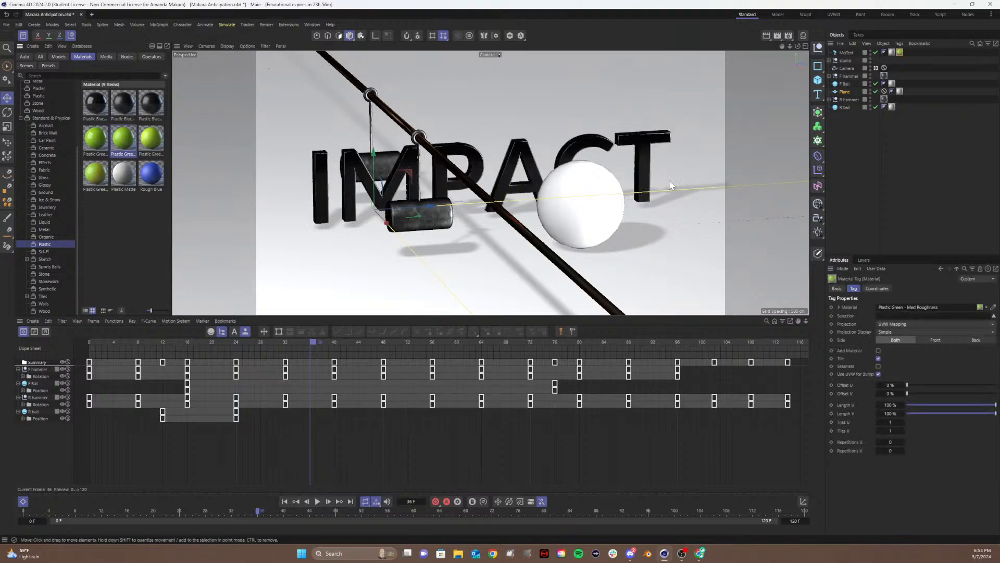
{"action": "left_click", "coordinate": [846, 53]}
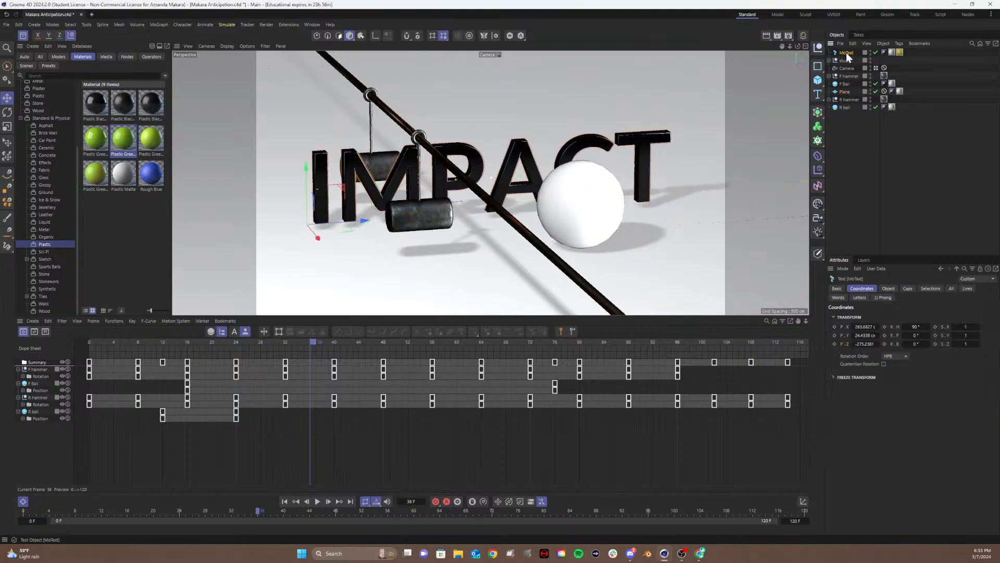
{"action": "left_click", "coordinate": [818, 95]}
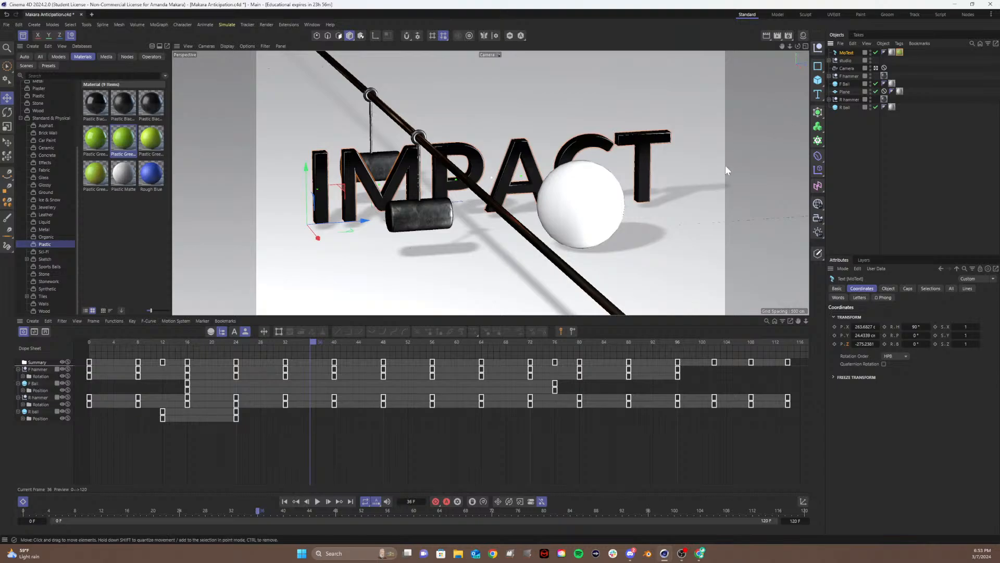
{"action": "key", "text": "ctrl+r"}
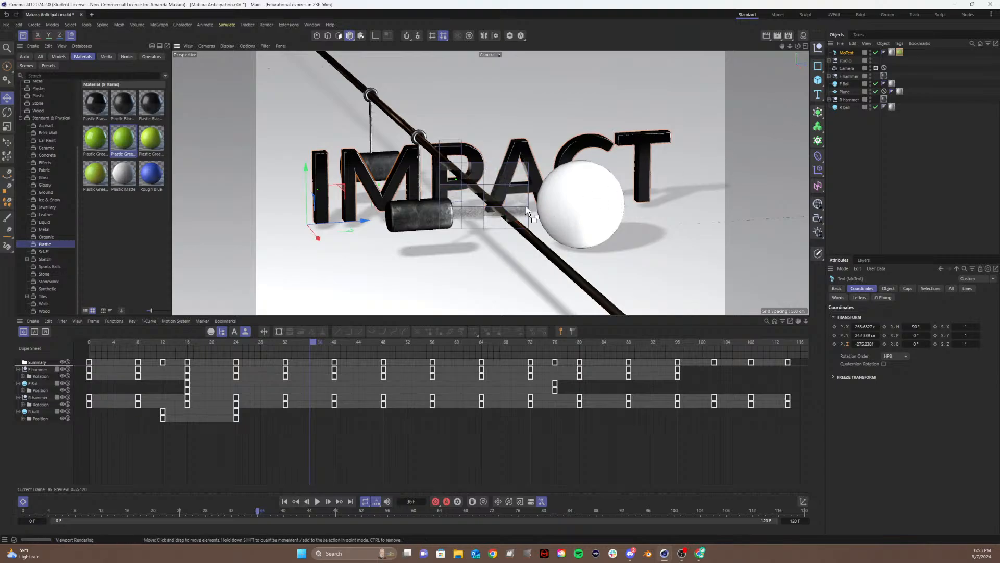
{"action": "key", "text": "Escape"}
- Delete the MoText object and add a new Text object to the scene, keeping its default name
{"action": "left_click", "coordinate": [838, 167]}
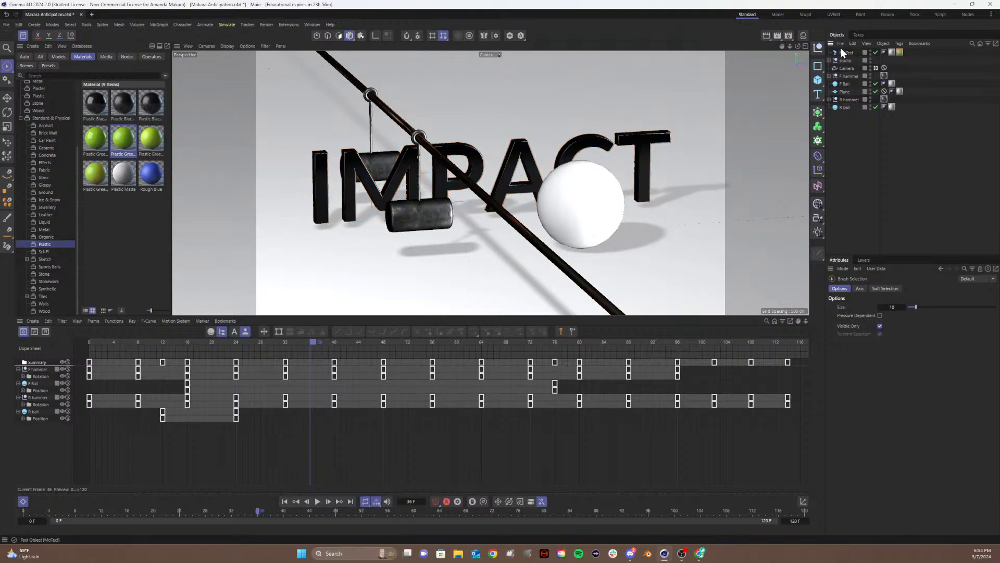
{"action": "left_click", "coordinate": [842, 53]}
{"action": "key", "text": "Delete"}
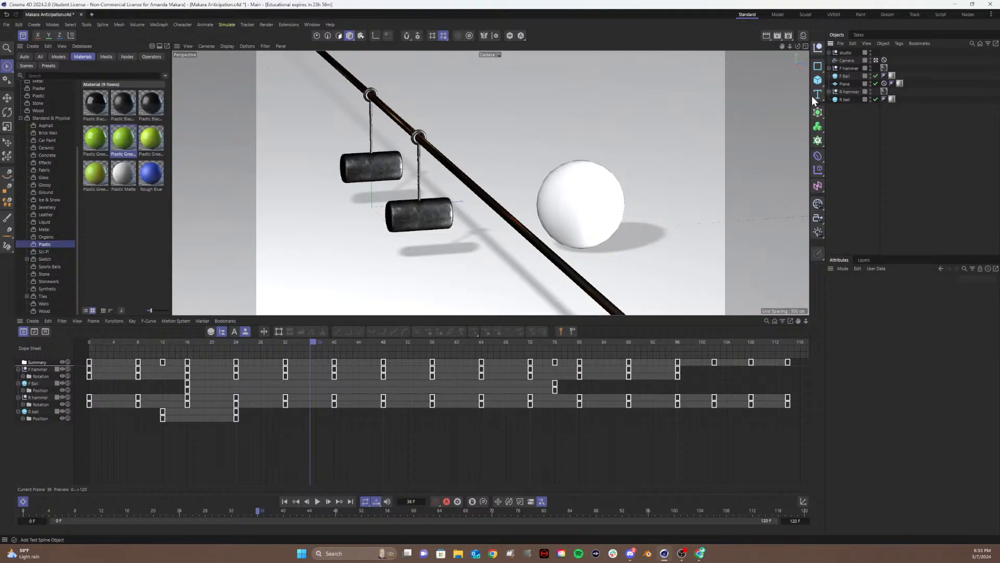
{"action": "left_click_drag", "start_coordinate": [820, 97], "coordinate": [844, 107]}
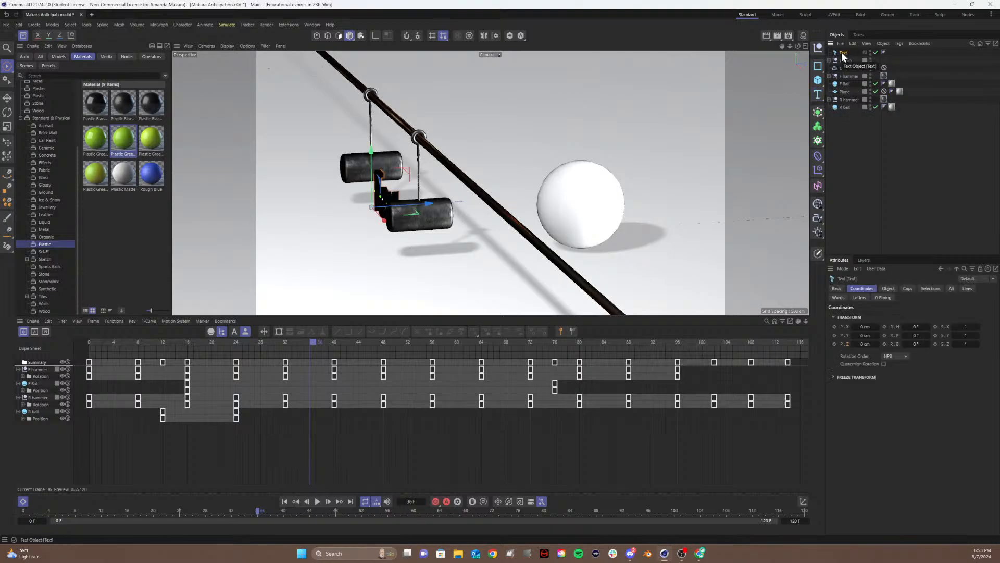
{"action": "double_click", "coordinate": [842, 52]}
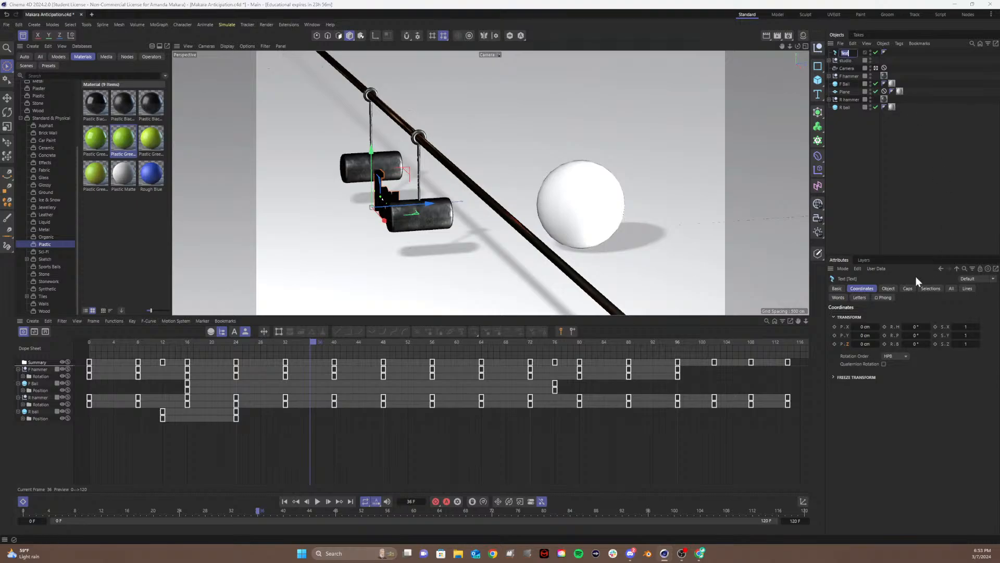
{"action": "key", "text": "Return"}
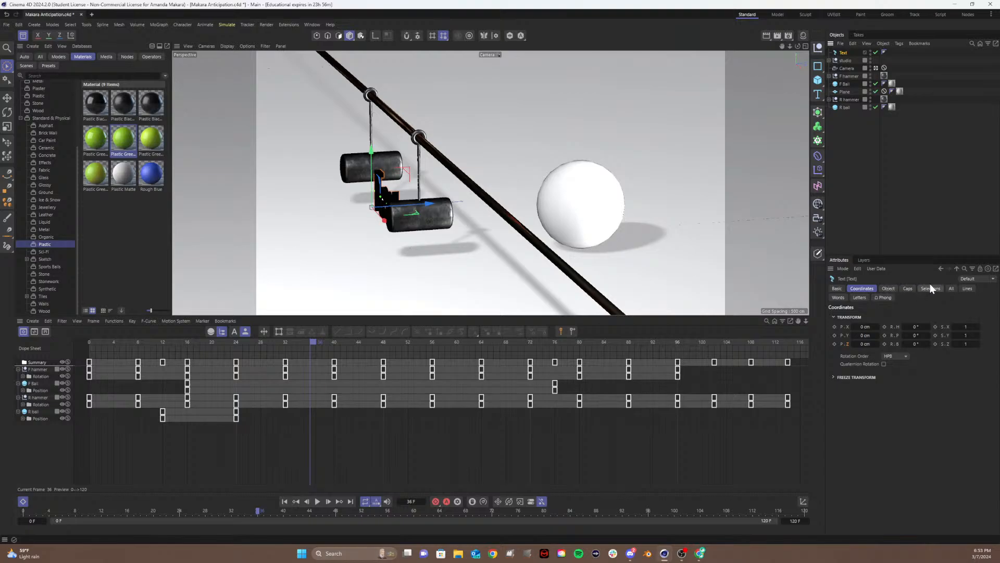
- Set the new text object's content to IMPACT and its font to Lato Bold
{"action": "left_click", "coordinate": [889, 288]}
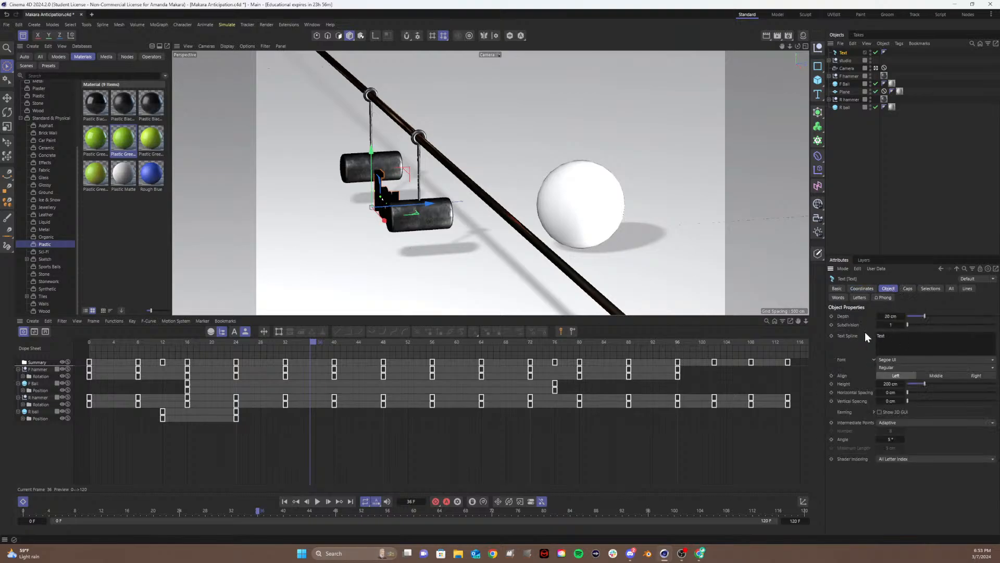
{"action": "double_click", "coordinate": [880, 336]}
{"action": "type", "text": "IMPACT"}
{"action": "left_click", "coordinate": [890, 260]}
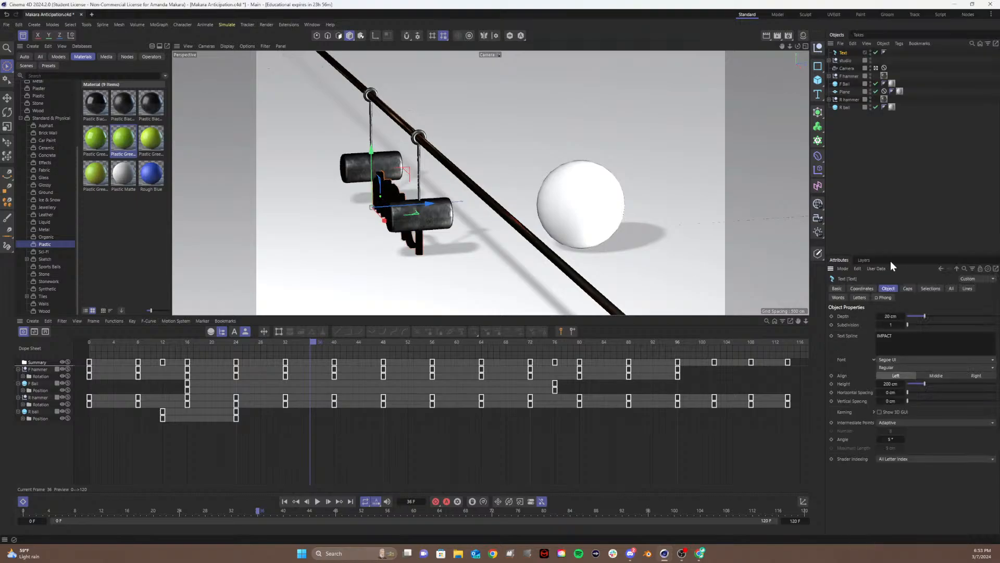
{"action": "left_click", "coordinate": [896, 359]}
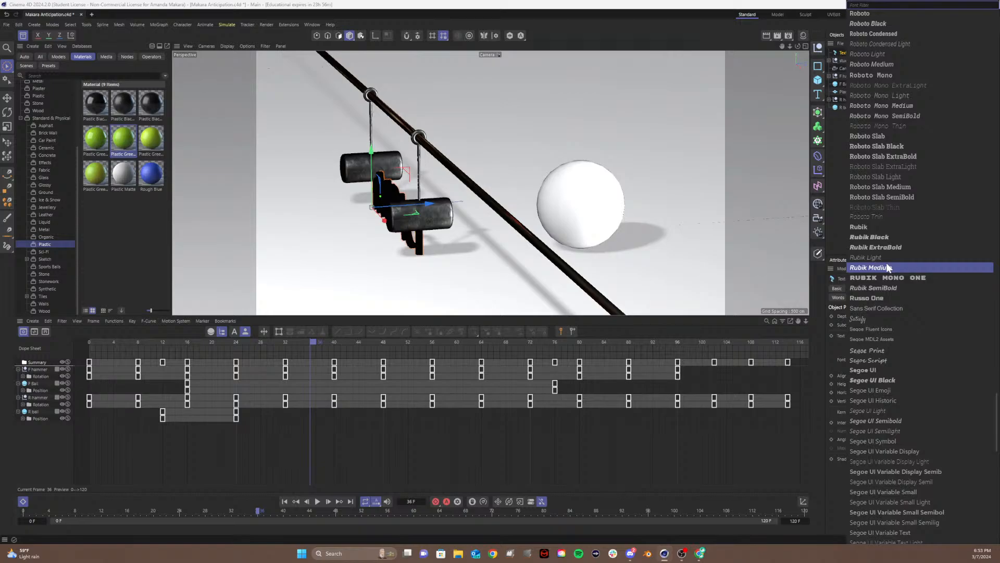
{"action": "type", "text": "lato"}
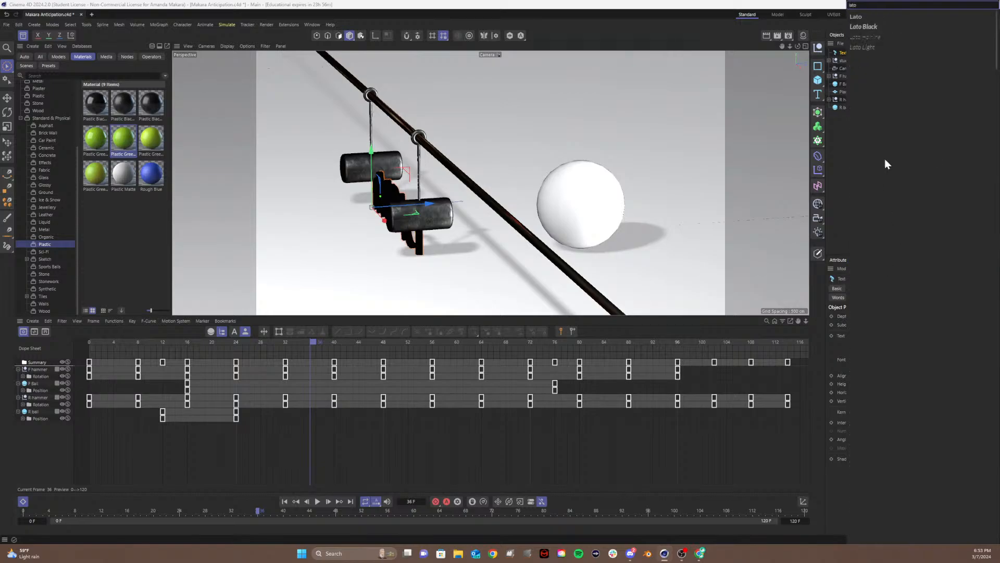
{"action": "left_click", "coordinate": [867, 18]}
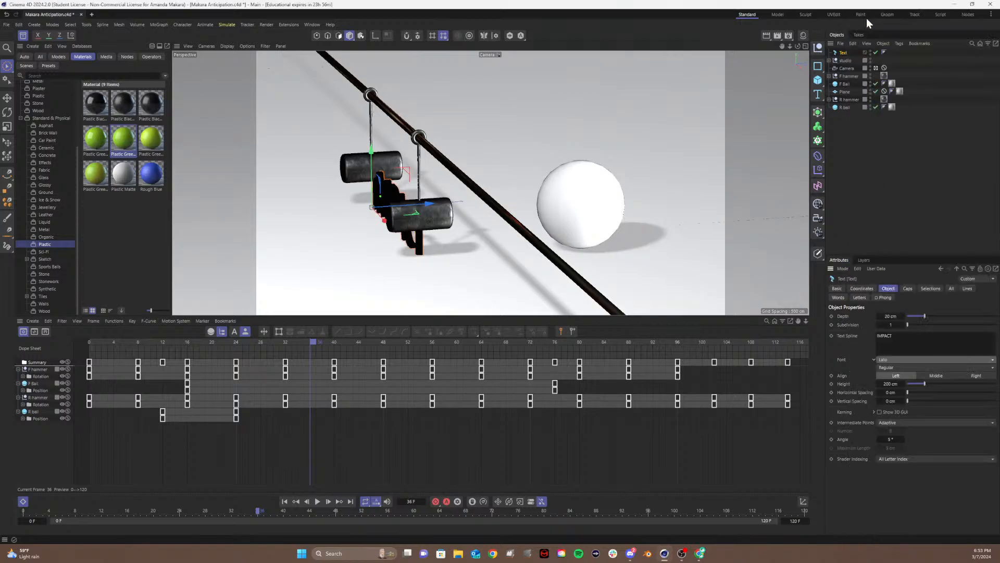
{"action": "left_click", "coordinate": [902, 367]}
{"action": "left_click", "coordinate": [887, 387]}
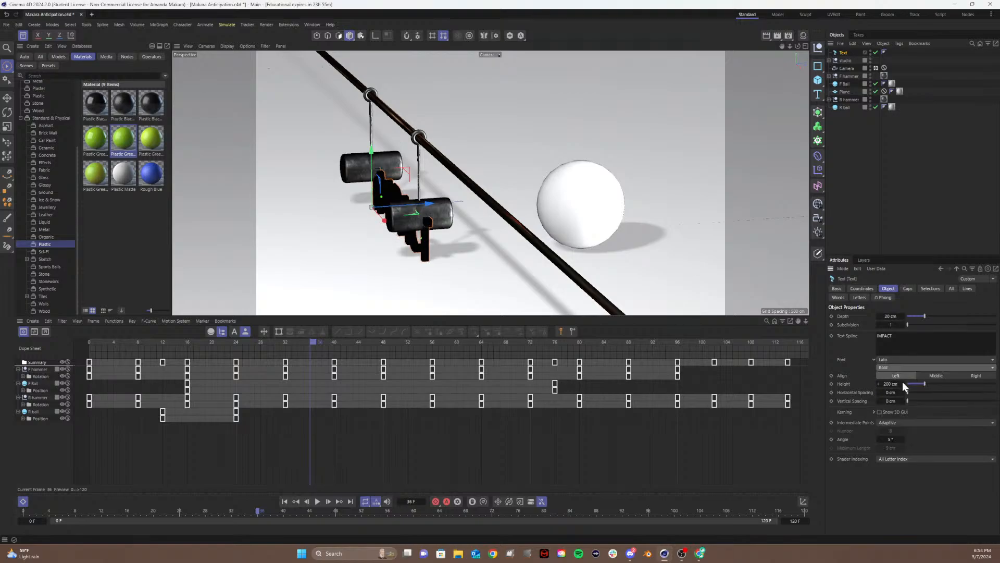
- Enlarge the IMPACT text to a height of about 473 cm and set its heading rotation to 90°
{"action": "left_click_drag", "start_coordinate": [904, 384], "coordinate": [945, 383]}
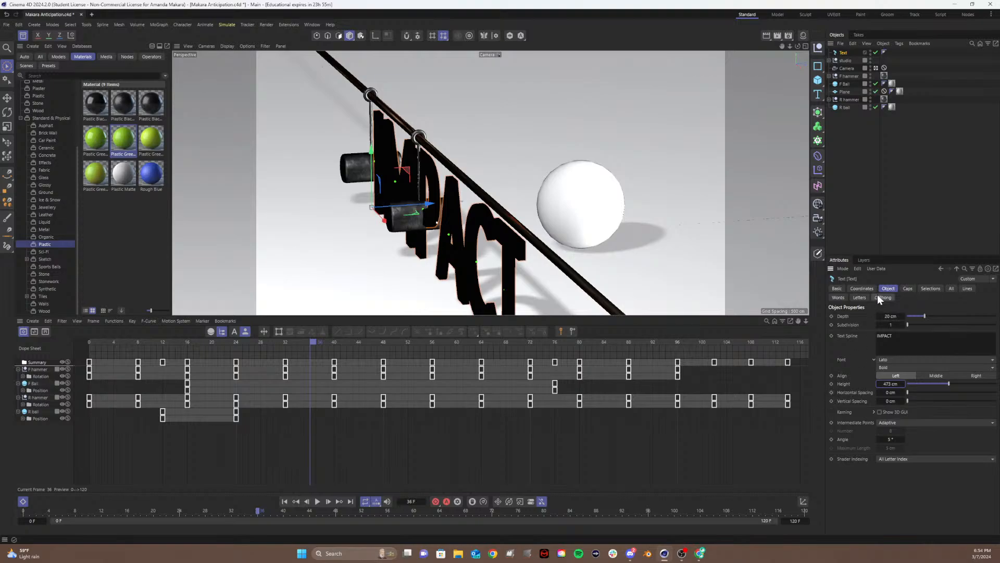
{"action": "left_click", "coordinate": [861, 289]}
{"action": "left_click_drag", "start_coordinate": [916, 326], "coordinate": [952, 326]}
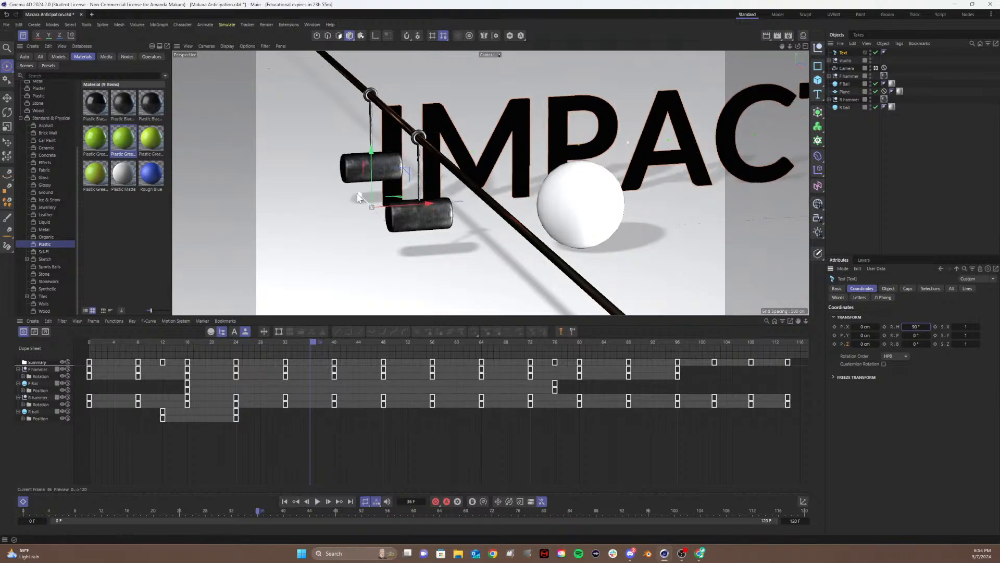
- Position the IMPACT text across the scene behind the front hammer and ball, and reduce its height to 370 cm
{"action": "left_click_drag", "start_coordinate": [386, 199], "coordinate": [297, 233]}
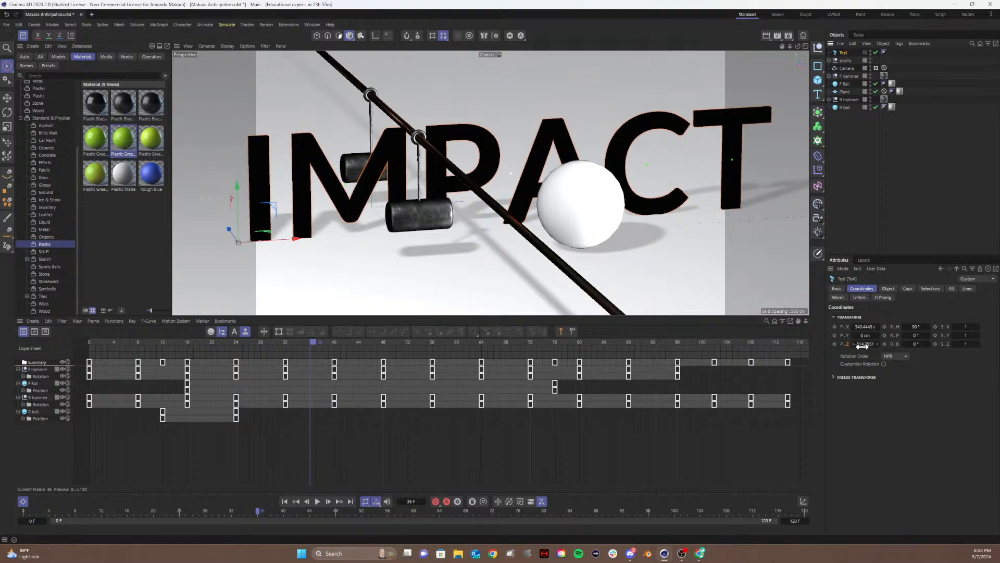
{"action": "left_click", "coordinate": [892, 288]}
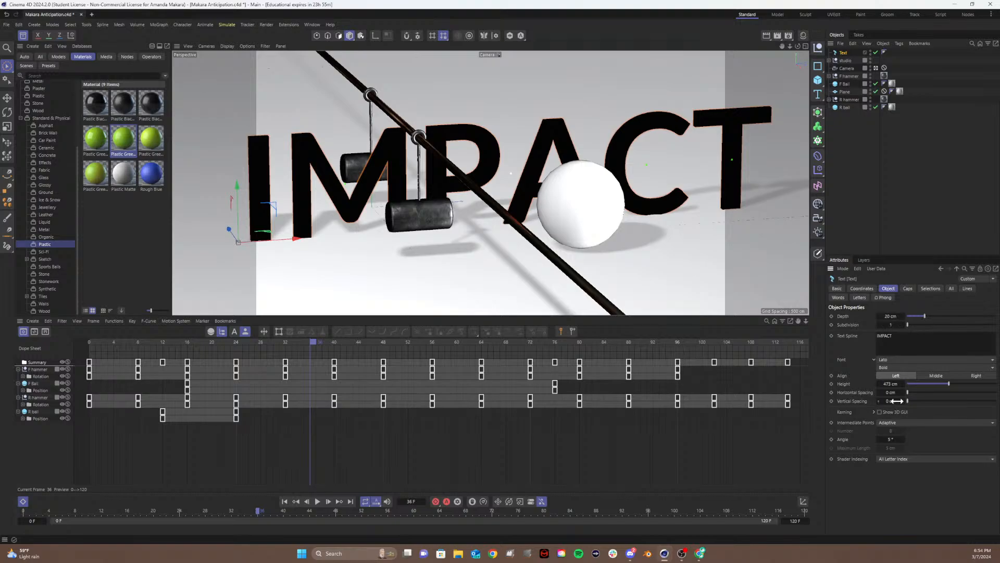
{"action": "left_click_drag", "start_coordinate": [892, 383], "coordinate": [866, 383]}
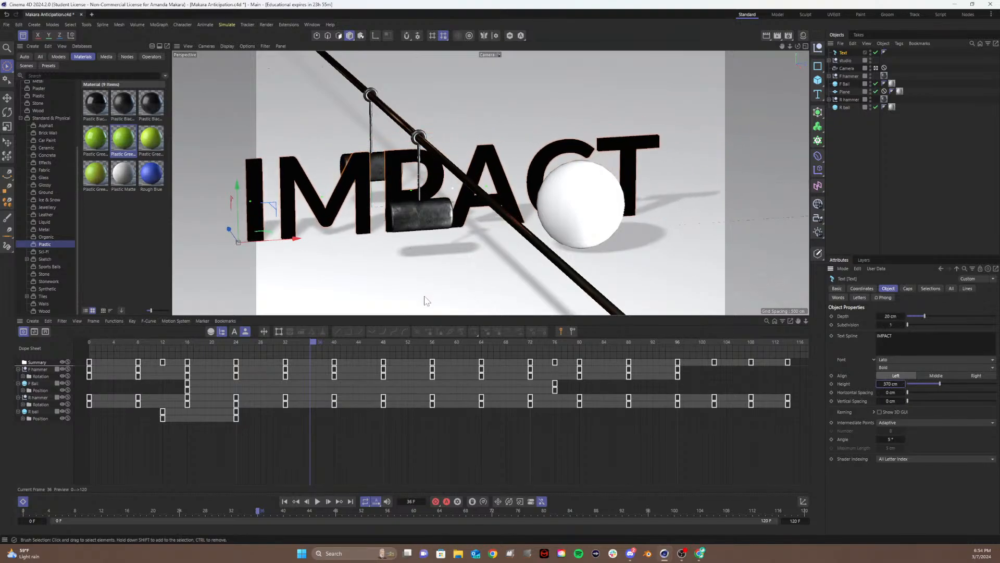
{"action": "left_click_drag", "start_coordinate": [298, 240], "coordinate": [341, 243]}
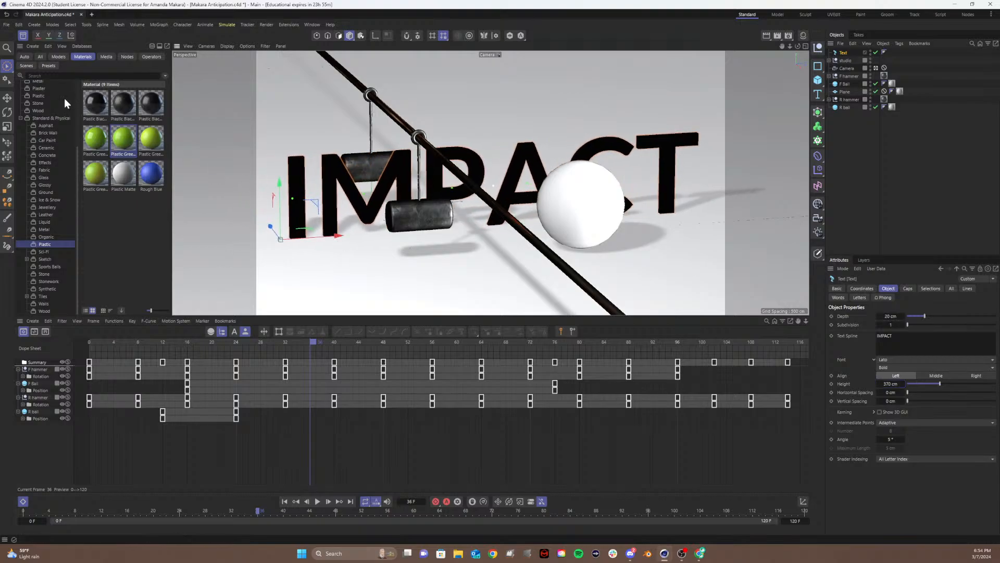
- Apply the Plastic Green - Med Roughness material to the new IMPACT text and preview the render in the viewport
{"action": "left_click_drag", "start_coordinate": [130, 140], "coordinate": [177, 161]}
{"action": "left_click_drag", "start_coordinate": [329, 168], "coordinate": [330, 170]}
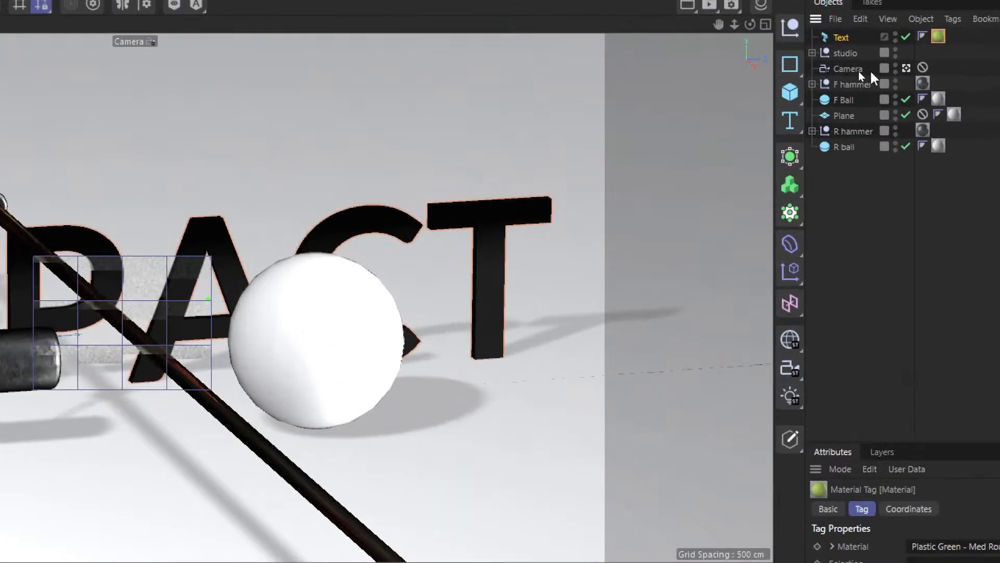
{"action": "left_click", "coordinate": [486, 339]}
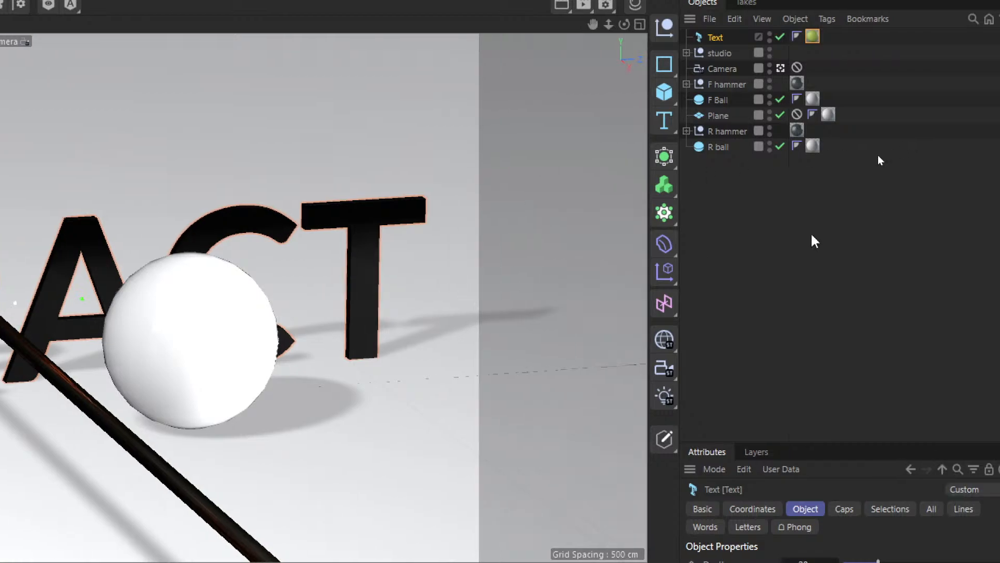
{"action": "left_click", "coordinate": [517, 322]}
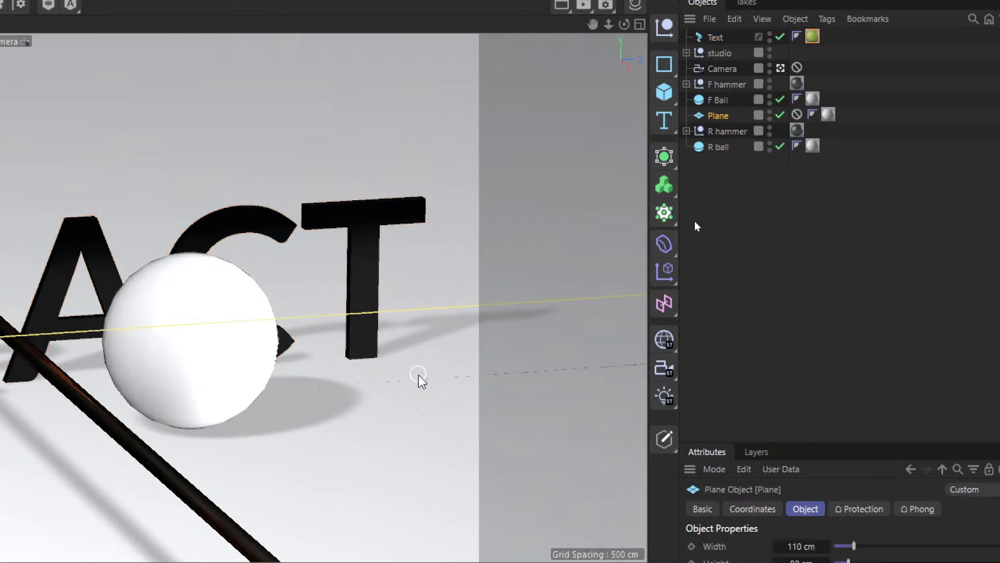
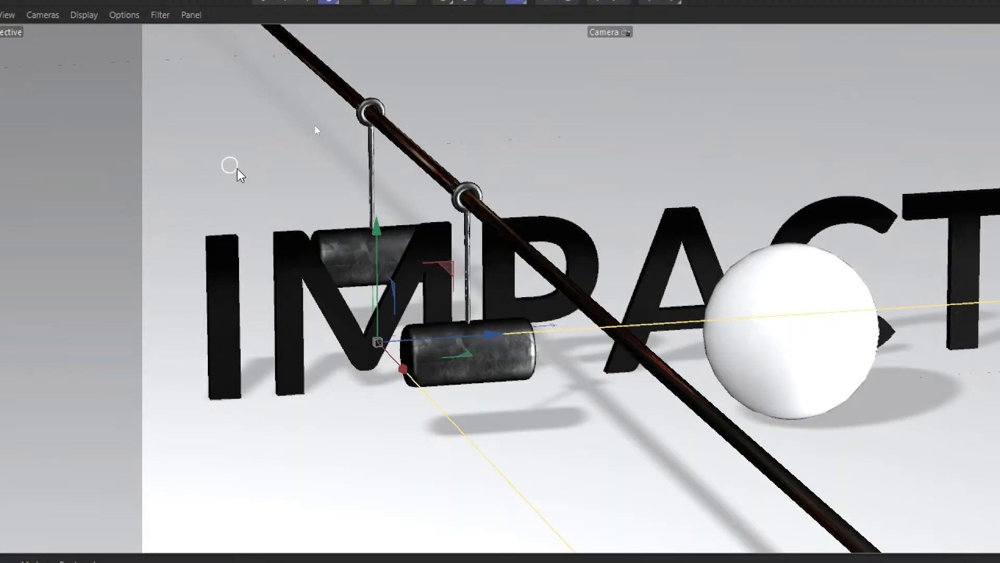
- Switch to Task Manager to examine the running apps for the source of the screen magnification, and close it
{"action": "left_click", "coordinate": [230, 163]}
{"action": "left_click", "coordinate": [348, 266]}
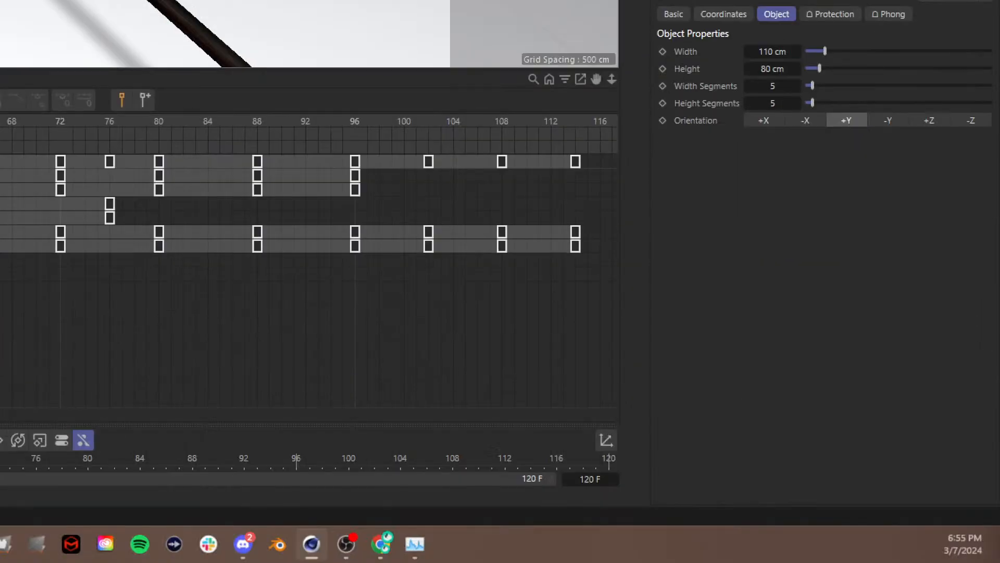
{"action": "mouse_move", "coordinate": [396, 560]}
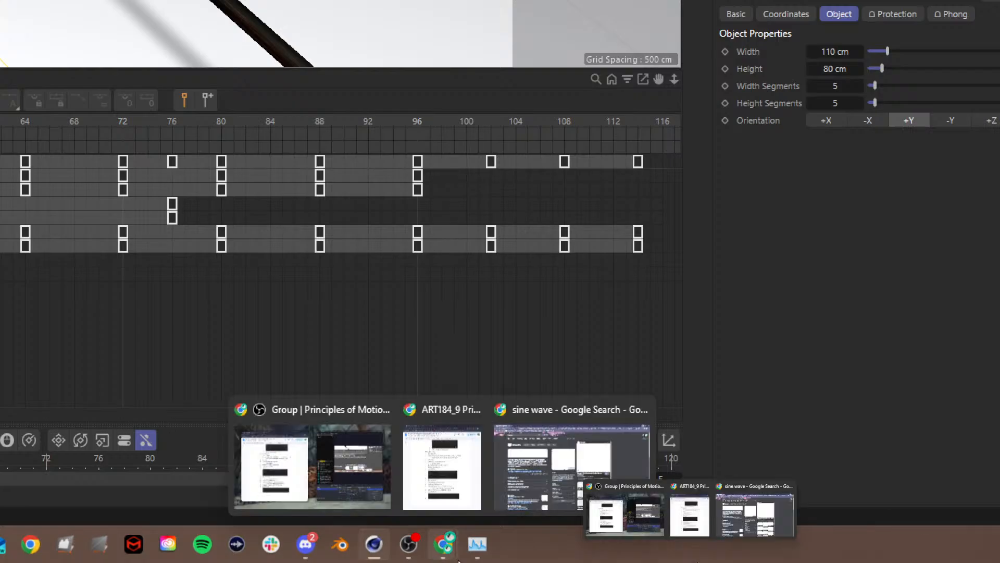
{"action": "left_click", "coordinate": [477, 544]}
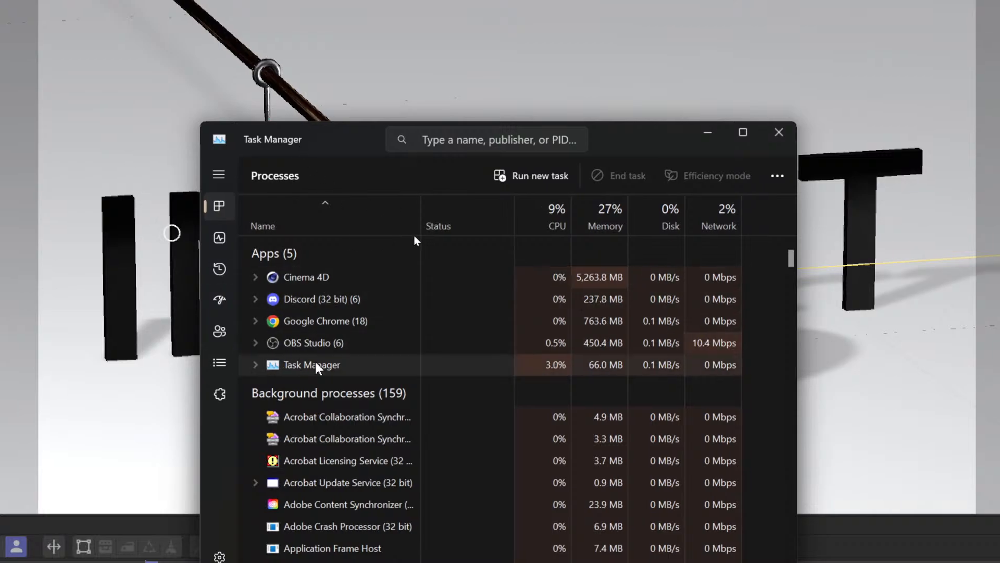
{"action": "left_click", "coordinate": [779, 132]}
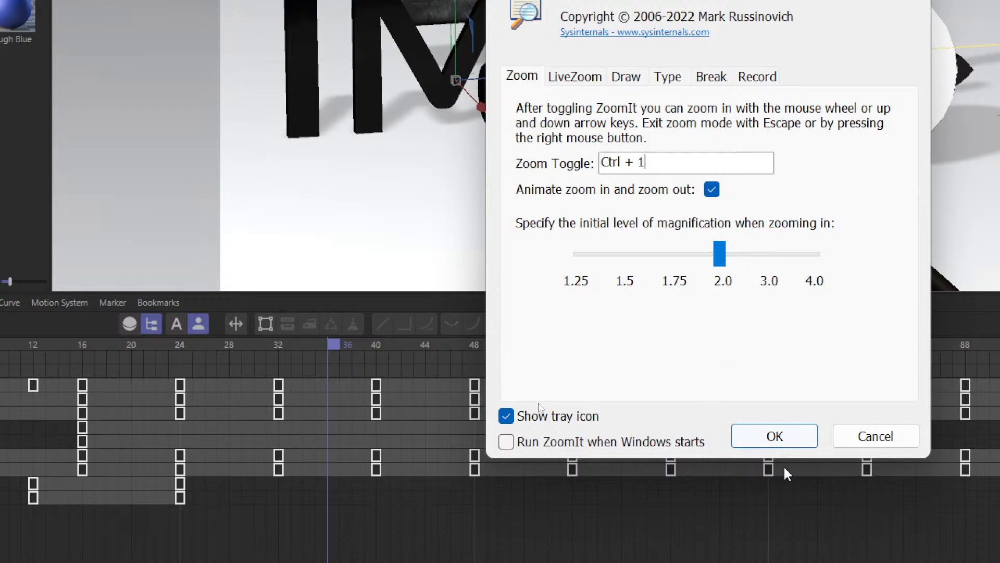
- Check the LiveZoom toggle in the ZoomIt settings, accept them, and turn the live screen magnification off
{"action": "left_click", "coordinate": [577, 76]}
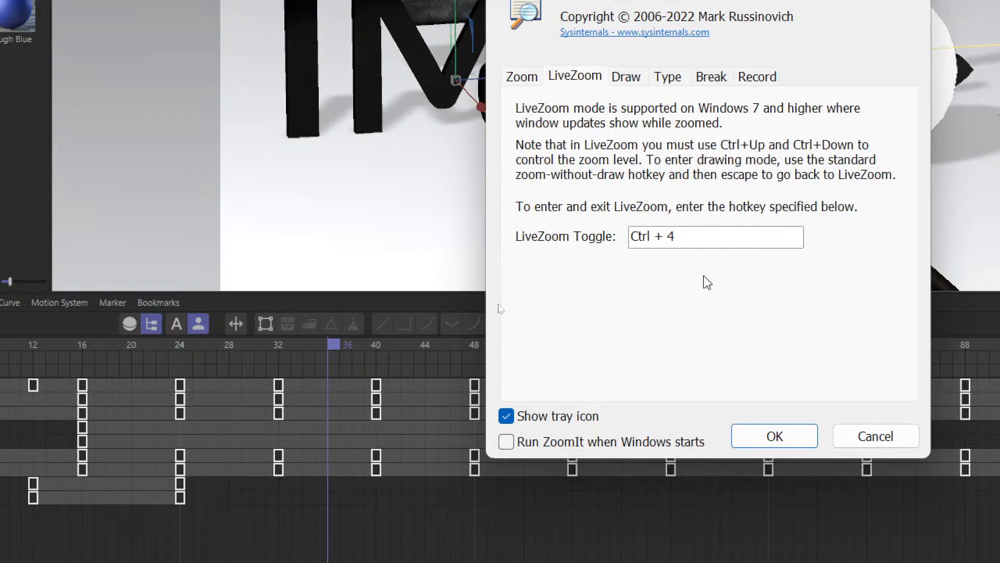
{"action": "left_click", "coordinate": [791, 448]}
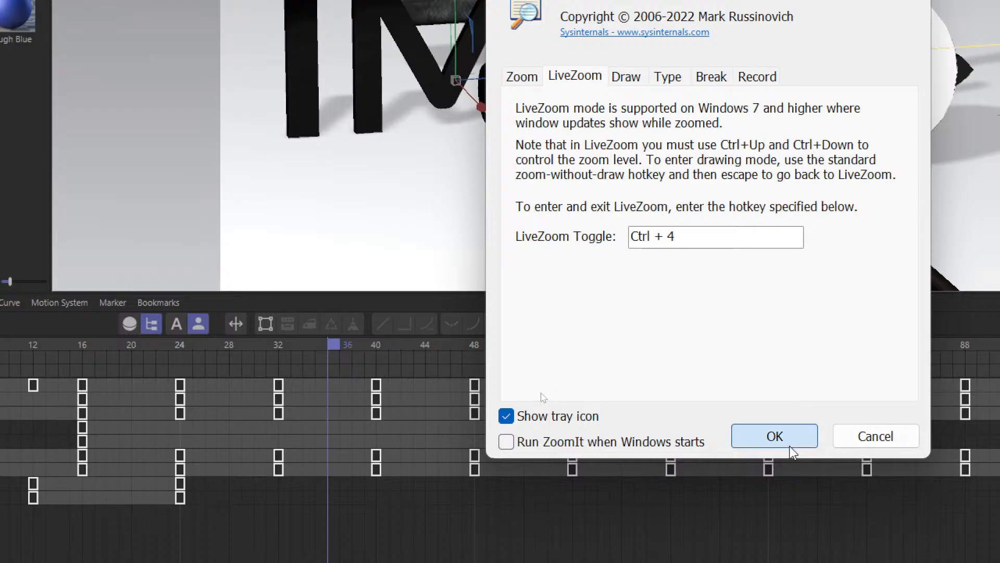
{"action": "key", "text": "ctrl+4"}
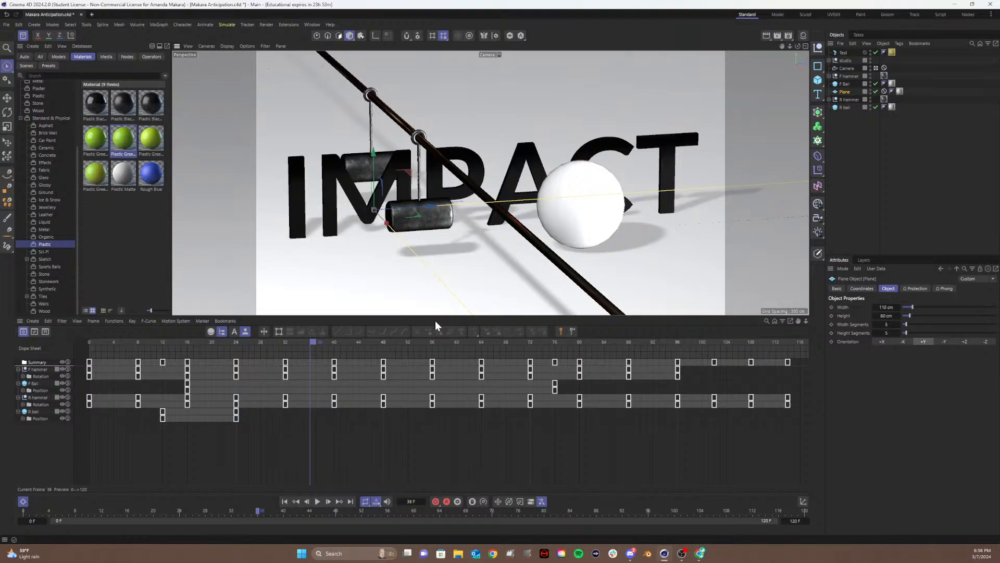
- Move to frame 4 of the animation and delete the Sky object from the studio group
{"action": "key", "text": "e"}
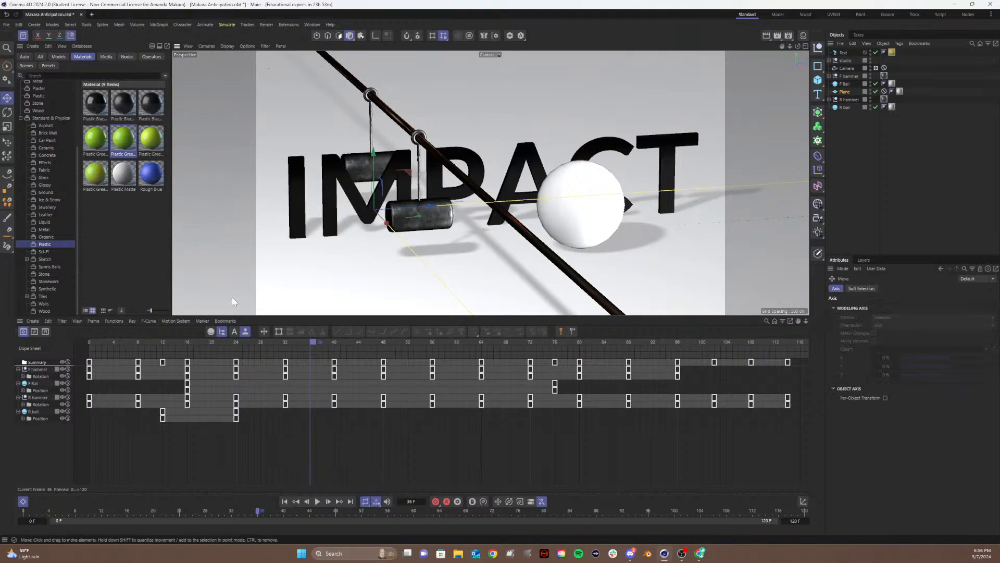
{"action": "left_click_drag", "start_coordinate": [249, 346], "coordinate": [114, 355]}
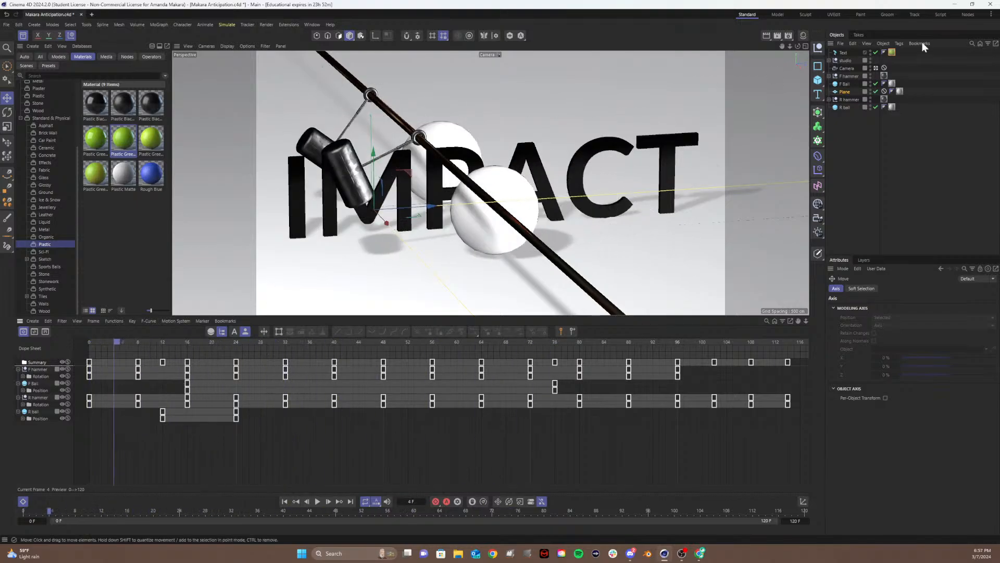
{"action": "left_click", "coordinate": [830, 56]}
{"action": "left_click", "coordinate": [829, 61]}
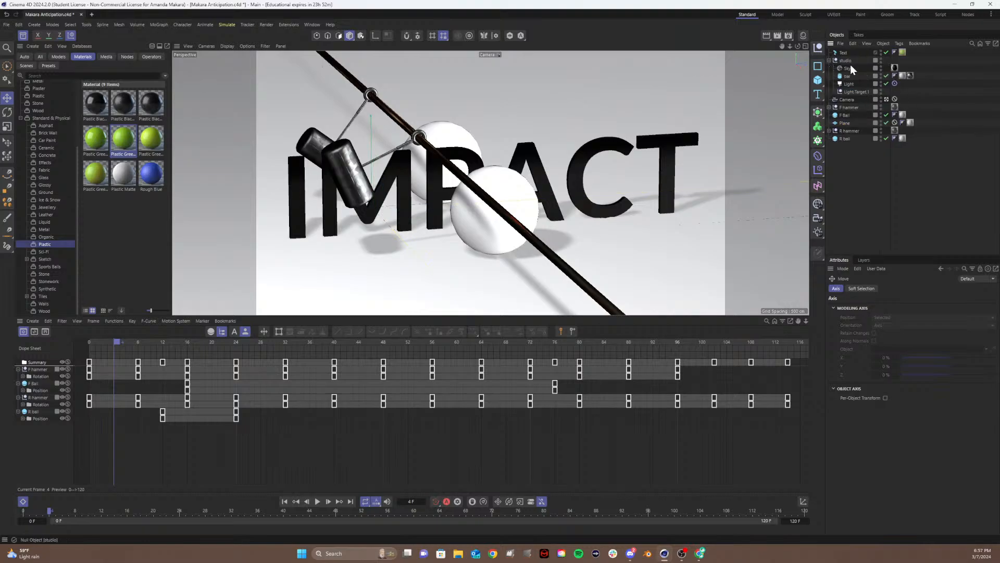
{"action": "left_click", "coordinate": [850, 68]}
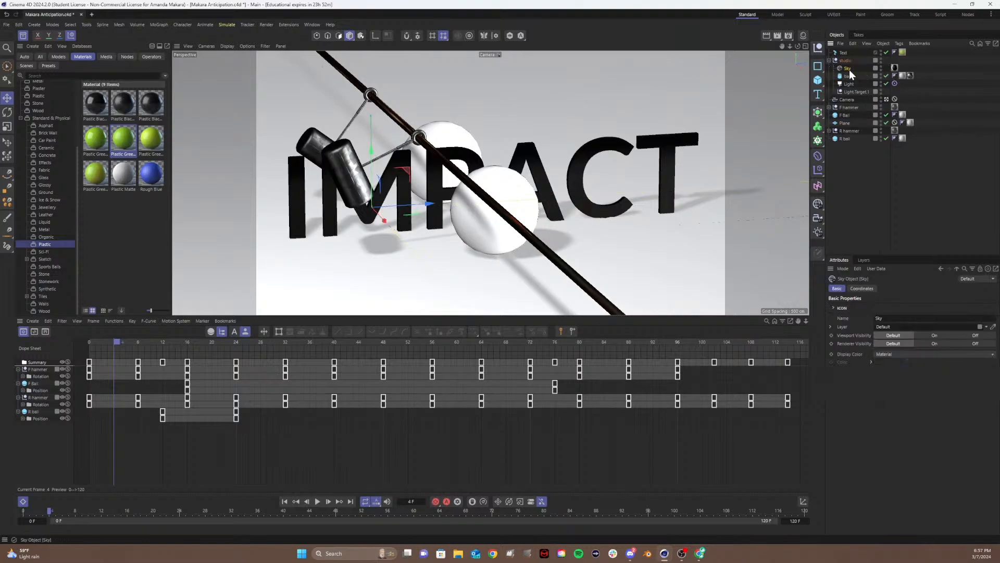
{"action": "key", "text": "Delete"}
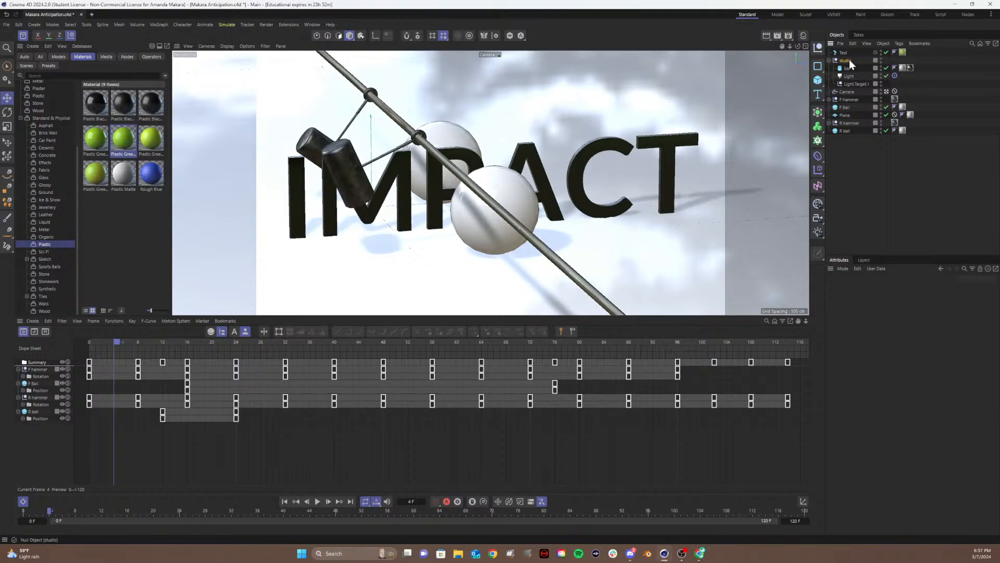
- Add a new Sky object and place it inside the studio group
{"action": "left_click", "coordinate": [846, 60]}
{"action": "left_click", "coordinate": [818, 203]}
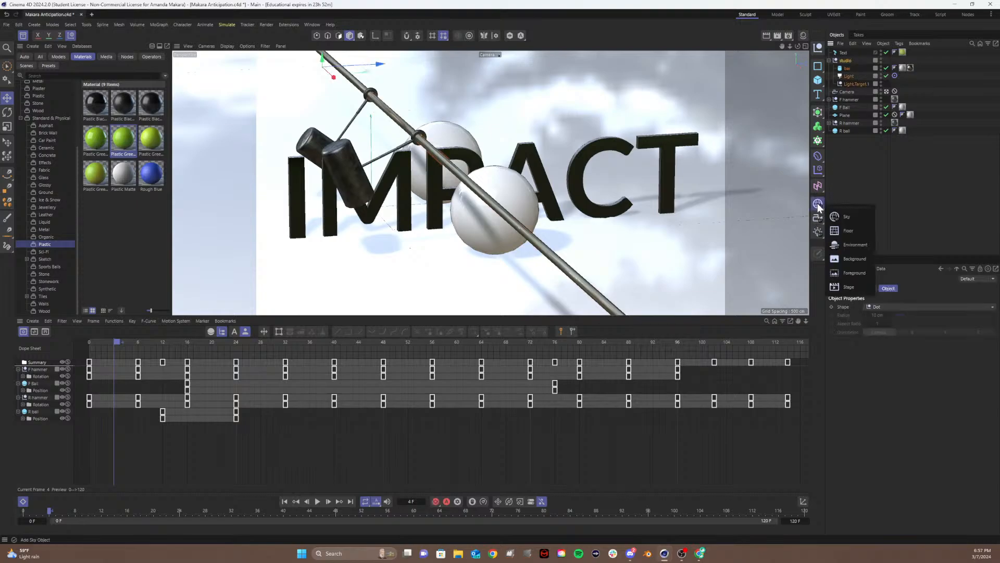
{"action": "left_click", "coordinate": [857, 222]}
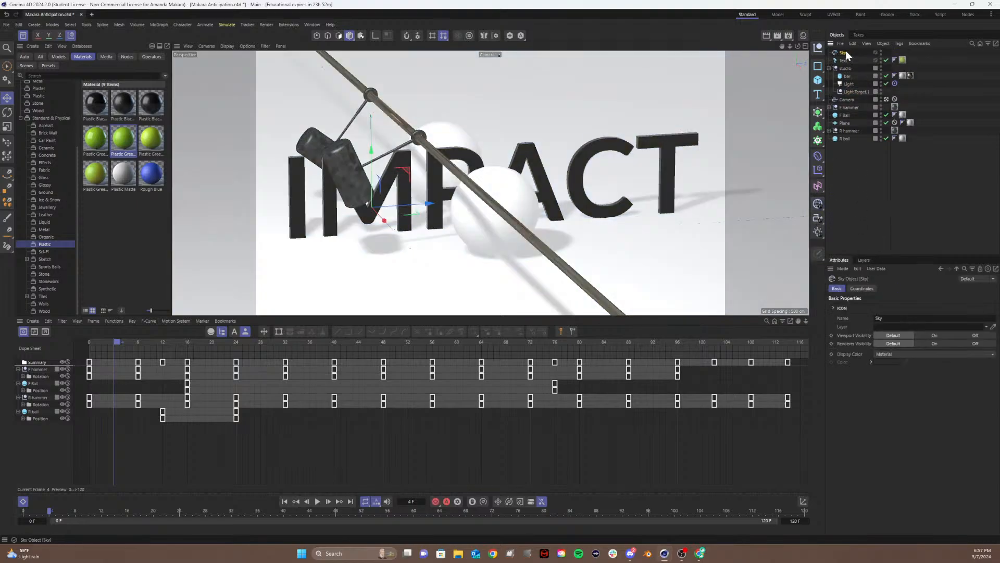
{"action": "left_click_drag", "start_coordinate": [847, 53], "coordinate": [844, 71]}
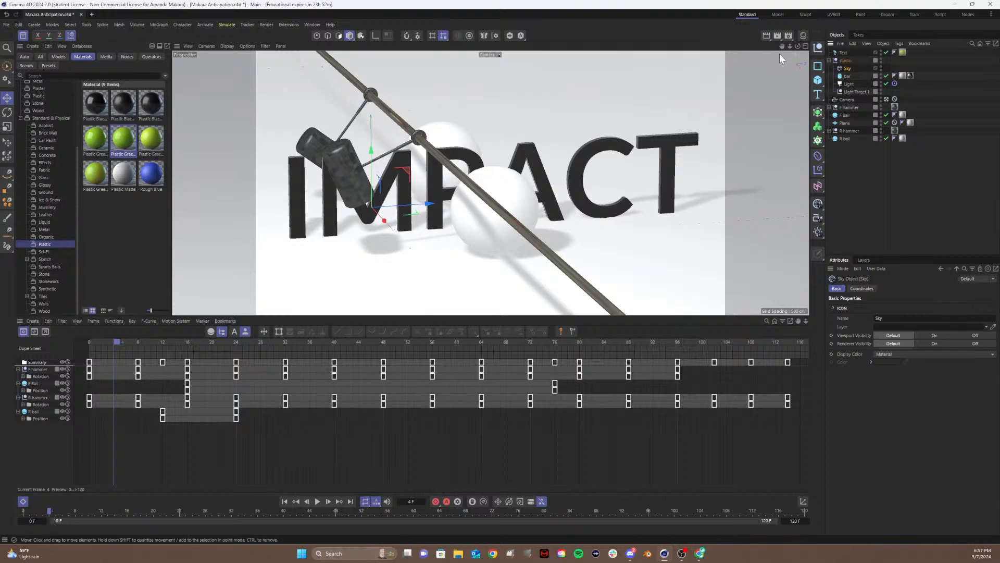
- Apply the 2 Light setup material to the new Sky, comparing the scene without and with it
{"action": "left_click", "coordinate": [803, 35]}
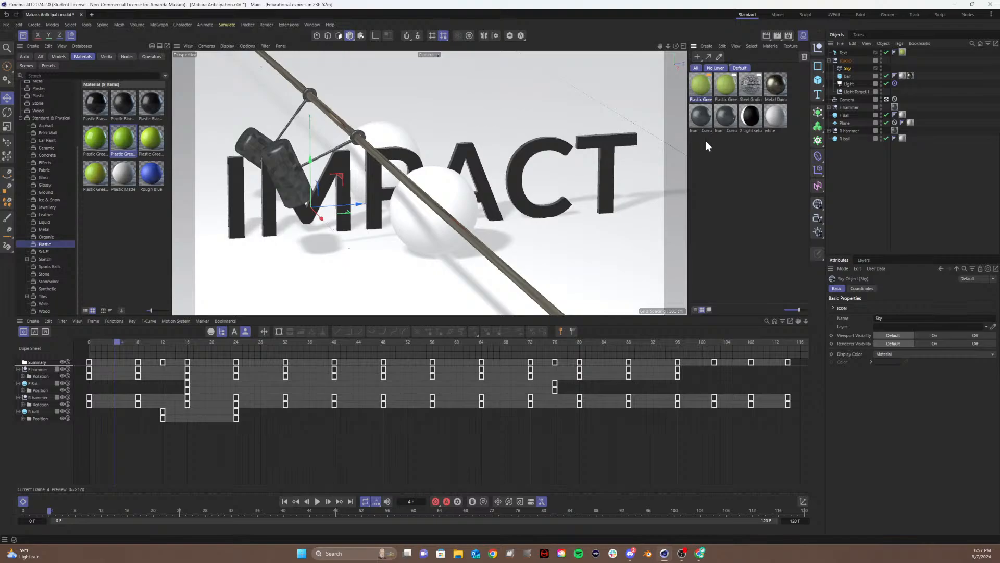
{"action": "left_click_drag", "start_coordinate": [775, 118], "coordinate": [849, 70]}
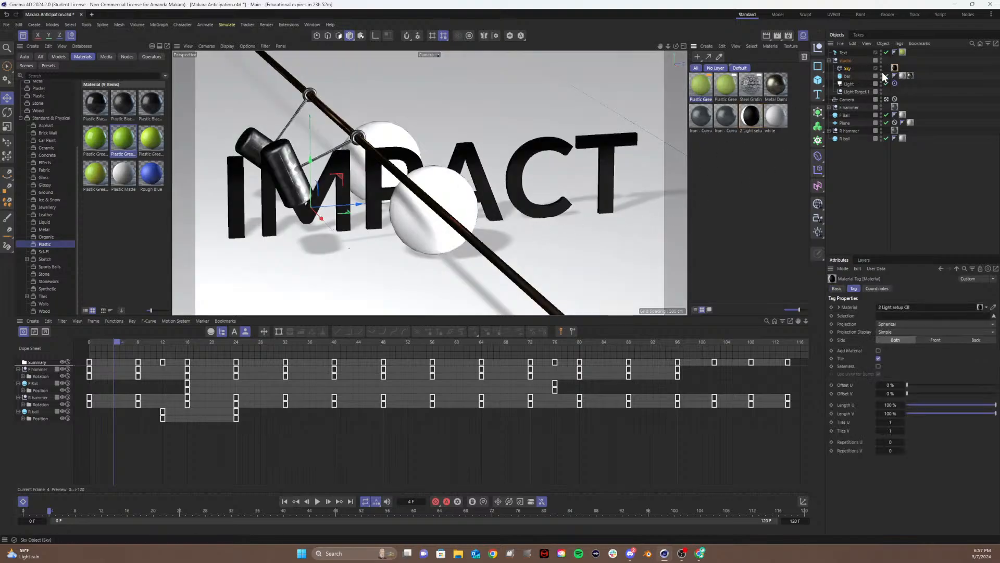
{"action": "key", "text": "ctrl+z"}
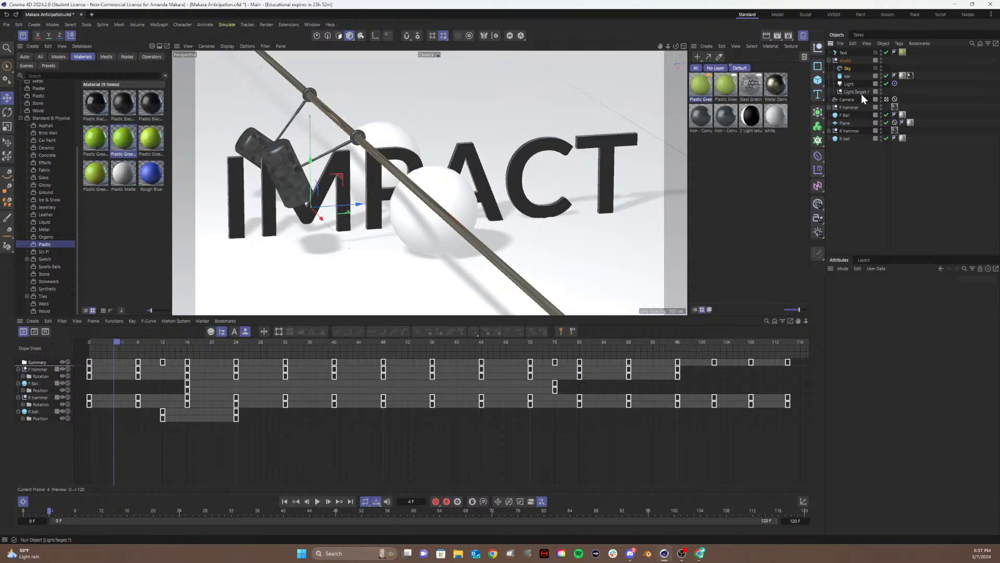
{"action": "key", "text": "ctrl+y"}
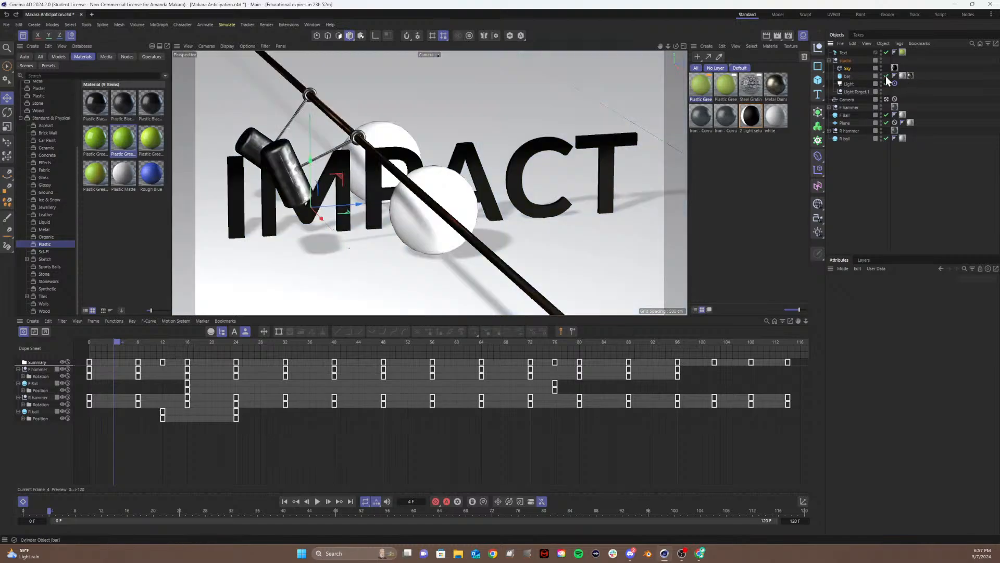
- Try the studio light hidden and as a Spot type in a viewport render, and return its type to Area
{"action": "left_click", "coordinate": [856, 83]}
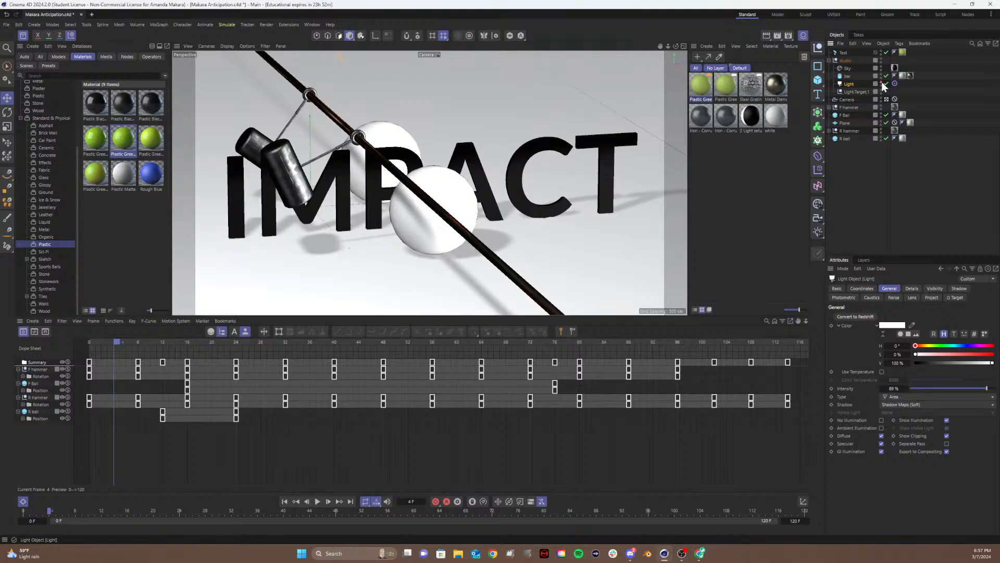
{"action": "left_click", "coordinate": [881, 82]}
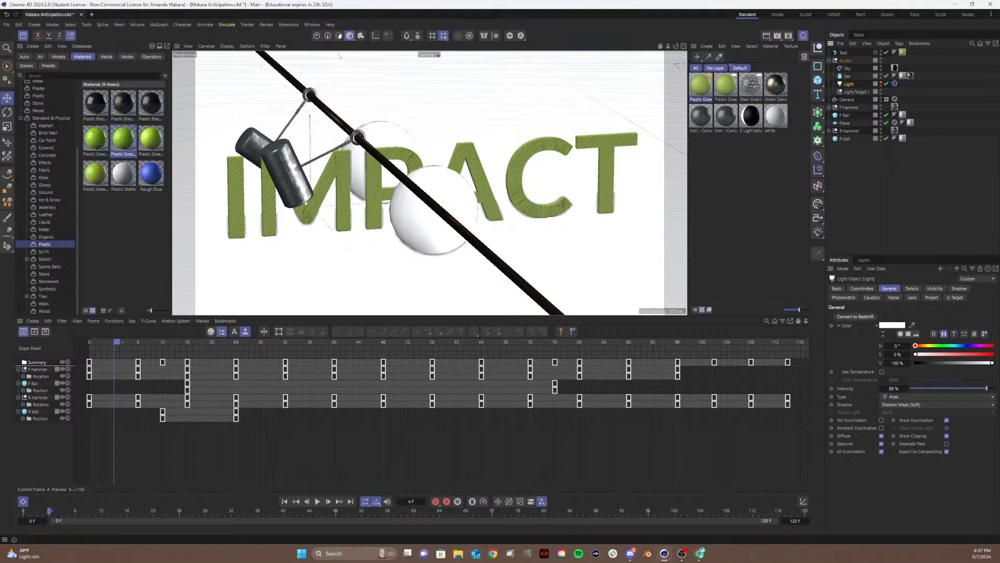
{"action": "left_click", "coordinate": [897, 397]}
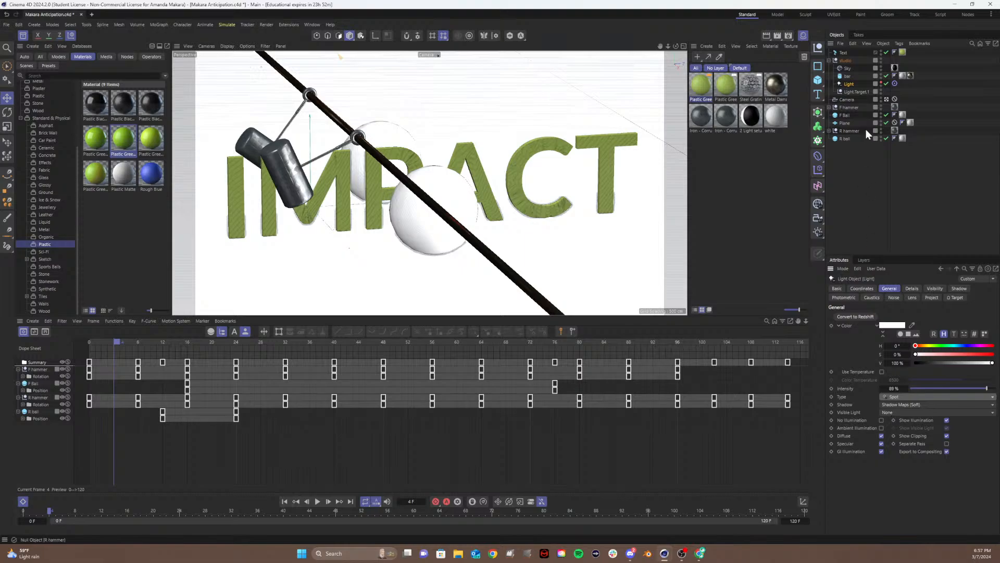
{"action": "left_click", "coordinate": [882, 81]}
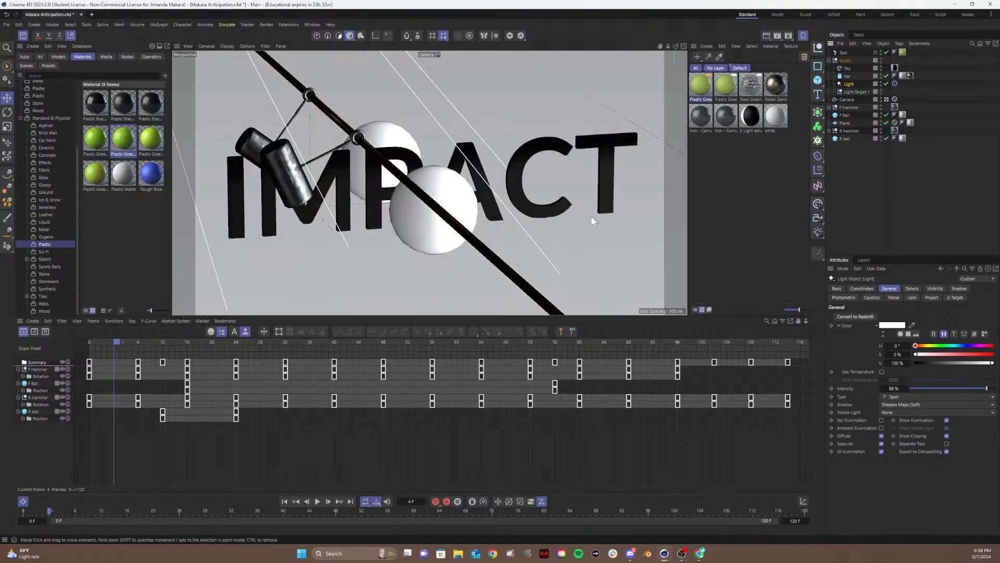
{"action": "key", "text": "ctrl+r"}
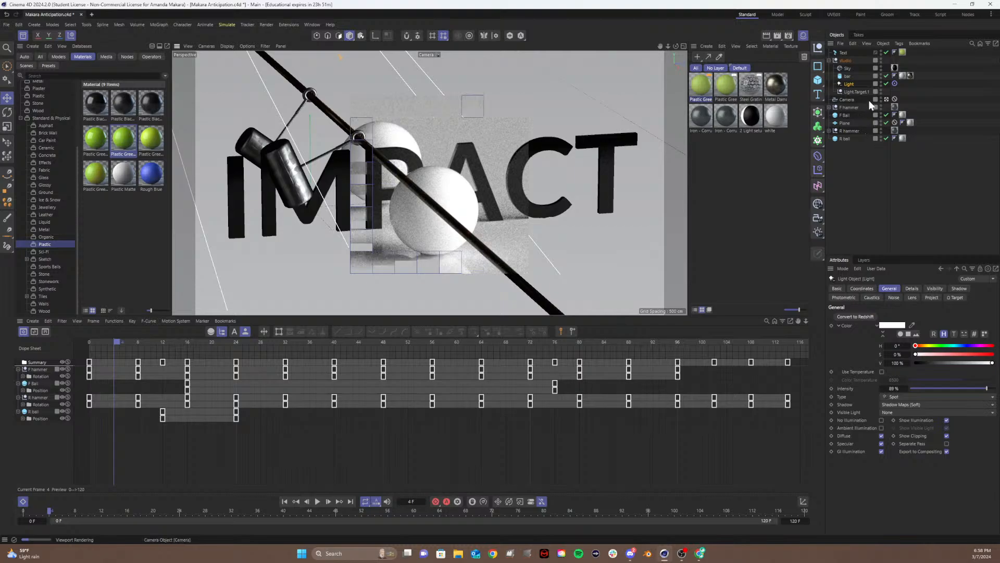
{"action": "left_click", "coordinate": [886, 397]}
{"action": "left_click", "coordinate": [894, 433]}
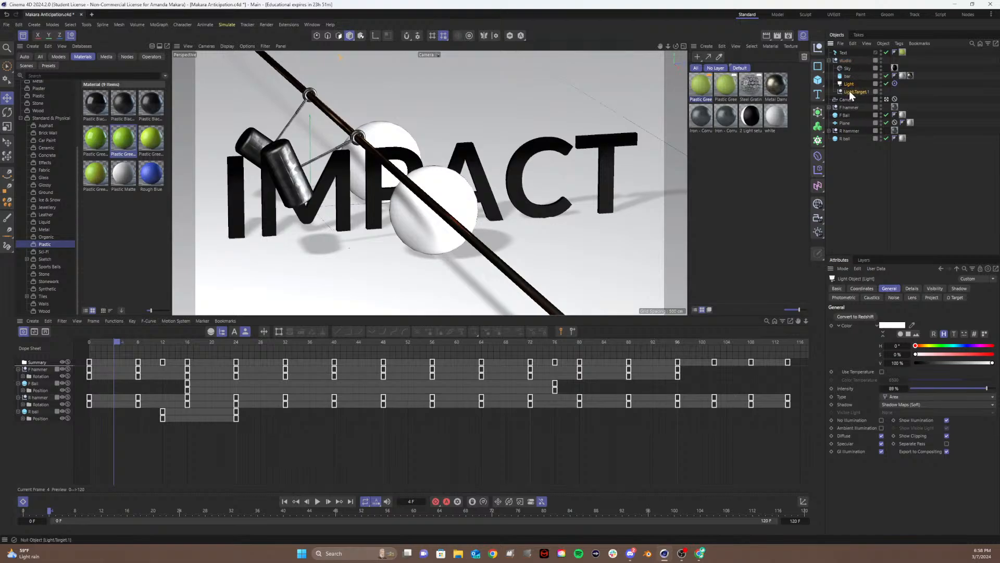
- Delete the light and its target from the studio group, preview the render, and leave the camera view to see the whole scene
{"action": "key", "text": "Delete"}
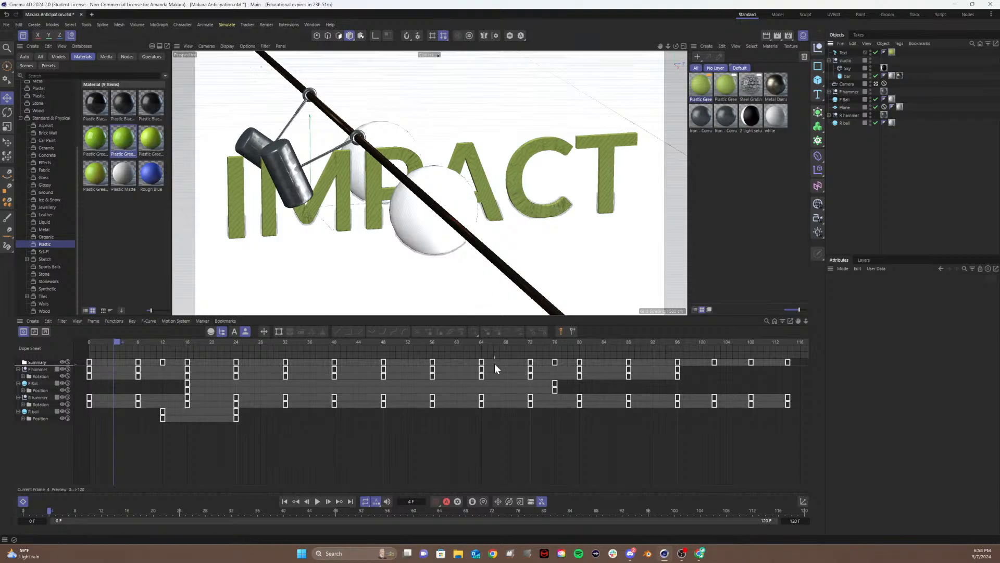
{"action": "key", "text": "ctrl+r"}
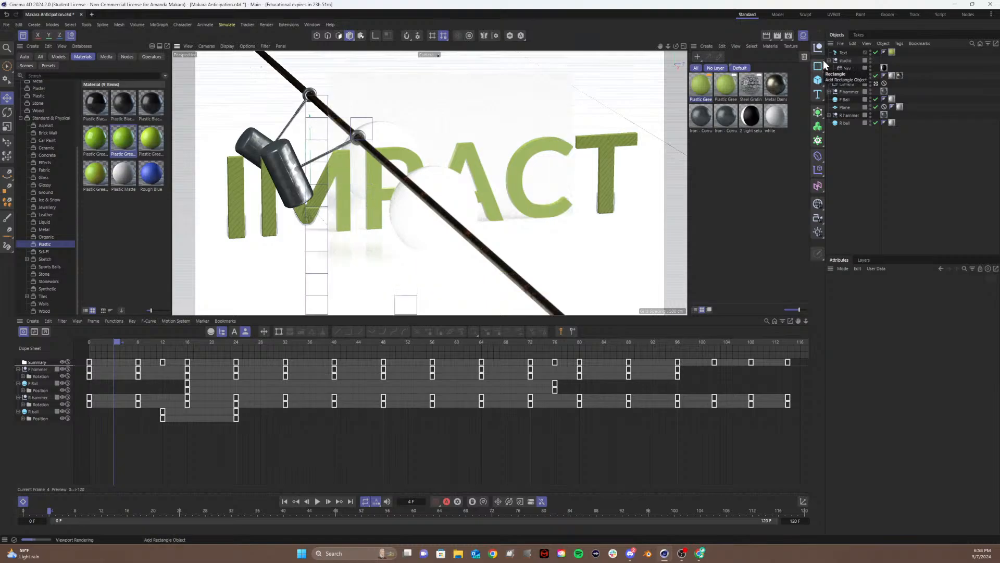
{"action": "left_click", "coordinate": [875, 83]}
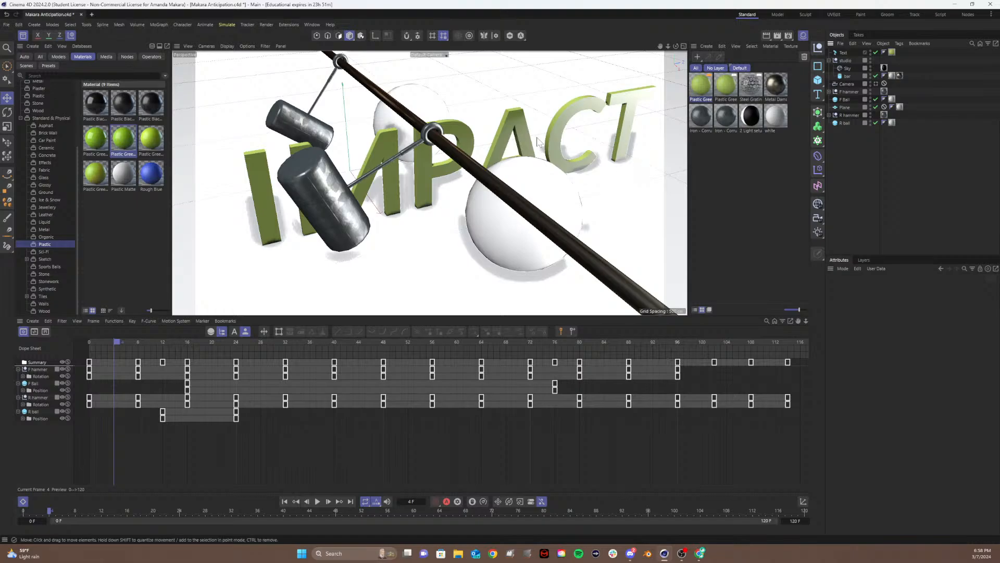
{"action": "left_click_drag", "start_coordinate": [668, 47], "coordinate": [819, 93]}
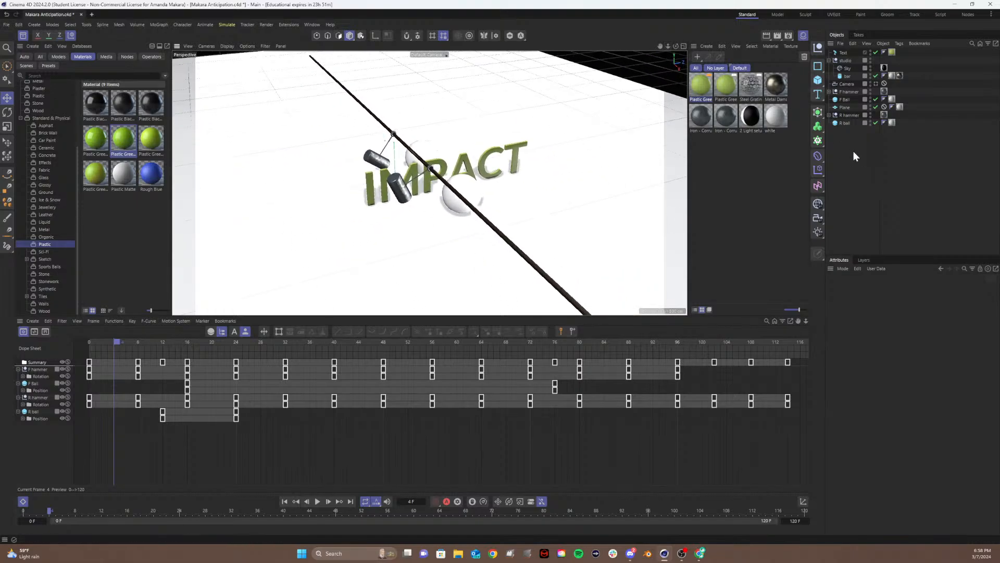
- Toggle the Sky's viewport visibility to compare the scene's lighting with and without it
{"action": "left_click", "coordinate": [620, 218]}
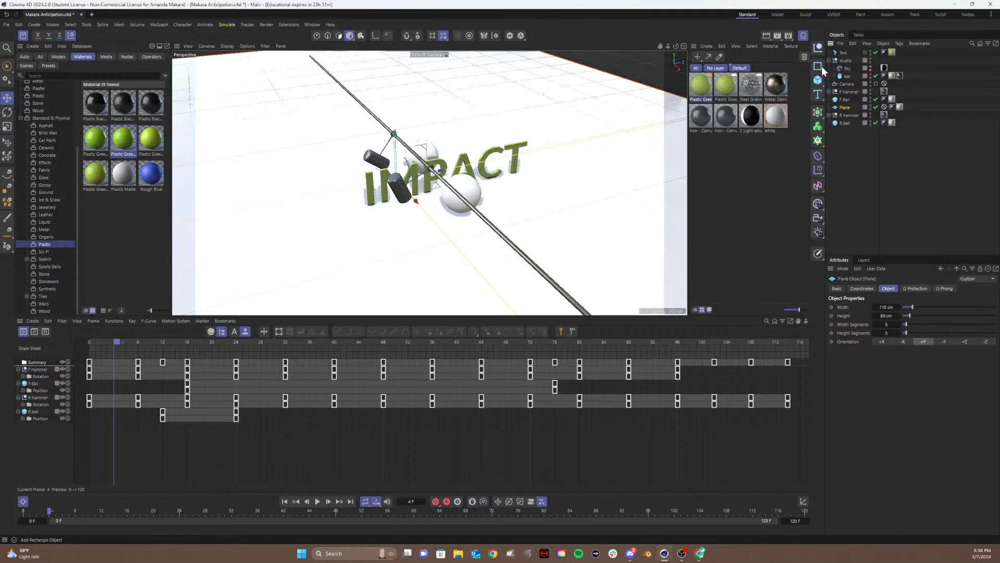
{"action": "left_click", "coordinate": [871, 67]}
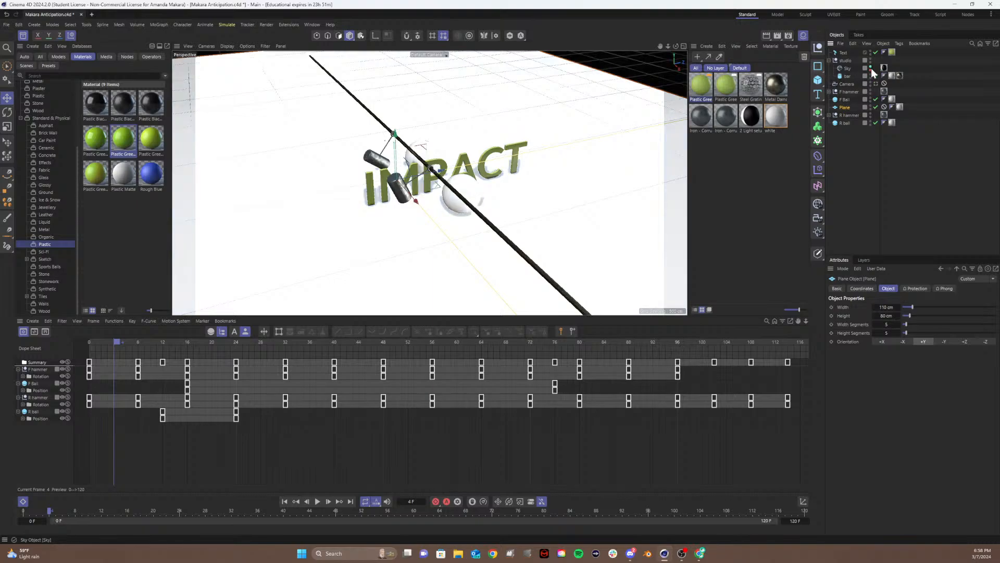
{"action": "left_click", "coordinate": [871, 67]}
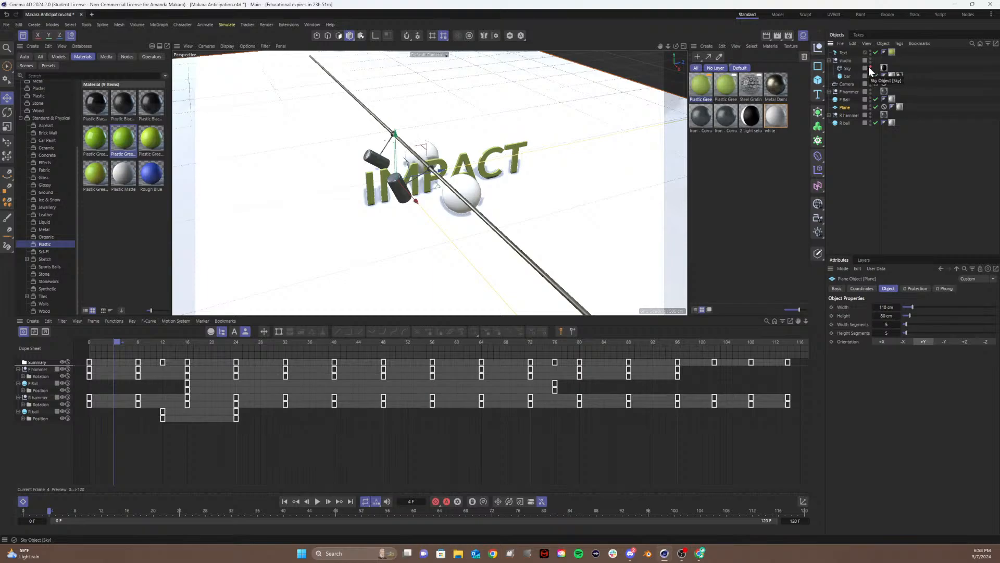
{"action": "left_click", "coordinate": [870, 67]}
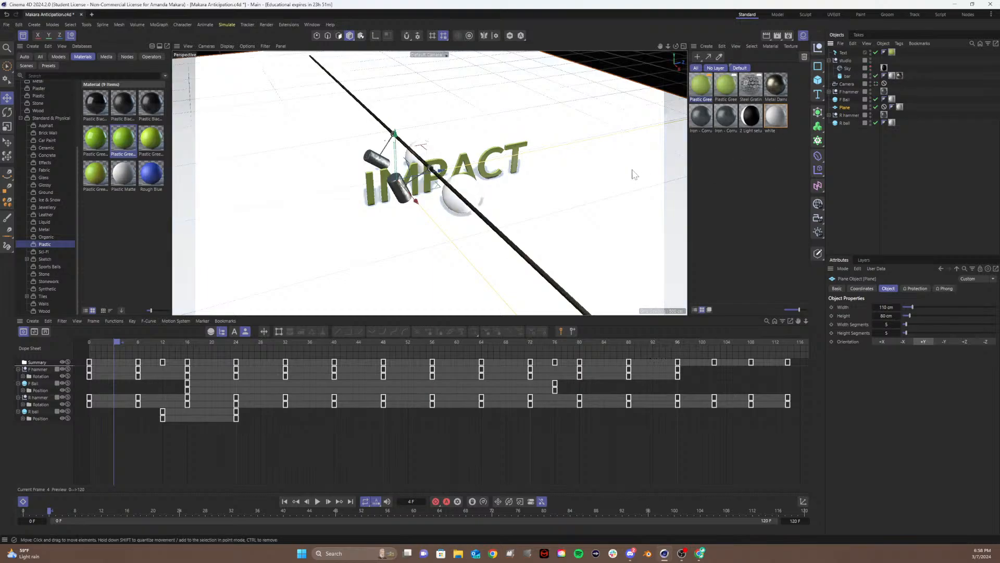
- Add a standard Area Light to the studio group and raise it above the hammers
{"action": "key", "text": "shift+c"}
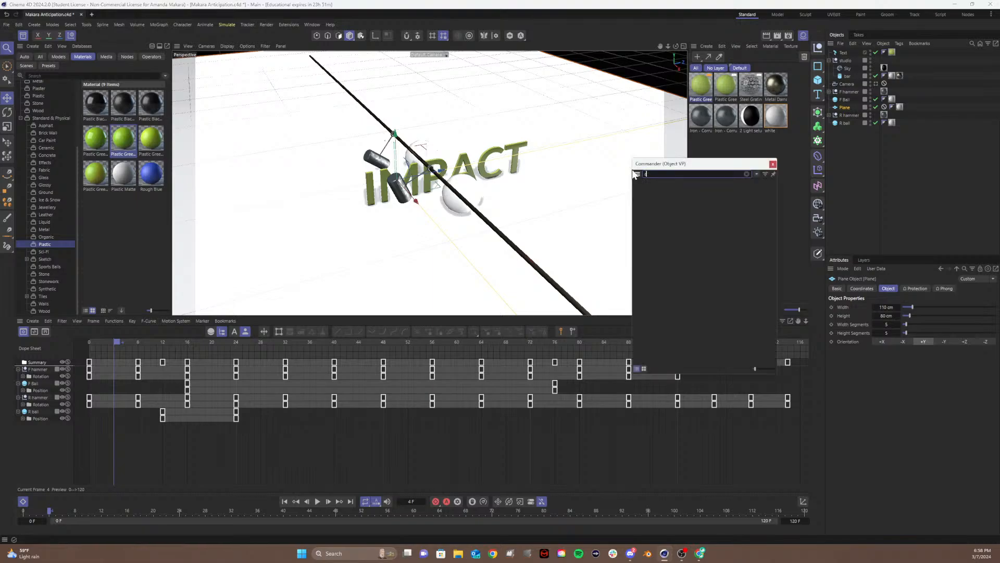
{"action": "type", "text": "area"}
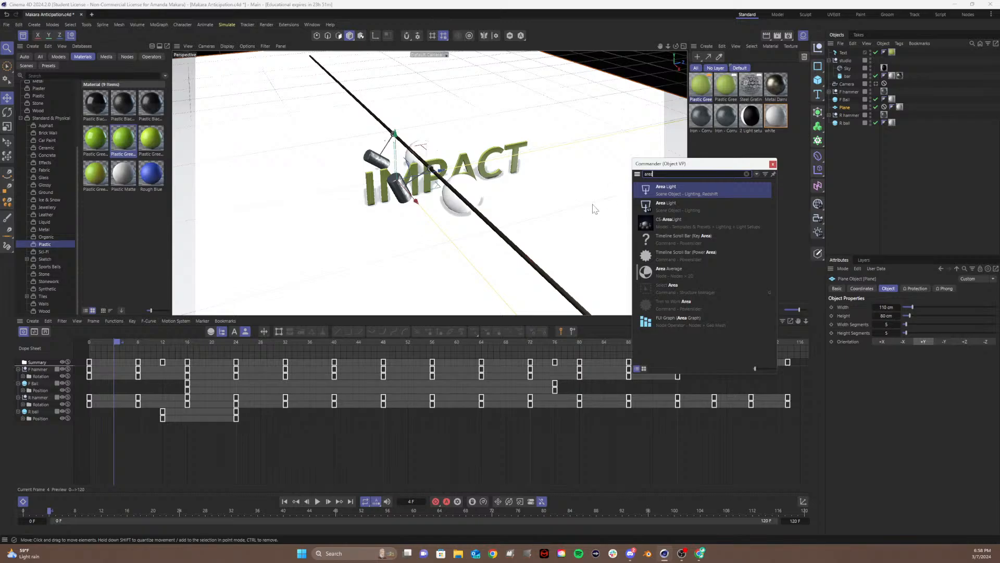
{"action": "left_click", "coordinate": [662, 207]}
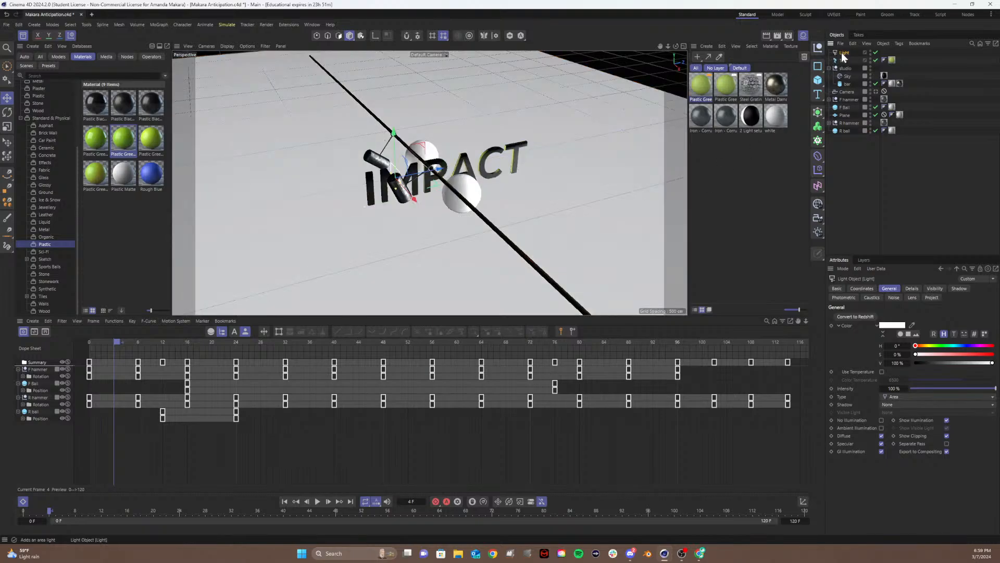
{"action": "left_click_drag", "start_coordinate": [843, 73], "coordinate": [843, 73]}
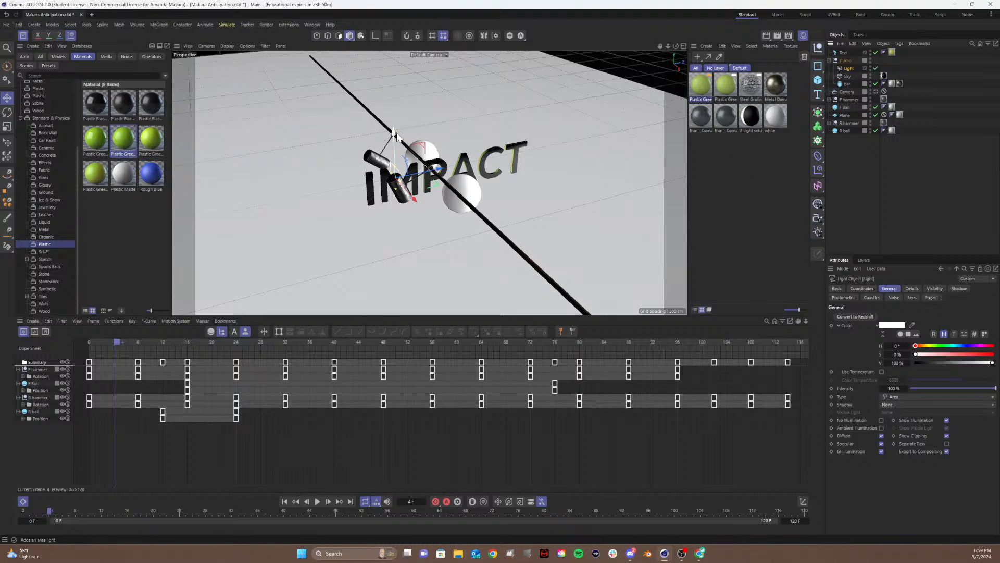
{"action": "left_click_drag", "start_coordinate": [393, 134], "coordinate": [393, 136]}
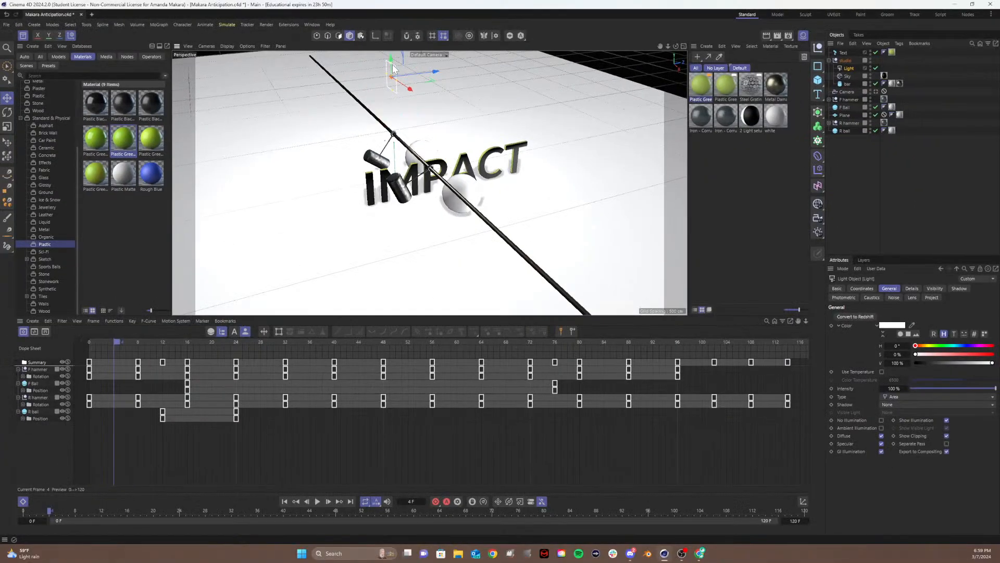
- Try rotating the area light above the scene to change its aim
{"action": "key", "text": "r"}
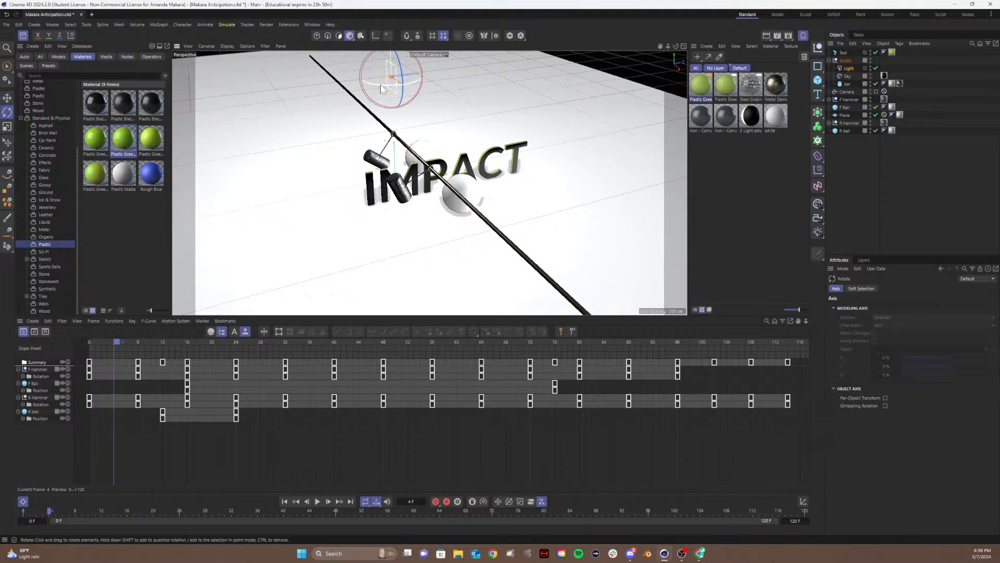
{"action": "mouse_move", "coordinate": [370, 63]}
{"action": "left_mouse_down"}
{"action": "mouse_move", "coordinate": [375, 78]}
{"action": "mouse_move", "coordinate": [361, 63]}
{"action": "left_mouse_up"}
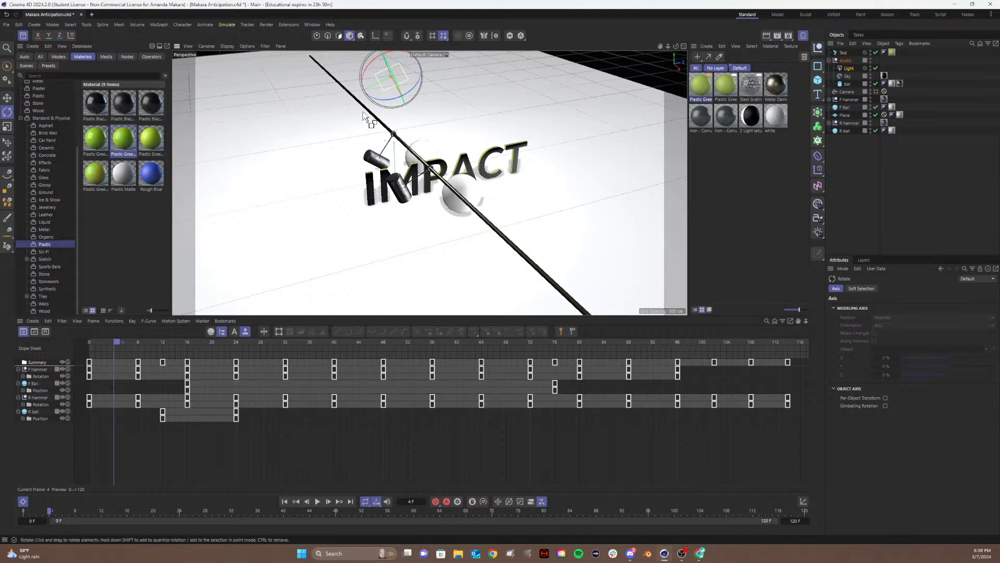
{"action": "left_click_drag", "start_coordinate": [367, 85], "coordinate": [379, 141]}
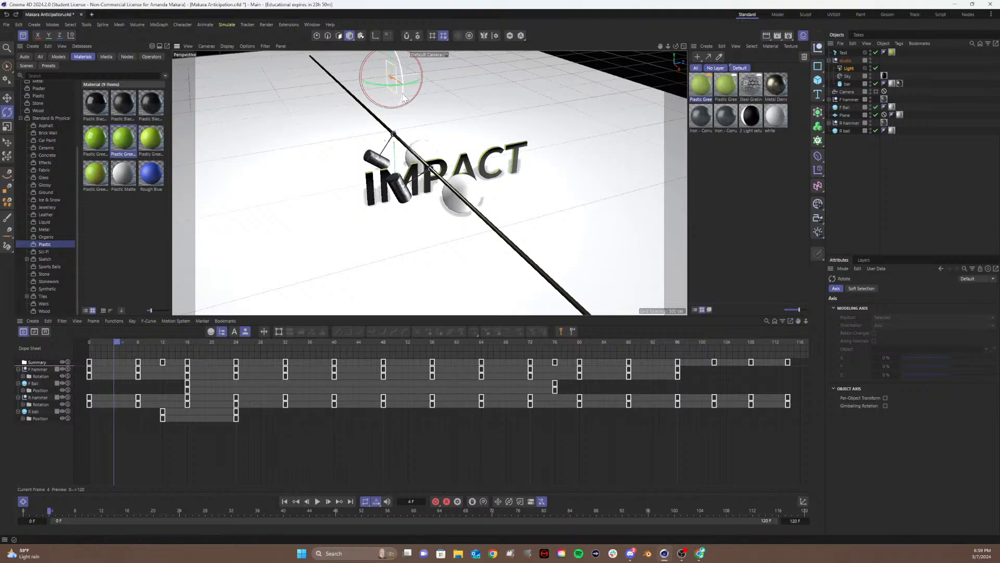
- Move the area light beside the IMPACT text, raise it higher, and preview the render through the scene camera
{"action": "key", "text": "e"}
{"action": "left_click_drag", "start_coordinate": [404, 98], "coordinate": [469, 124]}
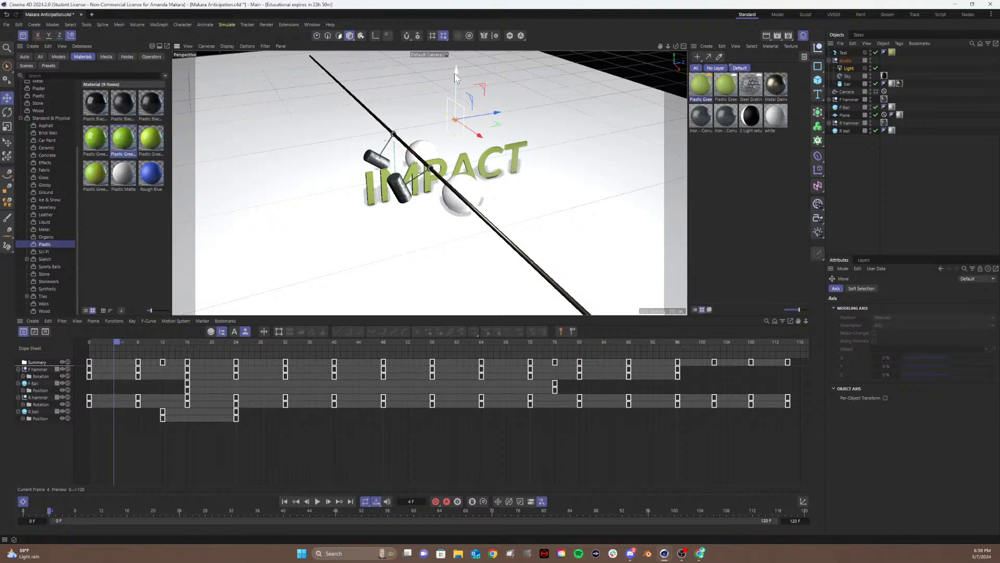
{"action": "left_click_drag", "start_coordinate": [454, 73], "coordinate": [458, 23]}
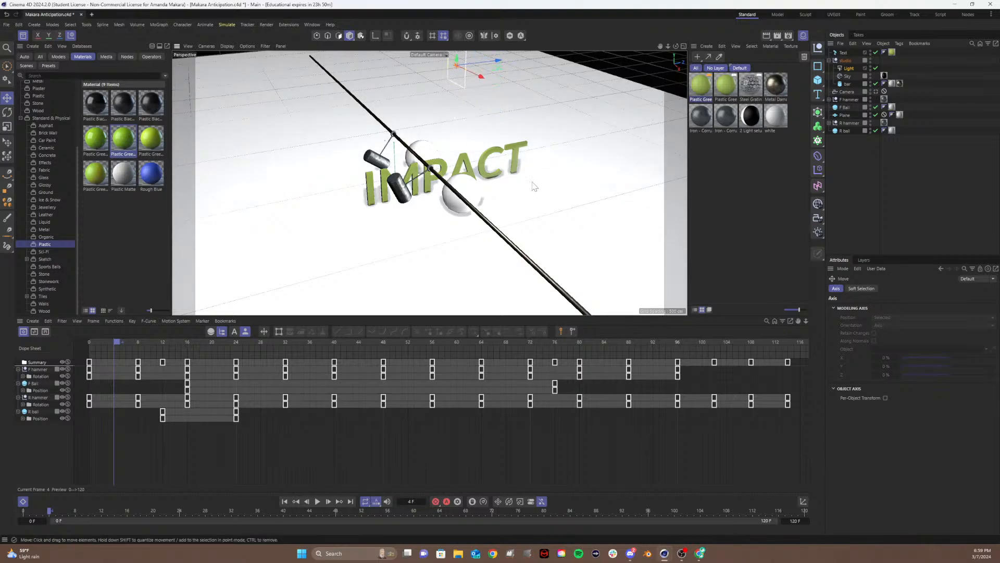
{"action": "left_click", "coordinate": [876, 92]}
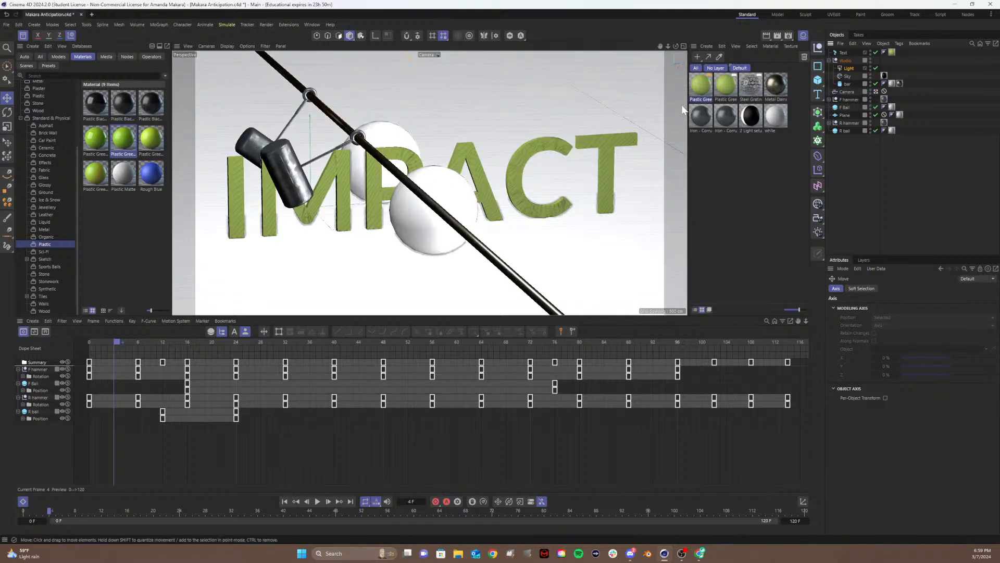
{"action": "key", "text": "ctrl+r"}
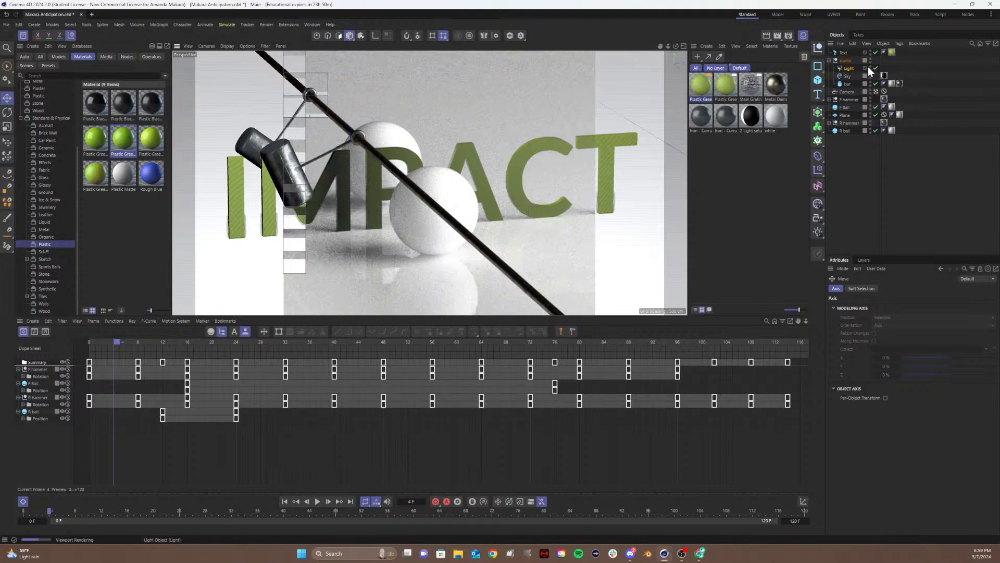
- Set the area light's shadow to Shadow Maps (Soft) and preview the render
{"action": "left_click", "coordinate": [853, 70]}
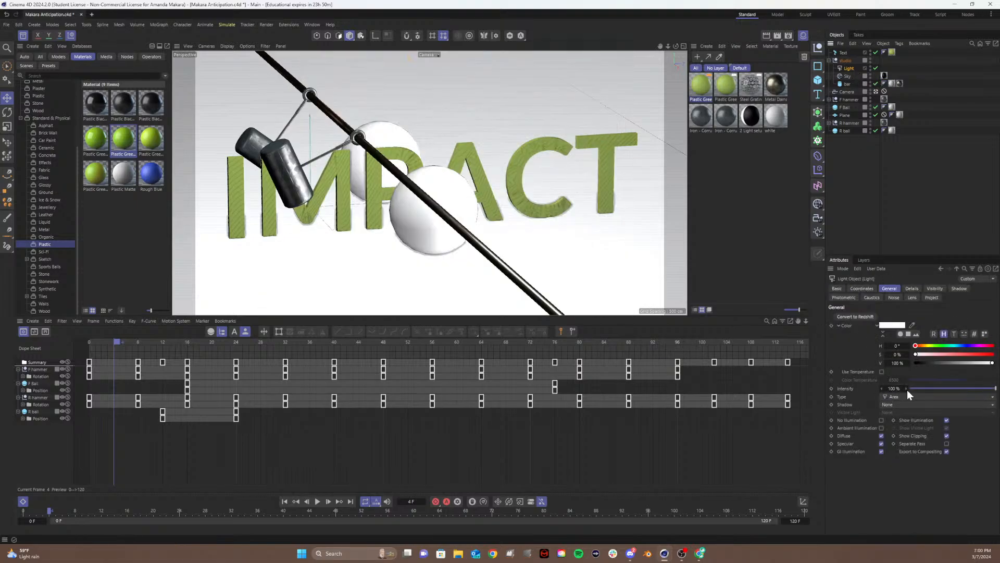
{"action": "left_click", "coordinate": [891, 407]}
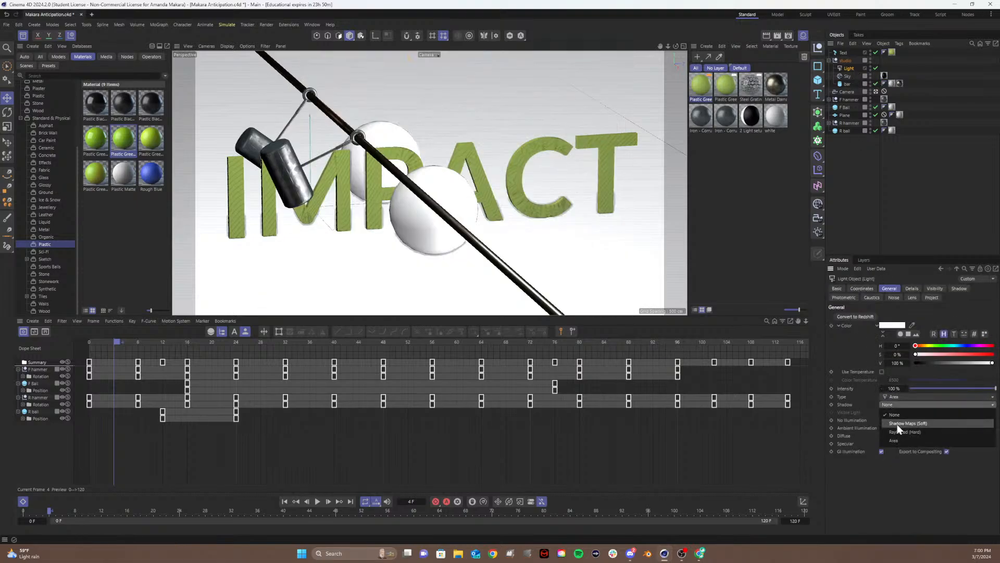
{"action": "left_click", "coordinate": [897, 424]}
{"action": "key", "text": "ctrl+r"}
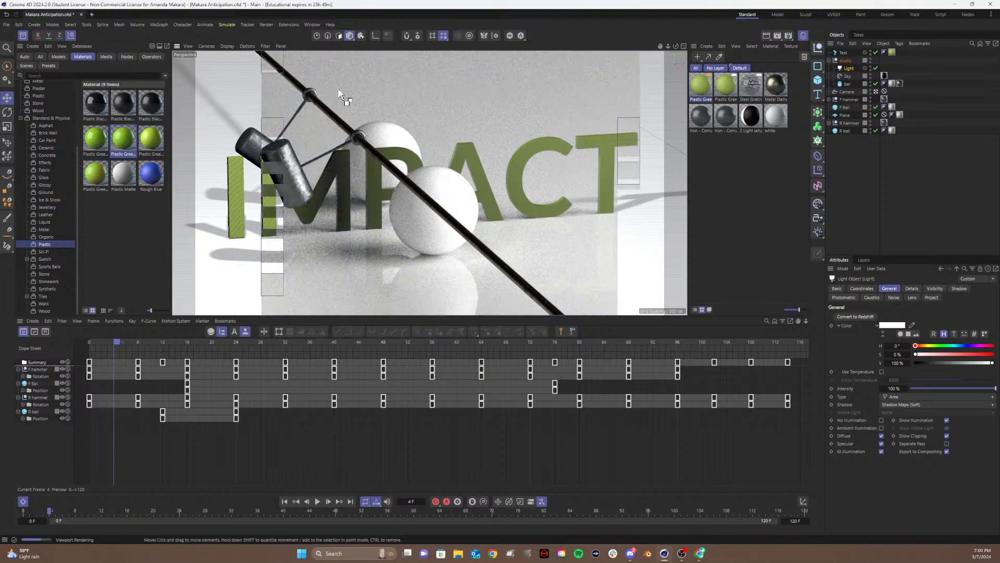
{"action": "left_click", "coordinate": [321, 170]}
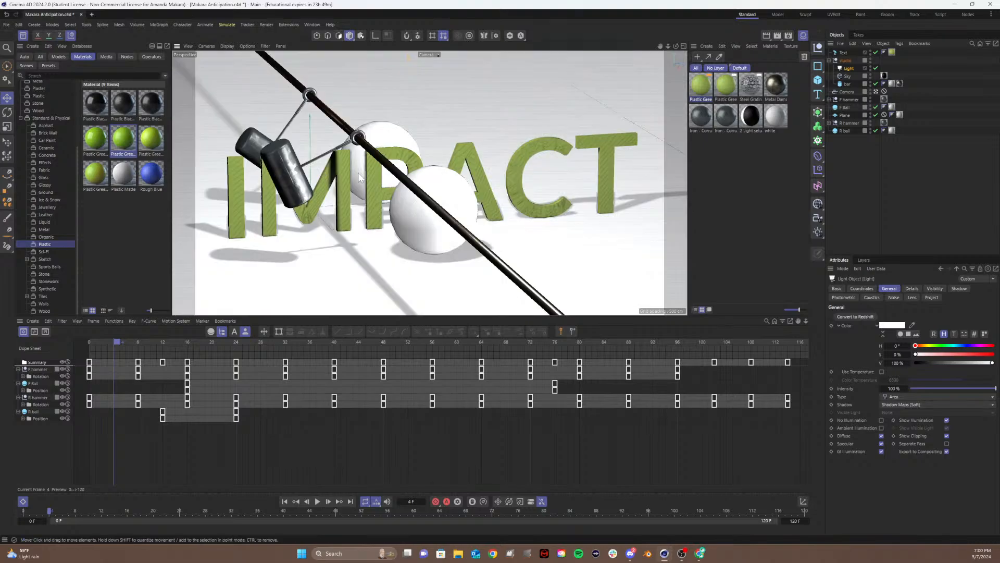
- Leave the camera view and shift the area light sideways, farther away from the hammers and balls
{"action": "left_click", "coordinate": [875, 92]}
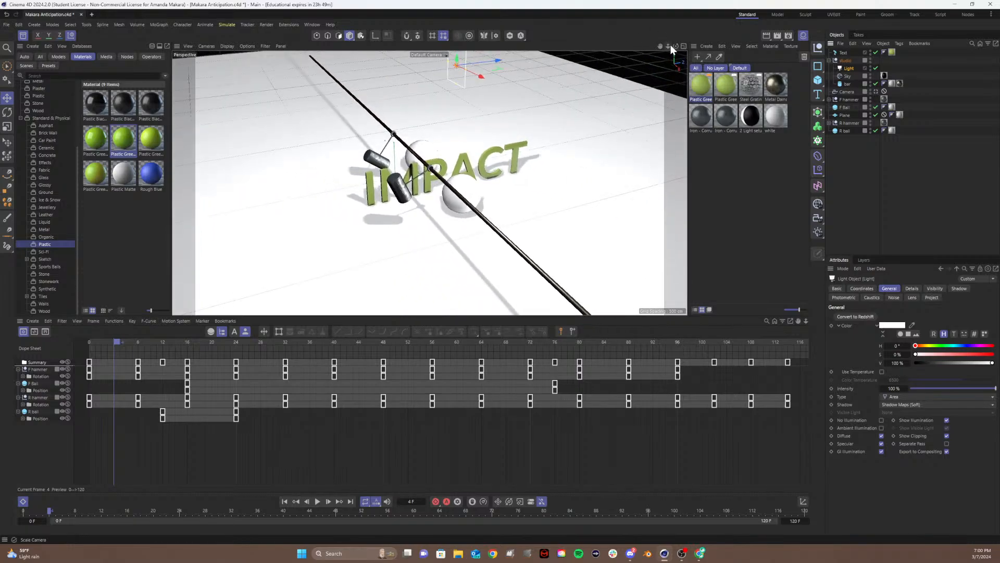
{"action": "left_click_drag", "start_coordinate": [669, 46], "coordinate": [646, 48]}
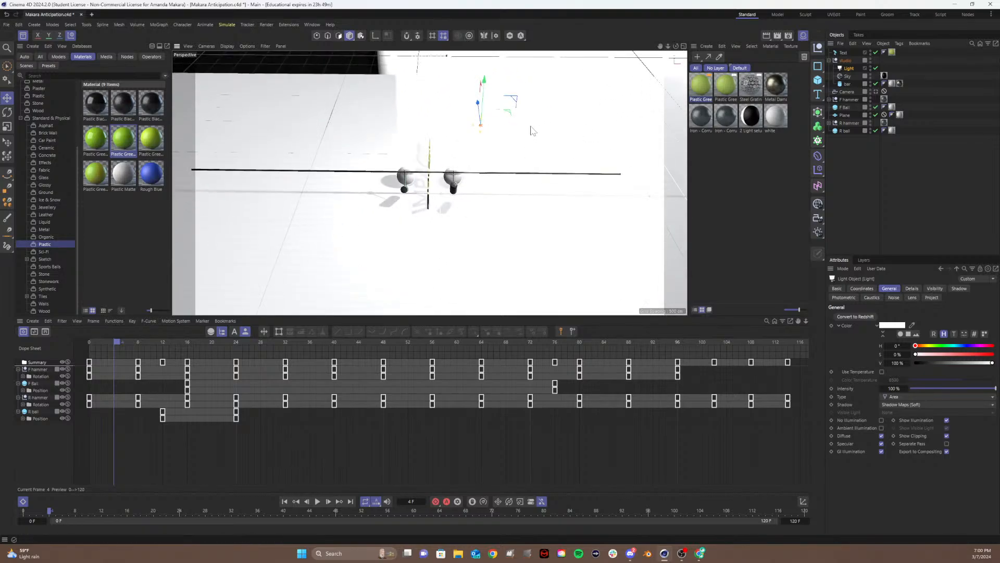
{"action": "left_click_drag", "start_coordinate": [534, 126], "coordinate": [607, 126]}
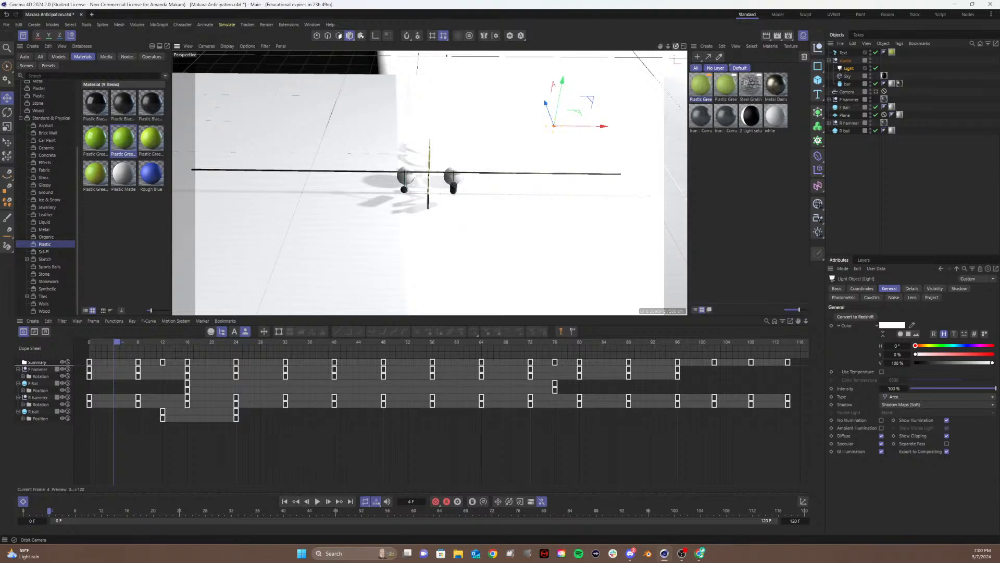
{"action": "mouse_move", "coordinate": [675, 46]}
{"action": "left_mouse_down"}
{"action": "mouse_move", "coordinate": [630, 52]}
{"action": "mouse_move", "coordinate": [627, 15]}
{"action": "mouse_move", "coordinate": [625, 47]}
{"action": "mouse_move", "coordinate": [599, 21]}
{"action": "mouse_move", "coordinate": [526, 58]}
{"action": "mouse_move", "coordinate": [513, 13]}
{"action": "mouse_move", "coordinate": [516, 47]}
{"action": "mouse_move", "coordinate": [510, 21]}
{"action": "mouse_move", "coordinate": [526, 50]}
{"action": "mouse_move", "coordinate": [552, 57]}
{"action": "mouse_move", "coordinate": [542, 54]}
{"action": "mouse_move", "coordinate": [676, 48]}
{"action": "left_mouse_up"}
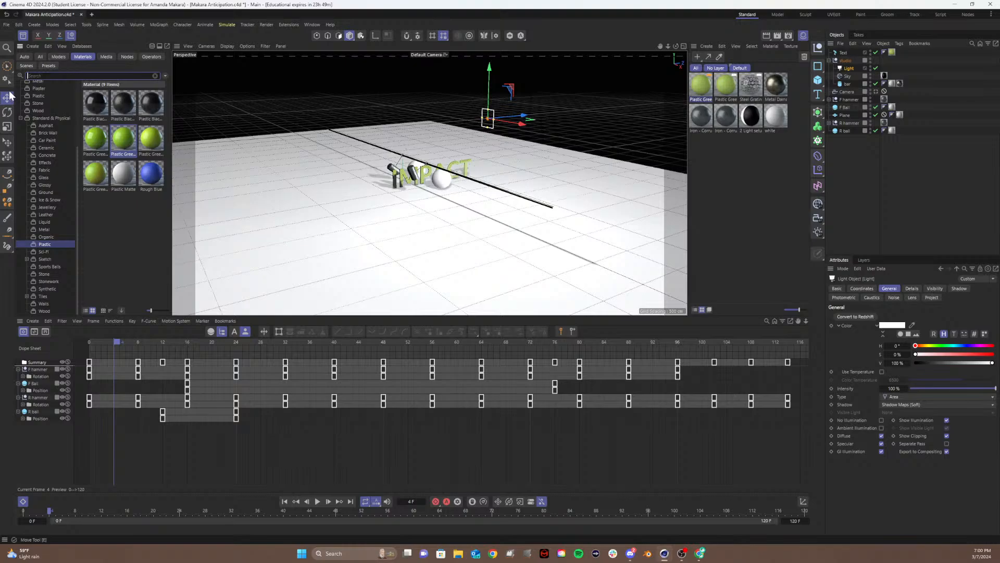
- Search all assets for "hdr" and open the hdr-light-studio_21 image to inspect it at full size
{"action": "left_click", "coordinate": [41, 57]}
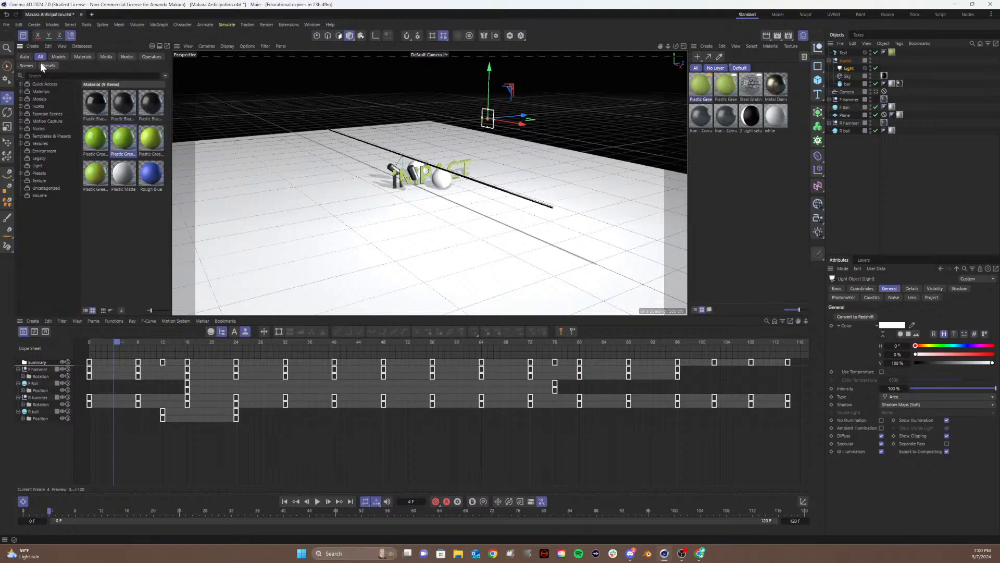
{"action": "left_click", "coordinate": [68, 76]}
{"action": "type", "text": "hdr"}
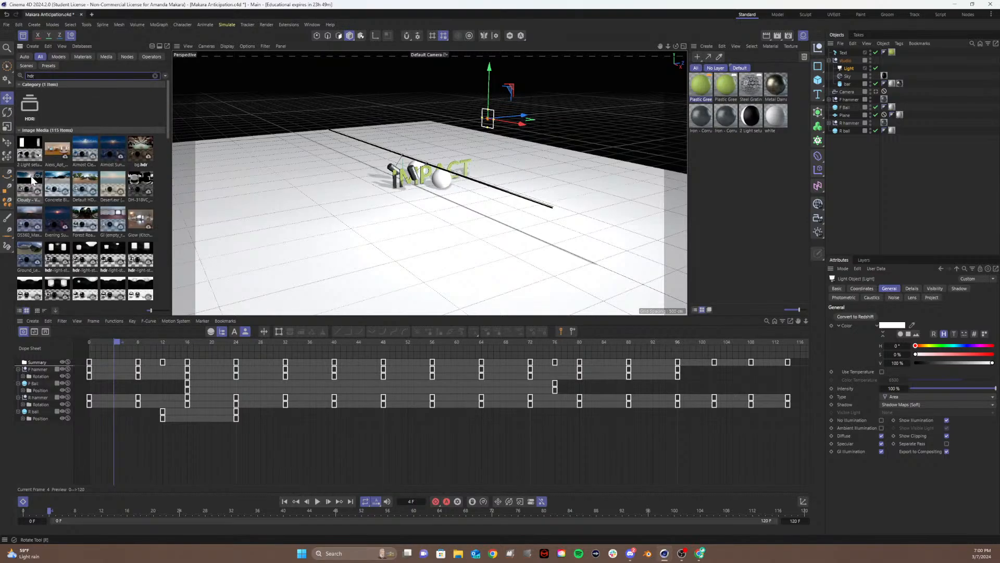
{"action": "scroll", "coordinate": [48, 221], "scroll_direction": "down", "scroll_amount": 3}
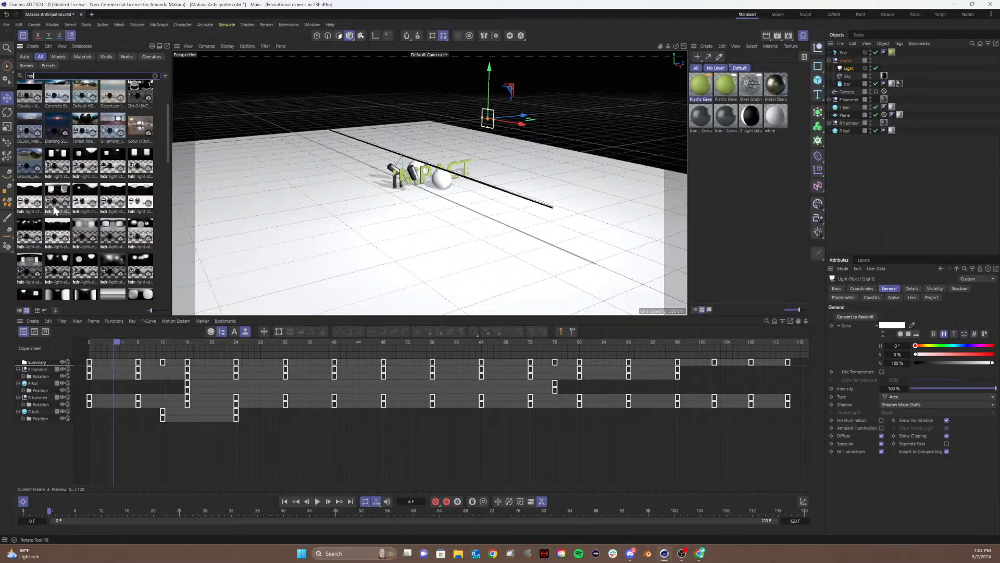
{"action": "scroll", "coordinate": [84, 209], "scroll_direction": "down", "scroll_amount": 3}
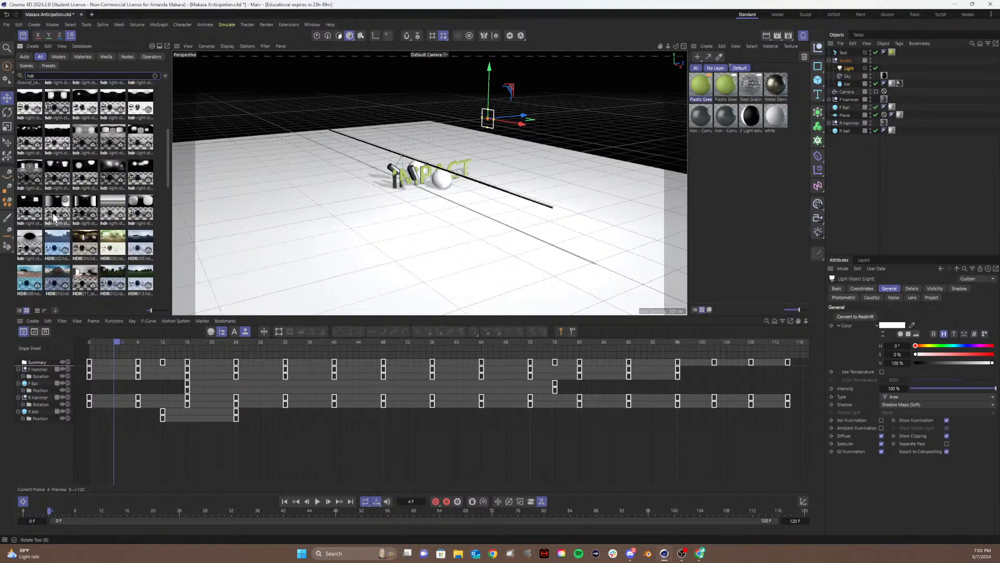
{"action": "left_click", "coordinate": [57, 210]}
{"action": "double_click", "coordinate": [56, 210]}
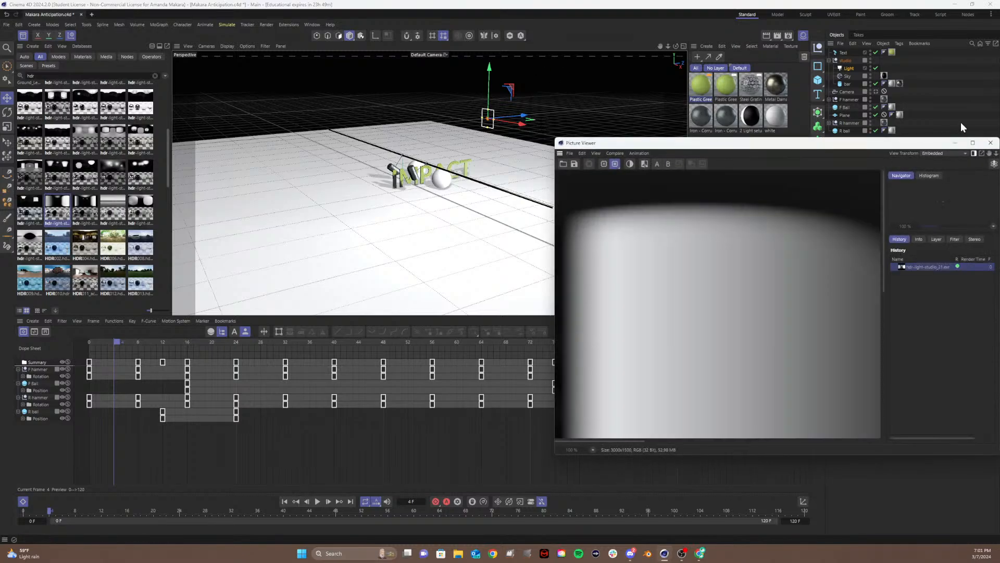
{"action": "left_click", "coordinate": [989, 144]}
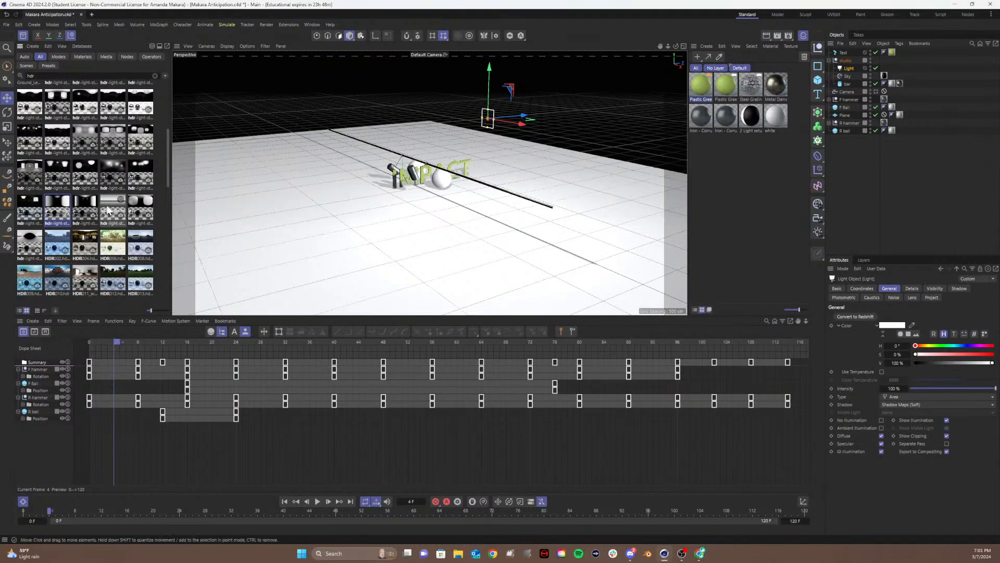
- Delete the two-light setup material, create a material from the hdr-light-studio_21 image, and apply it to the Sky
{"action": "left_click_drag", "start_coordinate": [71, 214], "coordinate": [848, 78]}
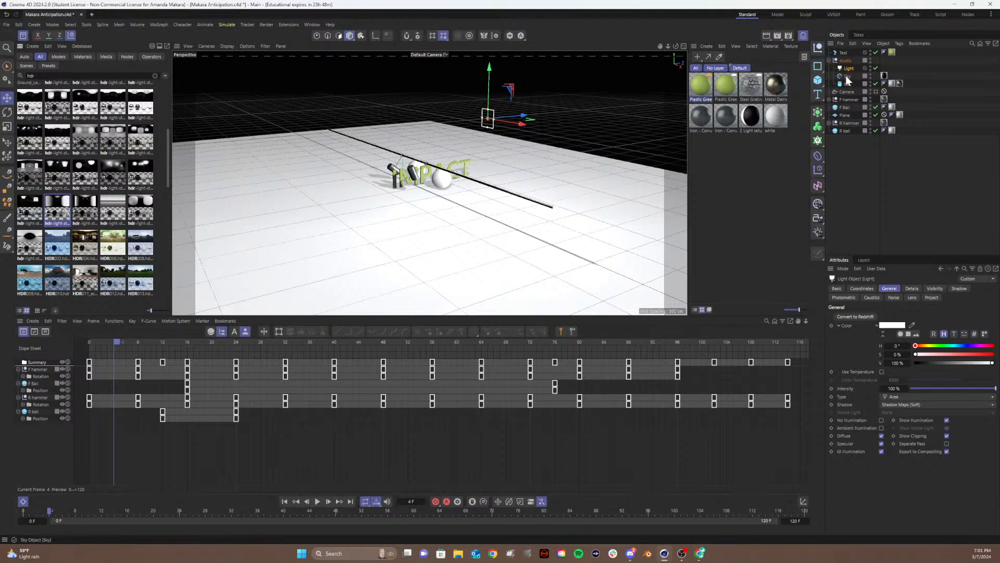
{"action": "left_click", "coordinate": [743, 122]}
{"action": "key", "text": "Delete"}
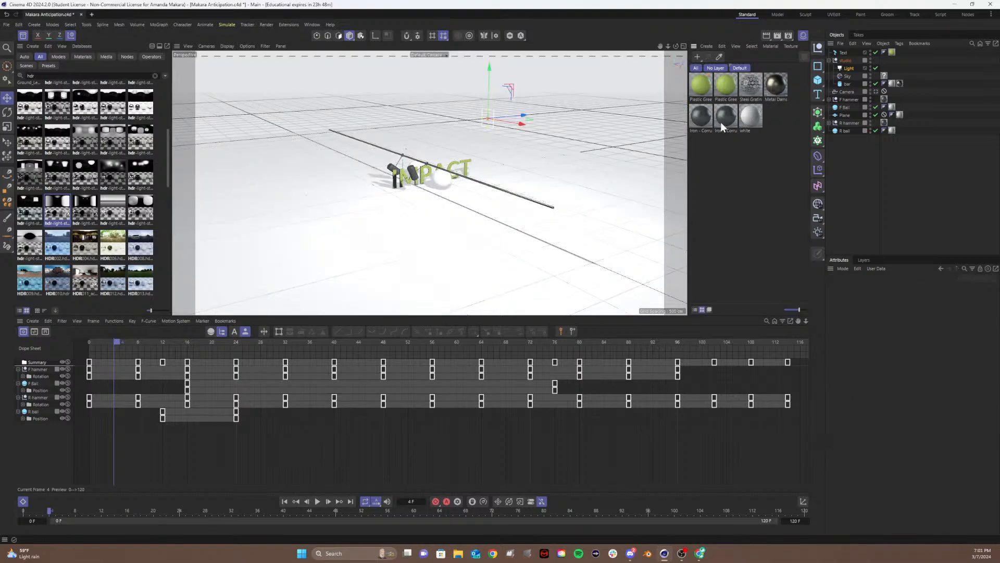
{"action": "left_click_drag", "start_coordinate": [37, 177], "coordinate": [734, 150]}
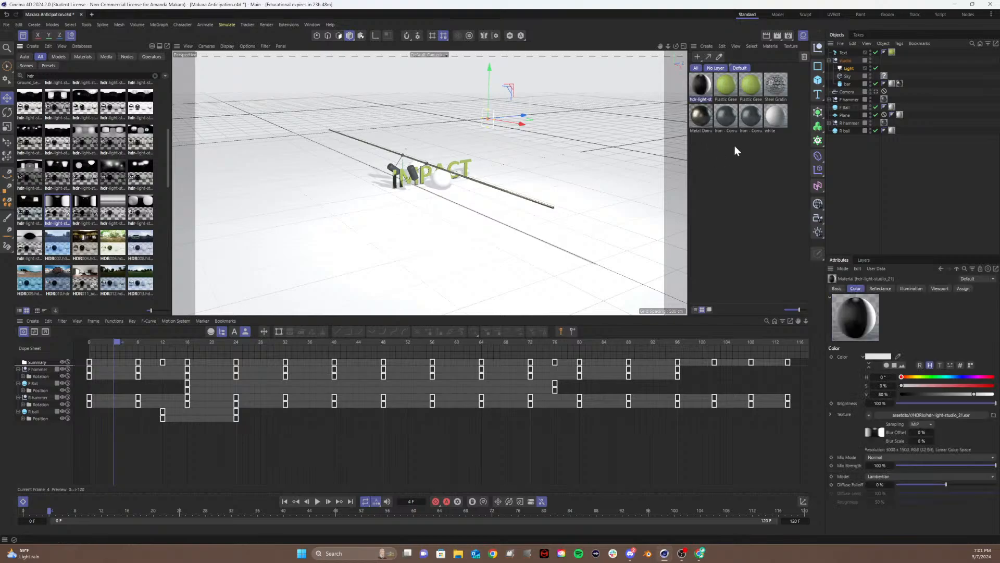
{"action": "left_click_drag", "start_coordinate": [701, 86], "coordinate": [854, 77]}
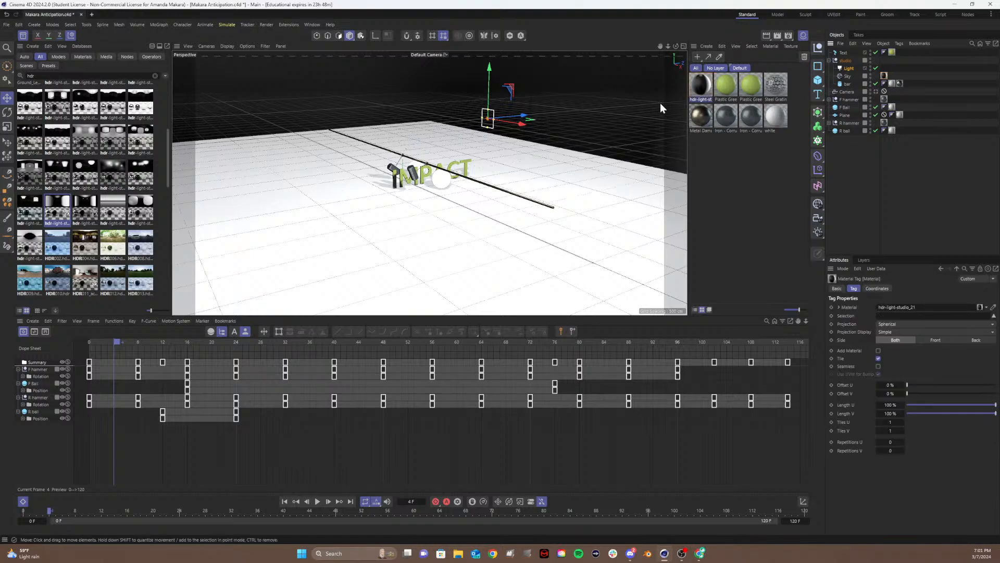
- Try rotating the Sky's material projection in texture mode and return to model mode
{"action": "left_click", "coordinate": [361, 36]}
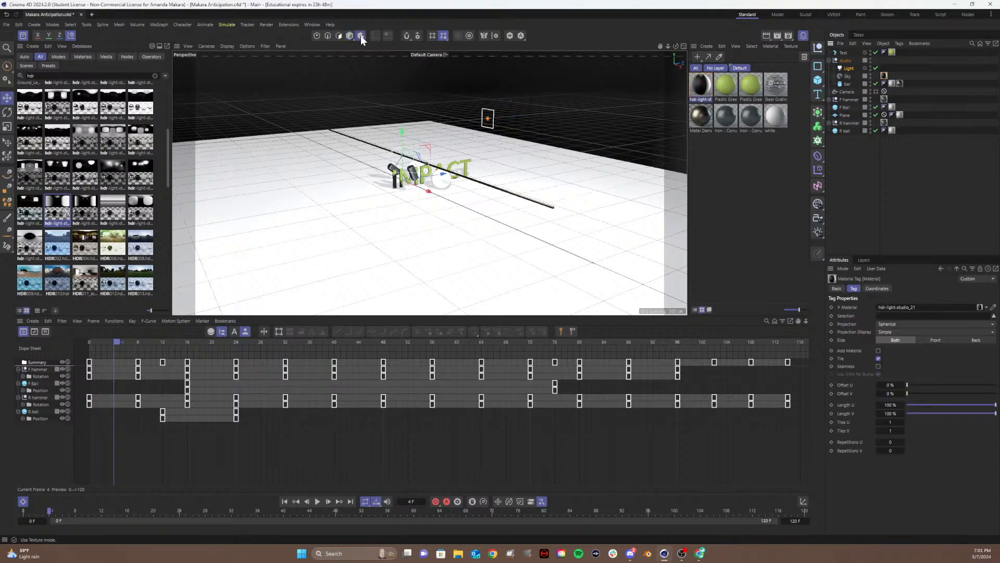
{"action": "key", "text": "r"}
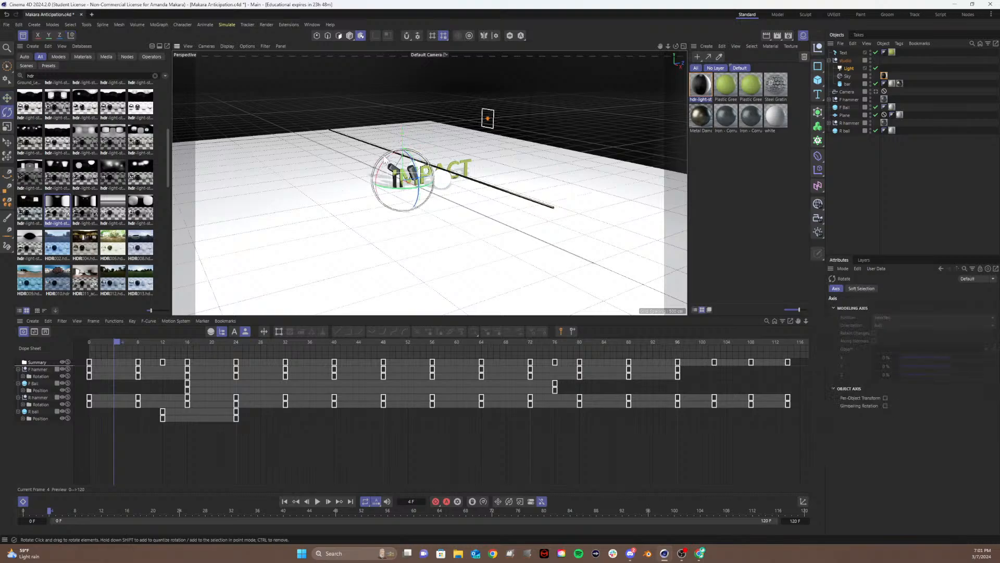
{"action": "left_click_drag", "start_coordinate": [386, 165], "coordinate": [422, 223]}
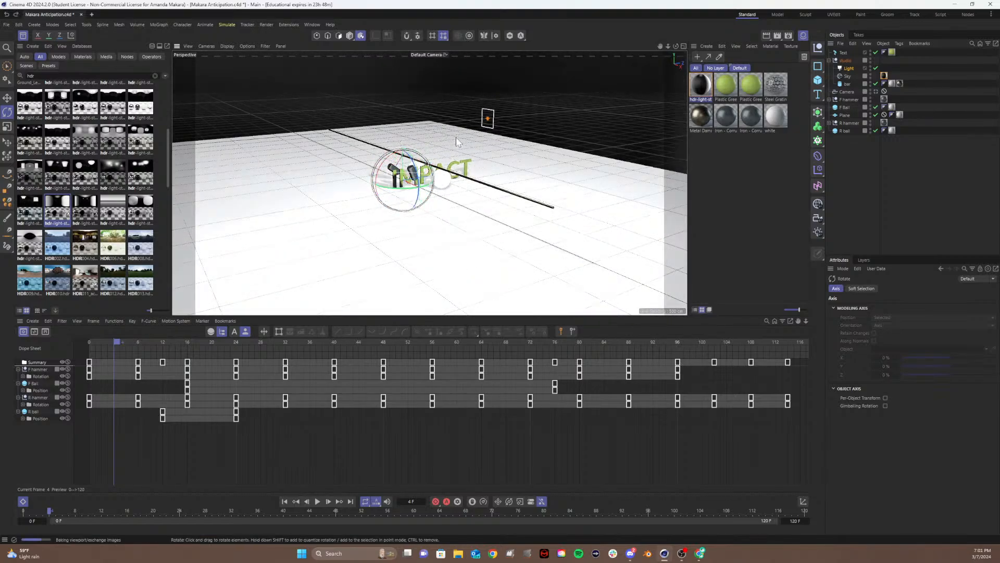
{"action": "left_click", "coordinate": [351, 35]}
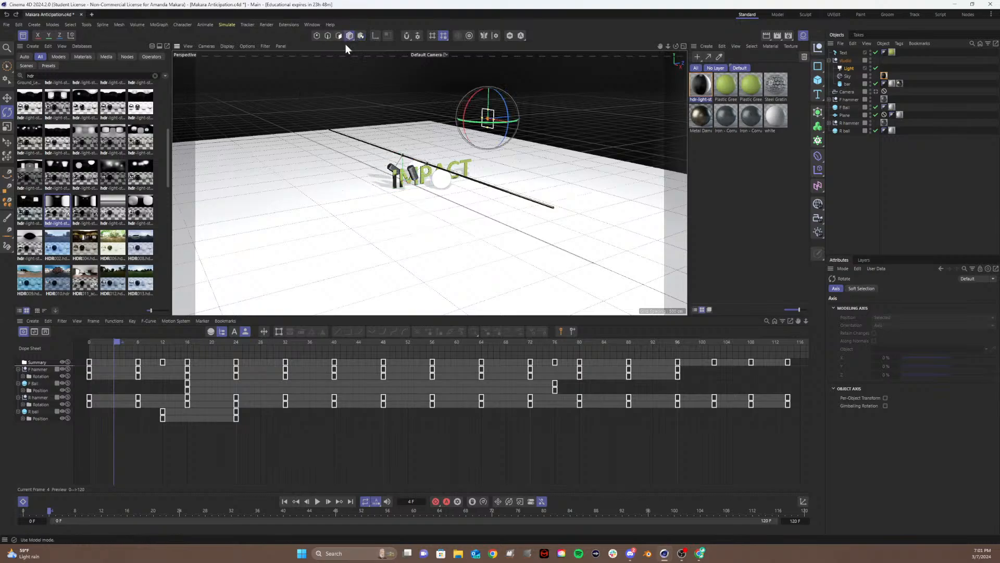
- Rotate the Sky object to redirect its HDR lighting and preview the render through the scene camera
{"action": "left_click", "coordinate": [847, 77]}
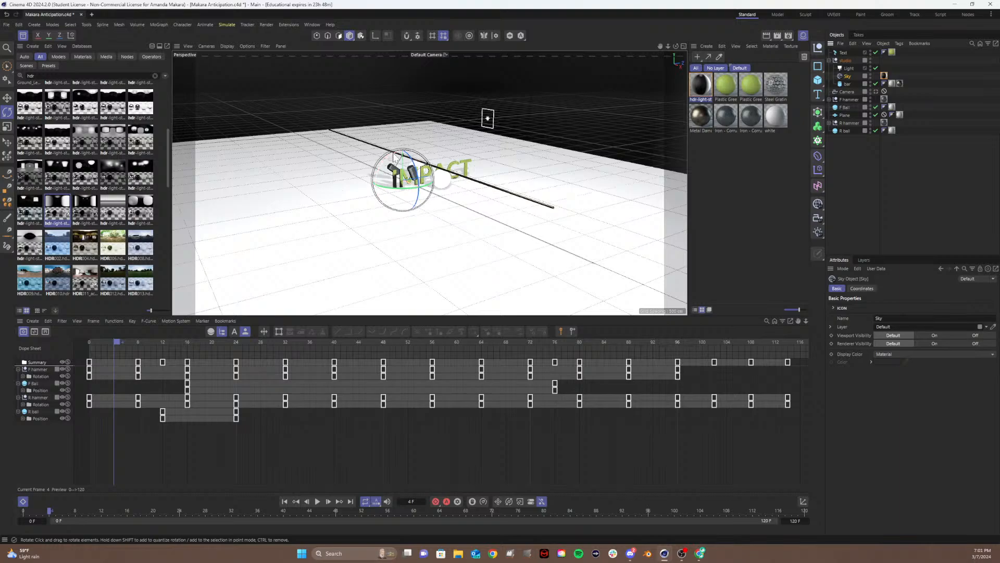
{"action": "mouse_move", "coordinate": [394, 157]}
{"action": "left_mouse_down"}
{"action": "mouse_move", "coordinate": [365, 208]}
{"action": "mouse_move", "coordinate": [392, 149]}
{"action": "left_mouse_up"}
{"action": "left_click_drag", "start_coordinate": [410, 156], "coordinate": [413, 178]}
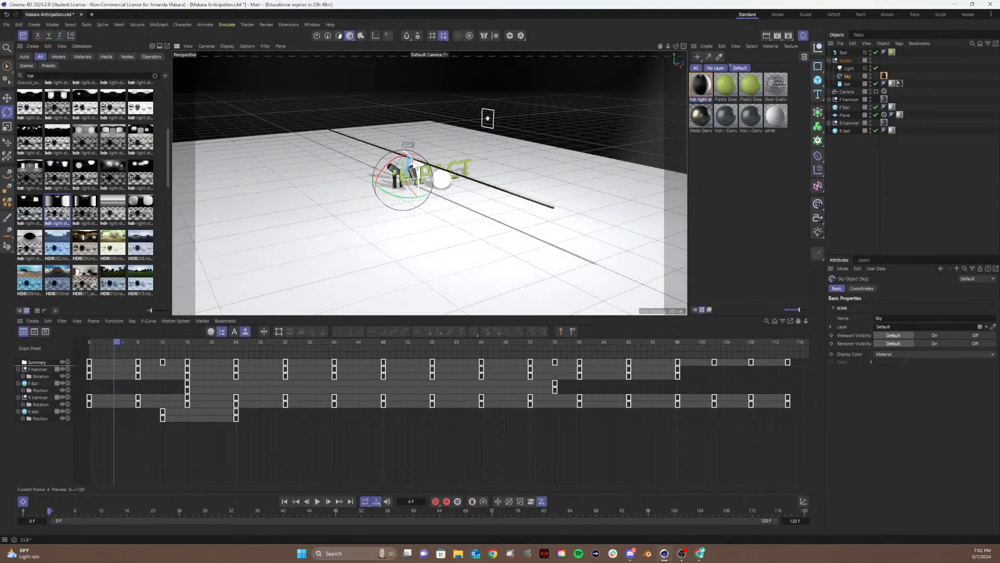
{"action": "left_click", "coordinate": [878, 91]}
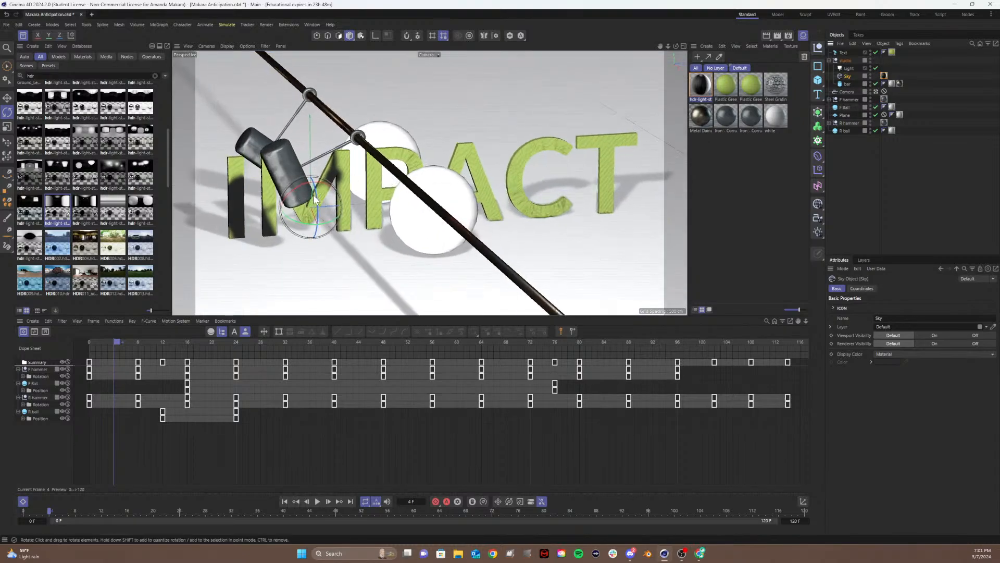
{"action": "left_click_drag", "start_coordinate": [313, 201], "coordinate": [278, 205]}
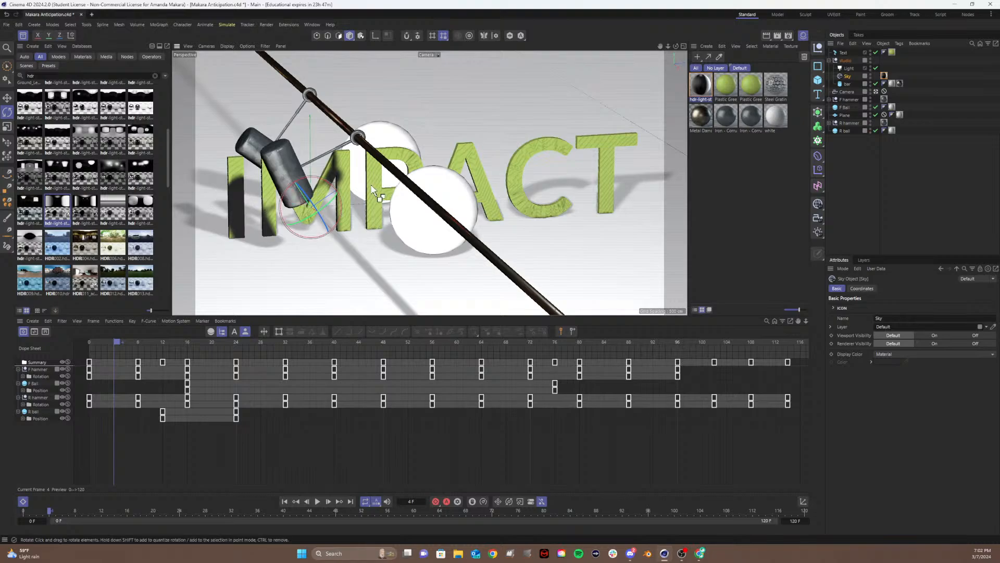
{"action": "key", "text": "ctrl+r"}
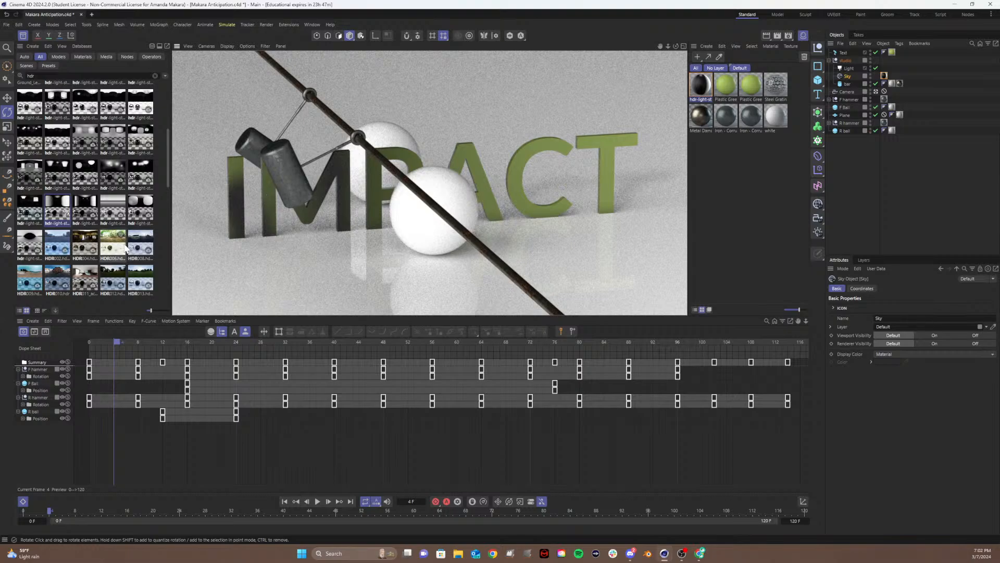
- Browse the HDR image results and create a material from the hdr-light-studio_23 image
{"action": "scroll", "coordinate": [125, 249], "scroll_direction": "down", "scroll_amount": 4}
{"action": "scroll", "coordinate": [125, 248], "scroll_direction": "down", "scroll_amount": 5}
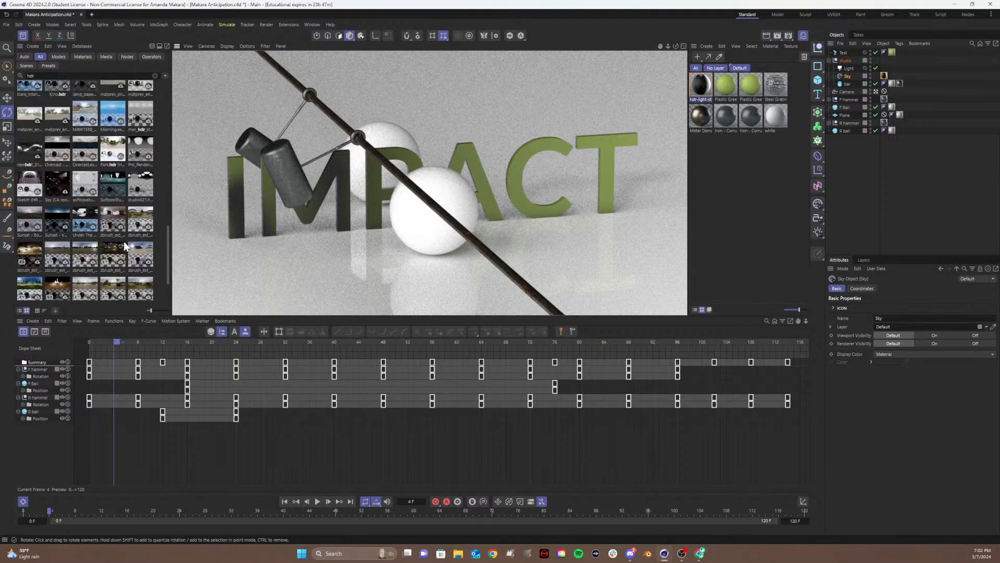
{"action": "scroll", "coordinate": [123, 245], "scroll_direction": "up", "scroll_amount": 6}
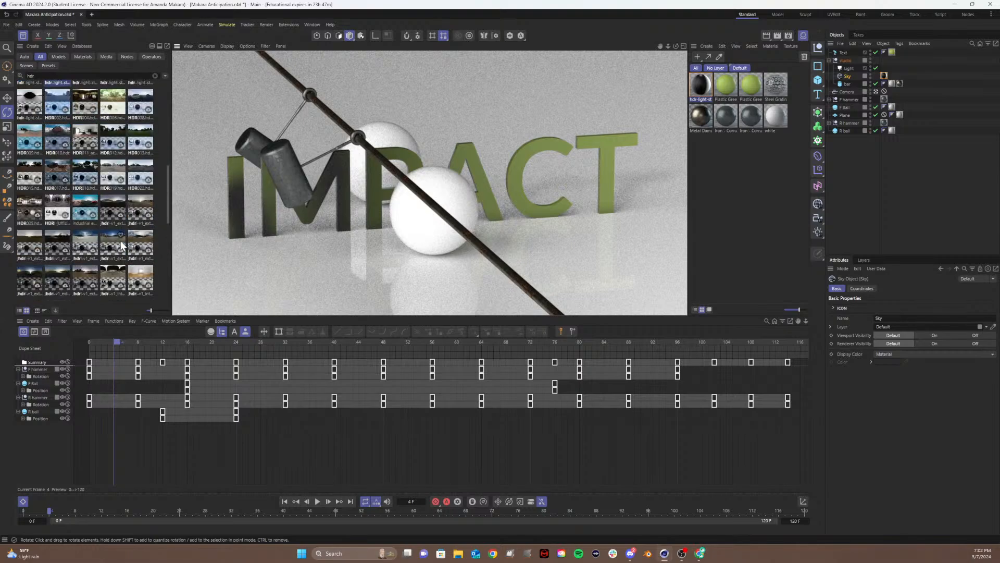
{"action": "scroll", "coordinate": [120, 241], "scroll_direction": "down", "scroll_amount": 4}
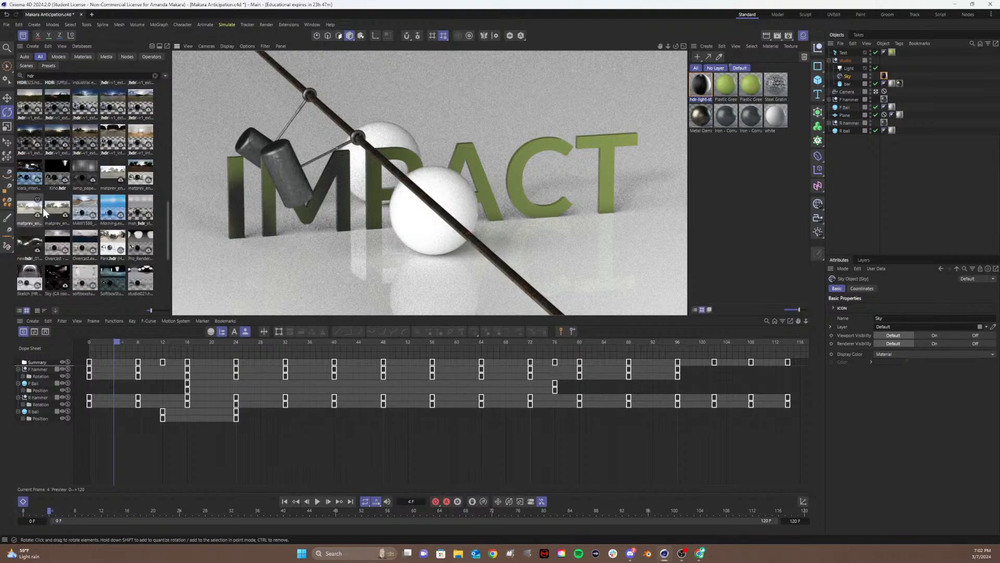
{"action": "scroll", "coordinate": [88, 255], "scroll_direction": "up", "scroll_amount": 4}
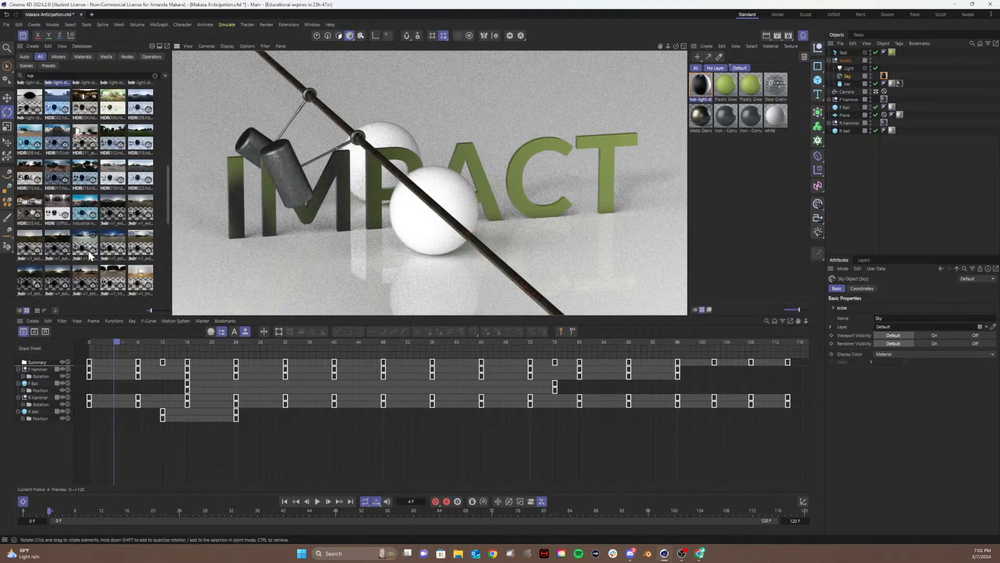
{"action": "scroll", "coordinate": [88, 254], "scroll_direction": "up", "scroll_amount": 3}
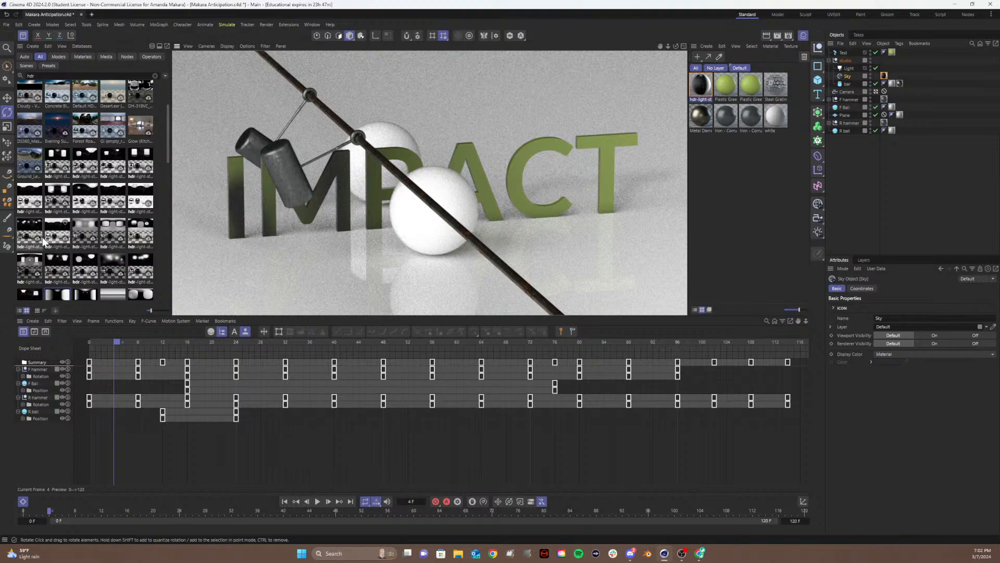
{"action": "scroll", "coordinate": [42, 237], "scroll_direction": "down", "scroll_amount": 1}
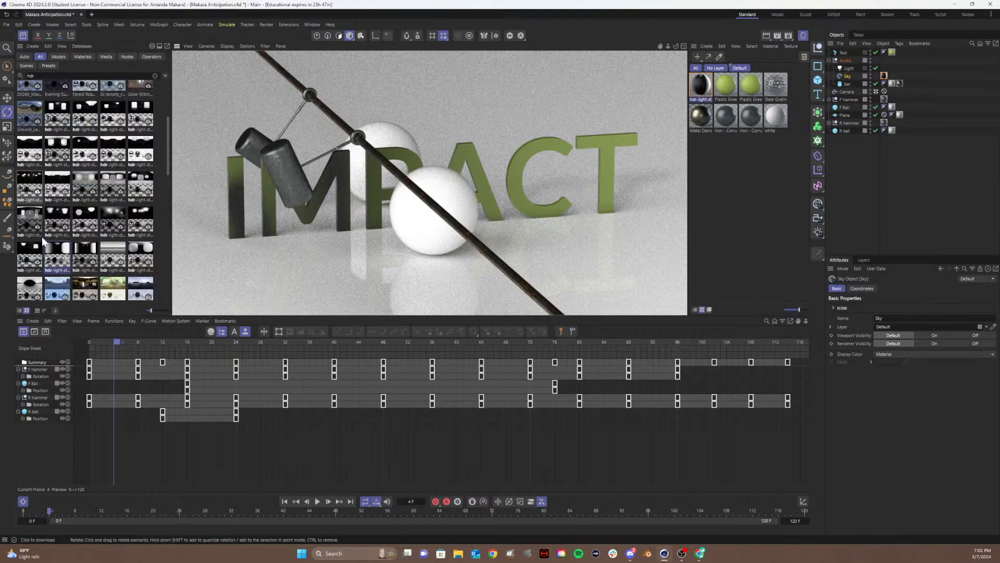
{"action": "left_click", "coordinate": [110, 258]}
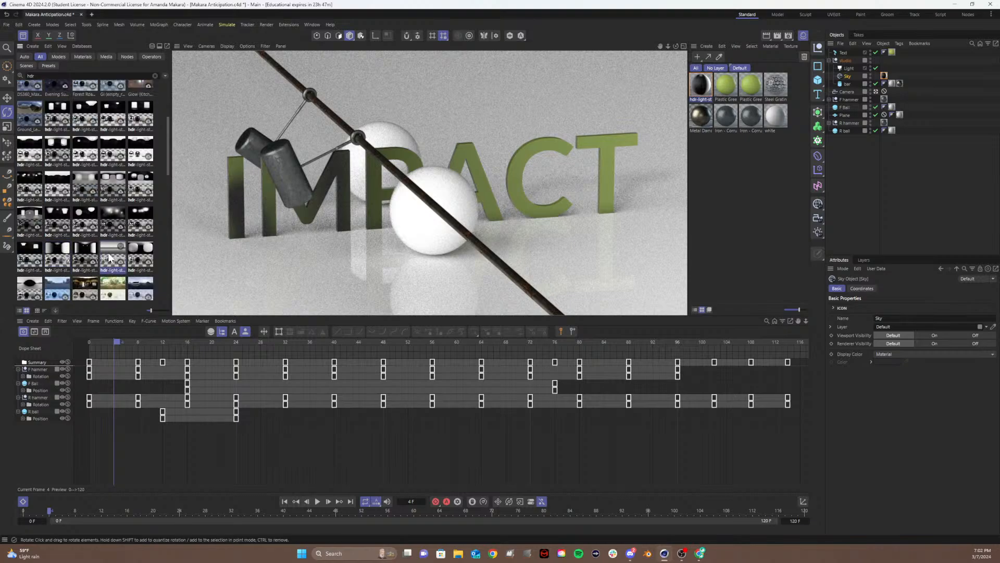
{"action": "left_click_drag", "start_coordinate": [110, 257], "coordinate": [703, 158]}
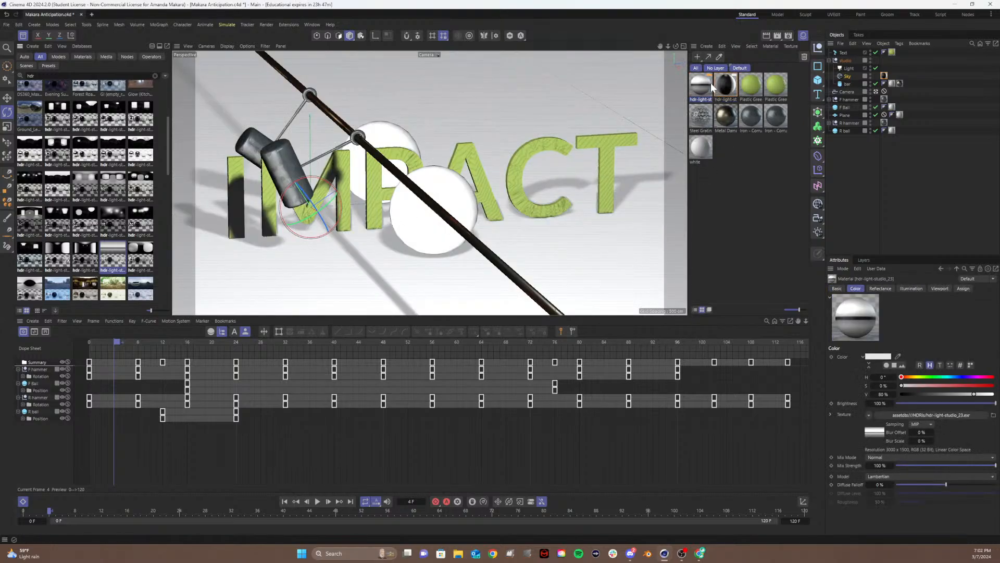
- Delete the hdr-light-studio_21 material and its leftover tag on the Sky, and apply the hdr-light-studio_23 material to the Sky
{"action": "left_click", "coordinate": [726, 86]}
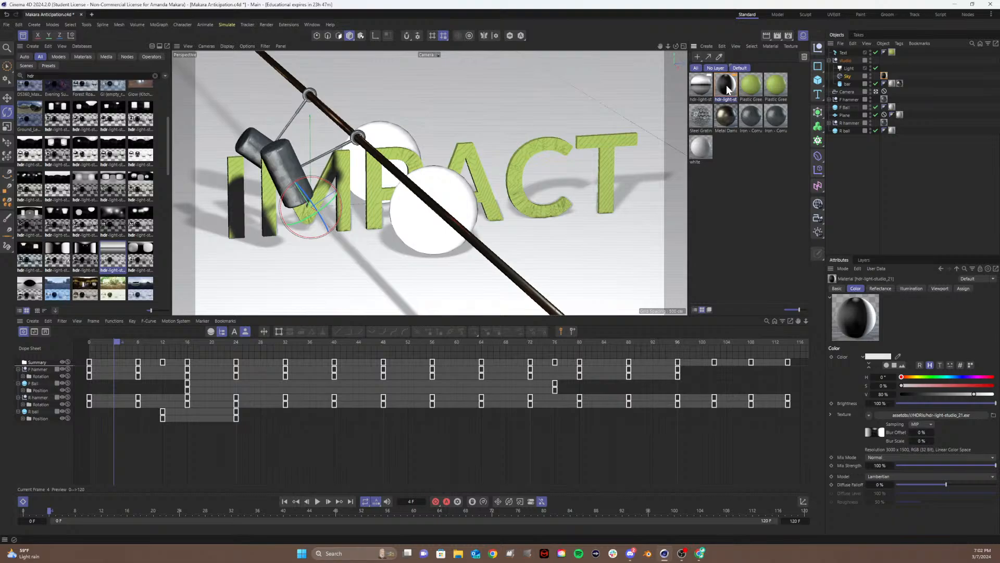
{"action": "key", "text": "Delete"}
{"action": "left_click", "coordinate": [884, 76]}
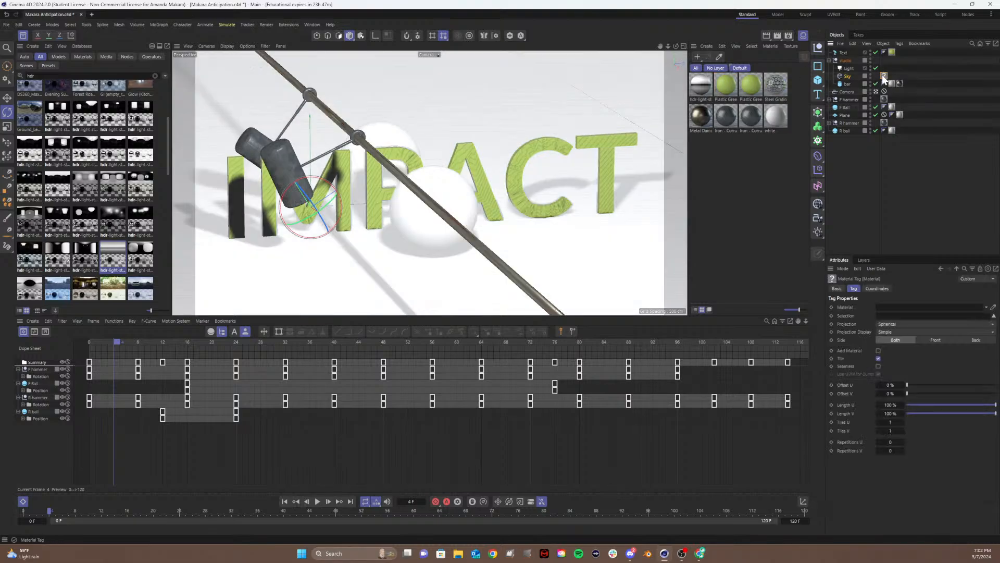
{"action": "key", "text": "Delete"}
{"action": "left_click_drag", "start_coordinate": [702, 93], "coordinate": [849, 77]}
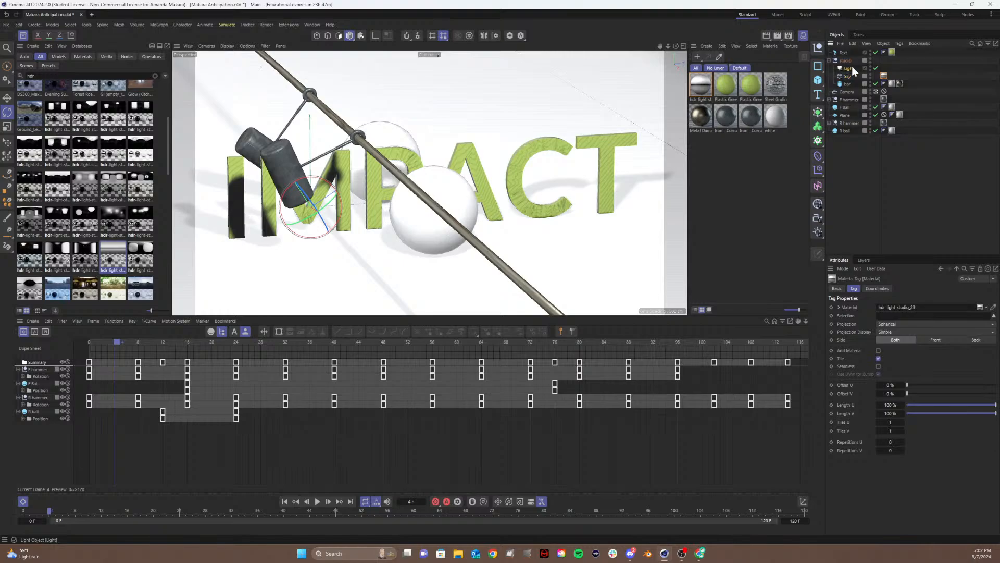
- Reorder the Light below the bar, shift it sideways until it sits above the IMPACT text, and preview the render through the scene camera
{"action": "left_click_drag", "start_coordinate": [852, 68], "coordinate": [849, 86]}
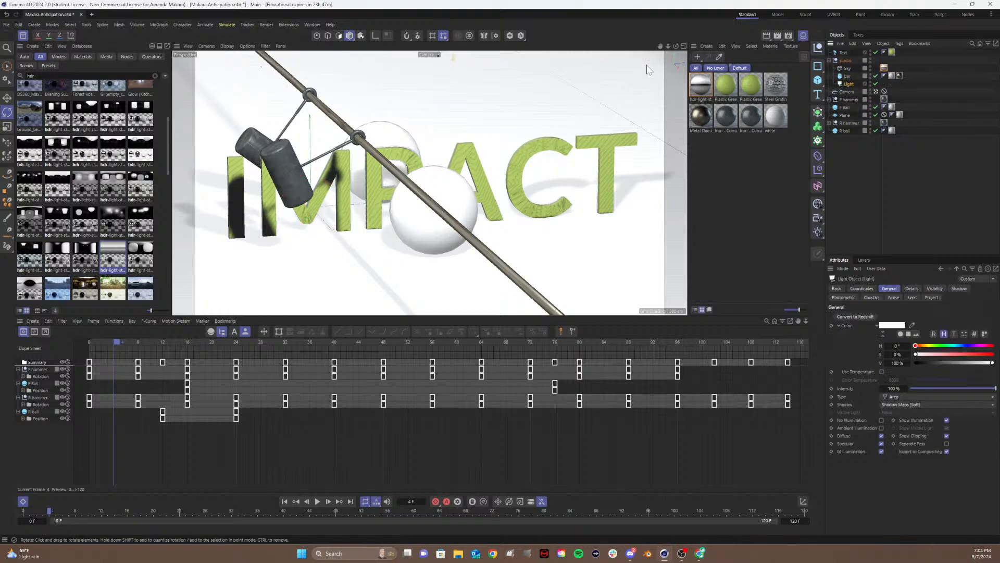
{"action": "left_click", "coordinate": [876, 92]}
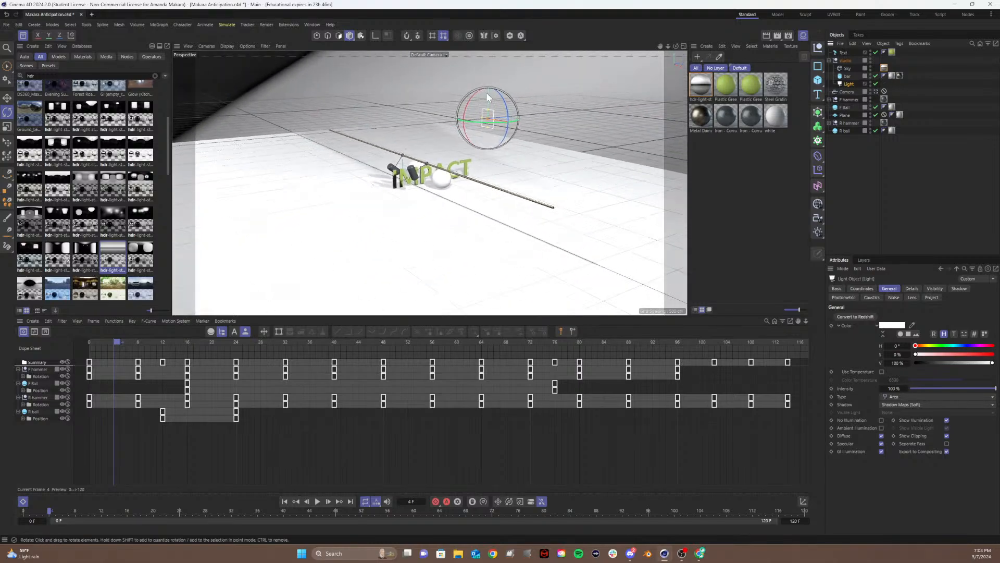
{"action": "key", "text": "e"}
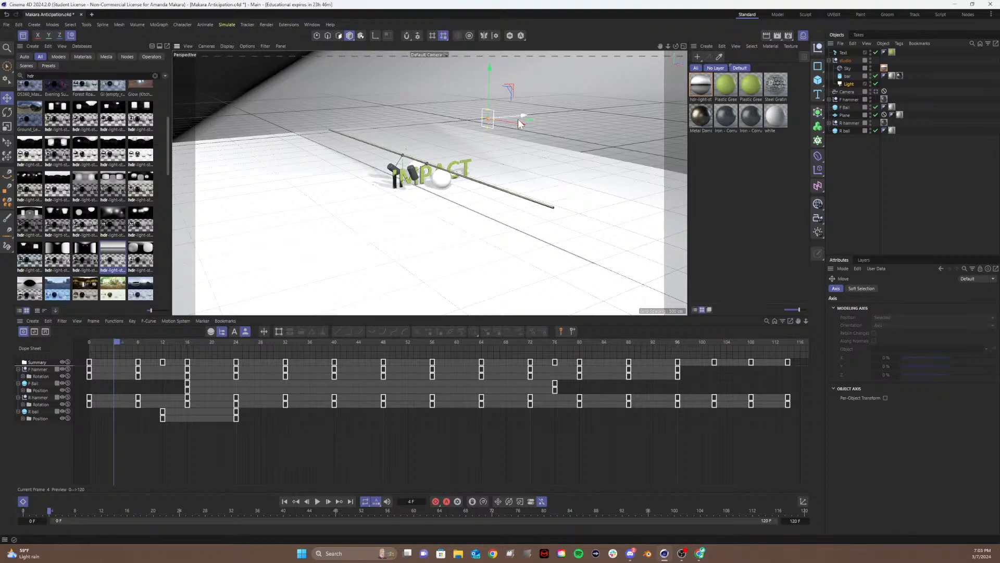
{"action": "left_click_drag", "start_coordinate": [520, 126], "coordinate": [473, 116]}
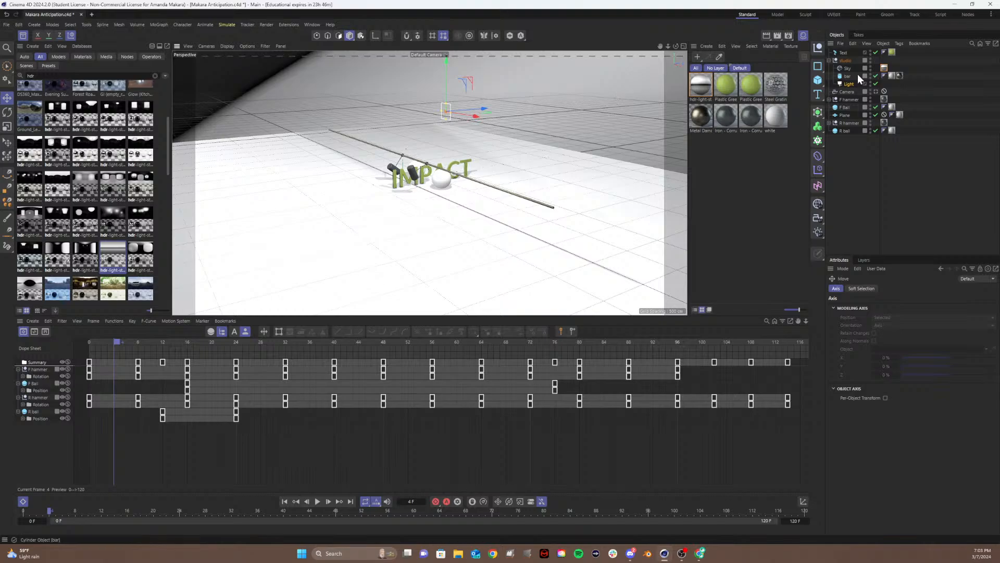
{"action": "left_click", "coordinate": [876, 91]}
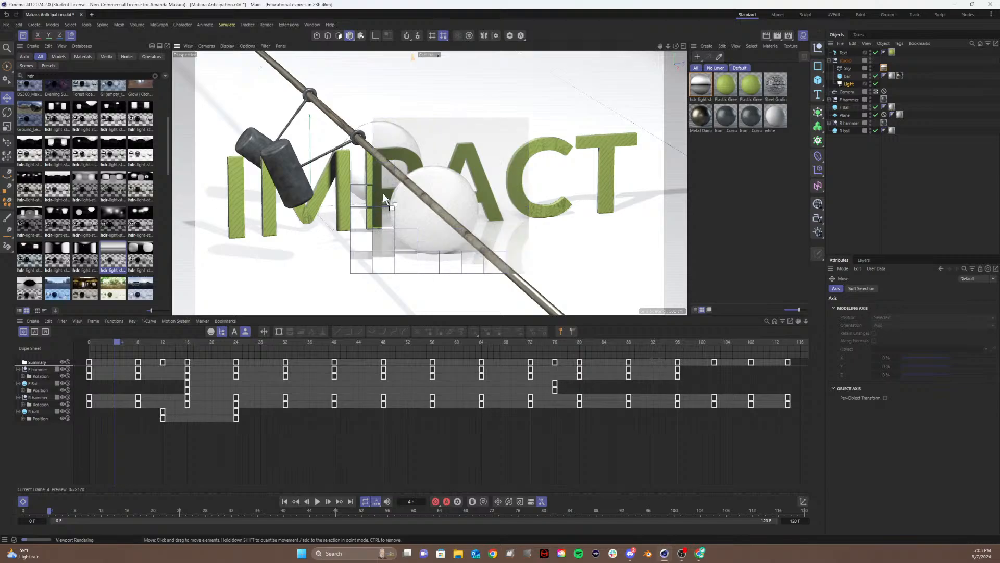
- Select the floor plane and apply the Walnut - 120x120 material from the Standard & Physical wood presets
{"action": "left_click", "coordinate": [341, 245]}
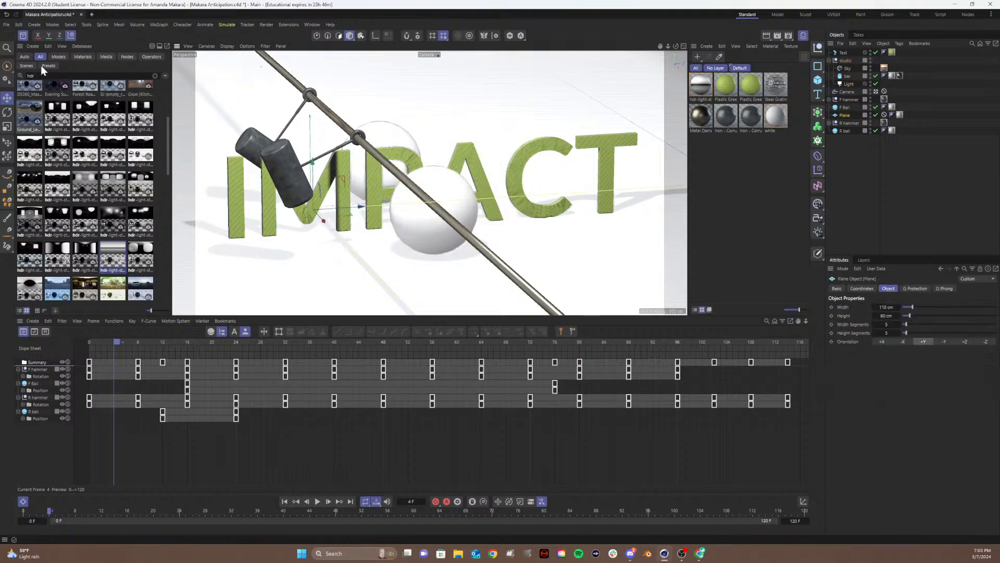
{"action": "left_click", "coordinate": [82, 56]}
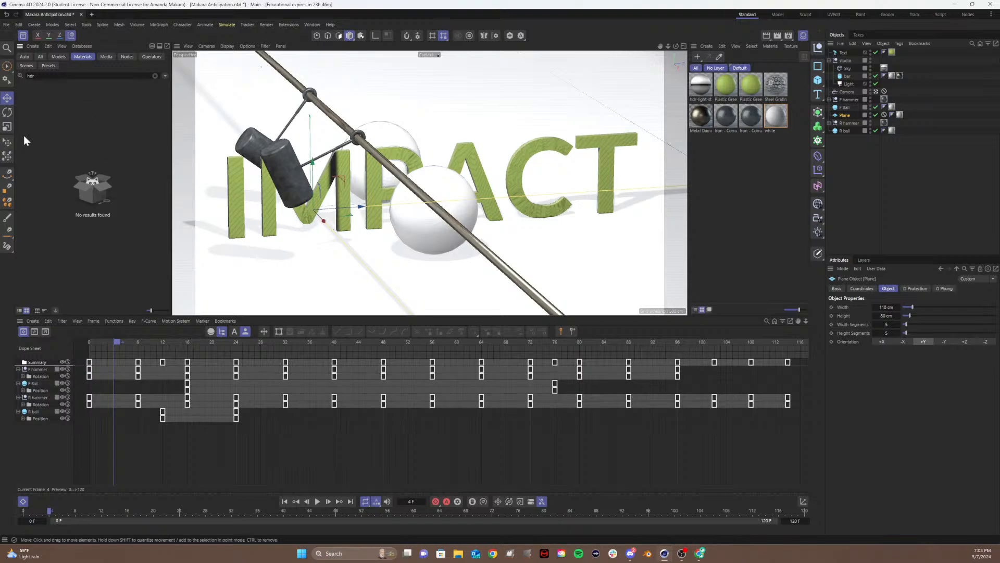
{"action": "left_click", "coordinate": [155, 76]}
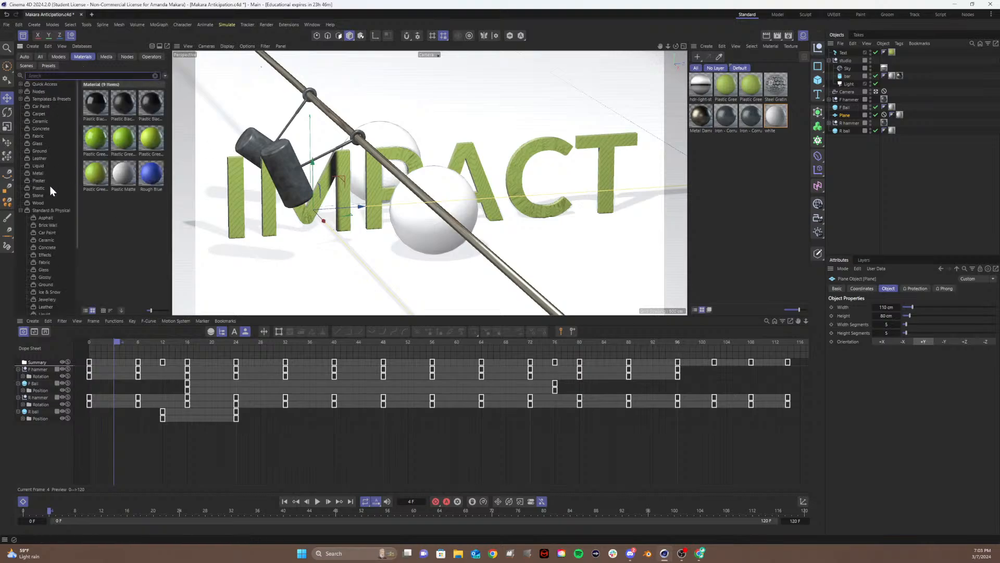
{"action": "scroll", "coordinate": [62, 255], "scroll_direction": "down", "scroll_amount": 4}
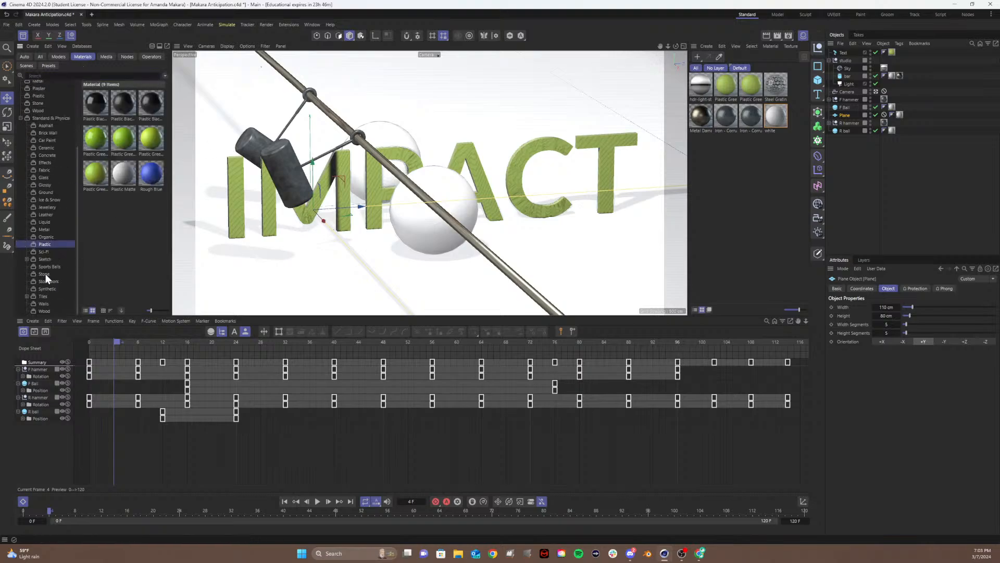
{"action": "left_click", "coordinate": [42, 297]}
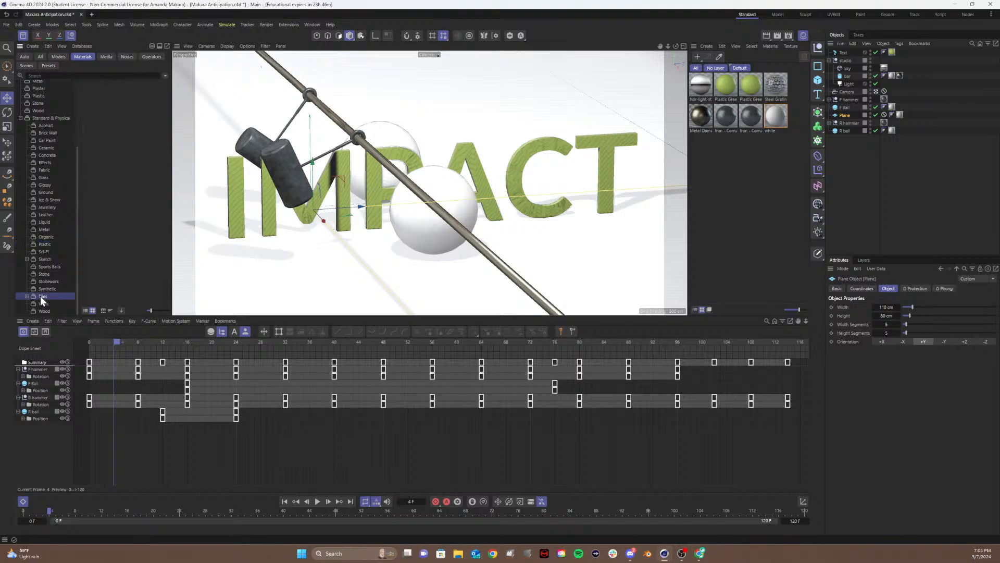
{"action": "left_click", "coordinate": [40, 310]}
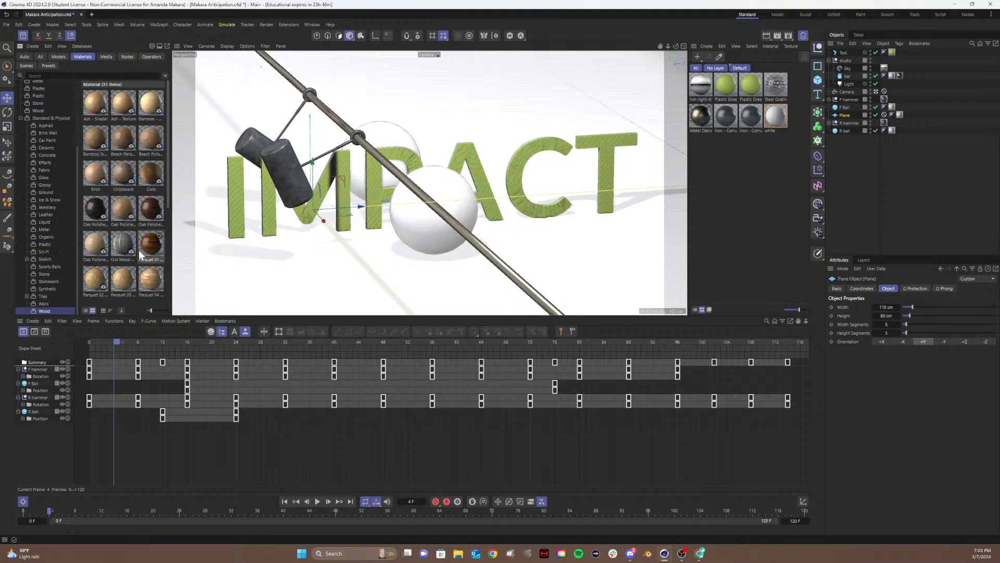
{"action": "scroll", "coordinate": [138, 249], "scroll_direction": "down", "scroll_amount": 4}
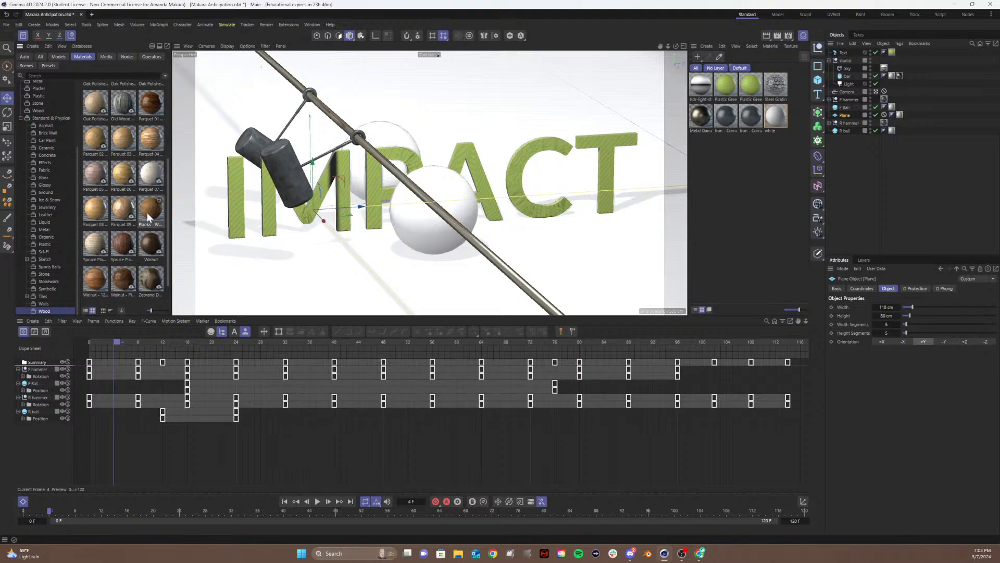
{"action": "scroll", "coordinate": [112, 261], "scroll_direction": "down", "scroll_amount": 1}
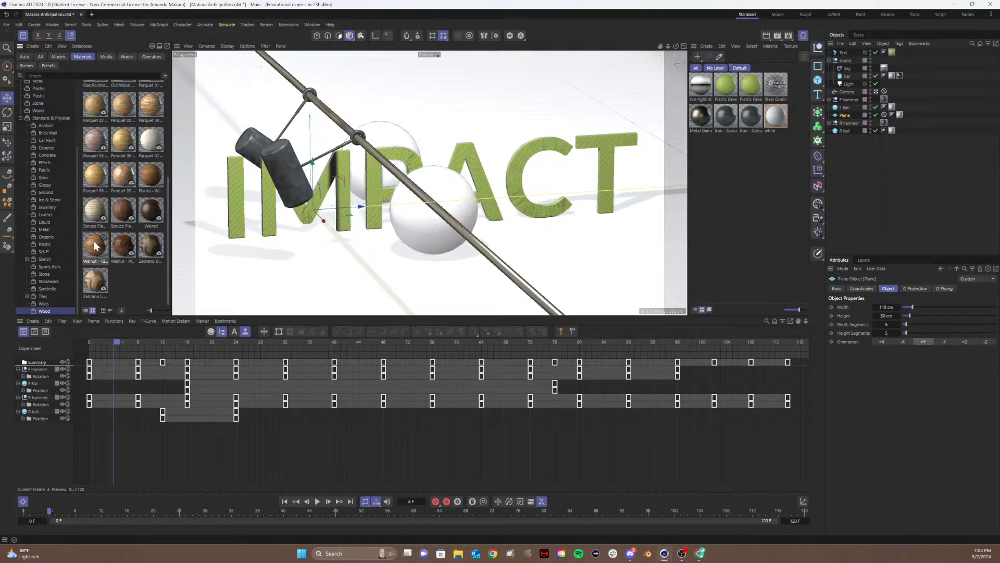
{"action": "left_click_drag", "start_coordinate": [95, 245], "coordinate": [252, 275]}
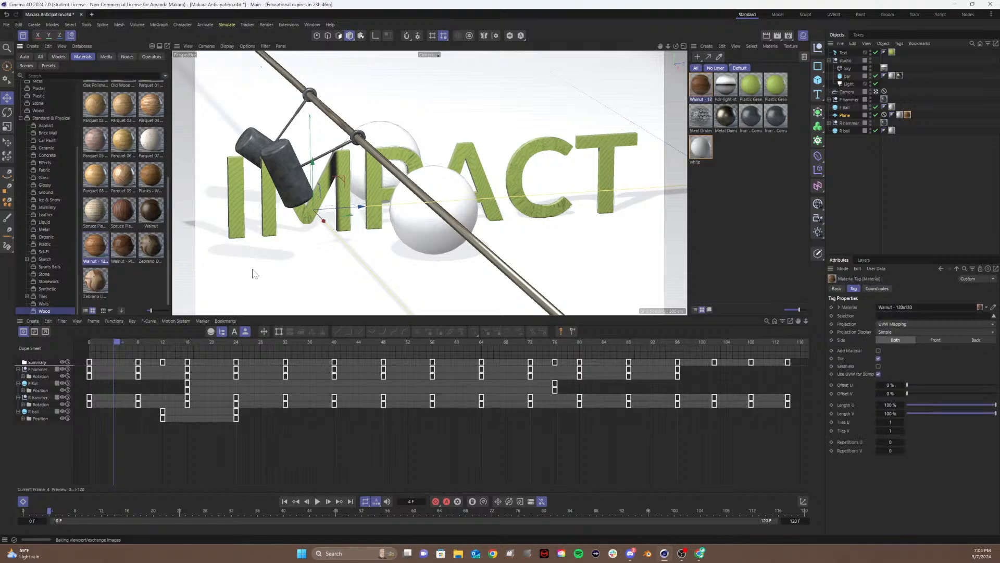